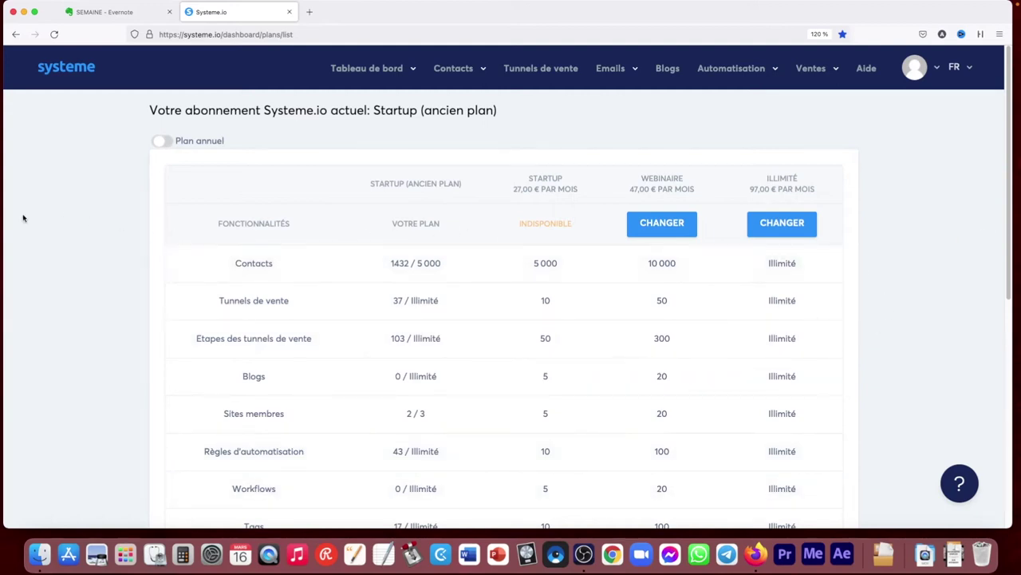
Open the main dashboard showing 15 new contacts and 605 € total sales
{"action": "left_click", "coordinate": [70, 70]}
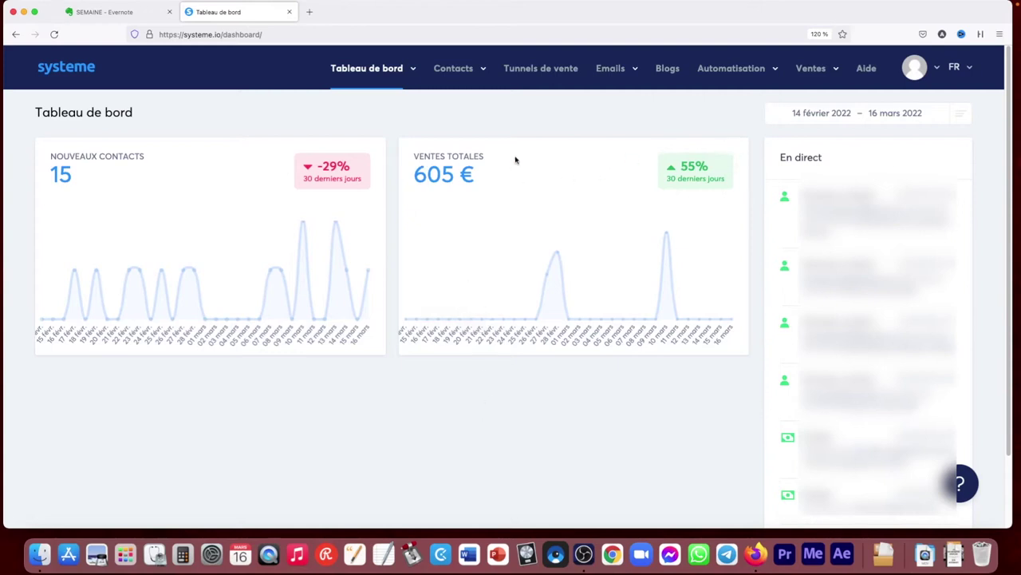
Set the dashboard start date back to 1 février 2020
{"action": "left_click", "coordinate": [812, 113]}
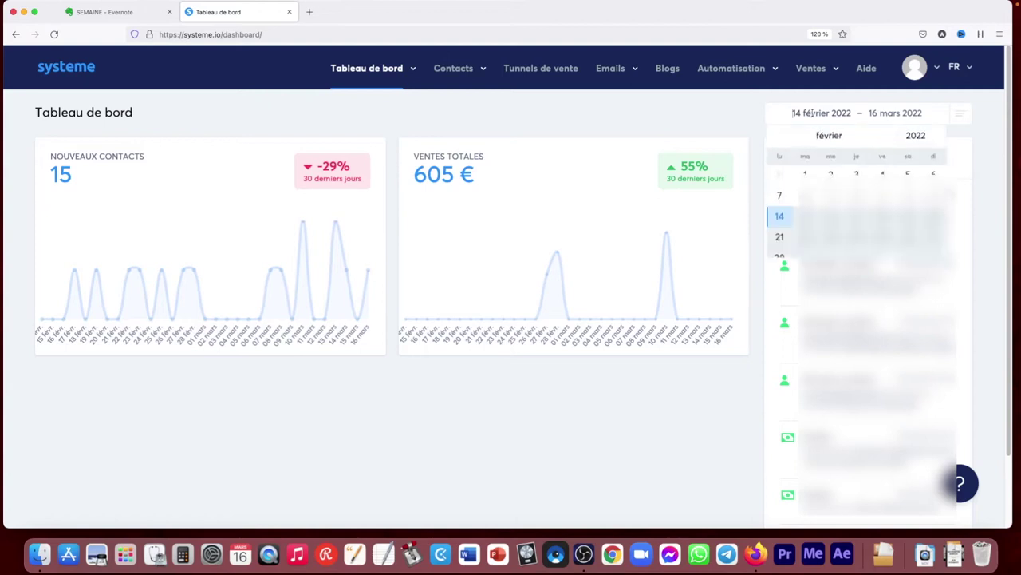
{"action": "left_click", "coordinate": [899, 138]}
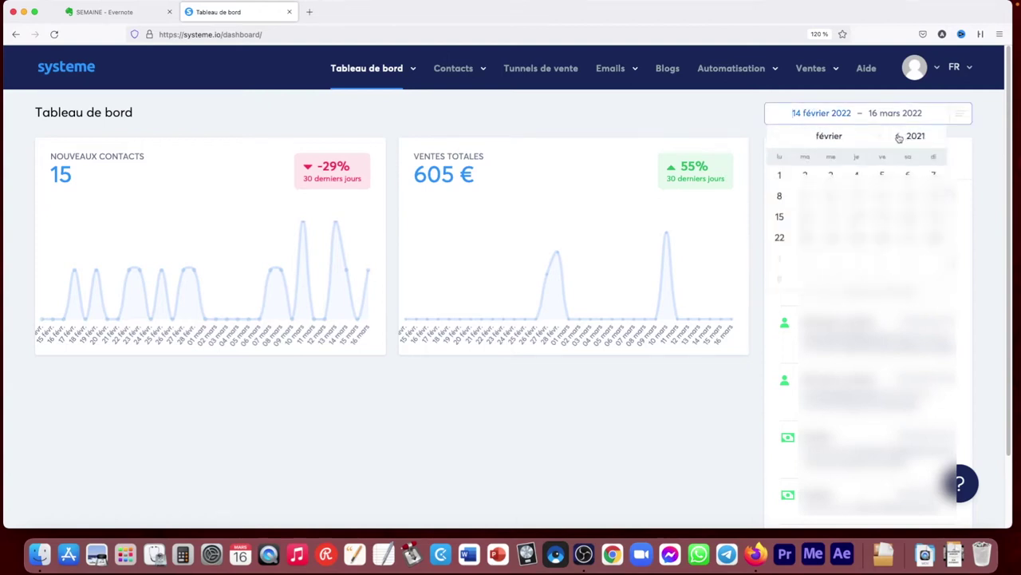
{"action": "left_click", "coordinate": [899, 137]}
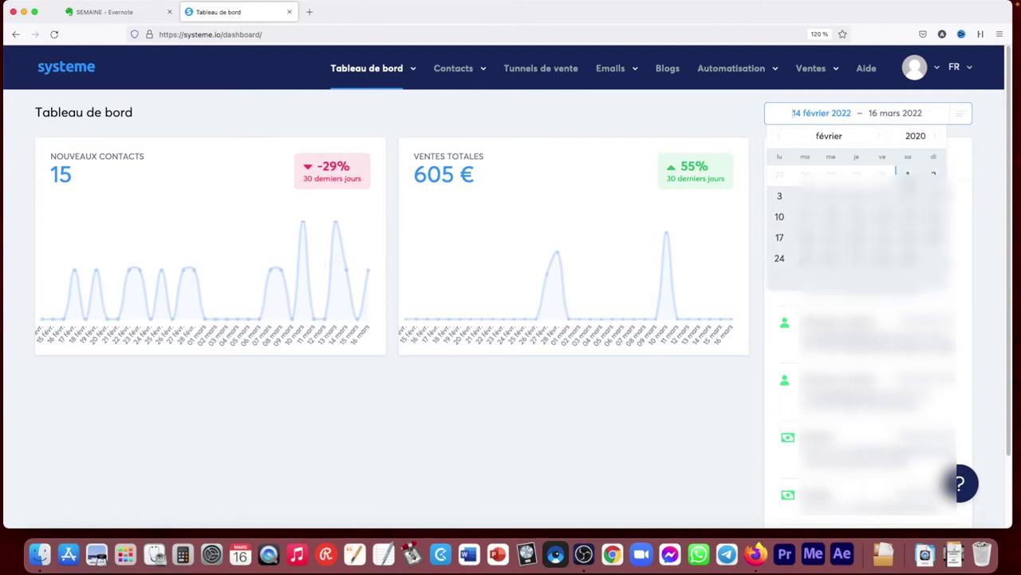
{"action": "left_click", "coordinate": [905, 174]}
{"action": "left_click", "coordinate": [654, 115]}
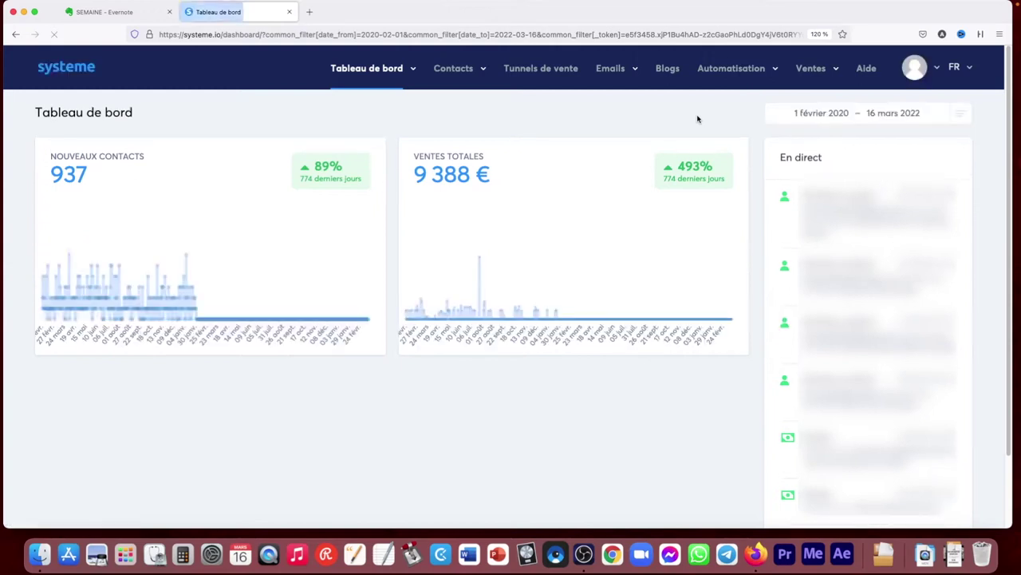
Change the start date to 1 février 2022, giving 24 new contacts and 732 € sales
{"action": "left_click", "coordinate": [862, 116]}
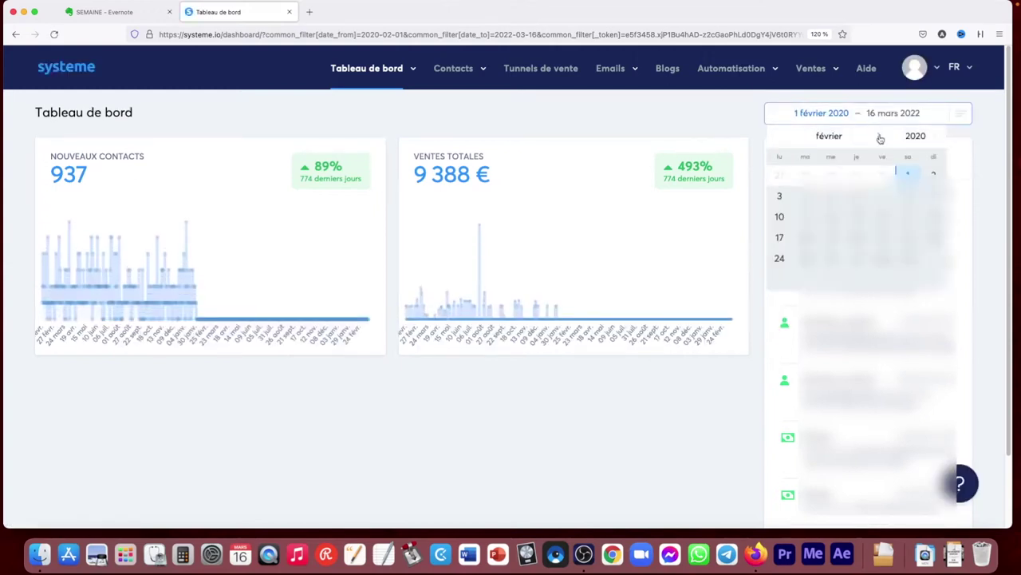
{"action": "left_click", "coordinate": [934, 137]}
{"action": "left_click", "coordinate": [933, 138]}
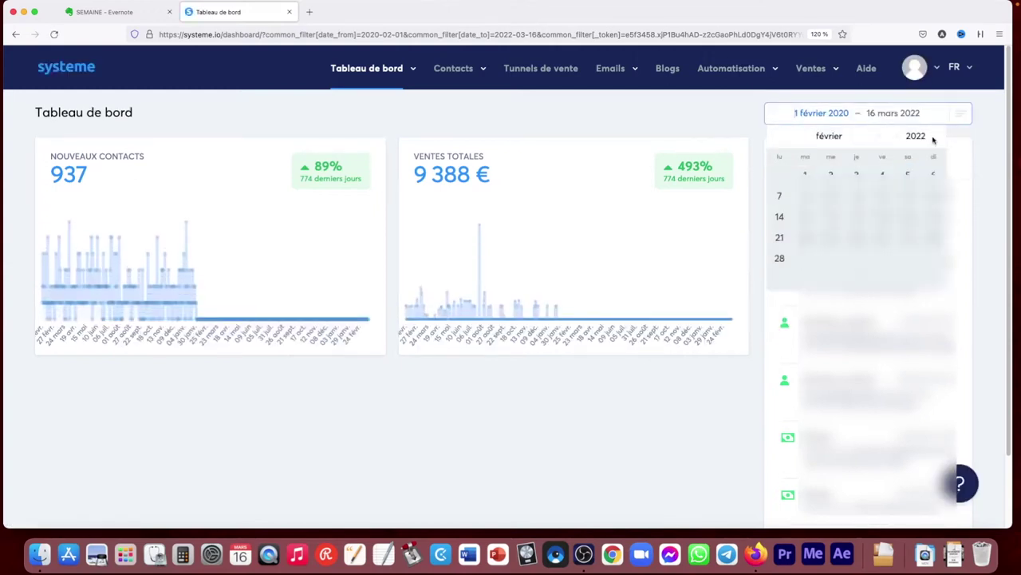
{"action": "left_click", "coordinate": [804, 174]}
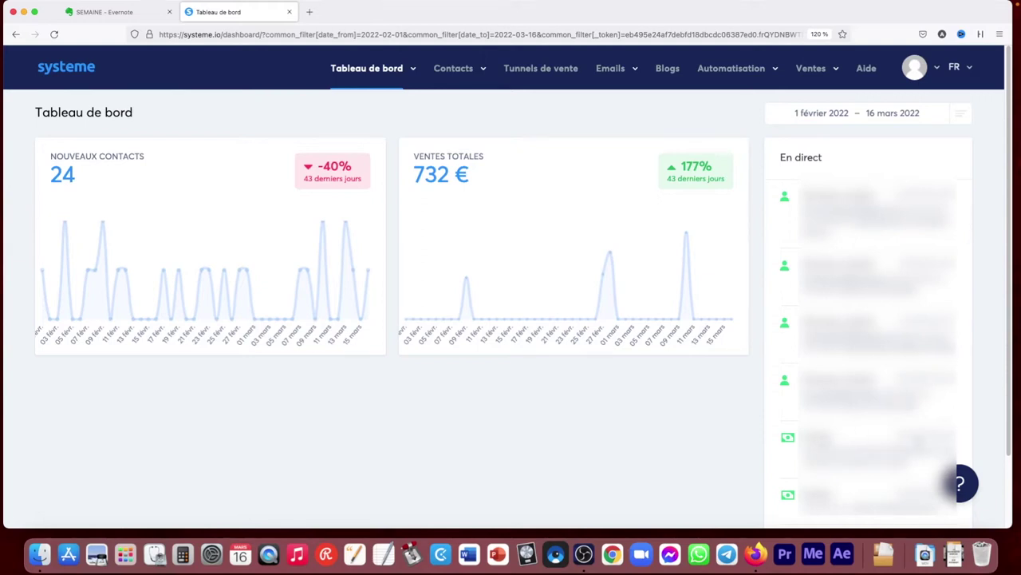
{"action": "left_click_drag", "start_coordinate": [1009, 356], "coordinate": [1003, 410]}
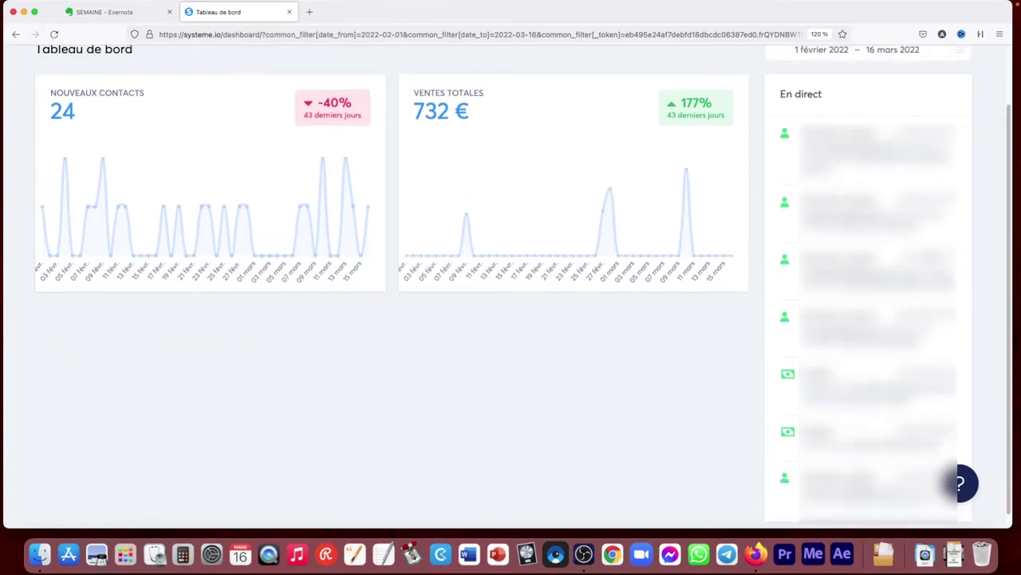
{"action": "left_click_drag", "start_coordinate": [1005, 312], "coordinate": [1003, 171]}
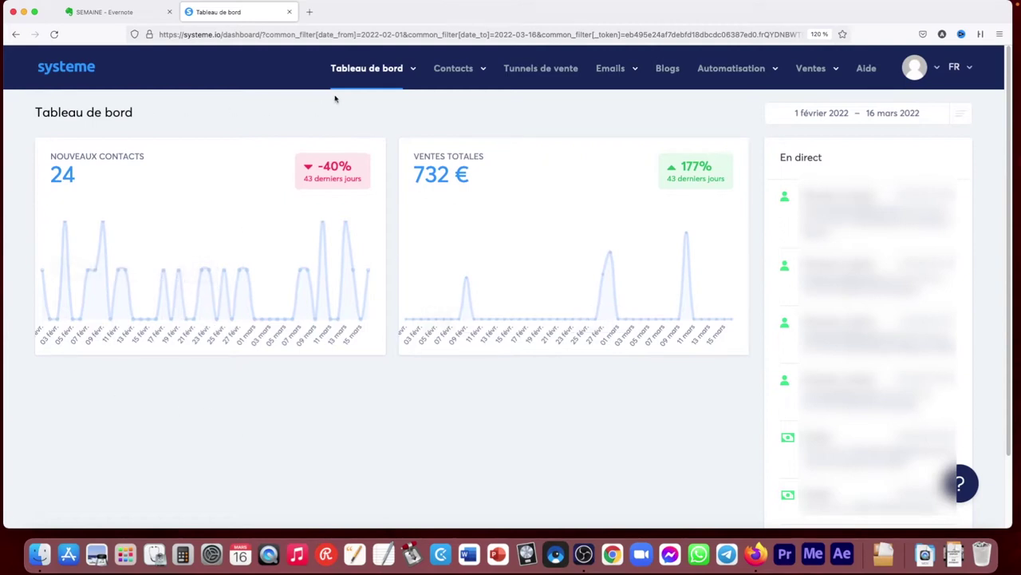
Open the affiliate dashboard and test the affiliate link in a new tab, then close it
{"action": "mouse_move", "coordinate": [393, 71]}
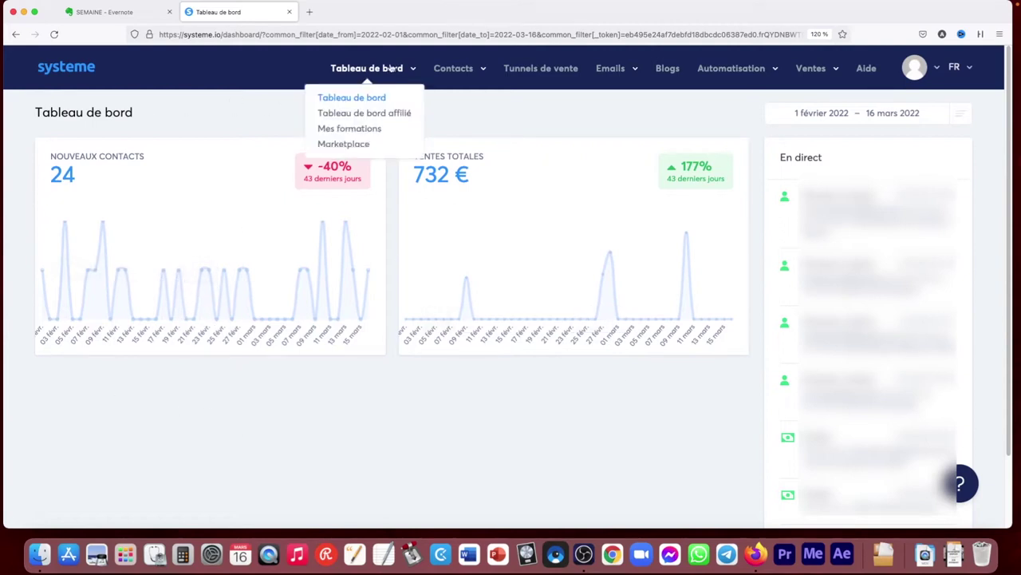
{"action": "left_click", "coordinate": [371, 114]}
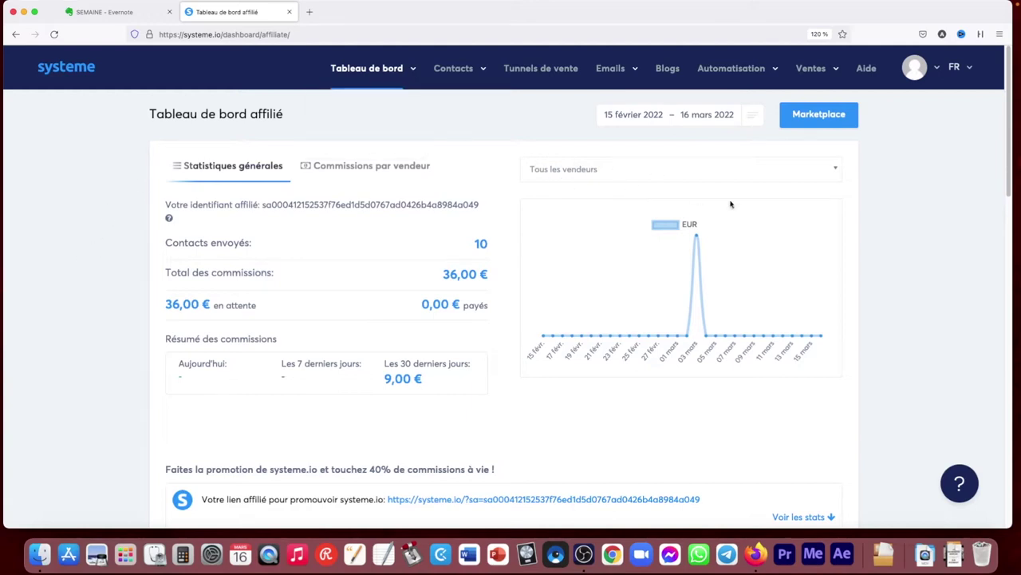
{"action": "scroll", "coordinate": [526, 301], "scroll_direction": "down", "scroll_amount": 5}
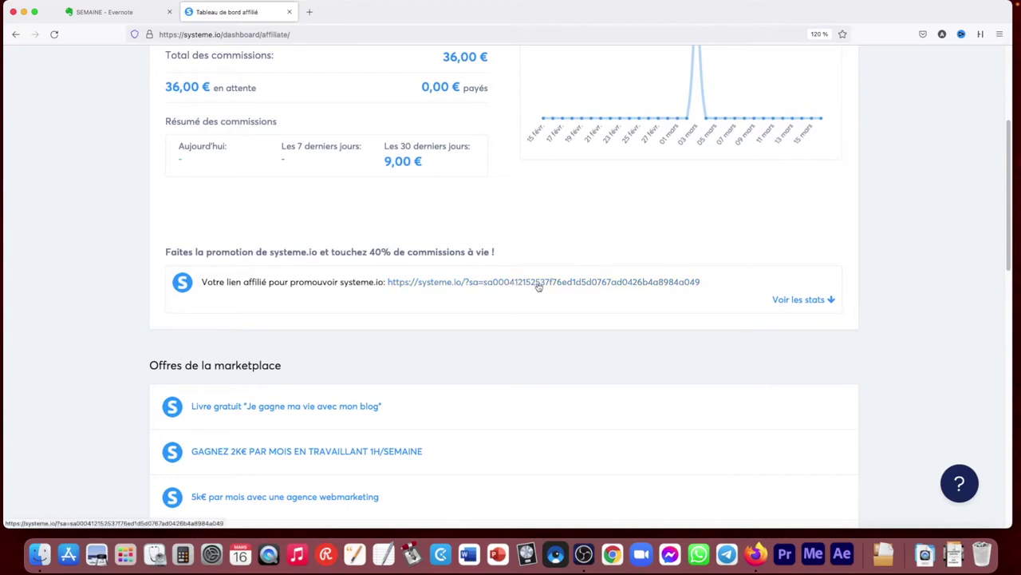
{"action": "left_click", "coordinate": [538, 283]}
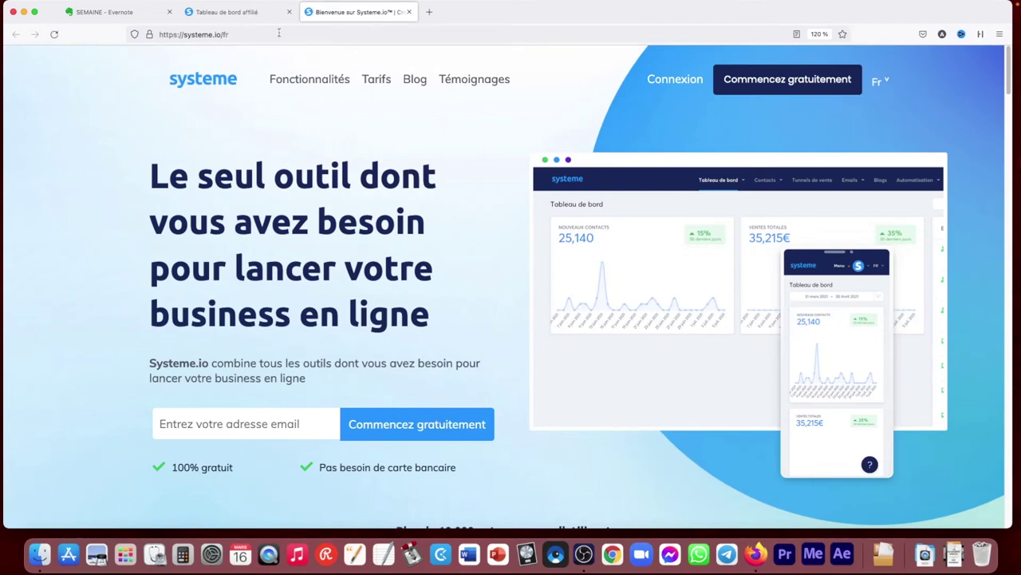
{"action": "left_click", "coordinate": [408, 12]}
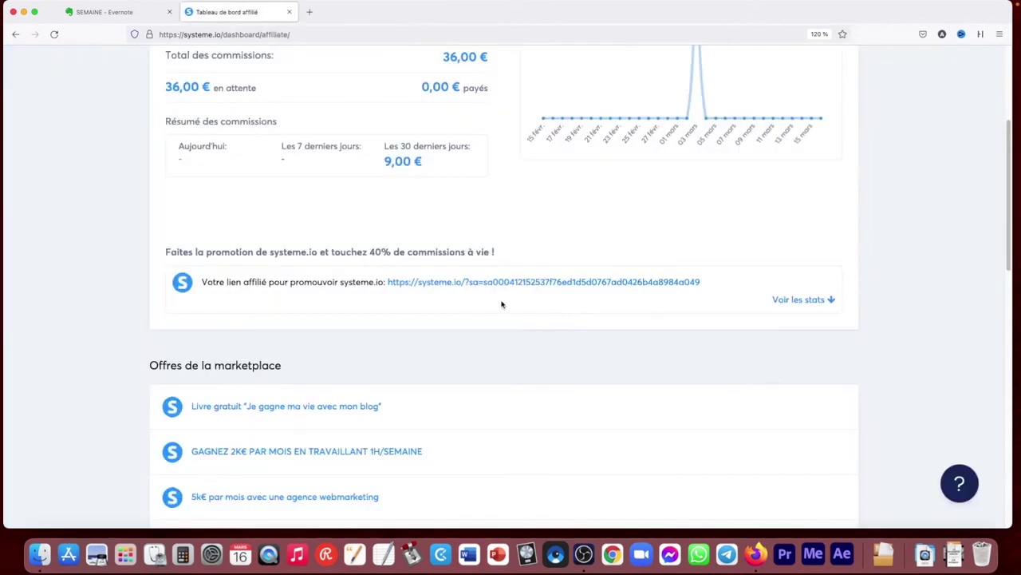
Copy the systeme.io affiliate link with 'Copier le lien'
{"action": "left_click_drag", "start_coordinate": [718, 284], "coordinate": [389, 291]}
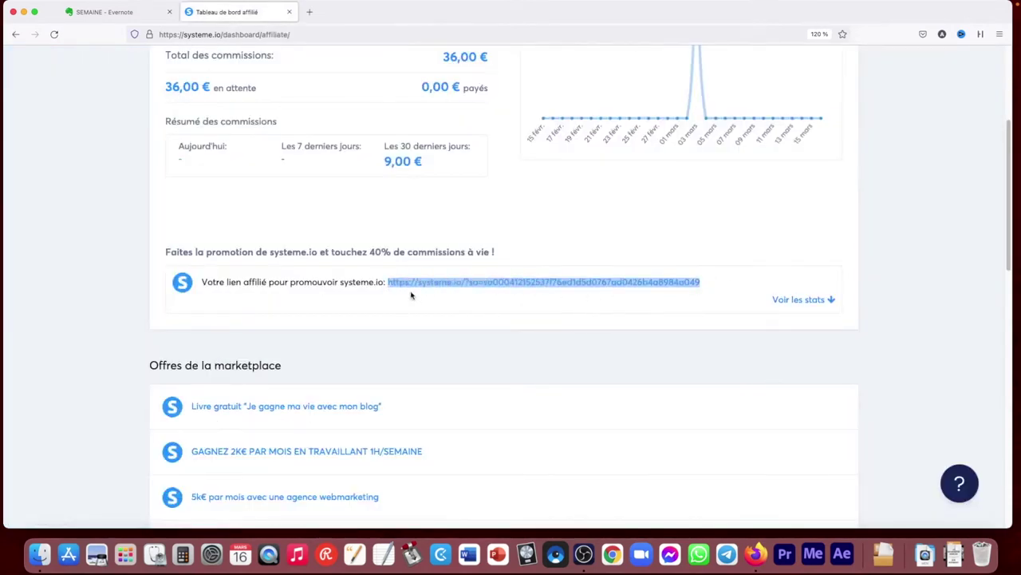
{"action": "right_click", "coordinate": [445, 282]}
{"action": "left_click", "coordinate": [472, 362]}
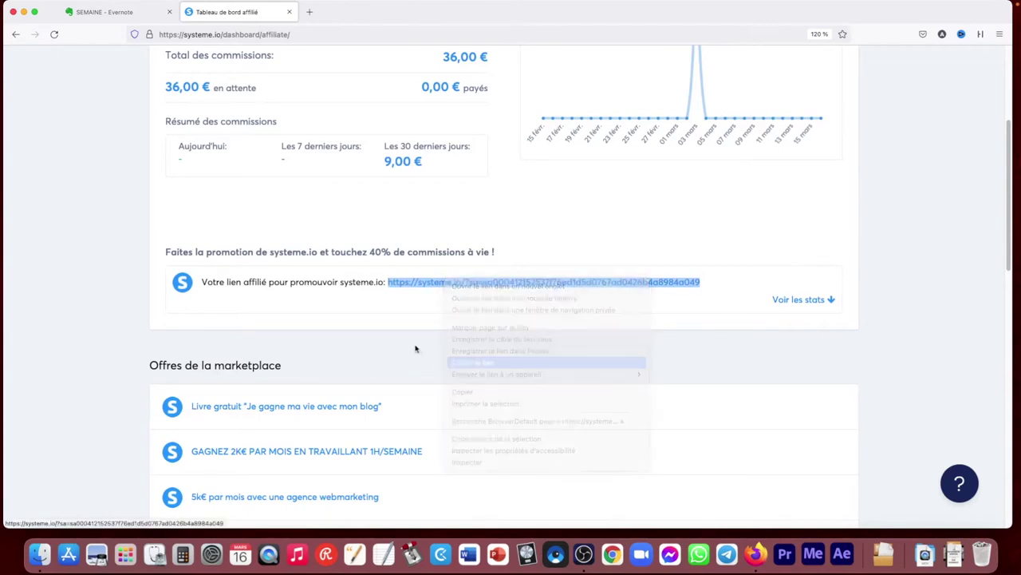
{"action": "left_click", "coordinate": [414, 346]}
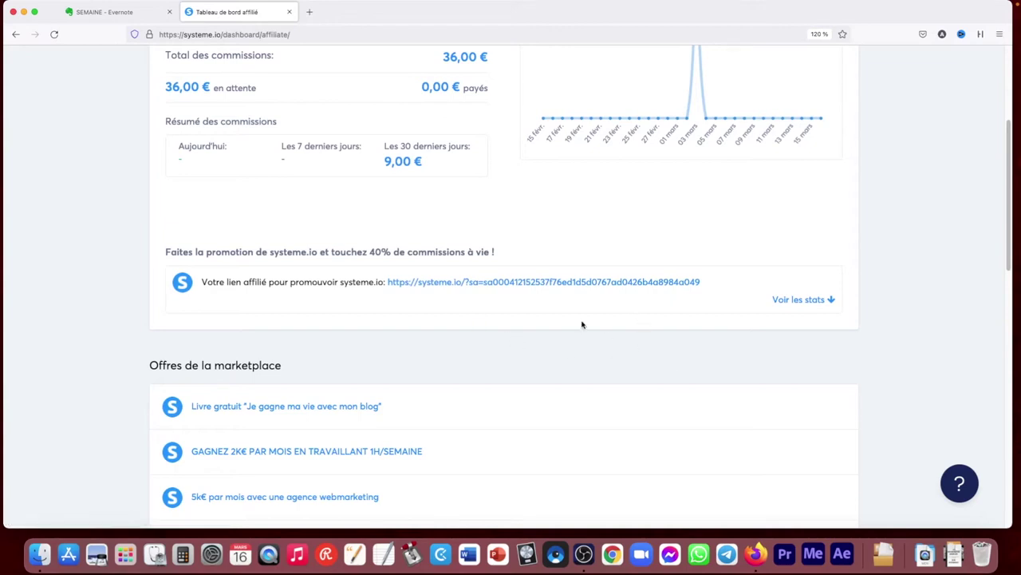
{"action": "scroll", "coordinate": [499, 244], "scroll_direction": "up", "scroll_amount": 5}
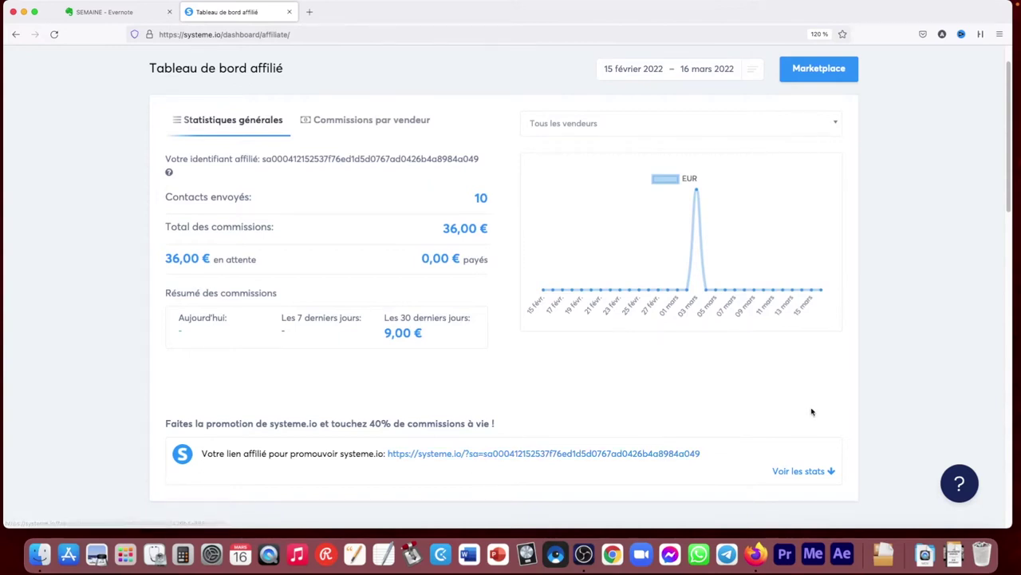
{"action": "scroll", "coordinate": [1010, 203], "scroll_direction": "up", "scroll_amount": 2}
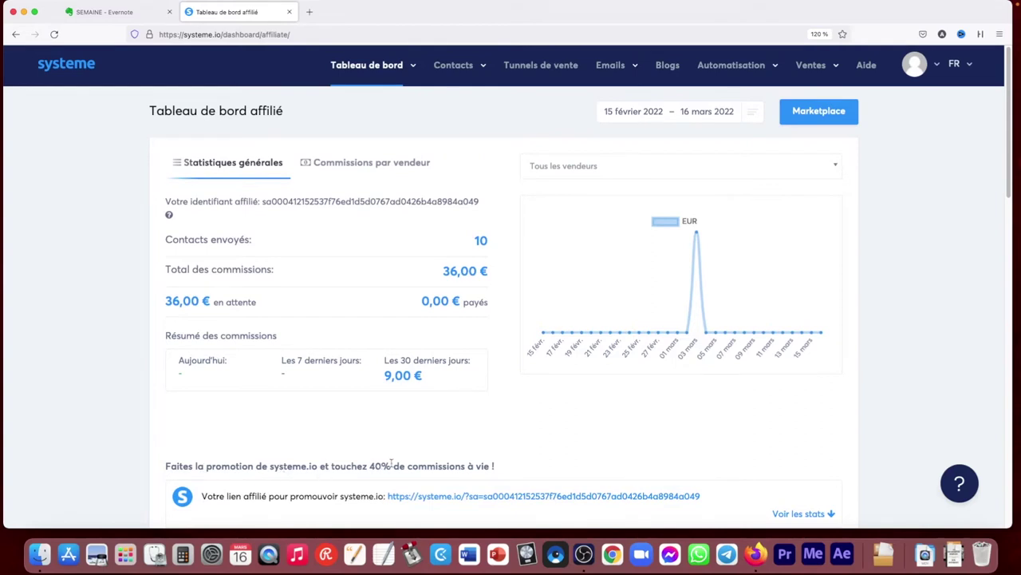
{"action": "scroll", "coordinate": [469, 443], "scroll_direction": "down", "scroll_amount": 1}
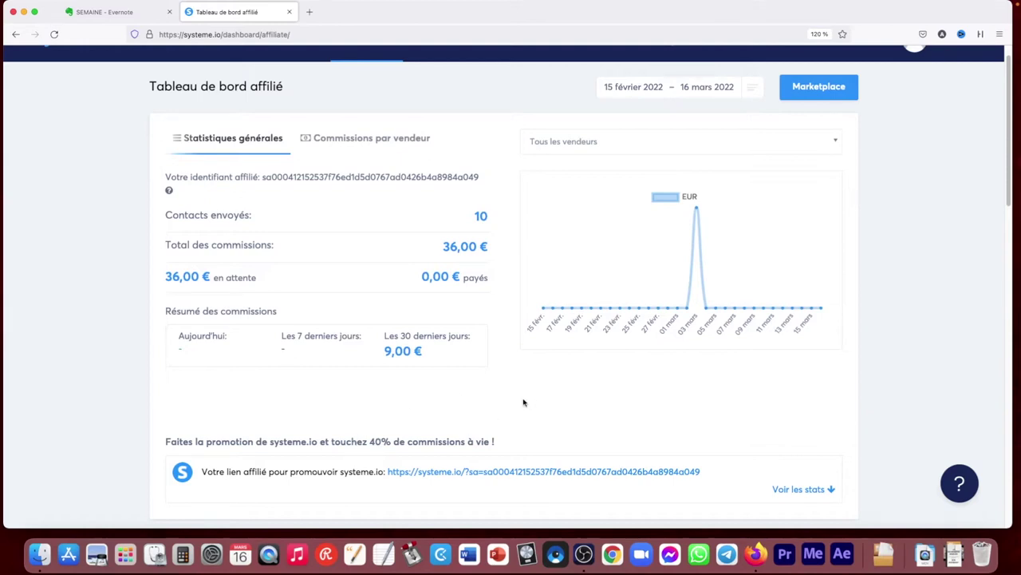
{"action": "left_click_drag", "start_coordinate": [1012, 198], "coordinate": [1012, 431]}
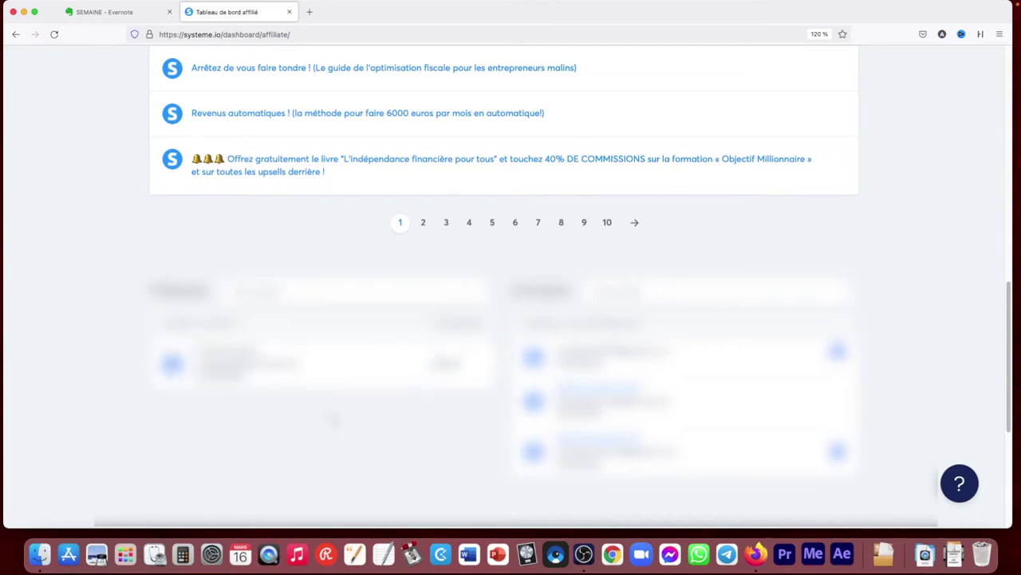
{"action": "left_click_drag", "start_coordinate": [1012, 275], "coordinate": [1012, 297]}
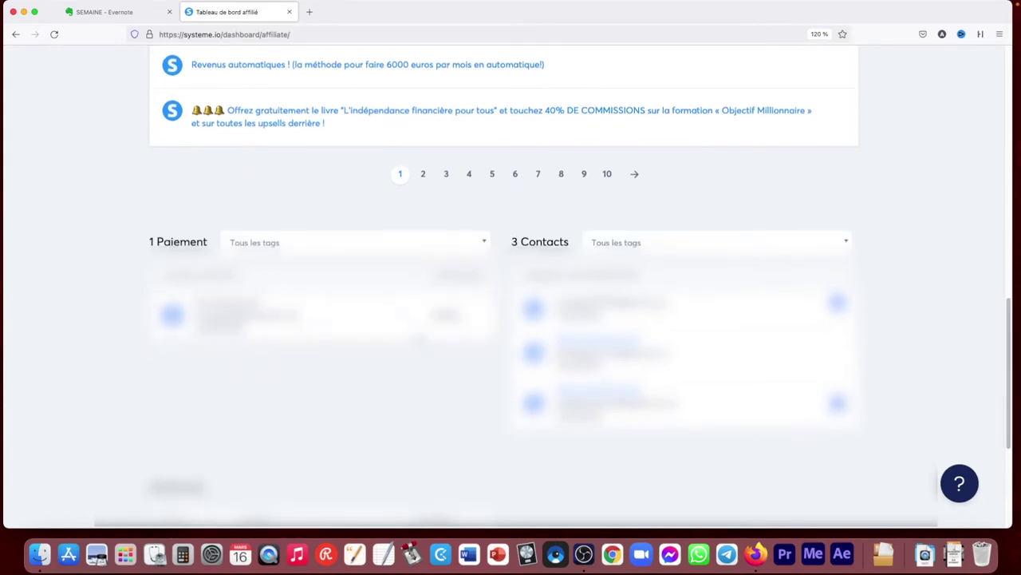
{"action": "left_click_drag", "start_coordinate": [1010, 302], "coordinate": [1009, 348]}
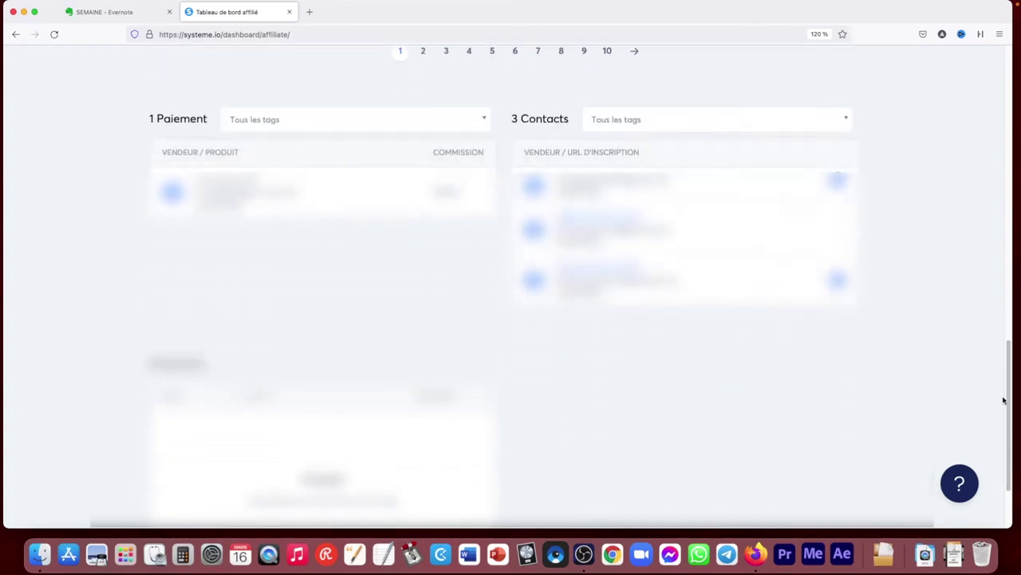
{"action": "left_click_drag", "start_coordinate": [1008, 399], "coordinate": [1004, 247]}
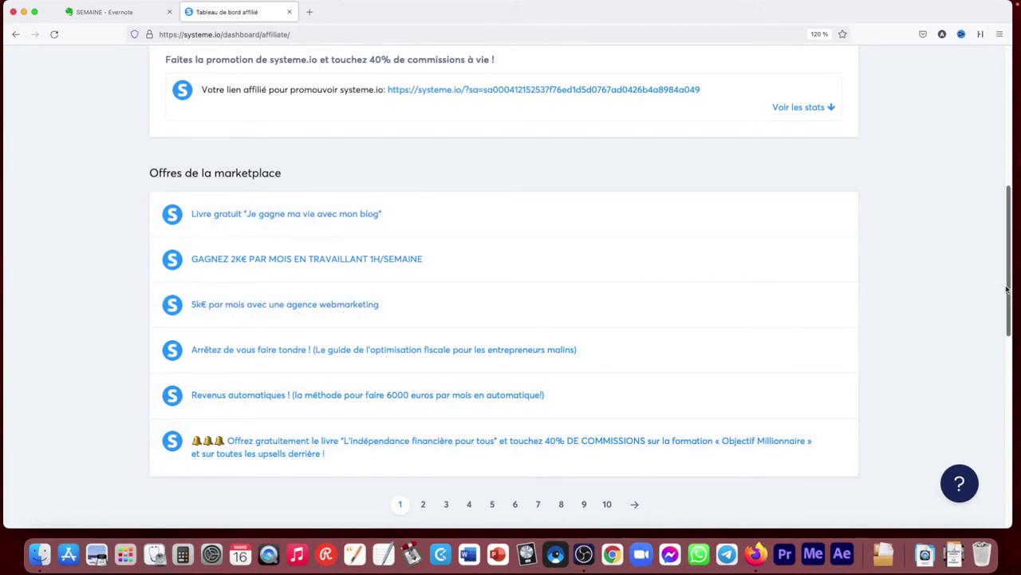
{"action": "scroll", "coordinate": [1007, 290], "scroll_direction": "up", "scroll_amount": 1}
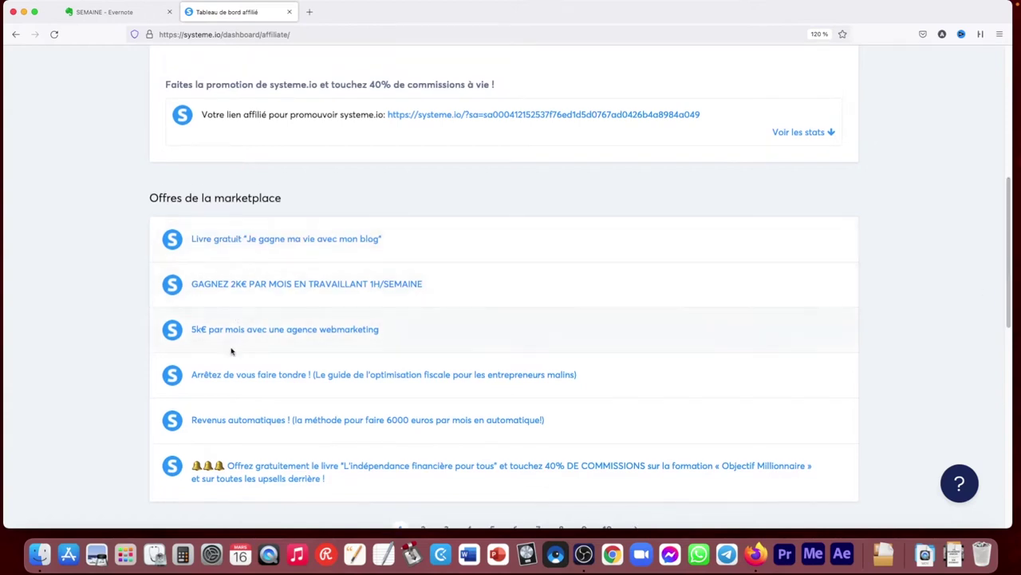
{"action": "scroll", "coordinate": [1007, 252], "scroll_direction": "up", "scroll_amount": 3}
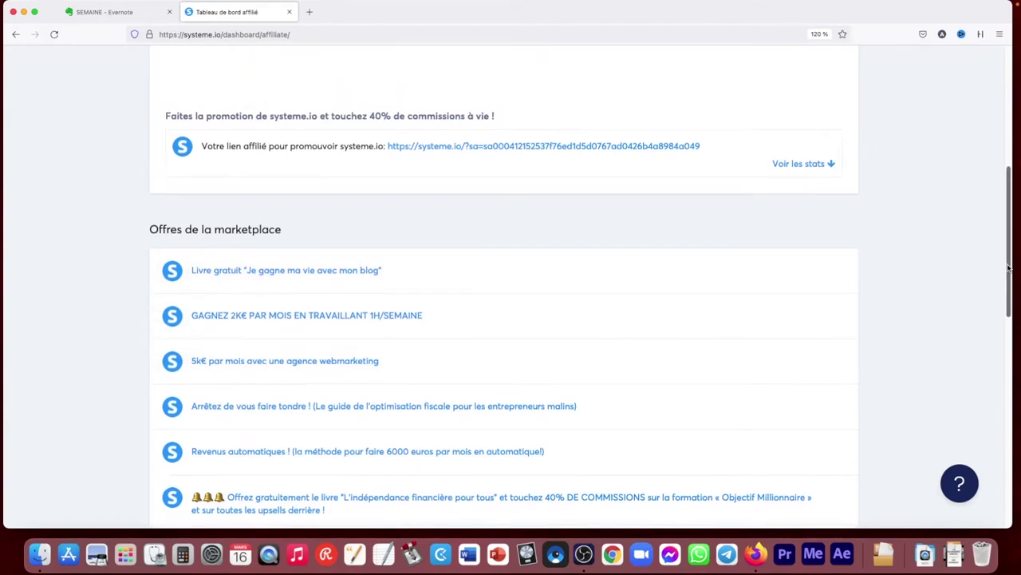
{"action": "scroll", "coordinate": [1008, 252], "scroll_direction": "down", "scroll_amount": 1}
{"action": "left_click", "coordinate": [311, 306], "text": "super"}
{"action": "left_click", "coordinate": [372, 14]}
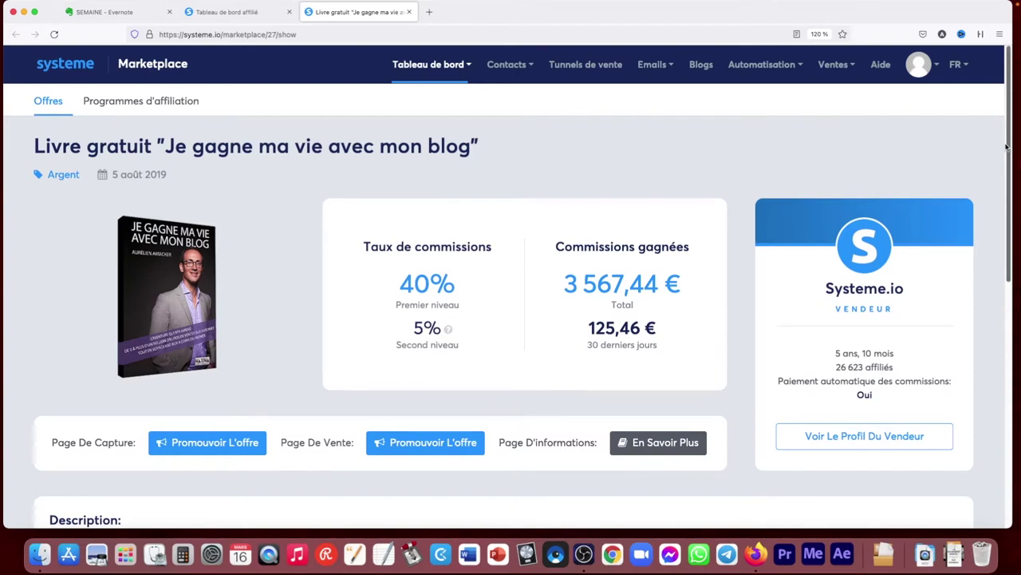
{"action": "left_click_drag", "start_coordinate": [1007, 146], "coordinate": [1008, 214]}
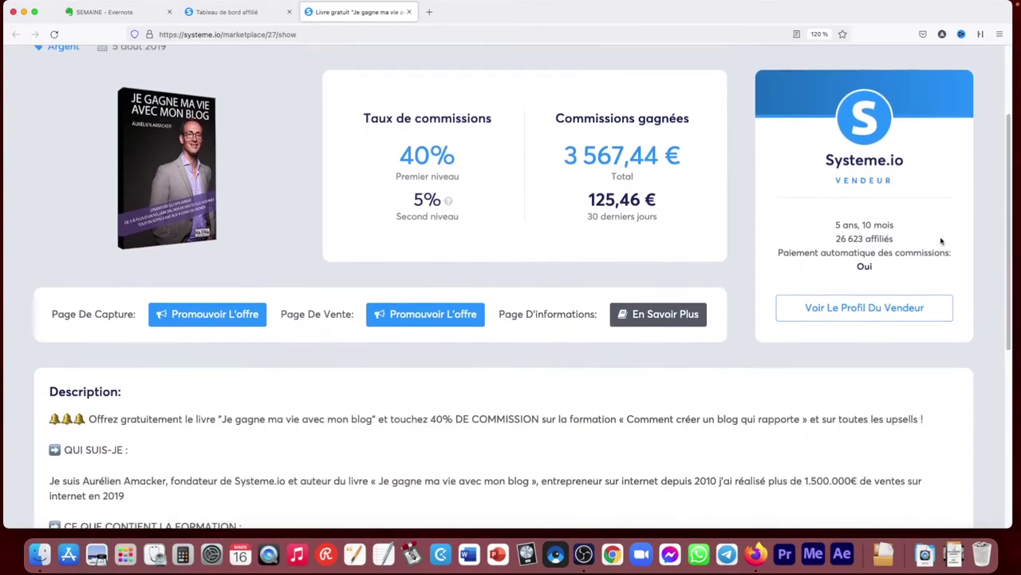
{"action": "left_click_drag", "start_coordinate": [1006, 244], "coordinate": [1007, 285]}
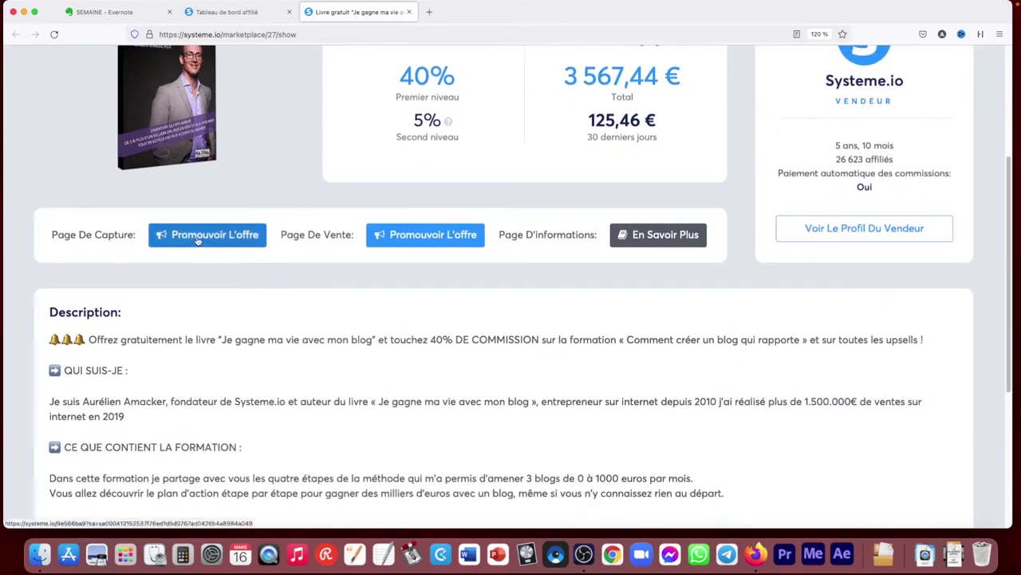
{"action": "left_click", "coordinate": [198, 240]}
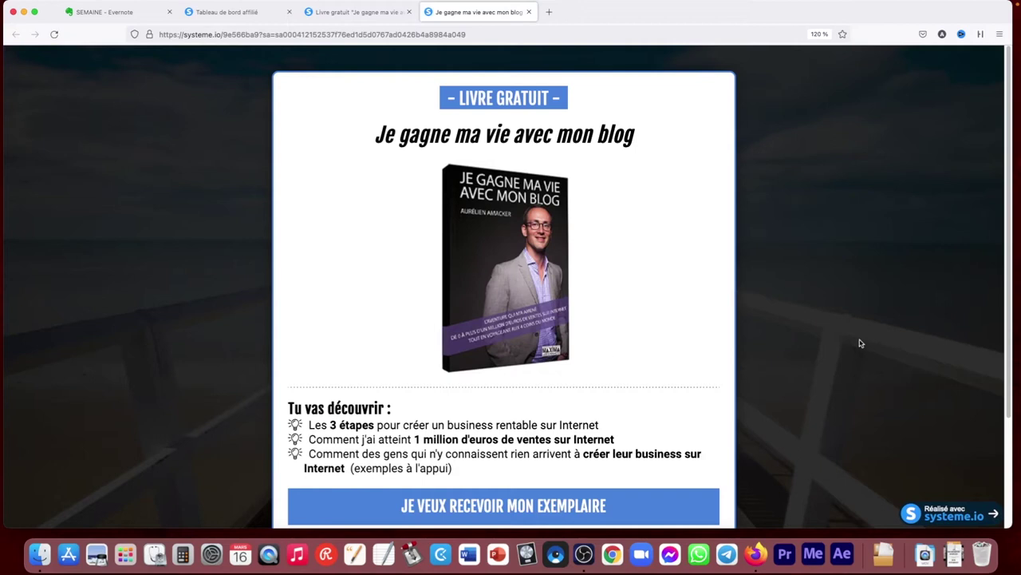
{"action": "left_click", "coordinate": [529, 12]}
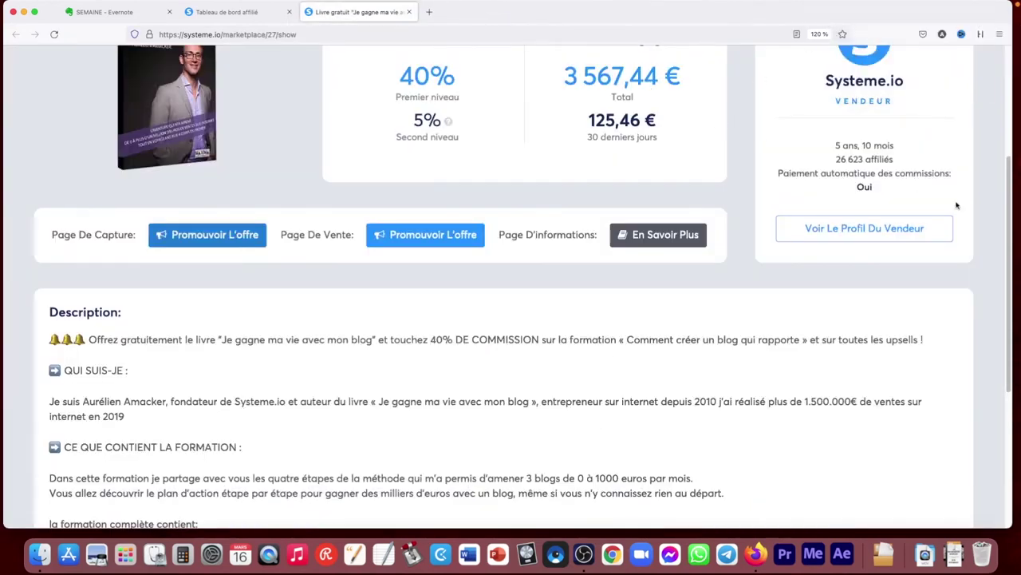
{"action": "left_click_drag", "start_coordinate": [1007, 230], "coordinate": [987, 183]}
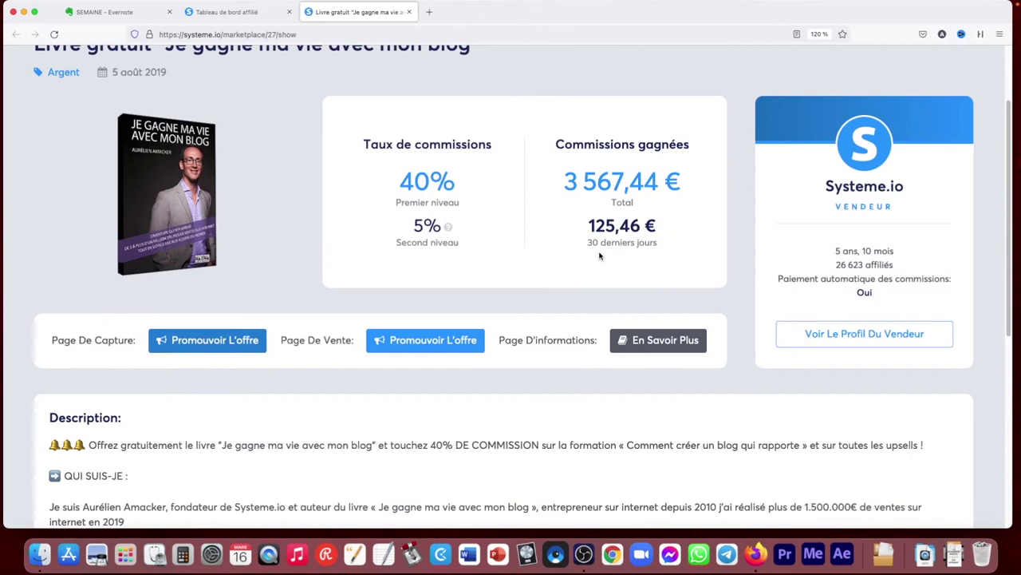
{"action": "left_click_drag", "start_coordinate": [1009, 175], "coordinate": [964, 115]}
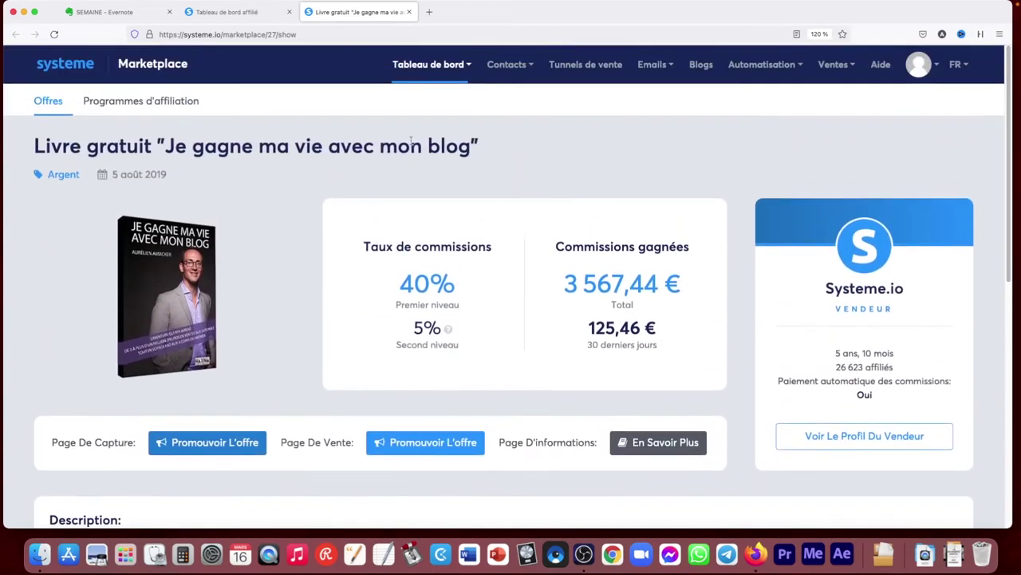
Look through the affiliate programmes list, then go back to the Marketplace offers
{"action": "left_click", "coordinate": [119, 106]}
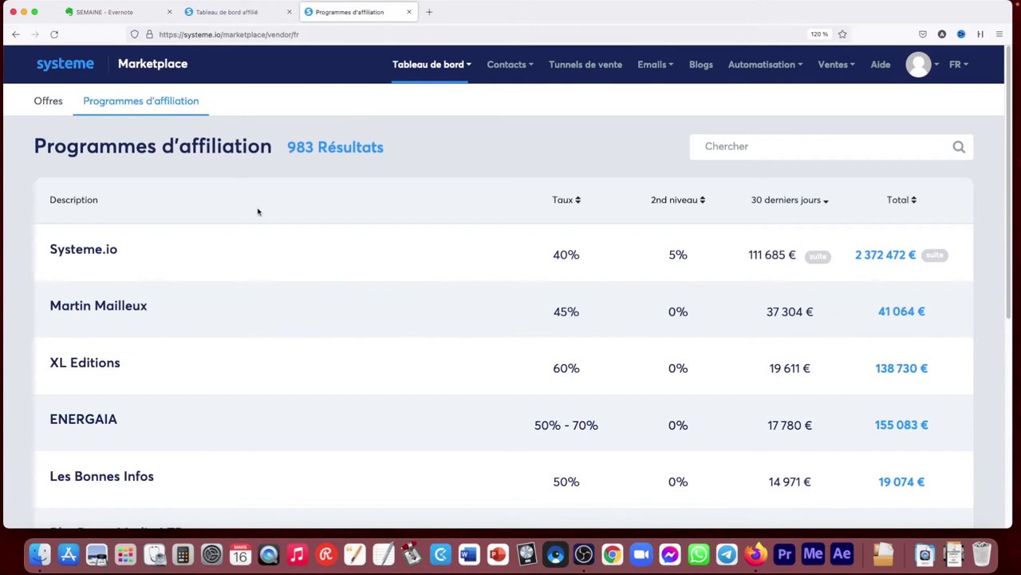
{"action": "scroll", "coordinate": [998, 181], "scroll_direction": "down", "scroll_amount": 5}
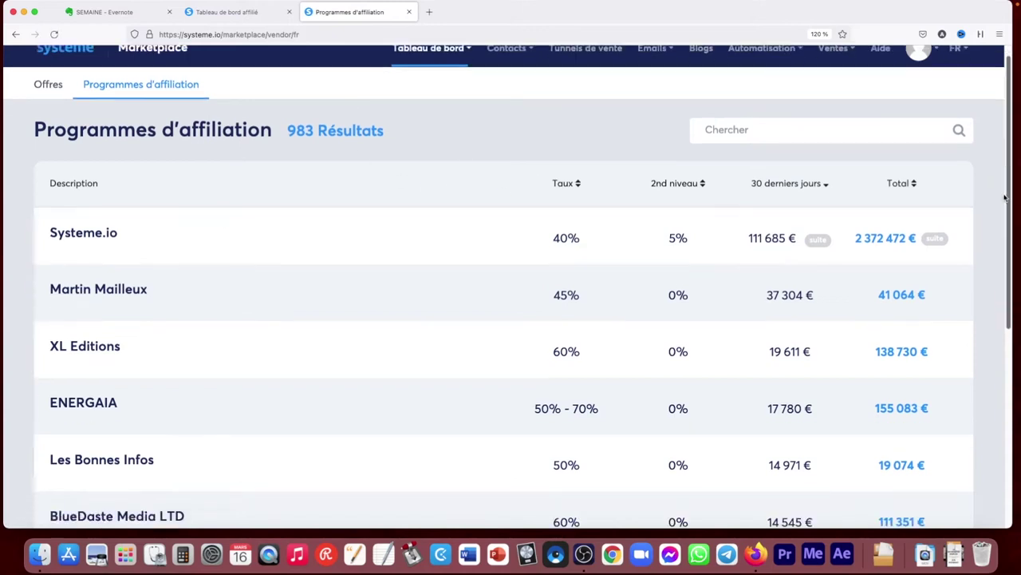
{"action": "scroll", "coordinate": [989, 338], "scroll_direction": "up", "scroll_amount": 5}
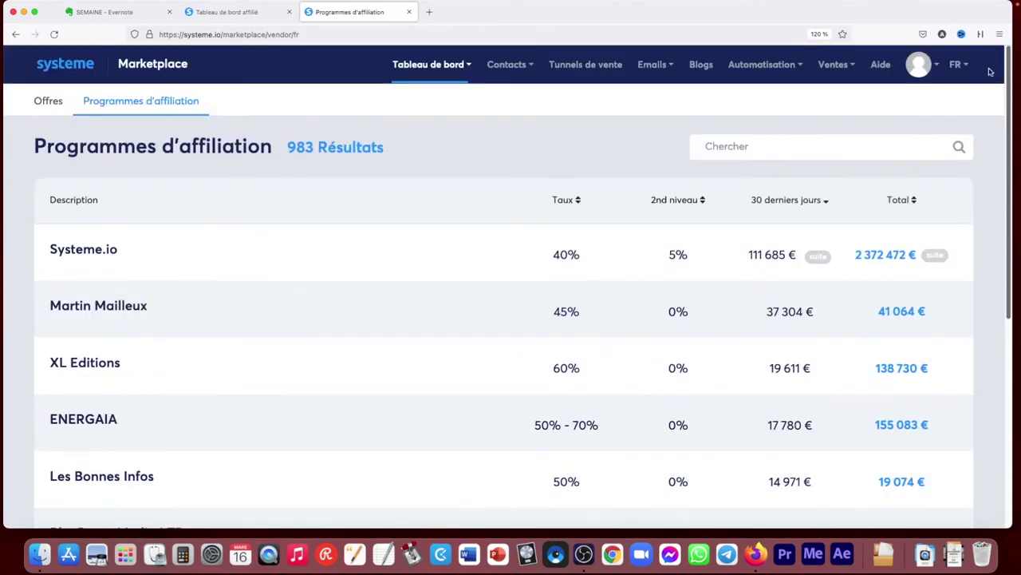
{"action": "left_click", "coordinate": [53, 102]}
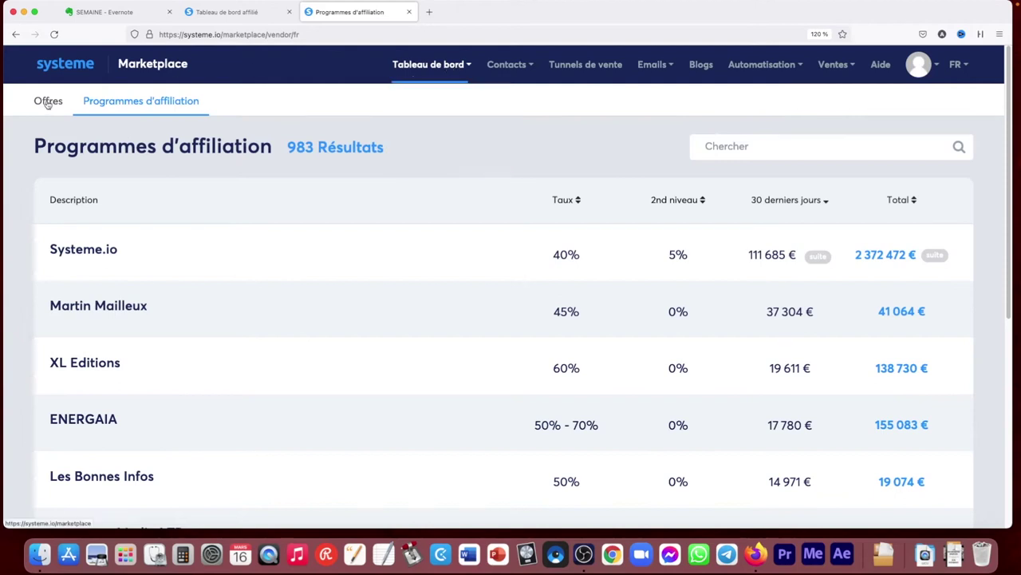
Return to the affiliate dashboard tab showing 36,00 € commissions and the earnings chart
{"action": "left_click", "coordinate": [256, 13]}
{"action": "left_click_drag", "start_coordinate": [998, 261], "coordinate": [1001, 154]}
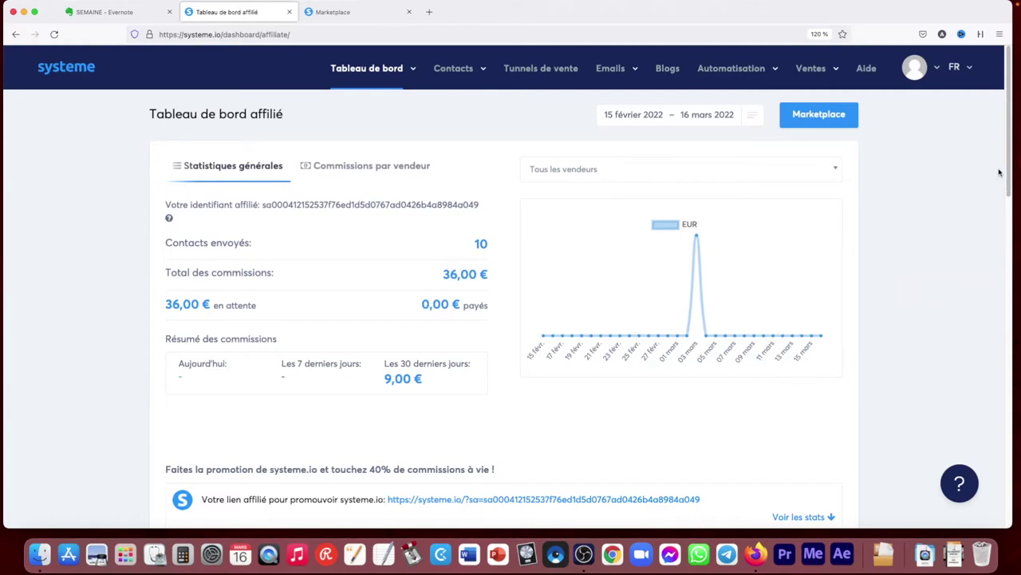
{"action": "scroll", "coordinate": [1007, 164], "scroll_direction": "down", "scroll_amount": 1}
{"action": "scroll", "coordinate": [1010, 169], "scroll_direction": "up", "scroll_amount": 1}
{"action": "left_click", "coordinate": [183, 553]}
{"action": "left_click_drag", "start_coordinate": [962, 196], "coordinate": [768, 199]}
{"action": "left_click", "coordinate": [737, 285]}
{"action": "left_click", "coordinate": [746, 333]}
{"action": "left_click", "coordinate": [749, 332]}
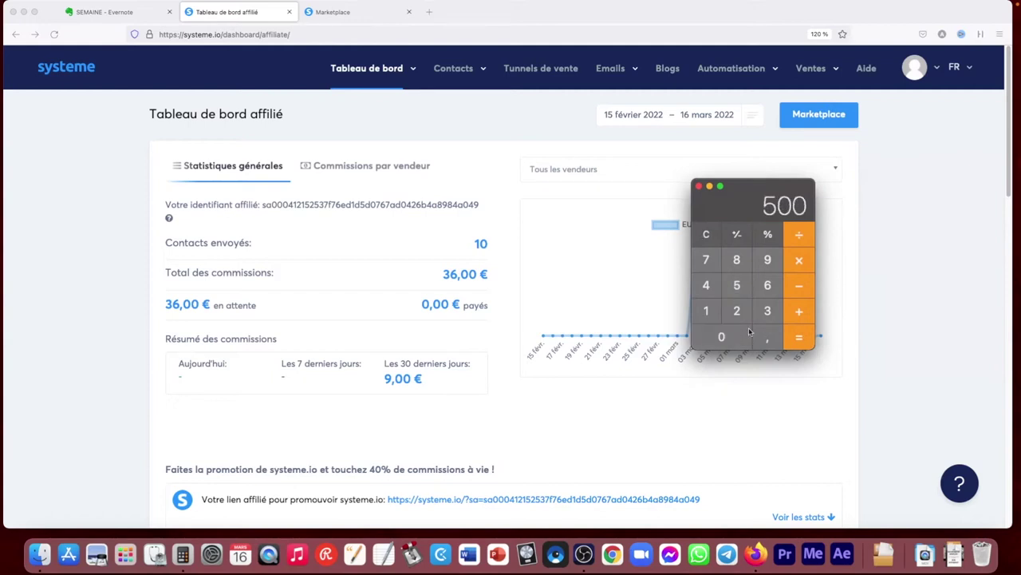
{"action": "left_click", "coordinate": [795, 234]}
{"action": "left_click", "coordinate": [767, 259]}
{"action": "left_click", "coordinate": [801, 339]}
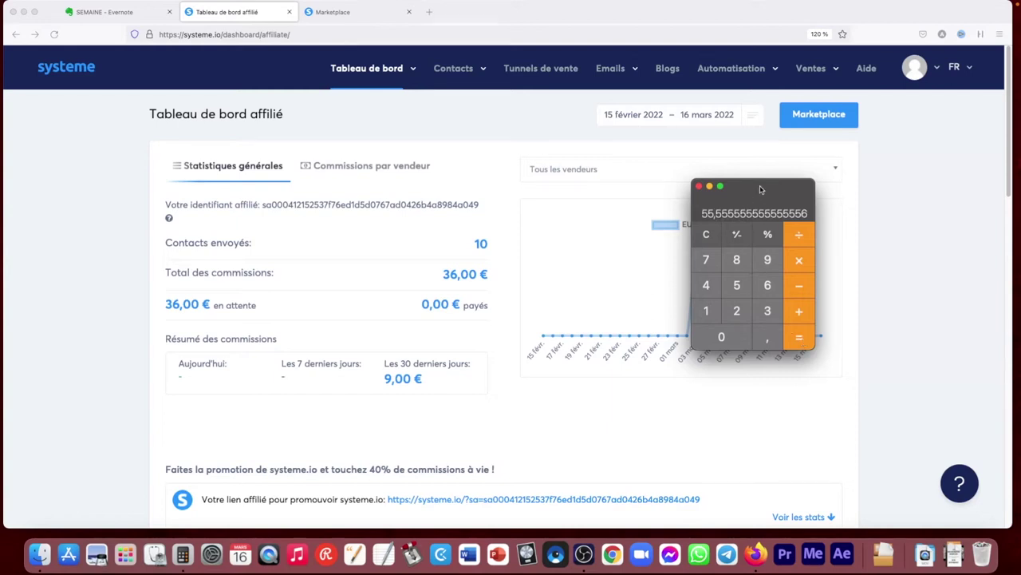
{"action": "left_click", "coordinate": [699, 186]}
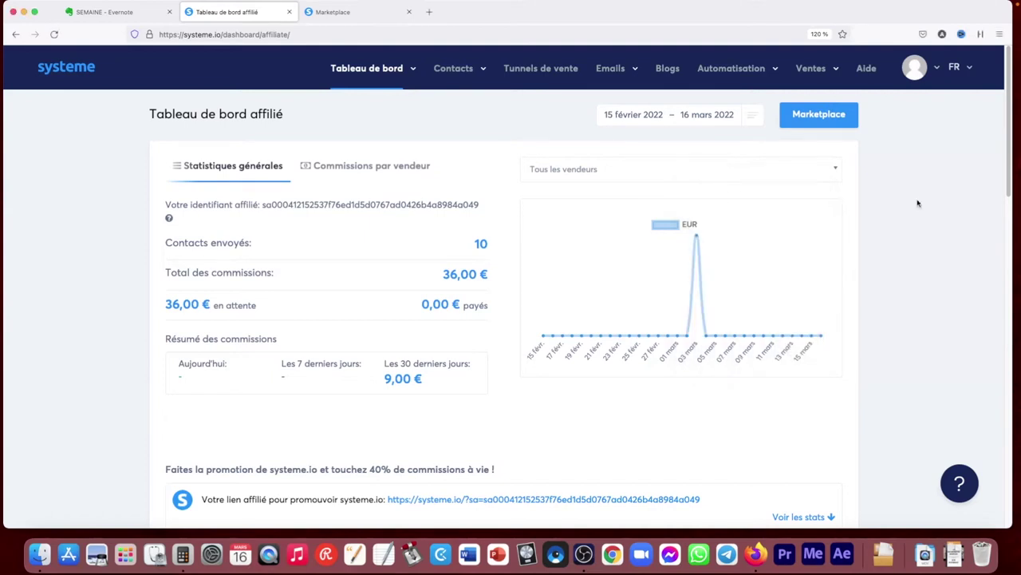
Browse the enrolled courses in Mes formations, then open the Marketplace listing of 1945 offers
{"action": "scroll", "coordinate": [1008, 165], "scroll_direction": "down", "scroll_amount": 1}
{"action": "scroll", "coordinate": [1008, 162], "scroll_direction": "up", "scroll_amount": 1}
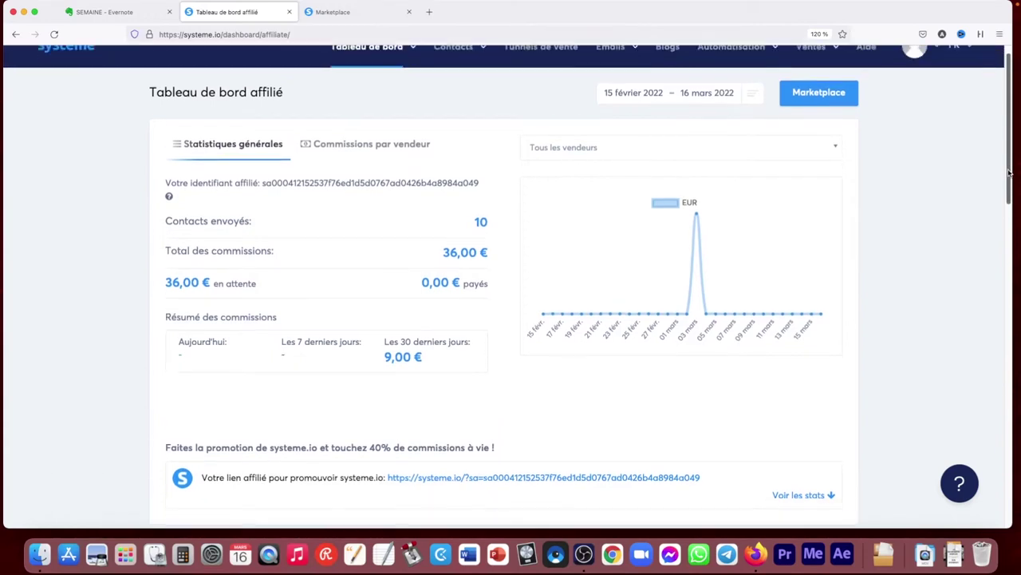
{"action": "left_click_drag", "start_coordinate": [1008, 162], "coordinate": [1007, 199]}
{"action": "mouse_move", "coordinate": [366, 68]}
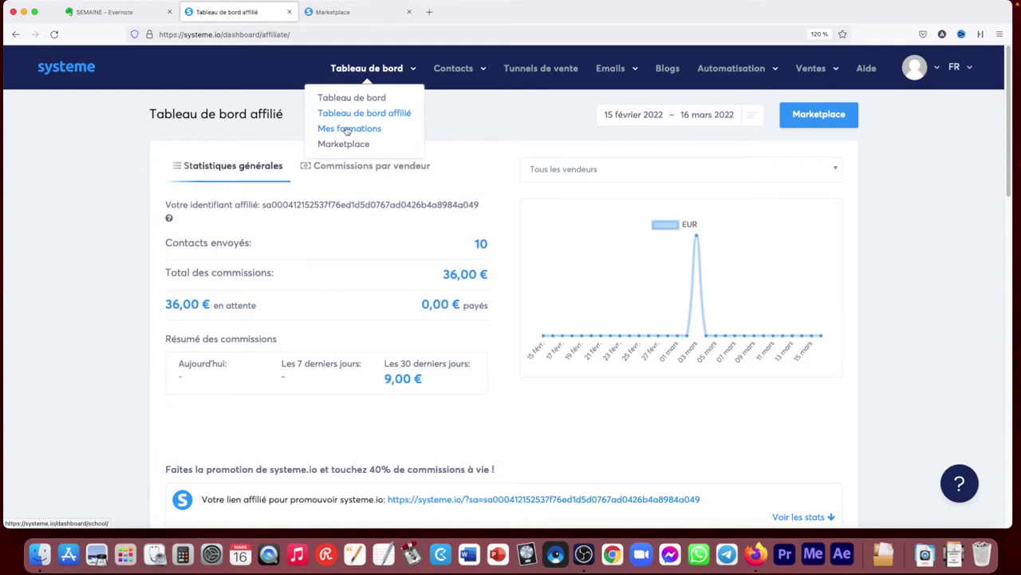
{"action": "left_click", "coordinate": [347, 129]}
{"action": "left_click_drag", "start_coordinate": [1008, 108], "coordinate": [985, 484]}
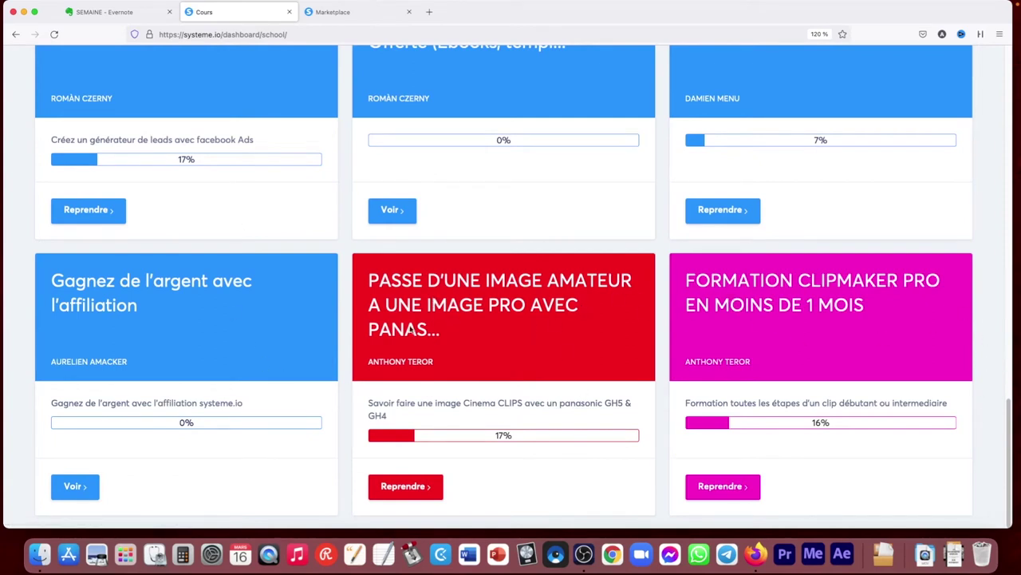
{"action": "left_click_drag", "start_coordinate": [1010, 444], "coordinate": [1008, 95]}
{"action": "mouse_move", "coordinate": [377, 70]}
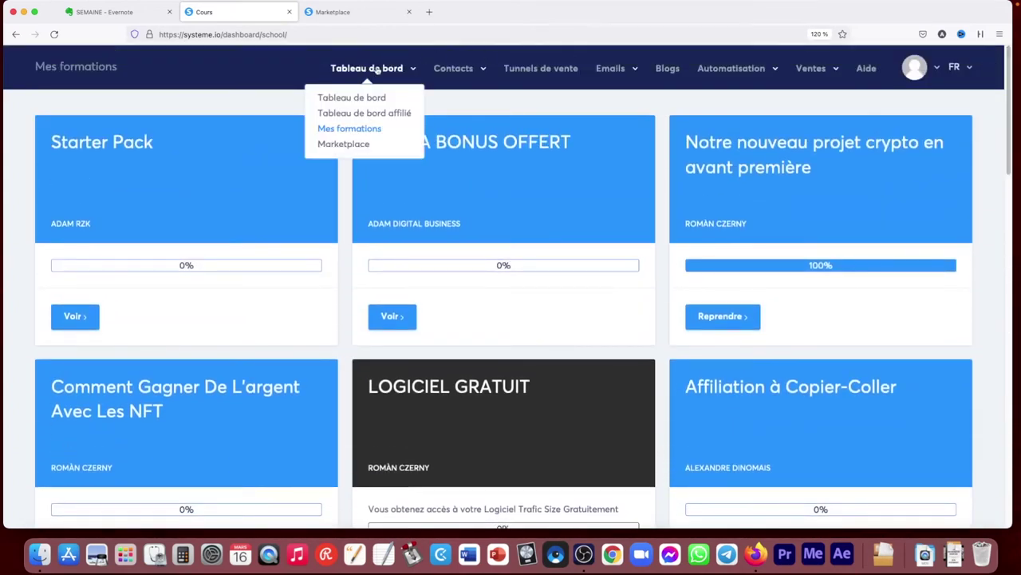
{"action": "left_click", "coordinate": [348, 144]}
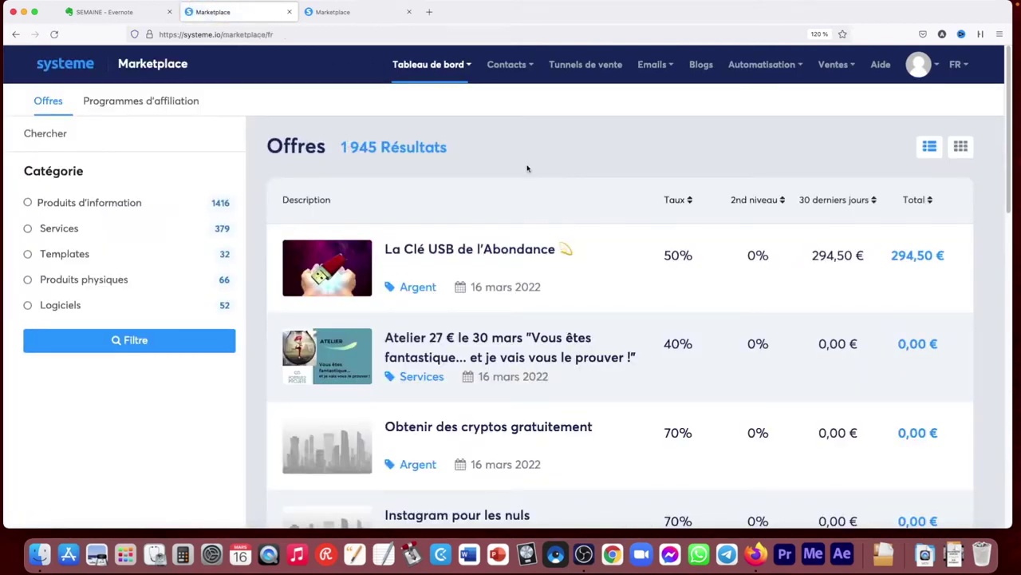
Open the Pinterest business offer in a new tab and read its description
{"action": "mouse_move", "coordinate": [467, 76]}
{"action": "left_click_drag", "start_coordinate": [1007, 211], "coordinate": [1003, 519]}
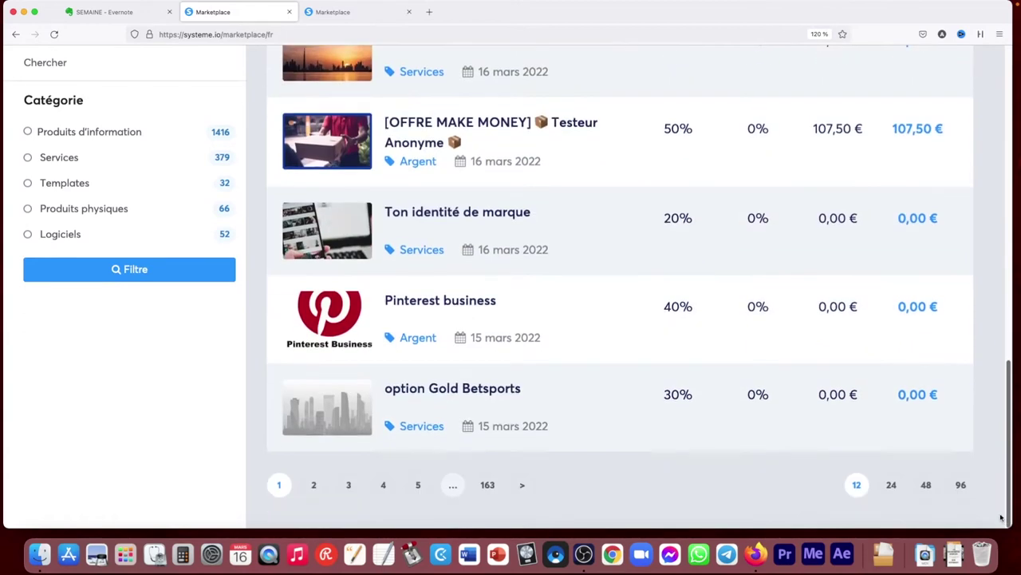
{"action": "left_click", "coordinate": [448, 308], "text": "super"}
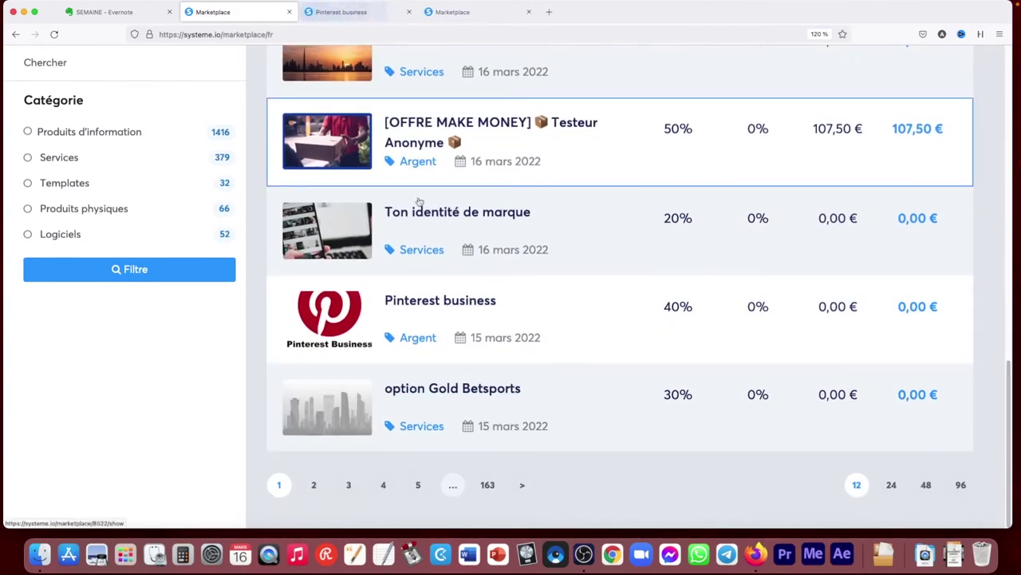
{"action": "left_click", "coordinate": [361, 16]}
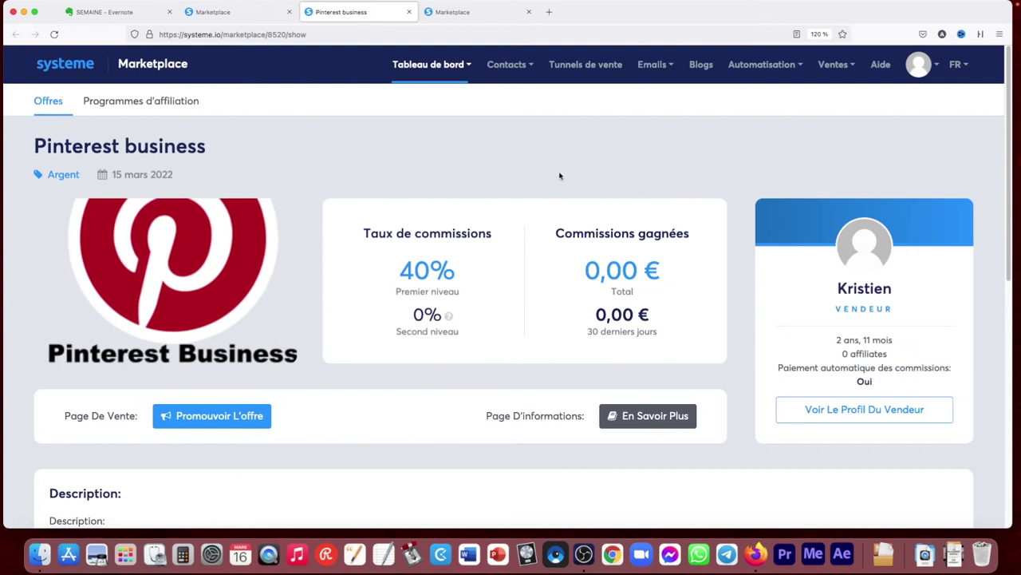
{"action": "scroll", "coordinate": [592, 269], "scroll_direction": "down", "scroll_amount": 4}
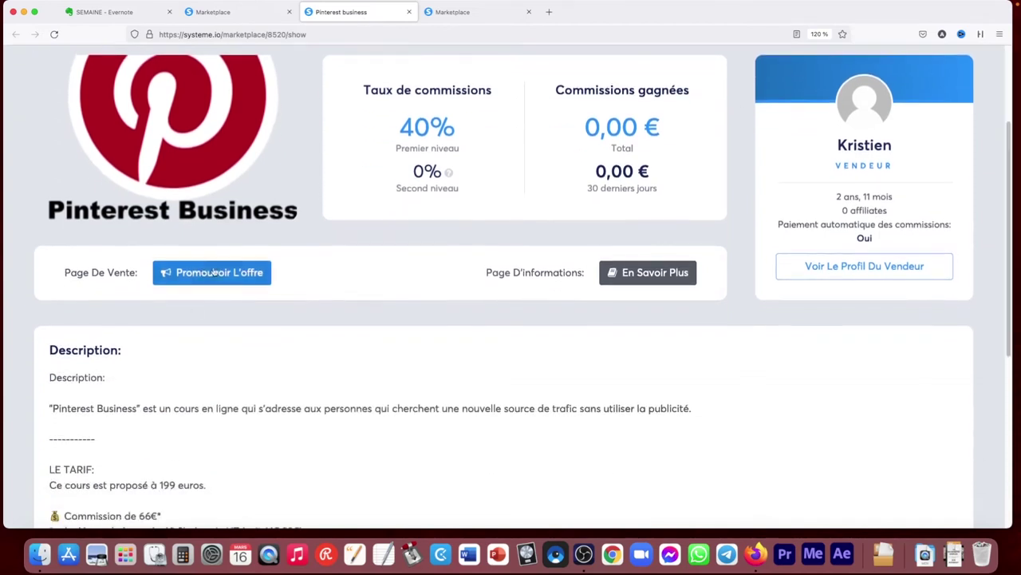
{"action": "scroll", "coordinate": [429, 289], "scroll_direction": "down", "scroll_amount": 4}
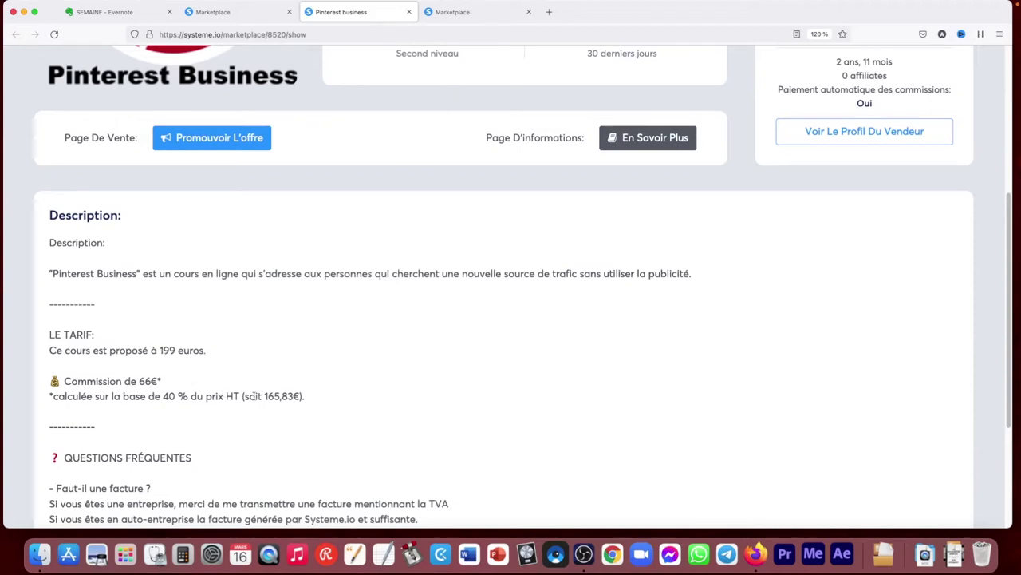
{"action": "scroll", "coordinate": [477, 304], "scroll_direction": "down", "scroll_amount": 1}
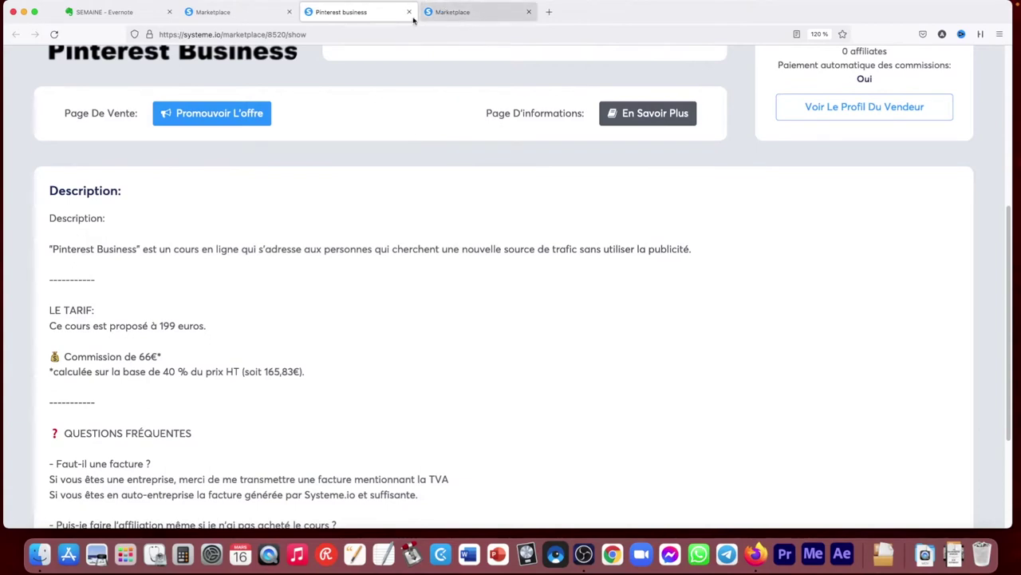
Return to the Marketplace offers list and scroll down it
{"action": "left_click", "coordinate": [442, 14]}
{"action": "left_click_drag", "start_coordinate": [1006, 168], "coordinate": [1004, 249]}
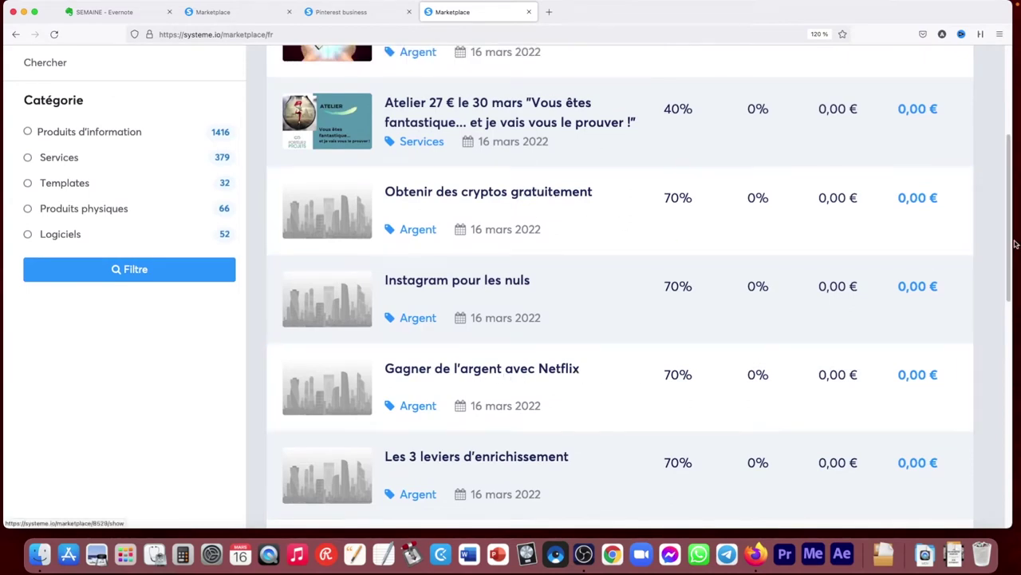
{"action": "left_click_drag", "start_coordinate": [1004, 263], "coordinate": [983, 506]}
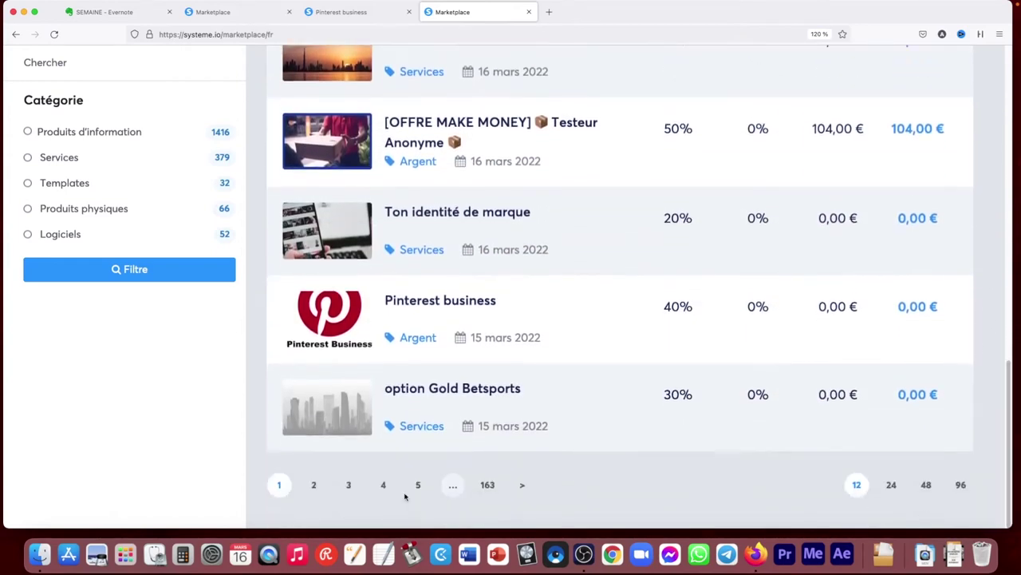
Page through the Marketplace to page 3, led by Pass à Profits LE GRAND RETOUR CHOC
{"action": "left_click", "coordinate": [314, 485]}
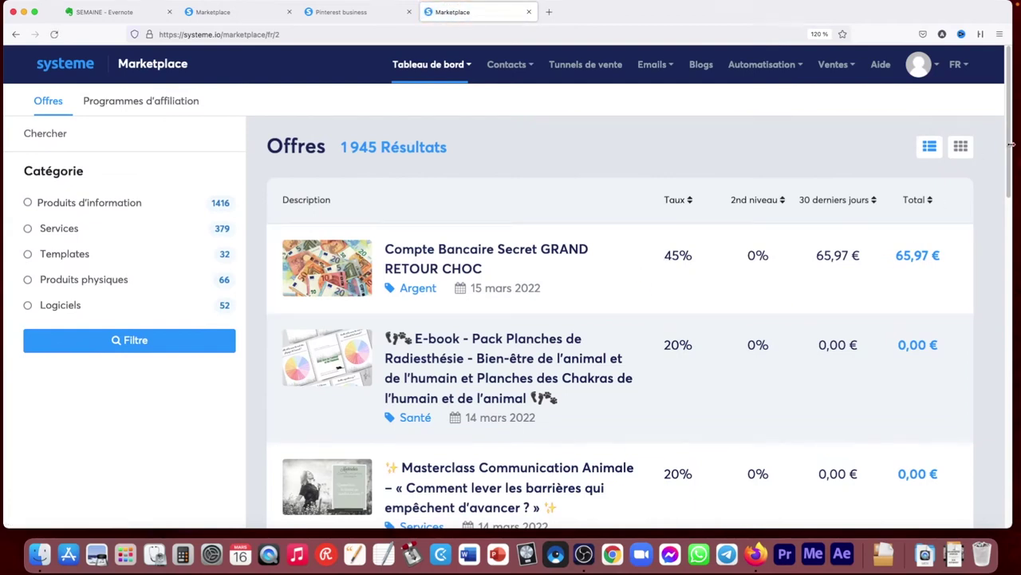
{"action": "left_click_drag", "start_coordinate": [1007, 147], "coordinate": [999, 418]}
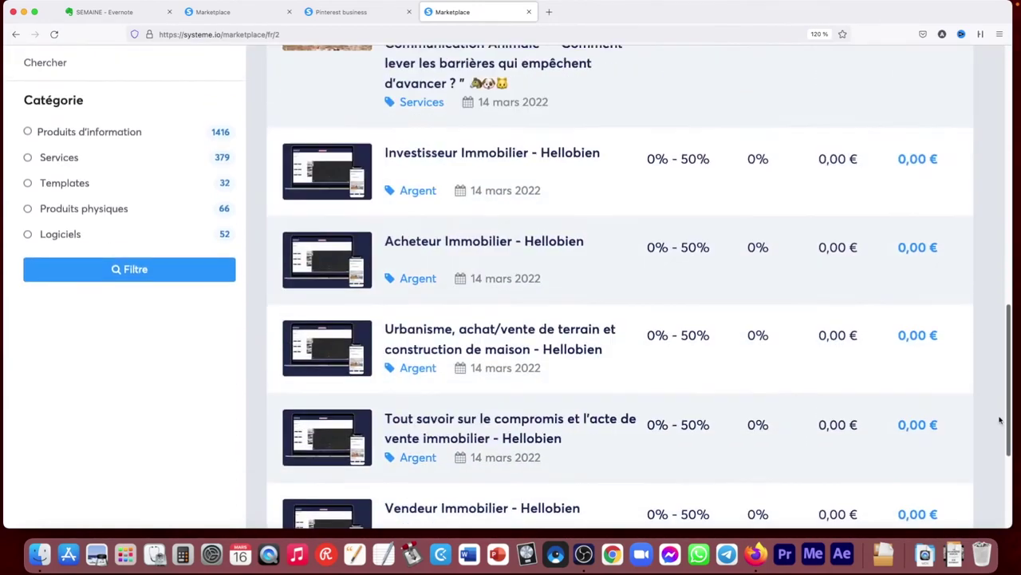
{"action": "left_click", "coordinate": [382, 489]}
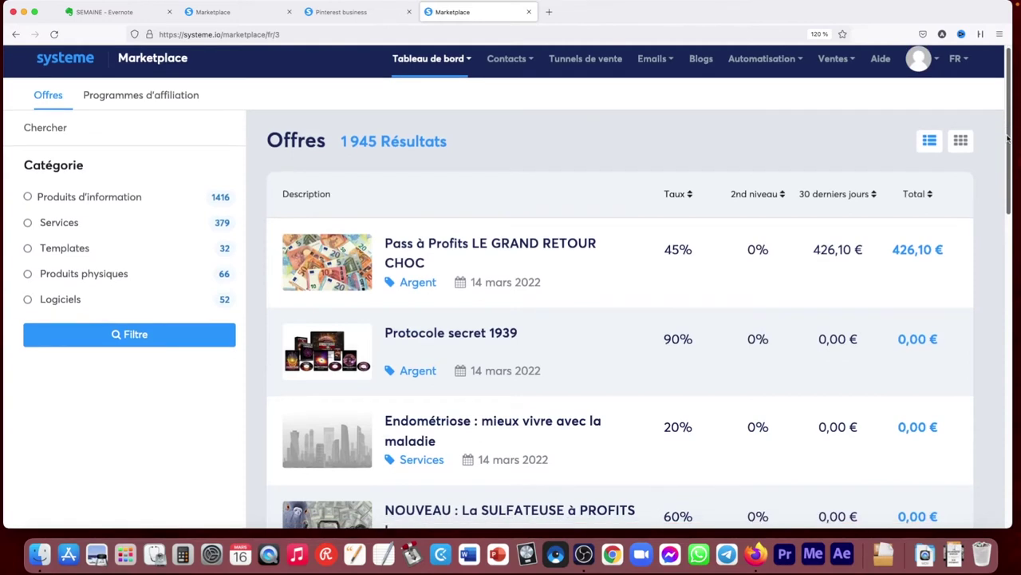
{"action": "scroll", "coordinate": [1007, 183], "scroll_direction": "down", "scroll_amount": 3}
{"action": "left_click_drag", "start_coordinate": [1007, 183], "coordinate": [980, 59]}
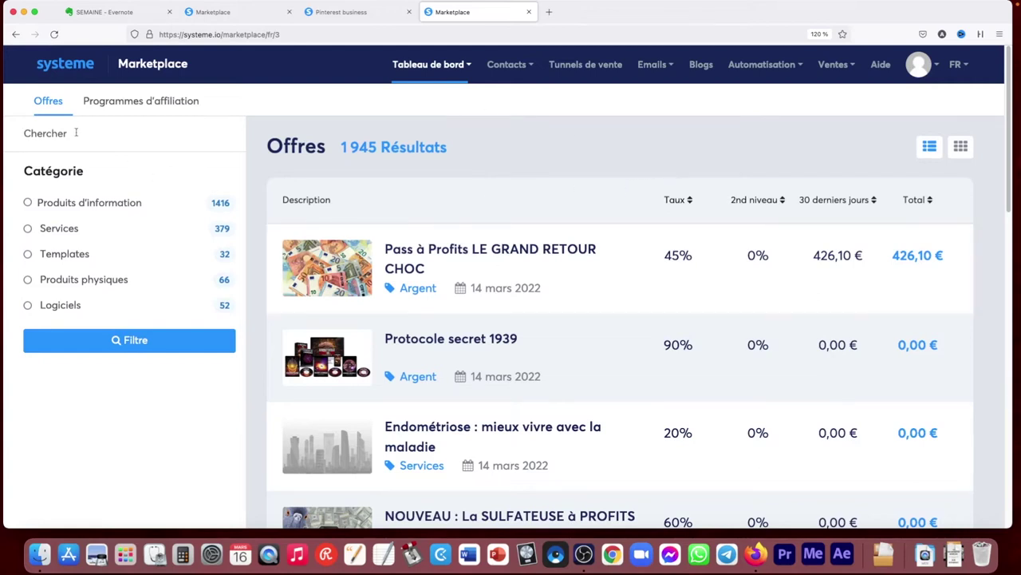
Search the offers for 'ma' and open the Séminaire Business Cannes offer details
{"action": "type", "text": "marketing"}
{"action": "key", "text": "Return"}
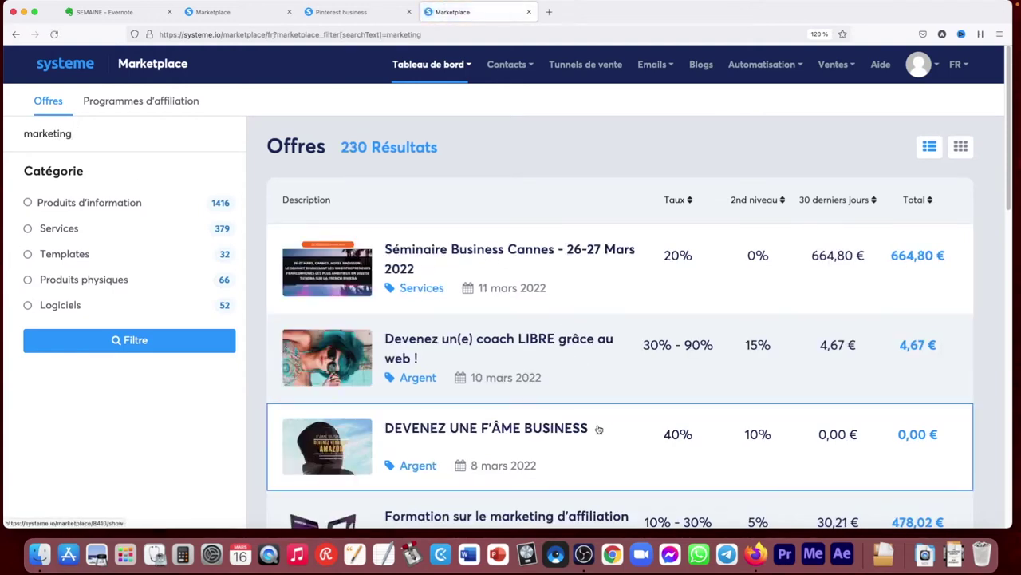
{"action": "left_click", "coordinate": [557, 252]}
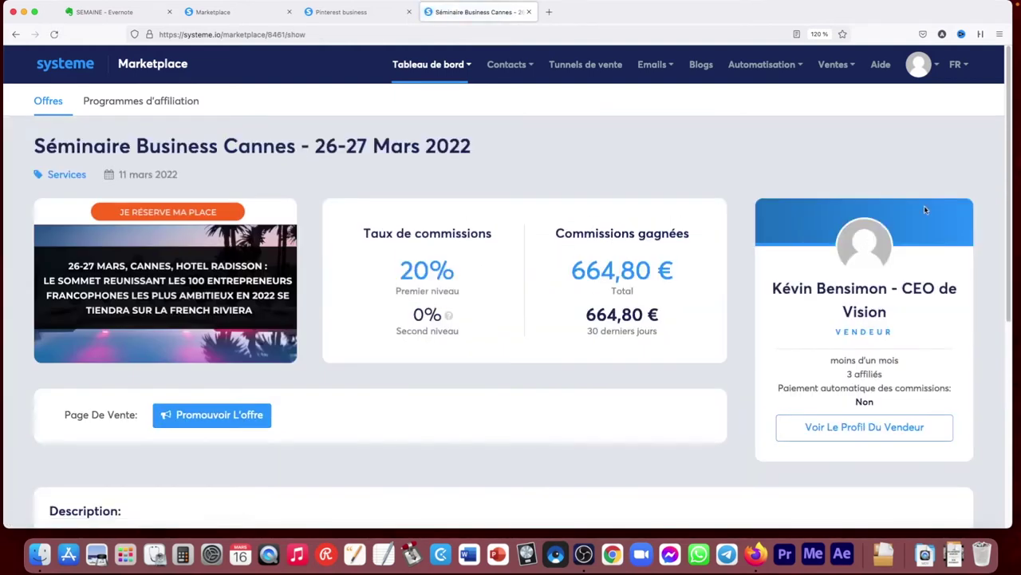
{"action": "scroll", "coordinate": [973, 353], "scroll_direction": "down", "scroll_amount": 5}
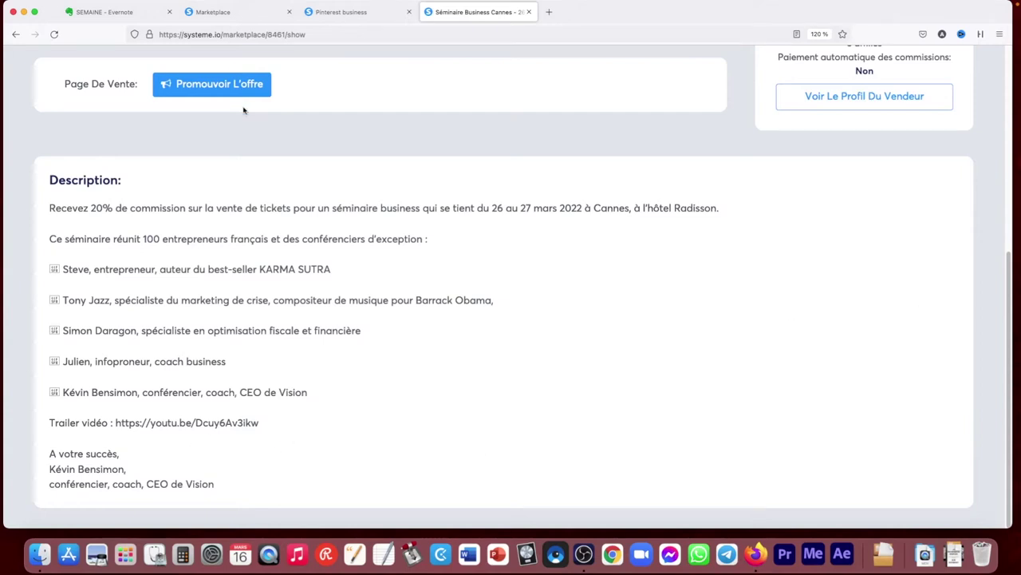
Close the Pinterest business offer tab and return to the Marketplace listing
{"action": "left_click", "coordinate": [356, 12]}
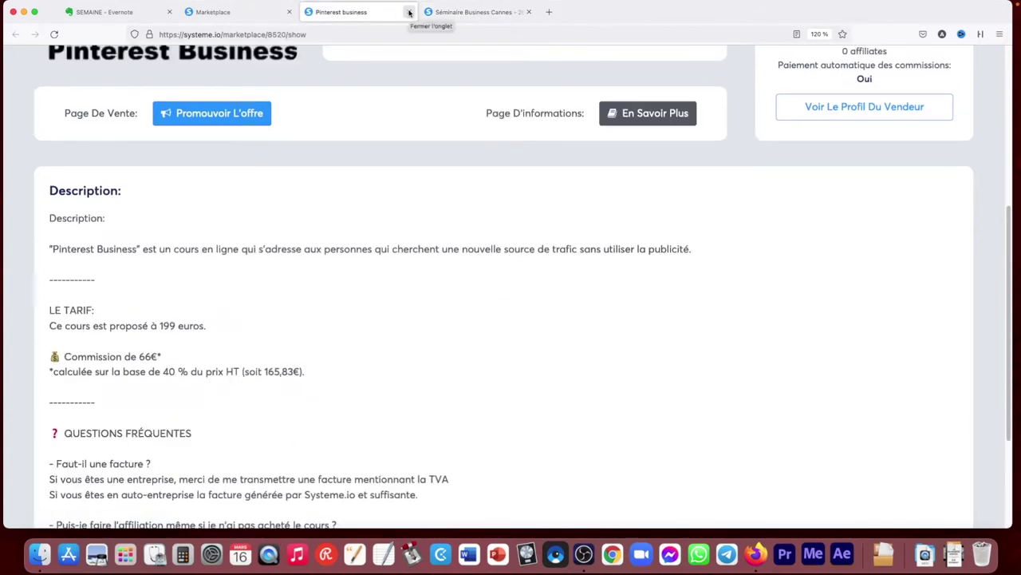
{"action": "left_click", "coordinate": [408, 12]}
{"action": "left_click", "coordinate": [252, 16]}
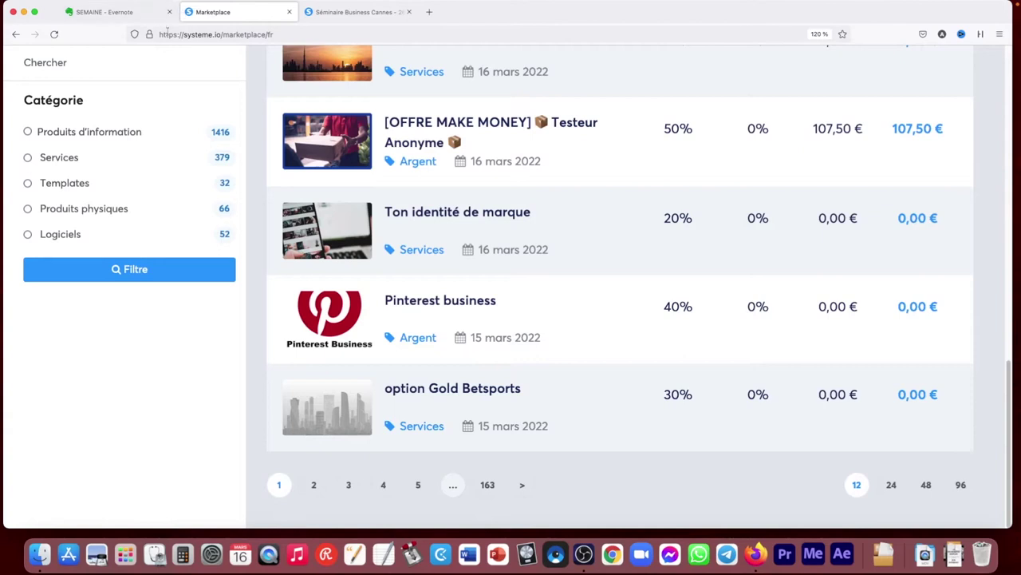
Go back, open the 1432-contact list, then the Tags page with 17 tags
{"action": "scroll", "coordinate": [282, 158], "scroll_direction": "up", "scroll_amount": 5}
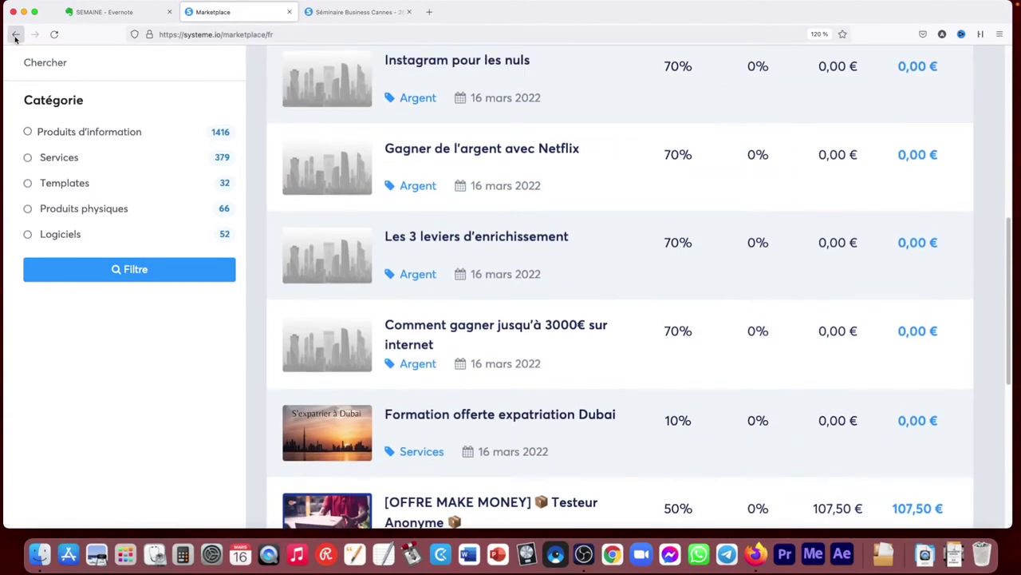
{"action": "left_click", "coordinate": [15, 35]}
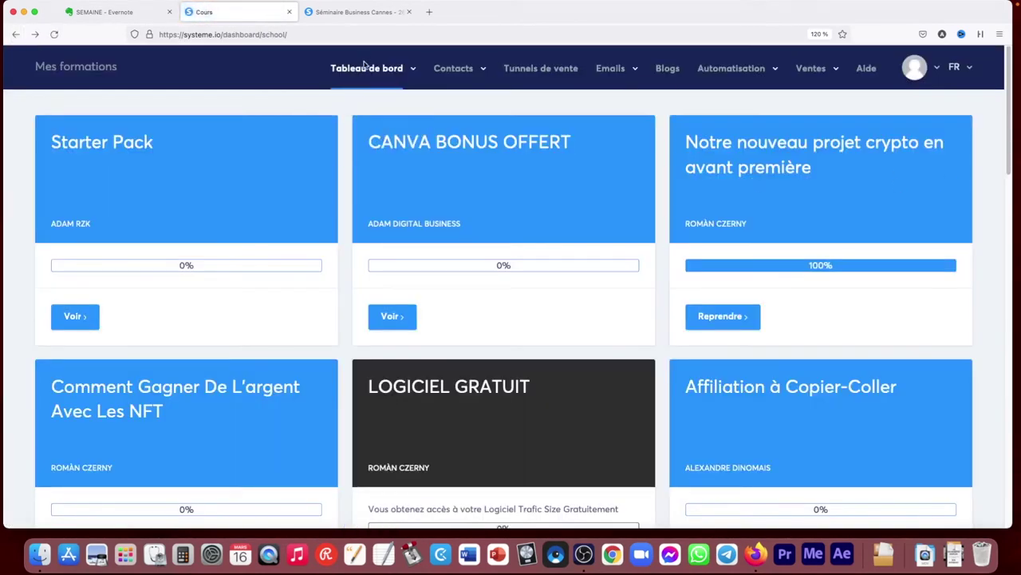
{"action": "mouse_move", "coordinate": [439, 75]}
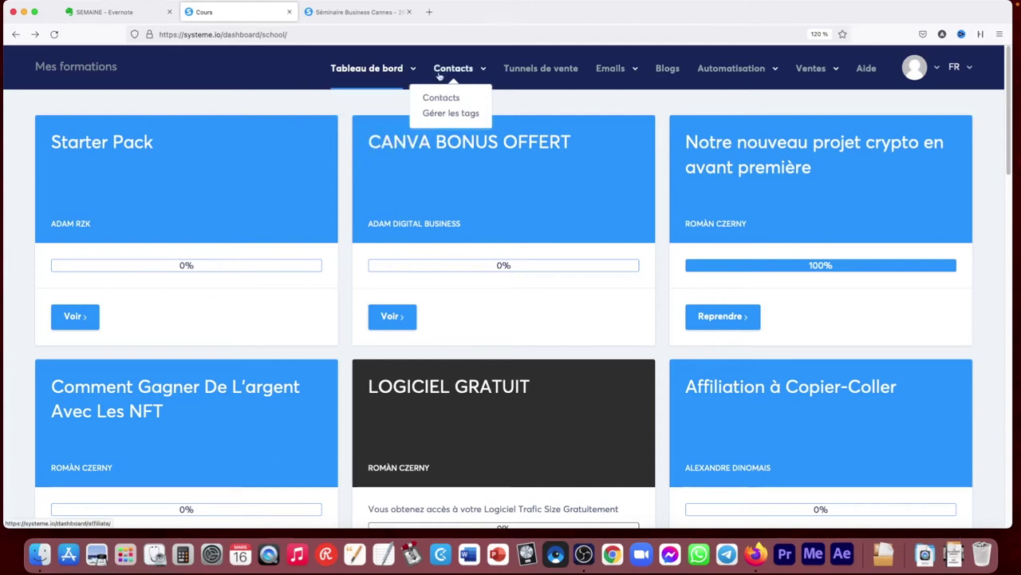
{"action": "left_click", "coordinate": [445, 99]}
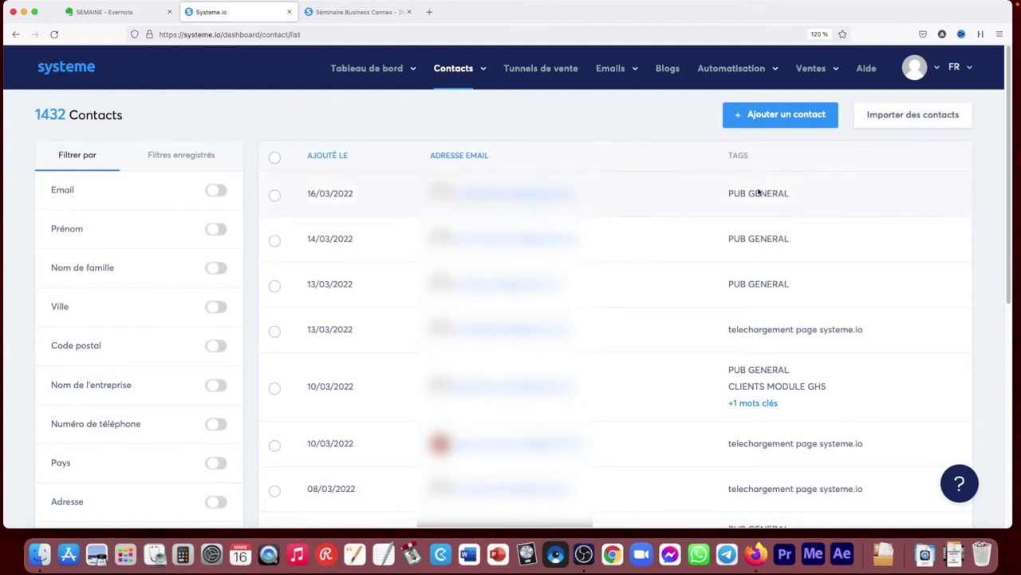
{"action": "mouse_move", "coordinate": [455, 71]}
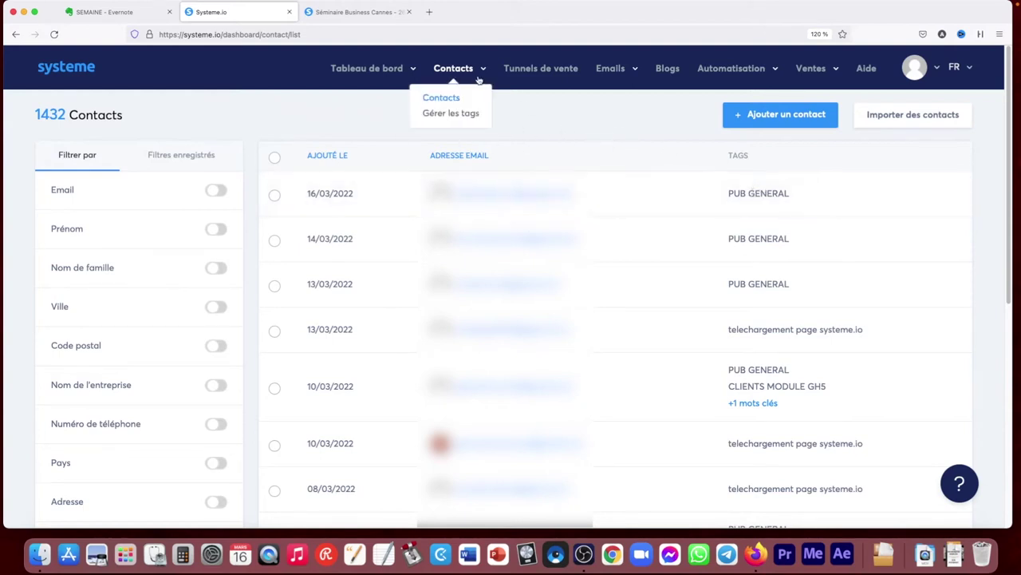
{"action": "left_click", "coordinate": [462, 116]}
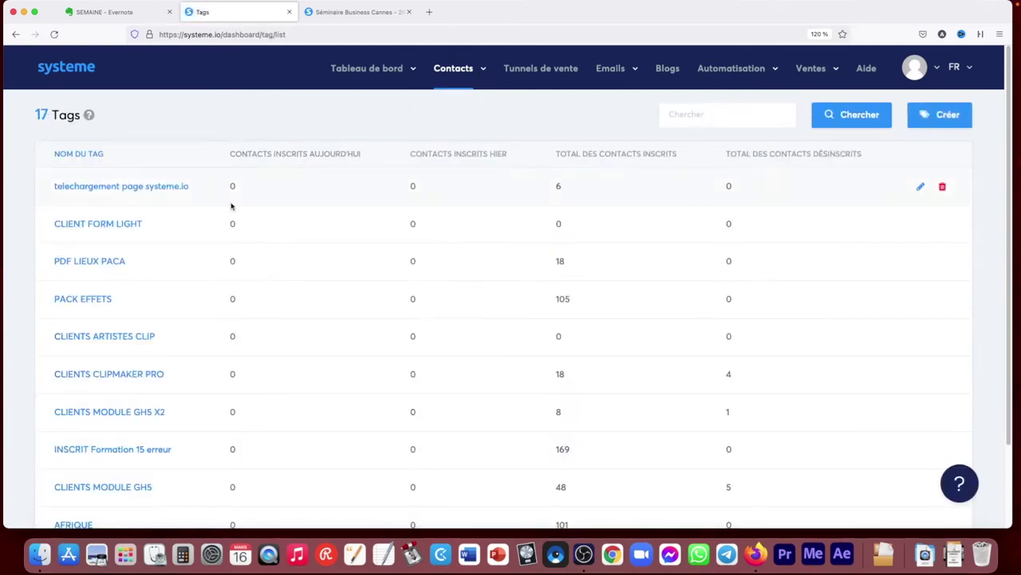
Review the 17 tags, start a 'test' tag and discard it, then return to Contacts
{"action": "scroll", "coordinate": [270, 212], "scroll_direction": "down", "scroll_amount": 2}
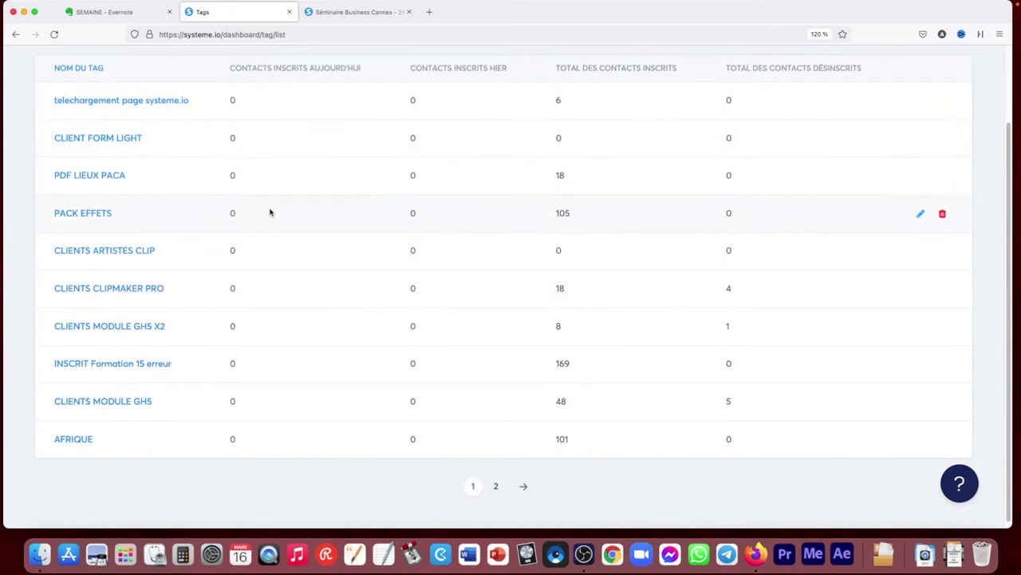
{"action": "scroll", "coordinate": [272, 212], "scroll_direction": "up", "scroll_amount": 2}
{"action": "mouse_move", "coordinate": [459, 70]}
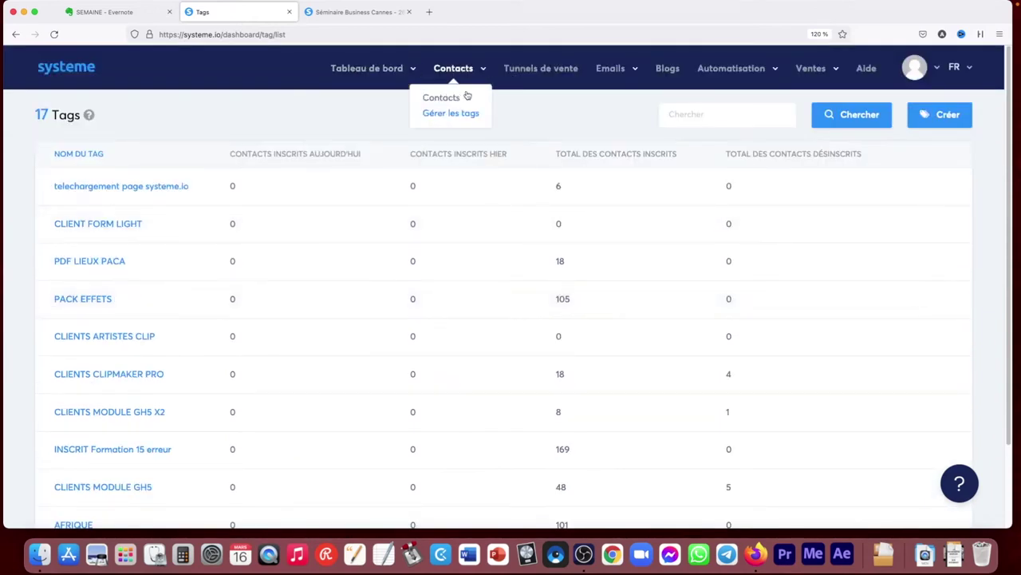
{"action": "left_click", "coordinate": [948, 116]}
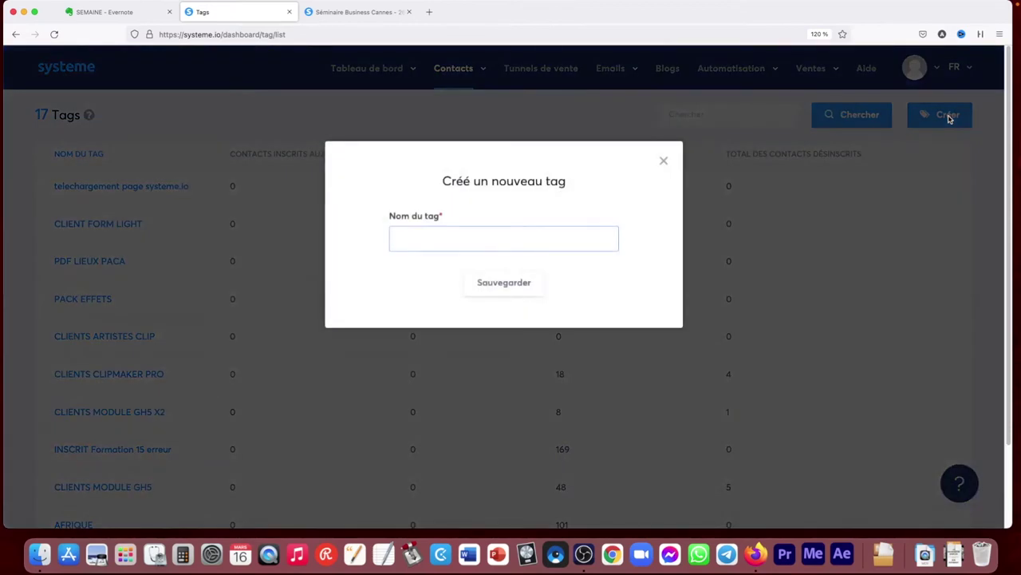
{"action": "type", "text": "test"}
{"action": "left_click", "coordinate": [666, 160]}
{"action": "mouse_move", "coordinate": [451, 72]}
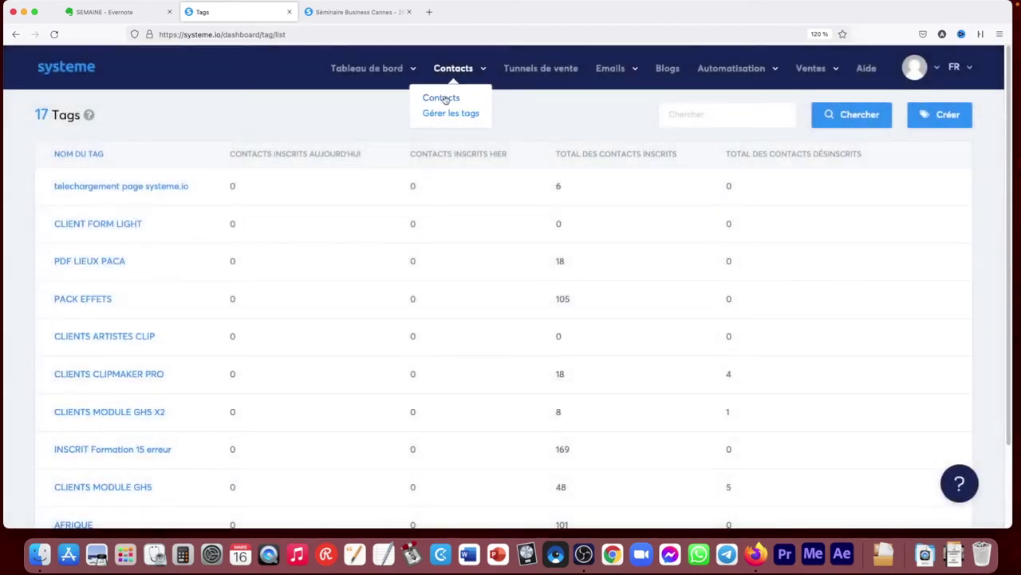
{"action": "left_click", "coordinate": [443, 97]}
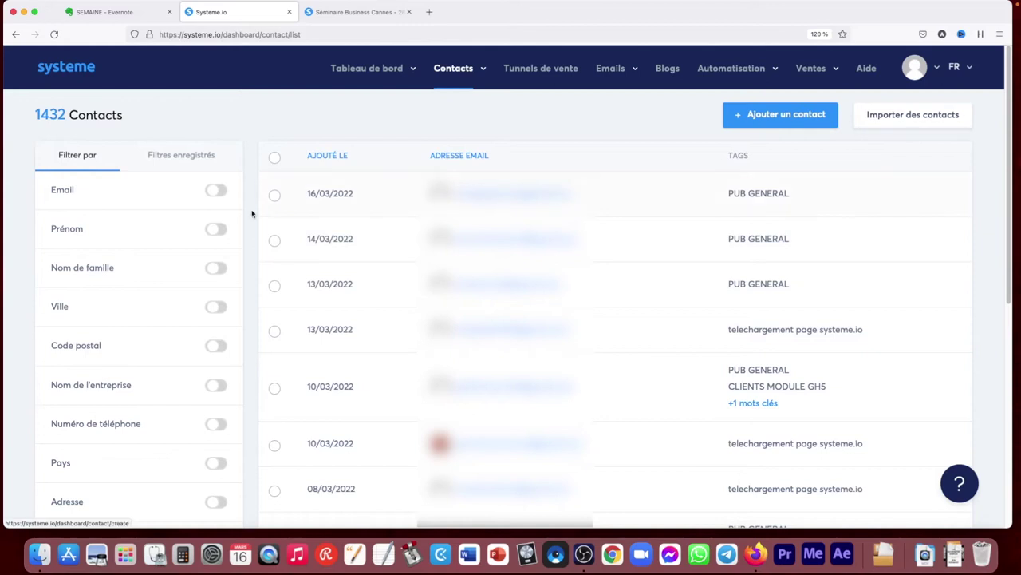
Try the Email and Prénom contact filters, switching each on and back off
{"action": "scroll", "coordinate": [243, 180], "scroll_direction": "down", "scroll_amount": 1}
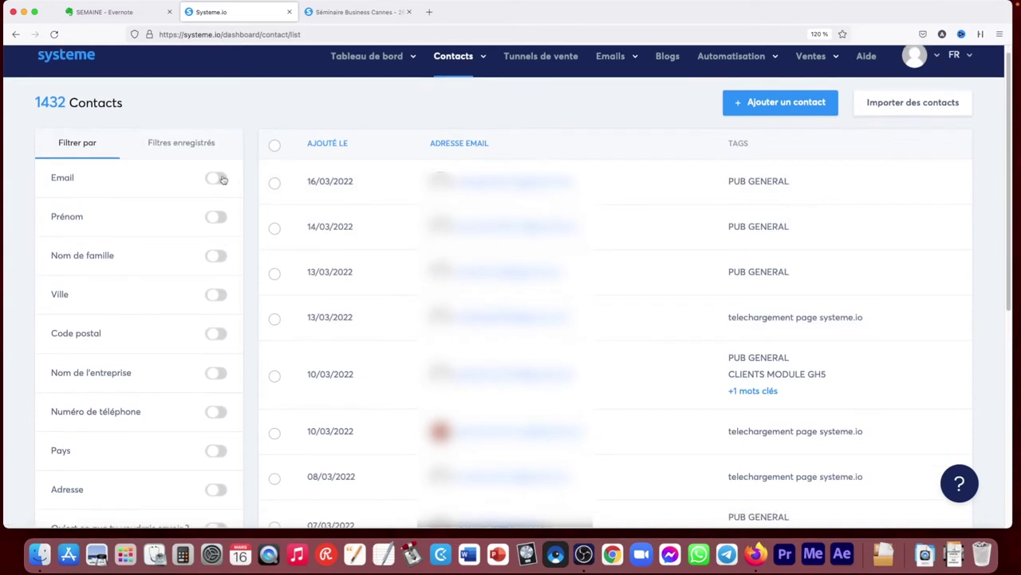
{"action": "left_click", "coordinate": [222, 180]}
{"action": "left_click", "coordinate": [162, 248]}
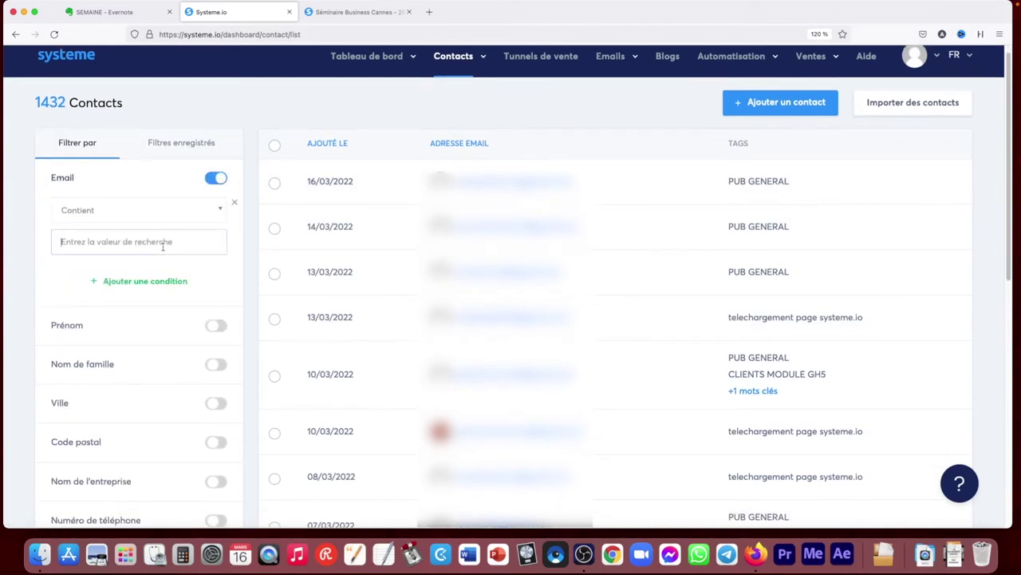
{"action": "left_click", "coordinate": [216, 179]}
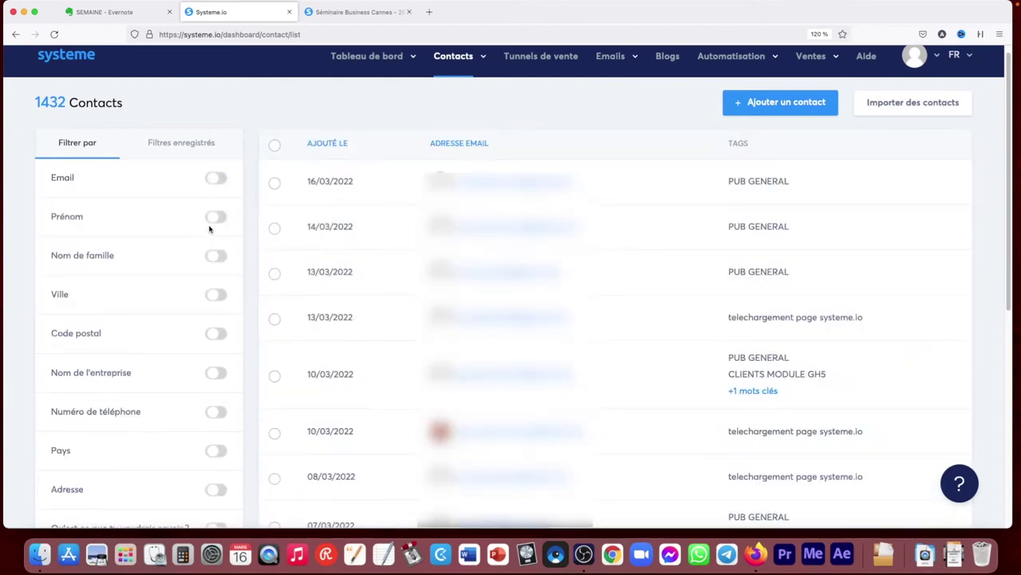
{"action": "left_click", "coordinate": [215, 217]}
{"action": "left_click", "coordinate": [153, 273]}
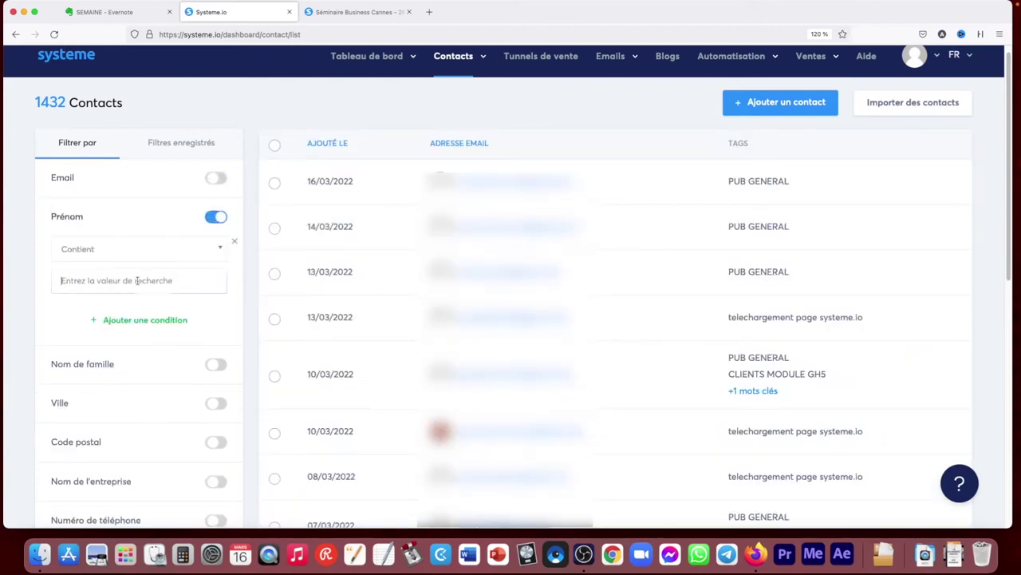
{"action": "left_click", "coordinate": [187, 250]}
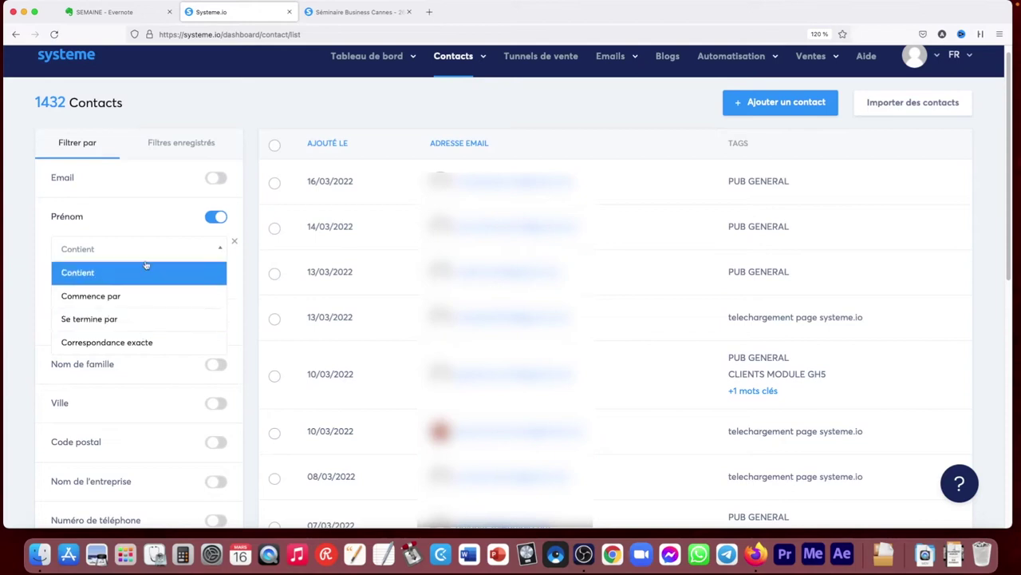
{"action": "left_click", "coordinate": [158, 217]}
{"action": "left_click", "coordinate": [212, 219]}
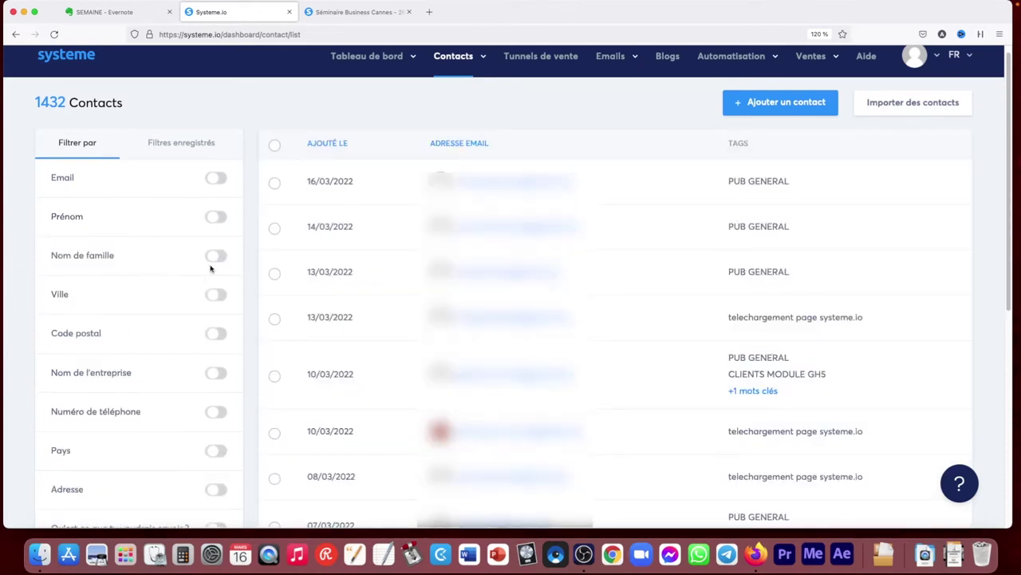
Toggle the Ville filter on and off, then enable the Tag filter further down
{"action": "scroll", "coordinate": [216, 263], "scroll_direction": "down", "scroll_amount": 2}
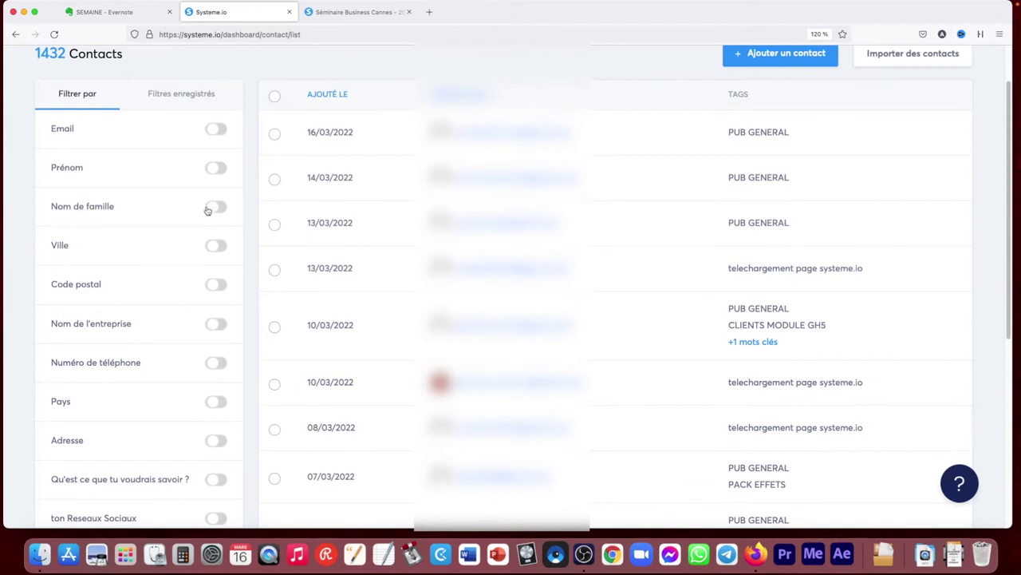
{"action": "left_click", "coordinate": [218, 249]}
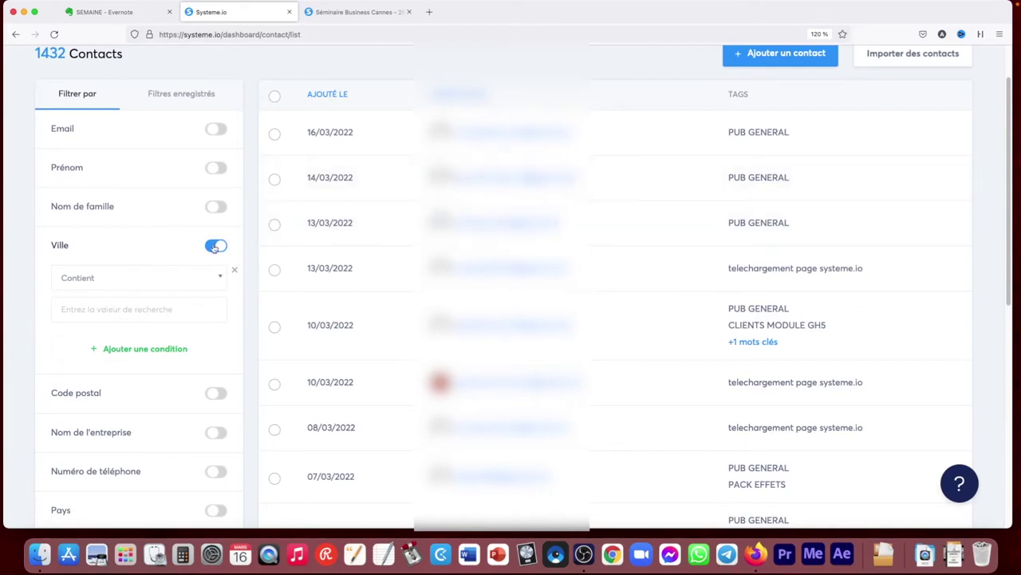
{"action": "left_click", "coordinate": [214, 248]}
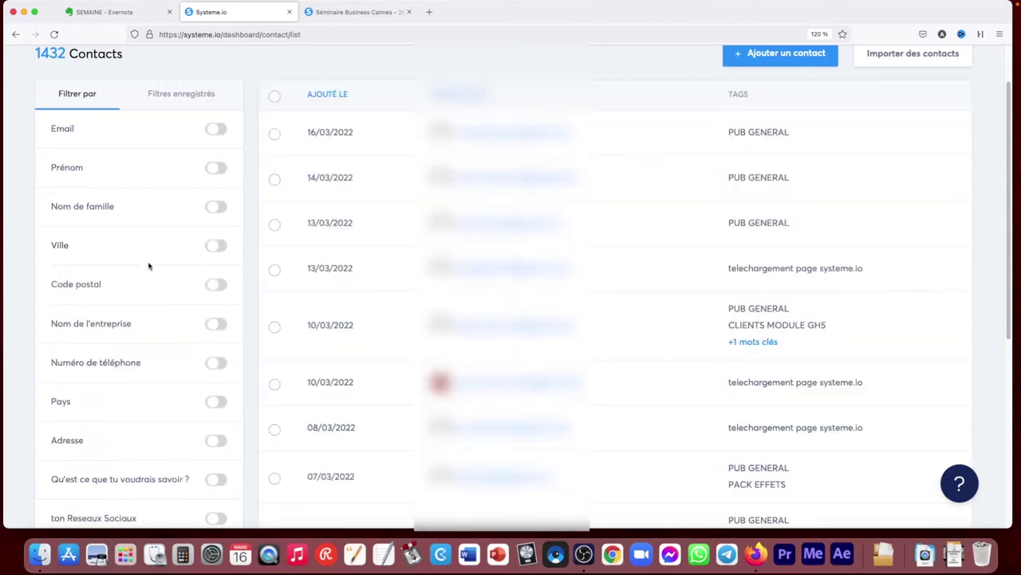
{"action": "scroll", "coordinate": [125, 245], "scroll_direction": "down", "scroll_amount": 5}
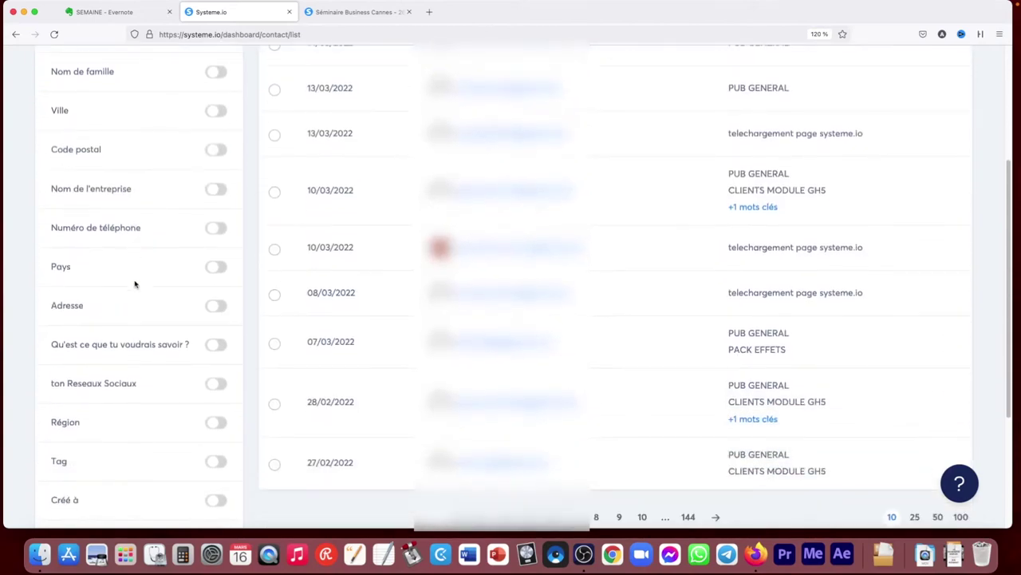
{"action": "scroll", "coordinate": [139, 283], "scroll_direction": "down", "scroll_amount": 1}
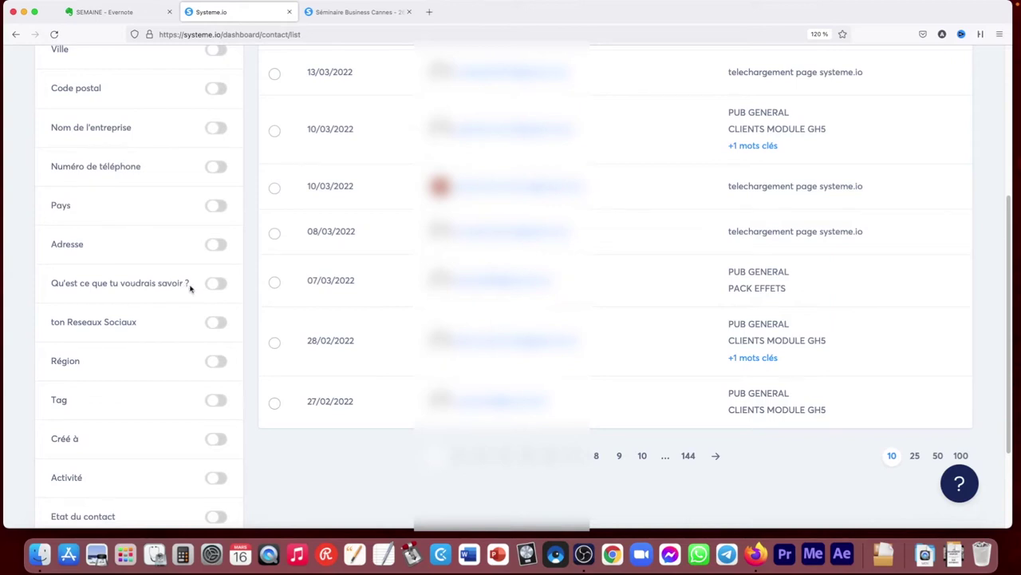
{"action": "scroll", "coordinate": [215, 291], "scroll_direction": "down", "scroll_amount": 2}
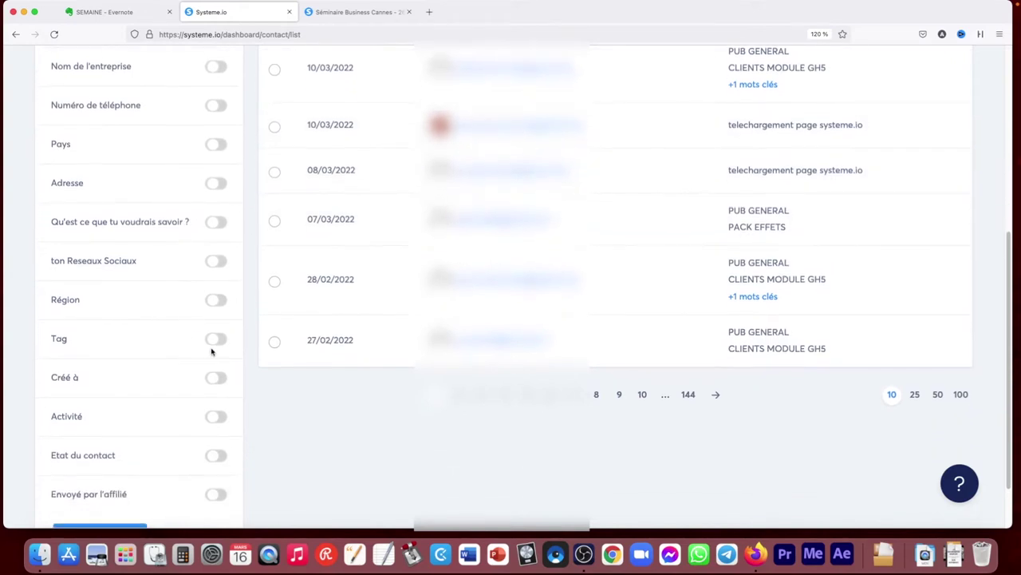
{"action": "left_click", "coordinate": [217, 340]}
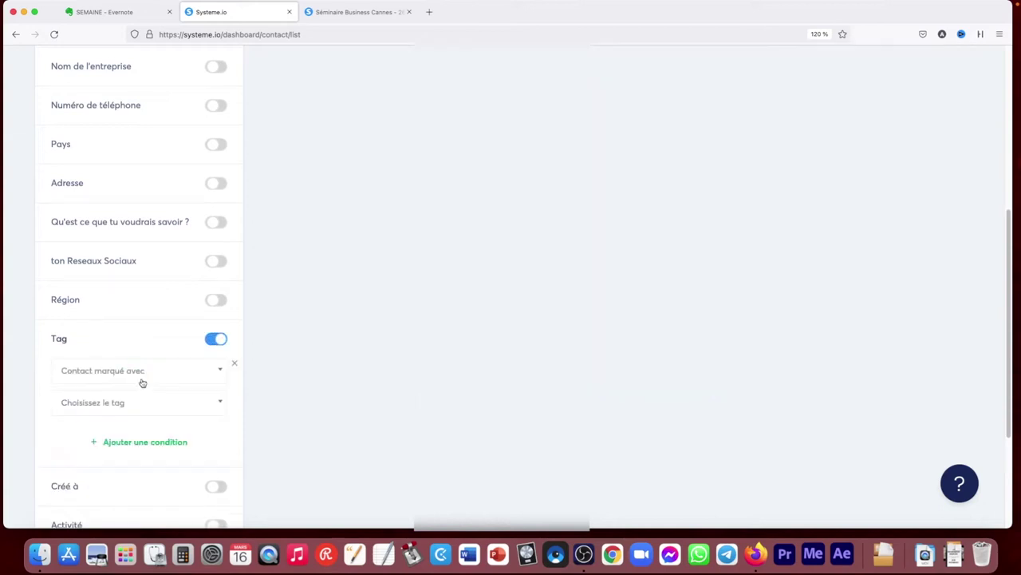
Filter contacts by the CLIENTS MODULE GH5 tag, then switch the Tag filter off
{"action": "left_click", "coordinate": [137, 401]}
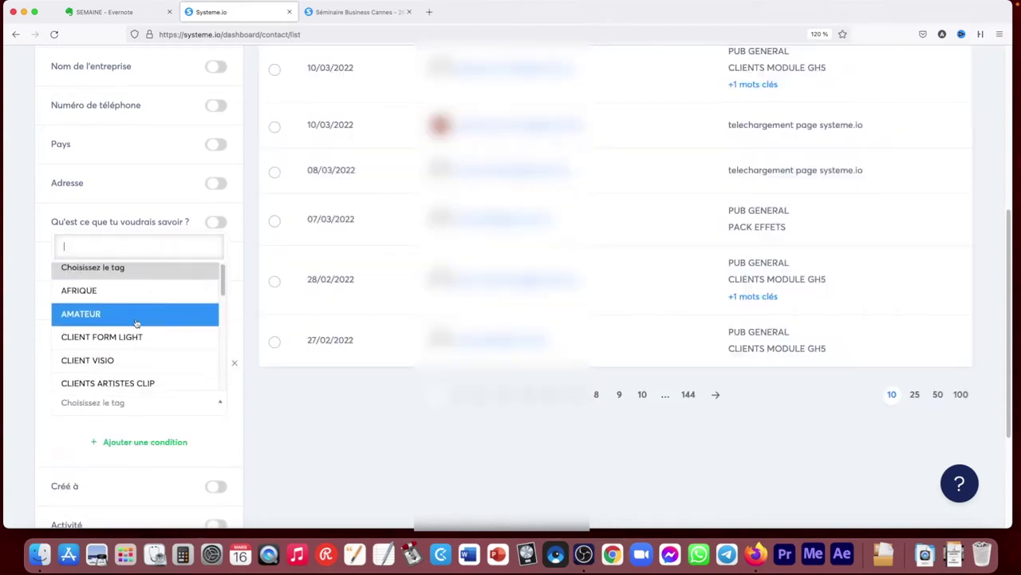
{"action": "scroll", "coordinate": [120, 343], "scroll_direction": "down", "scroll_amount": 10}
{"action": "scroll", "coordinate": [125, 316], "scroll_direction": "up", "scroll_amount": 3}
{"action": "scroll", "coordinate": [124, 316], "scroll_direction": "down", "scroll_amount": 3}
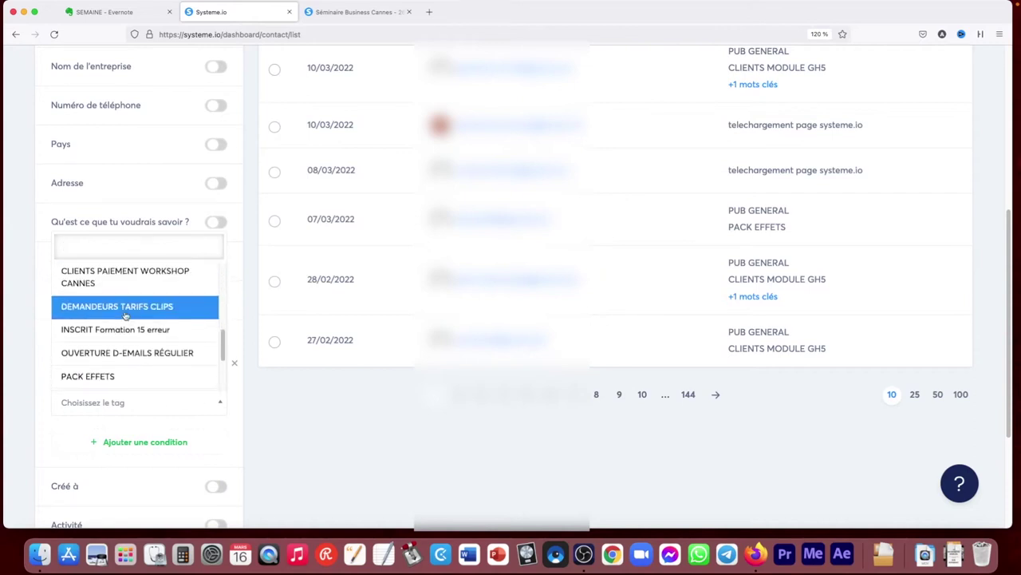
{"action": "scroll", "coordinate": [125, 316], "scroll_direction": "up", "scroll_amount": 4}
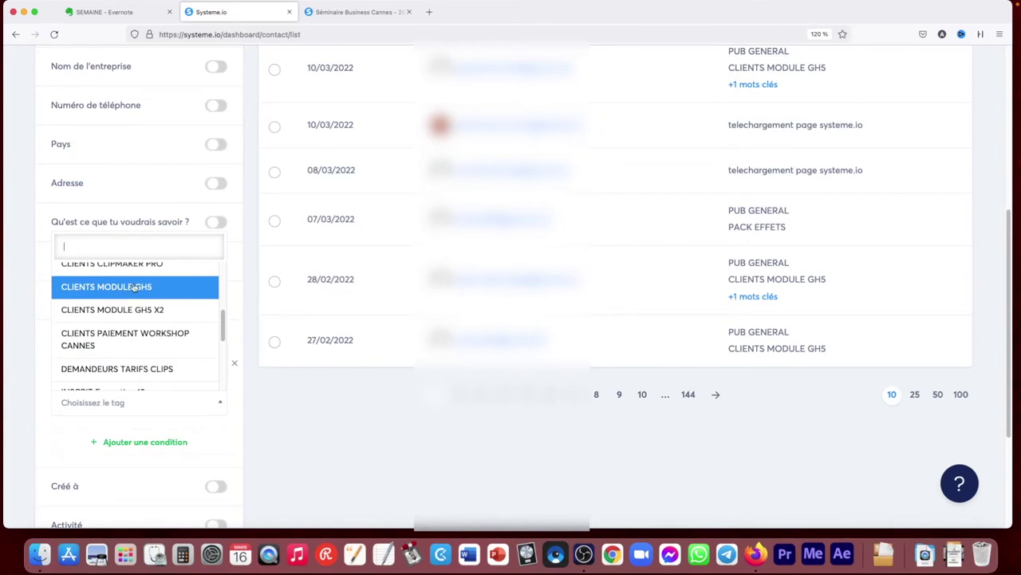
{"action": "left_click", "coordinate": [134, 287]}
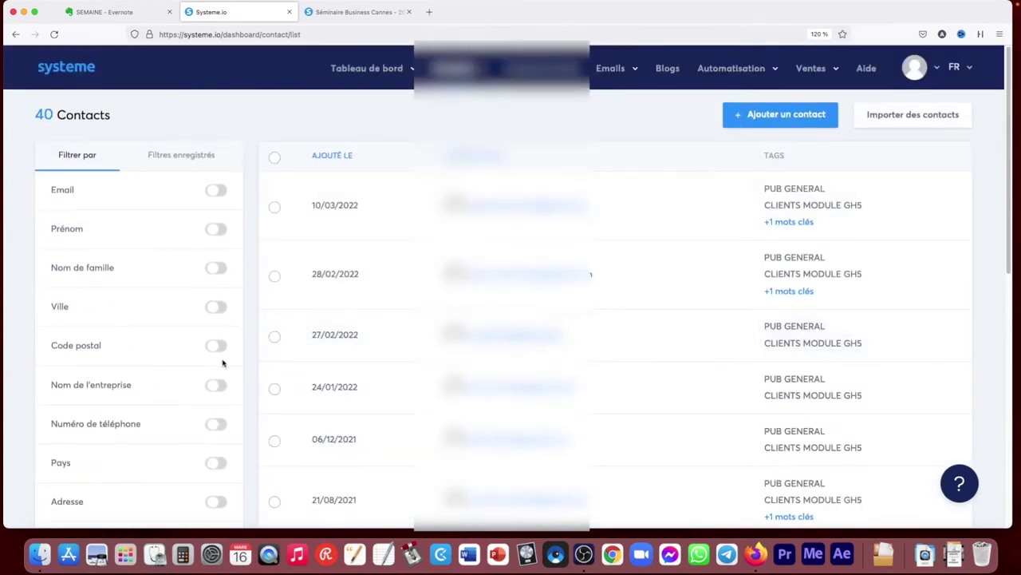
{"action": "scroll", "coordinate": [258, 379], "scroll_direction": "down", "scroll_amount": 2}
{"action": "scroll", "coordinate": [257, 379], "scroll_direction": "down", "scroll_amount": 3}
{"action": "left_click", "coordinate": [217, 276]}
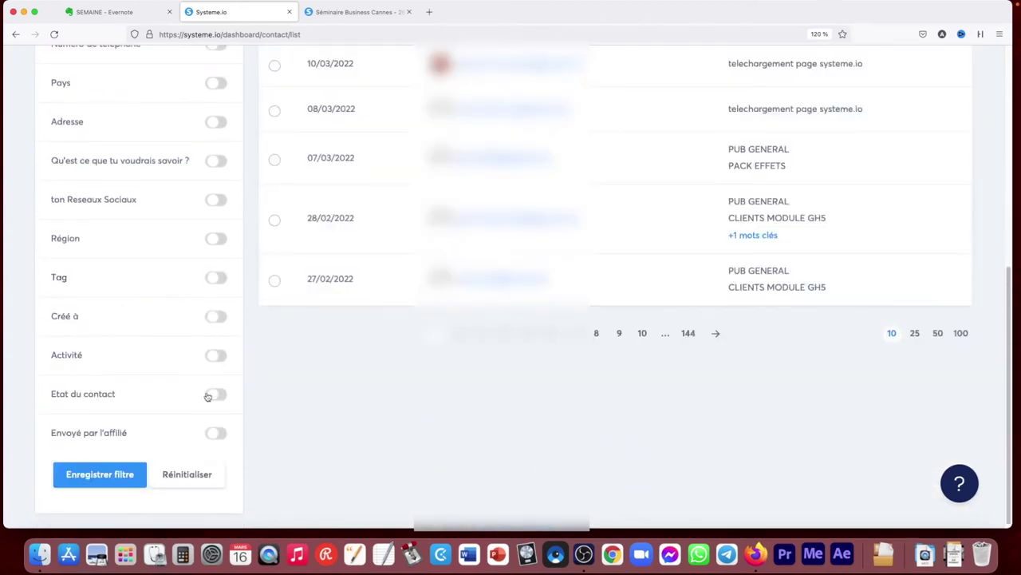
Turn on the Etat du contact filter, view its states, and turn it off again
{"action": "left_click", "coordinate": [209, 395]}
{"action": "left_click", "coordinate": [146, 437]}
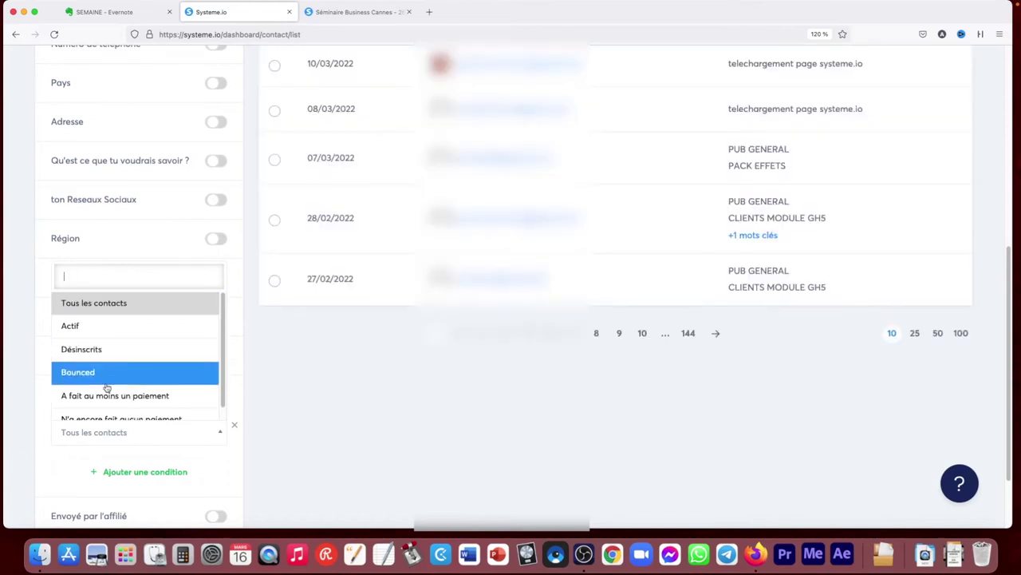
{"action": "left_click", "coordinate": [241, 348]}
{"action": "left_click", "coordinate": [212, 394]}
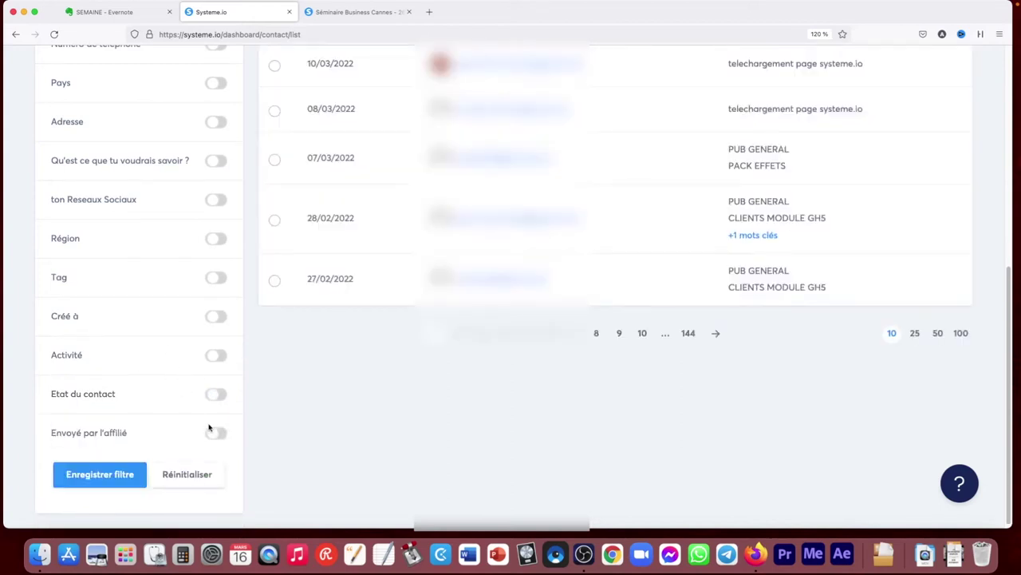
Enable the Envoyé par l'affilié filter with Correspondance exacte matching
{"action": "left_click", "coordinate": [216, 432]}
{"action": "scroll", "coordinate": [184, 411], "scroll_direction": "down", "scroll_amount": 2}
{"action": "left_click", "coordinate": [188, 413]}
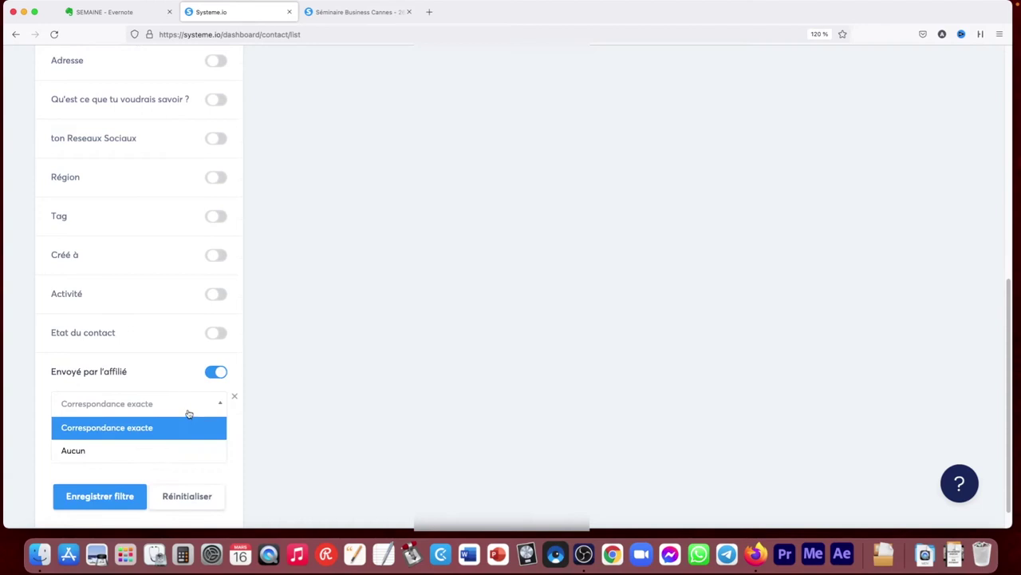
{"action": "left_click", "coordinate": [154, 349]}
{"action": "scroll", "coordinate": [165, 324], "scroll_direction": "up", "scroll_amount": 2}
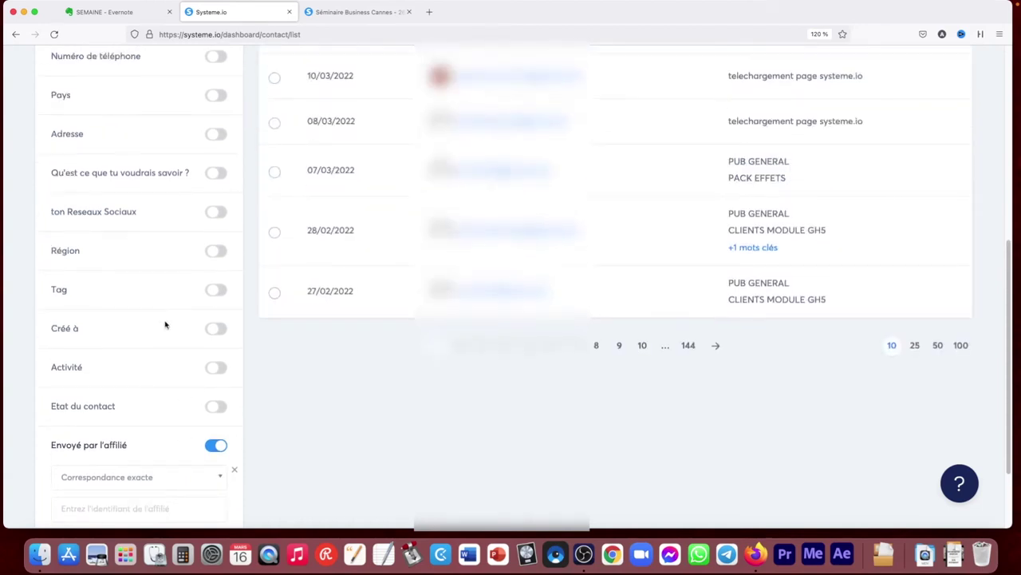
{"action": "scroll", "coordinate": [263, 392], "scroll_direction": "up", "scroll_amount": 10}
{"action": "scroll", "coordinate": [262, 392], "scroll_direction": "down", "scroll_amount": 10}
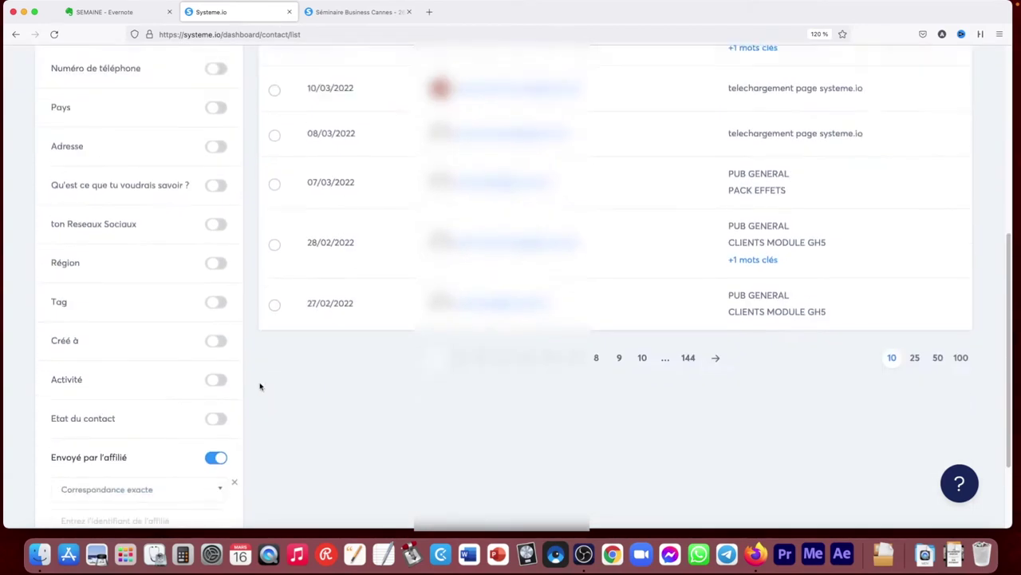
{"action": "scroll", "coordinate": [254, 399], "scroll_direction": "down", "scroll_amount": 3}
{"action": "scroll", "coordinate": [244, 395], "scroll_direction": "up", "scroll_amount": 10}
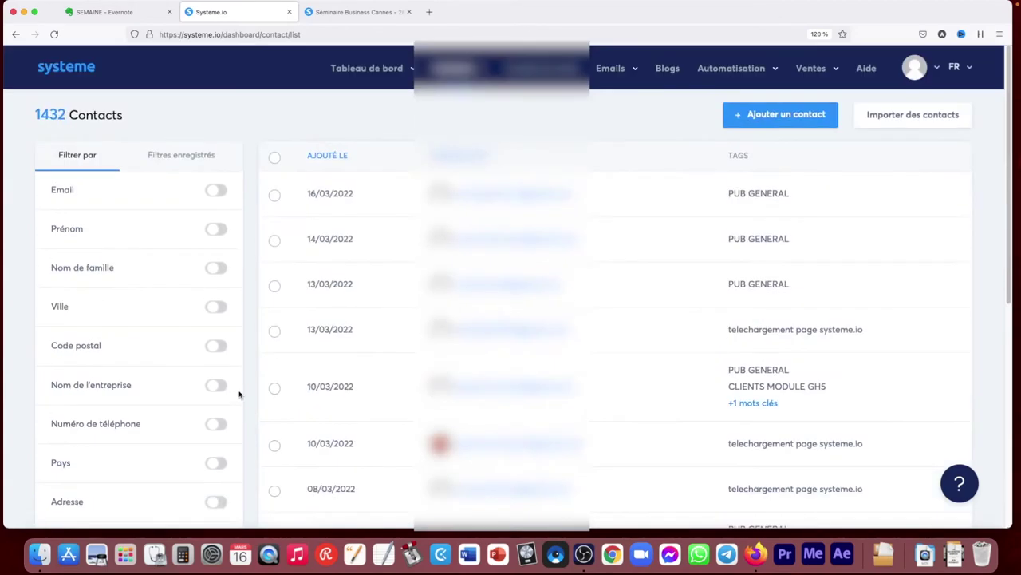
Open Gérer les tags from the Contacts menu and review the 17 tags' contact counts
{"action": "mouse_move", "coordinate": [473, 75]}
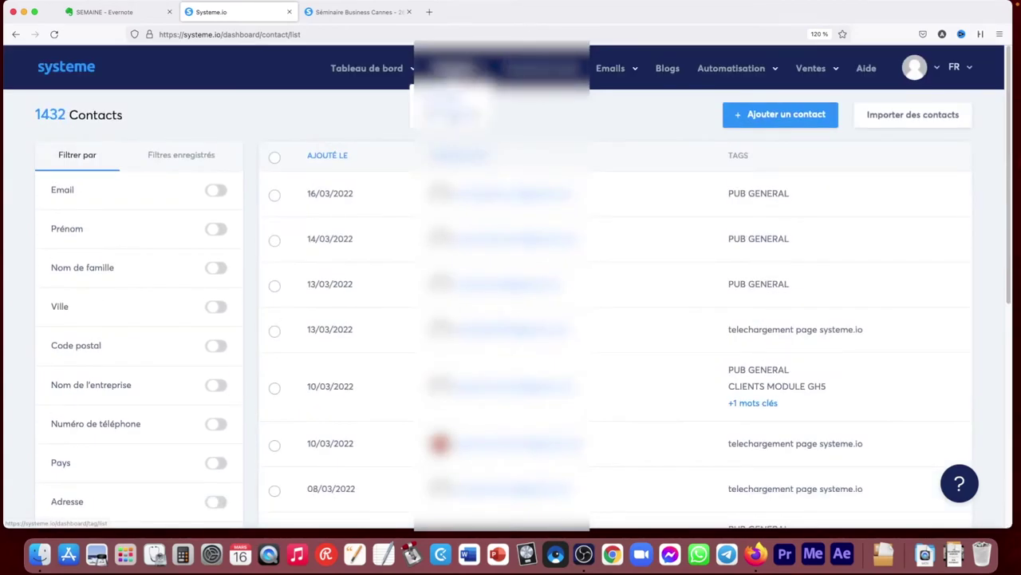
{"action": "left_click", "coordinate": [451, 108]}
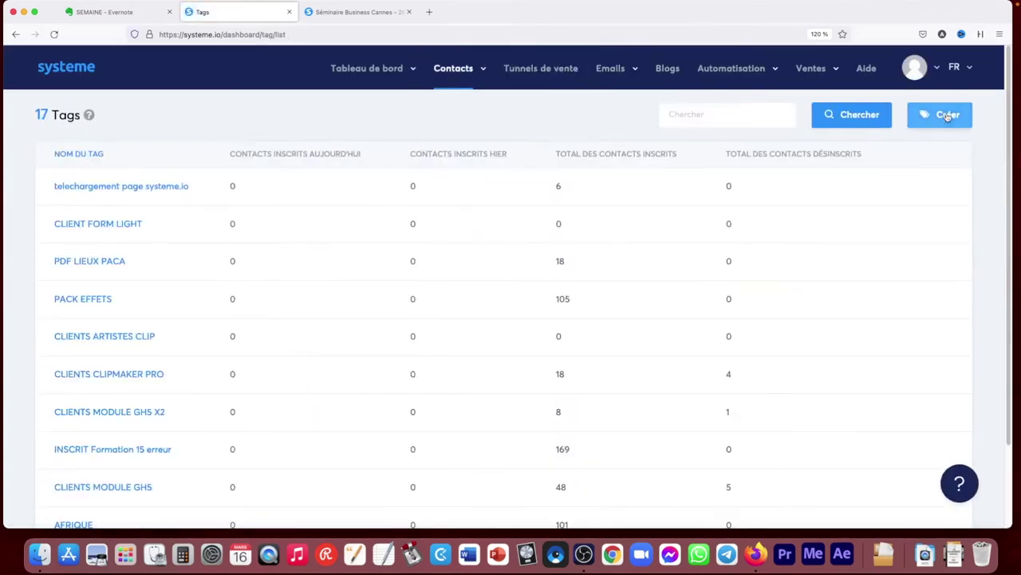
{"action": "scroll", "coordinate": [1012, 199], "scroll_direction": "down", "scroll_amount": 2}
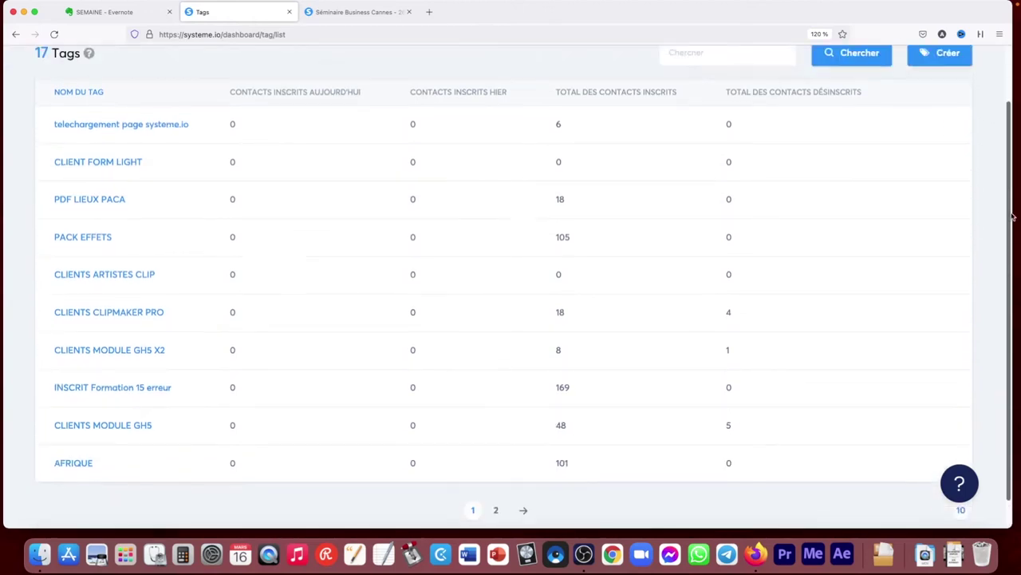
{"action": "scroll", "coordinate": [1012, 215], "scroll_direction": "up", "scroll_amount": 2}
{"action": "scroll", "coordinate": [1013, 227], "scroll_direction": "down", "scroll_amount": 3}
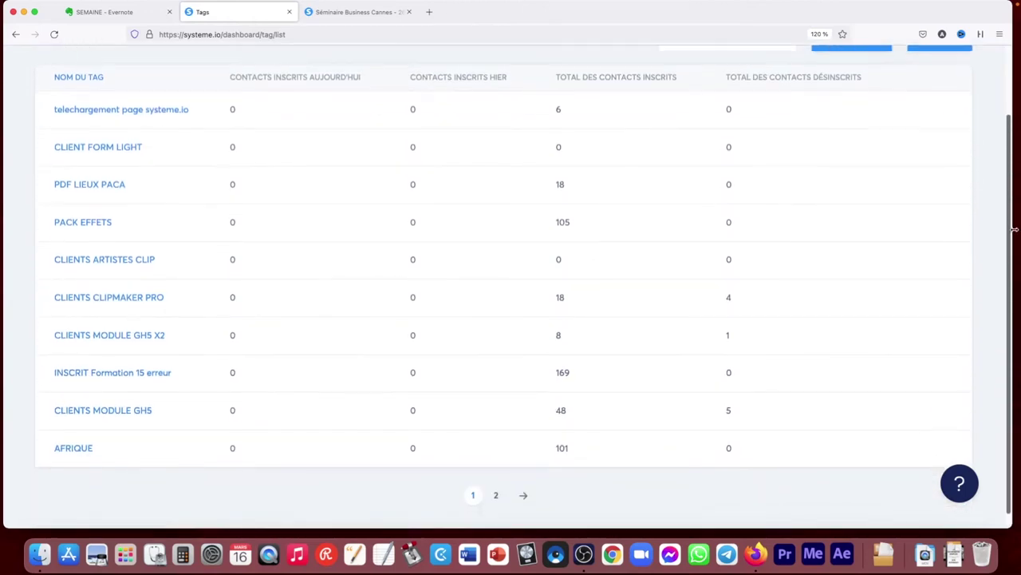
{"action": "scroll", "coordinate": [1015, 199], "scroll_direction": "up", "scroll_amount": 2}
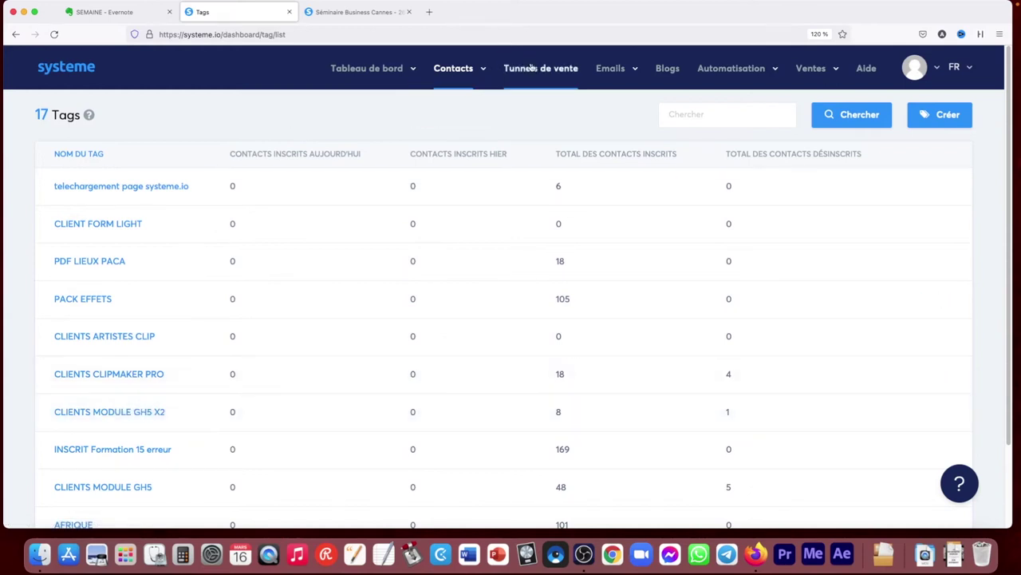
{"action": "mouse_move", "coordinate": [508, 94]}
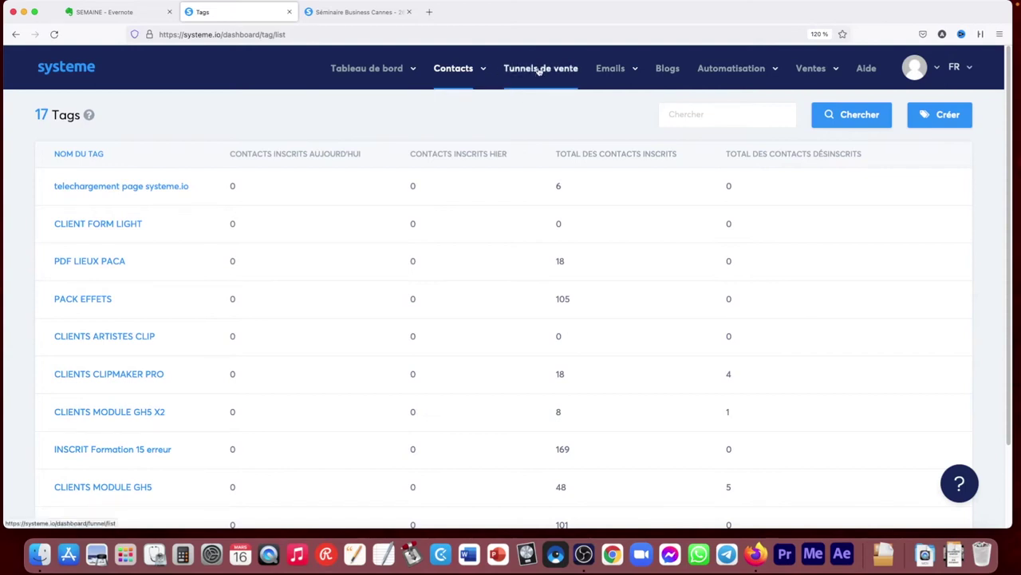
From Tunnels de vente, close the Séminaire Business Cannes tab and open the Formation Cadrage pour tes CLIPS funnel
{"action": "left_click", "coordinate": [540, 70]}
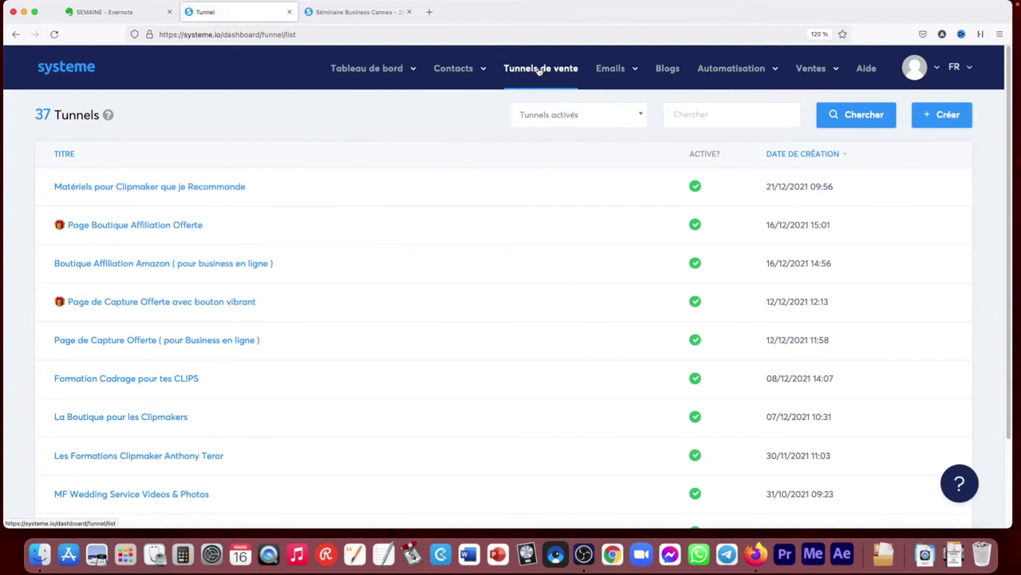
{"action": "left_click", "coordinate": [409, 12]}
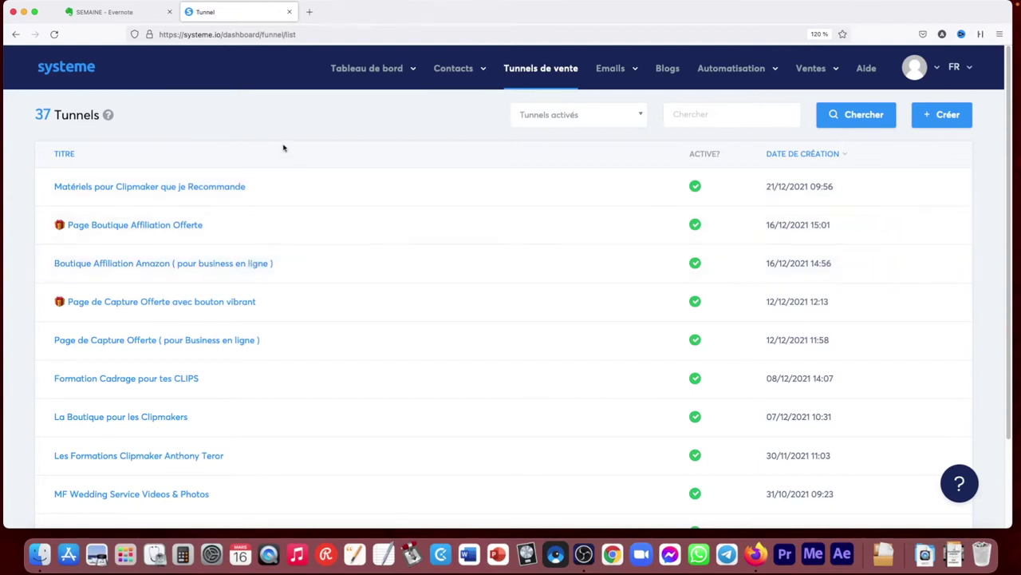
{"action": "scroll", "coordinate": [310, 278], "scroll_direction": "down", "scroll_amount": 3}
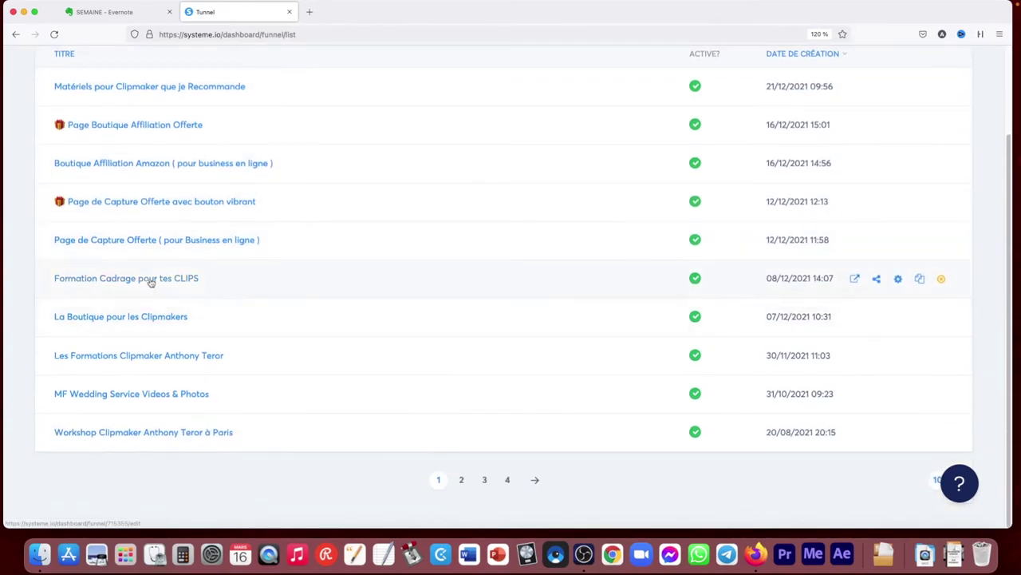
{"action": "left_click", "coordinate": [151, 280]}
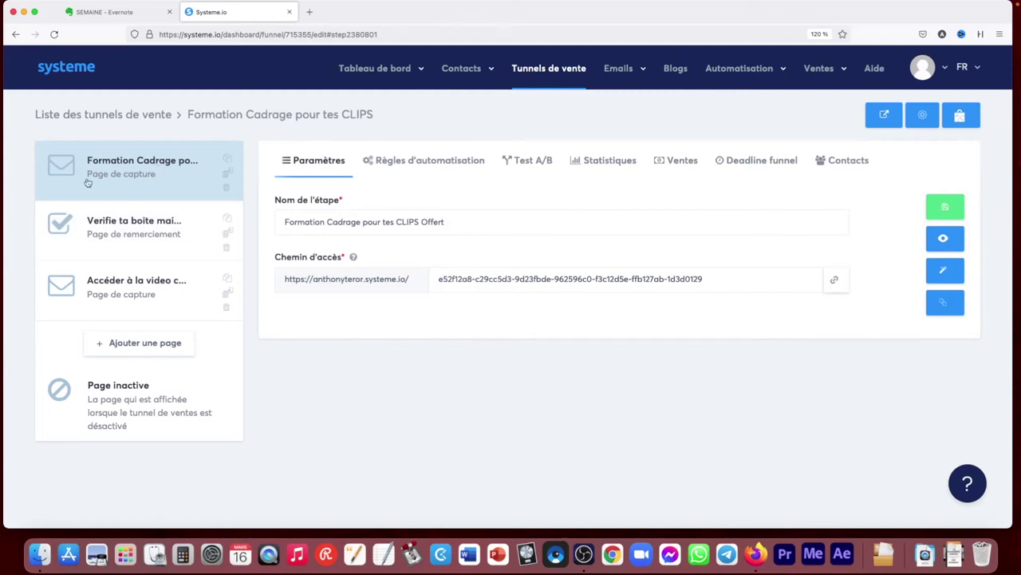
{"action": "mouse_move", "coordinate": [132, 241]}
{"action": "left_mouse_down"}
{"action": "mouse_move", "coordinate": [133, 184]}
{"action": "mouse_move", "coordinate": [130, 246]}
{"action": "mouse_move", "coordinate": [131, 231]}
{"action": "left_mouse_up"}
{"action": "left_click", "coordinate": [944, 238]}
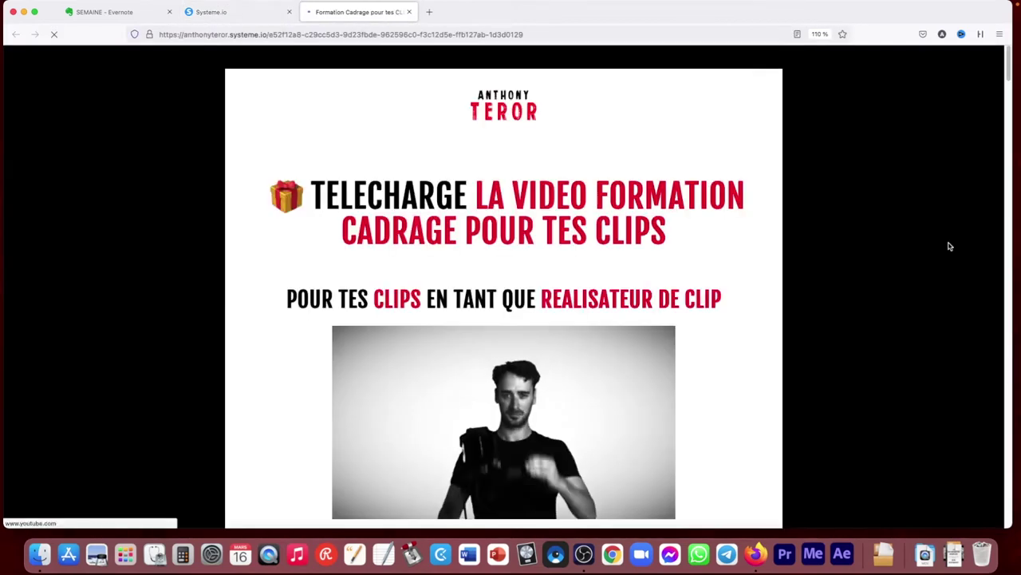
Scroll through the capture page preview, then return to the funnel and select Verifie ta boite mail
{"action": "scroll", "coordinate": [675, 200], "scroll_direction": "down", "scroll_amount": 4}
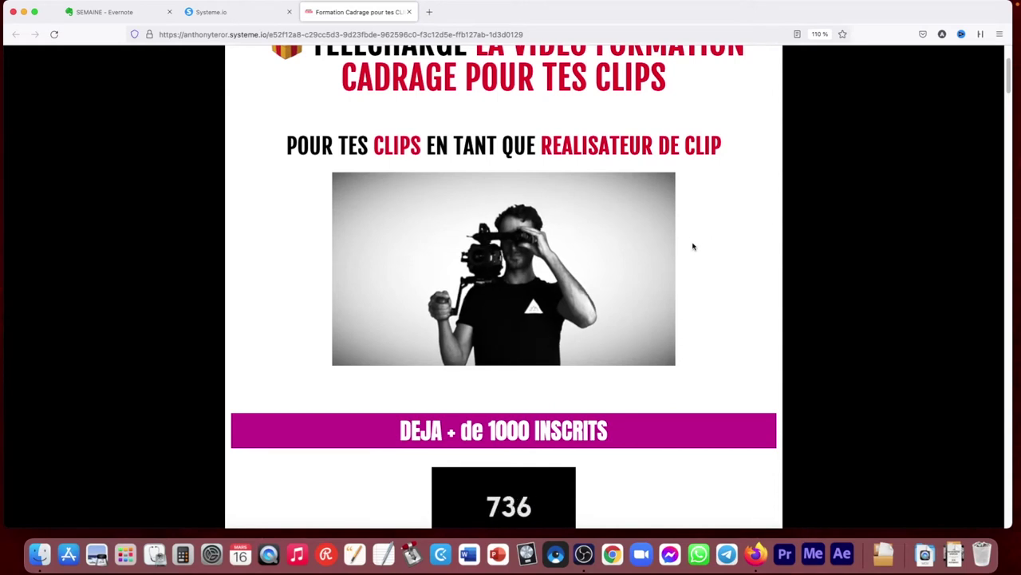
{"action": "scroll", "coordinate": [694, 244], "scroll_direction": "down", "scroll_amount": 2}
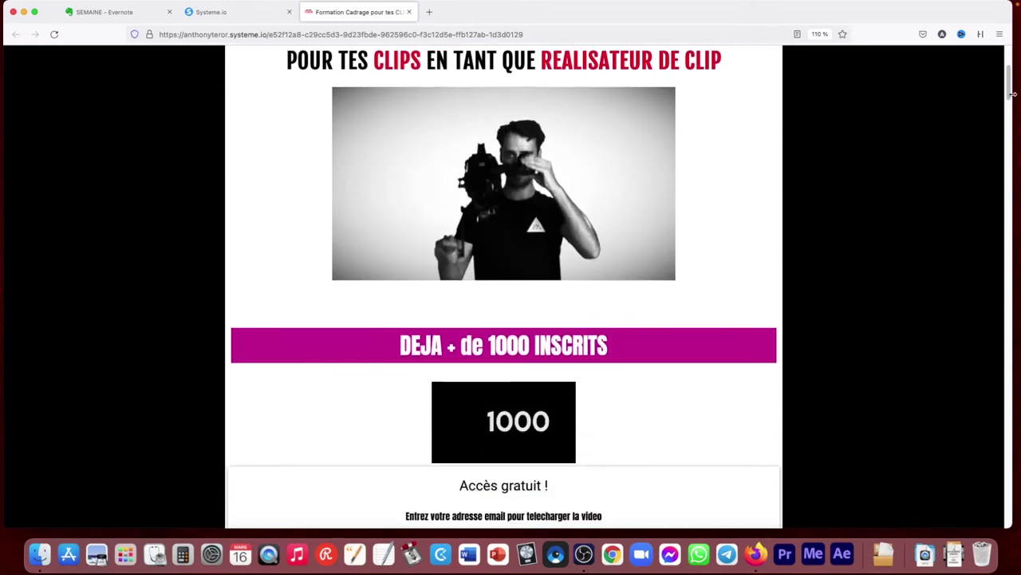
{"action": "scroll", "coordinate": [344, 273], "scroll_direction": "down", "scroll_amount": 7}
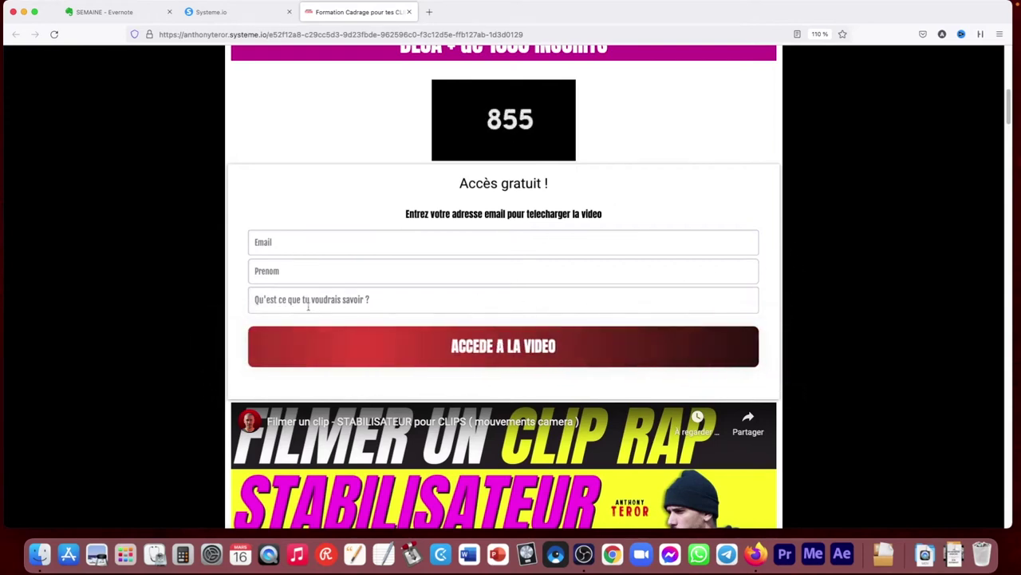
{"action": "left_click", "coordinate": [239, 12]}
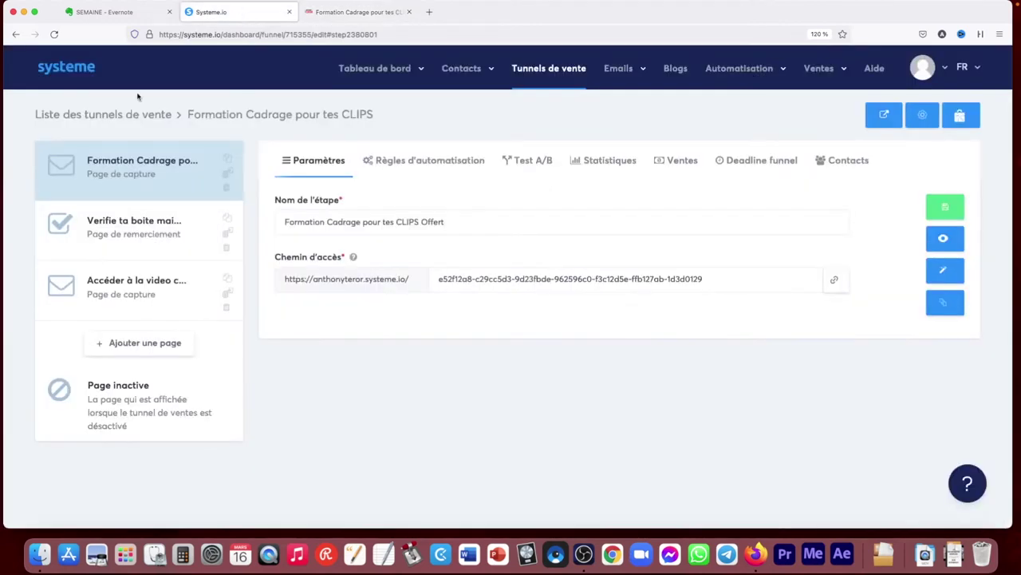
{"action": "left_click", "coordinate": [369, 16]}
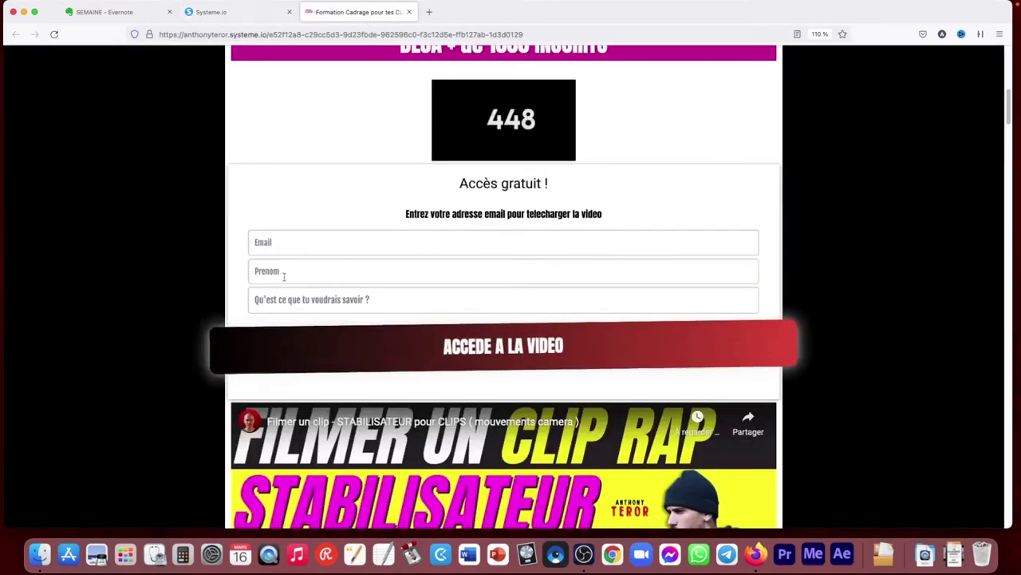
{"action": "left_click", "coordinate": [235, 12]}
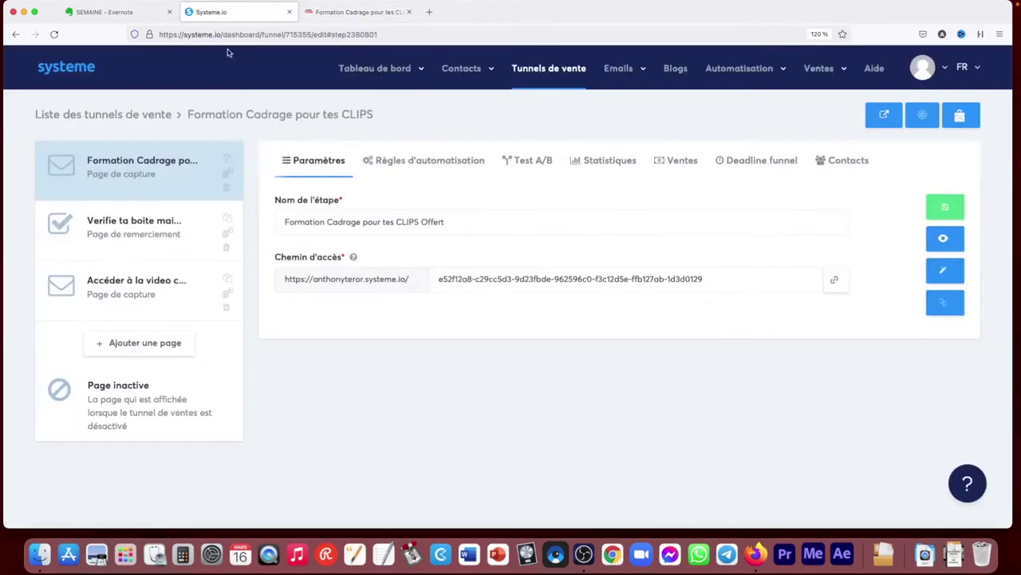
{"action": "left_click", "coordinate": [134, 226]}
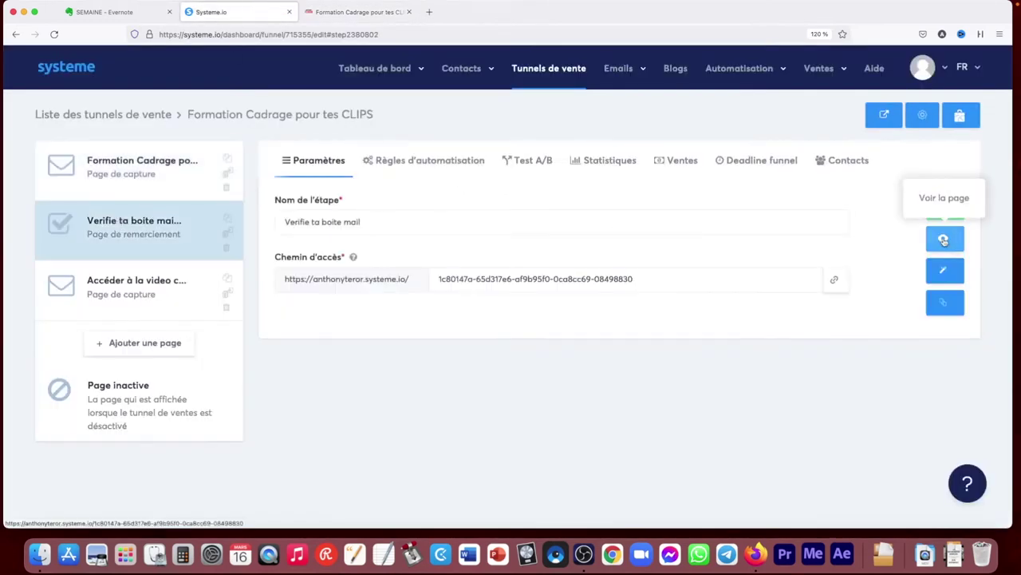
Preview the Verifie ta boite mail thank-you page, then return to the funnel editor
{"action": "left_click", "coordinate": [944, 238]}
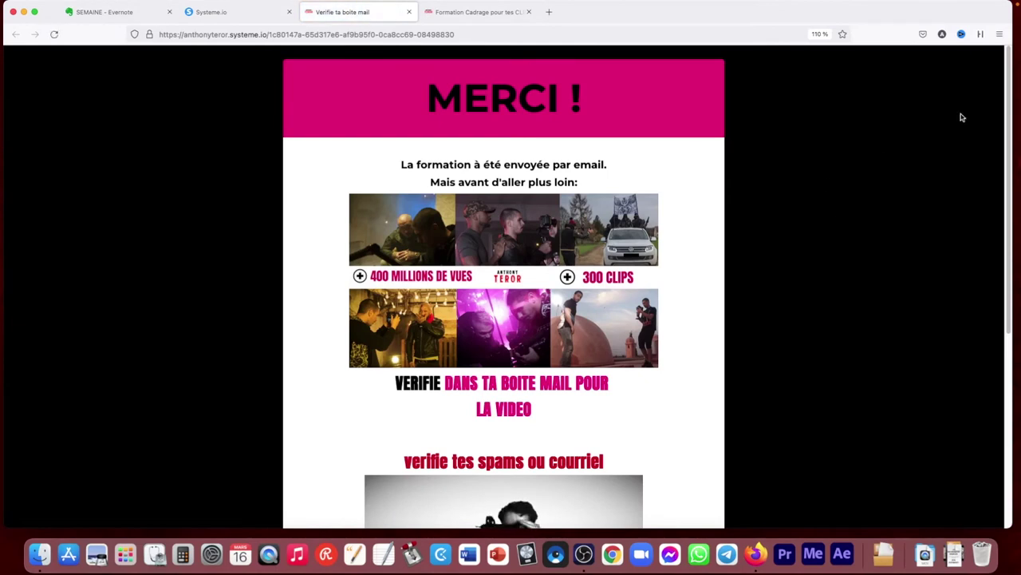
{"action": "scroll", "coordinate": [994, 241], "scroll_direction": "down", "scroll_amount": 5}
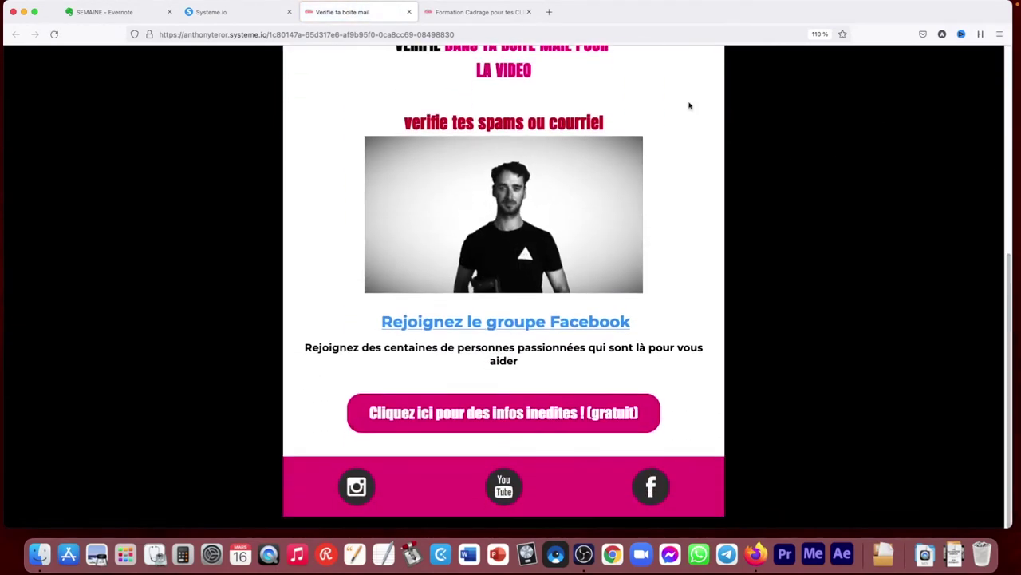
{"action": "left_click", "coordinate": [253, 13]}
Preview the Accéder à la video cadrage offert pour tes clips page and close the preview tab
{"action": "left_click", "coordinate": [134, 285]}
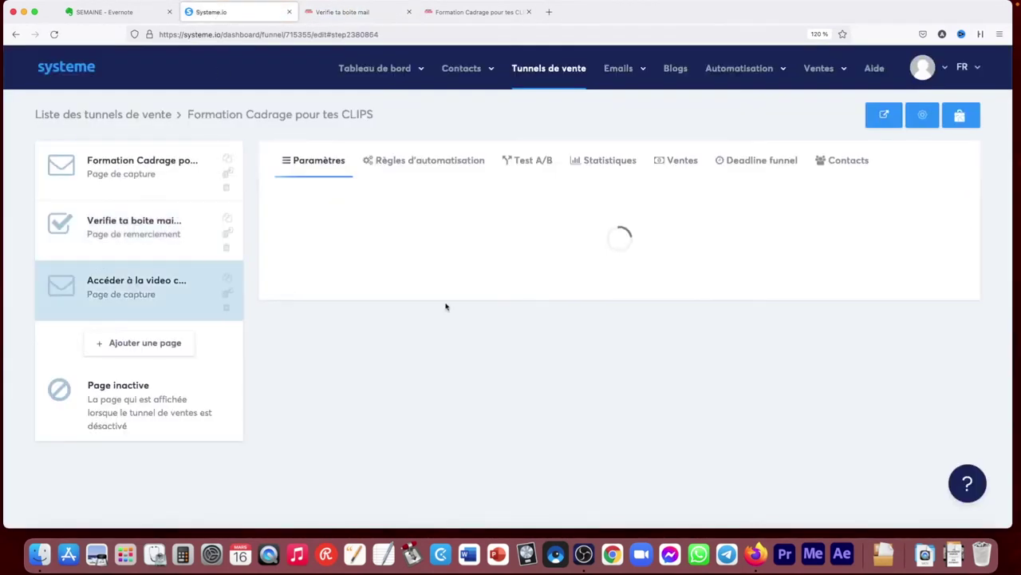
{"action": "left_click", "coordinate": [944, 238]}
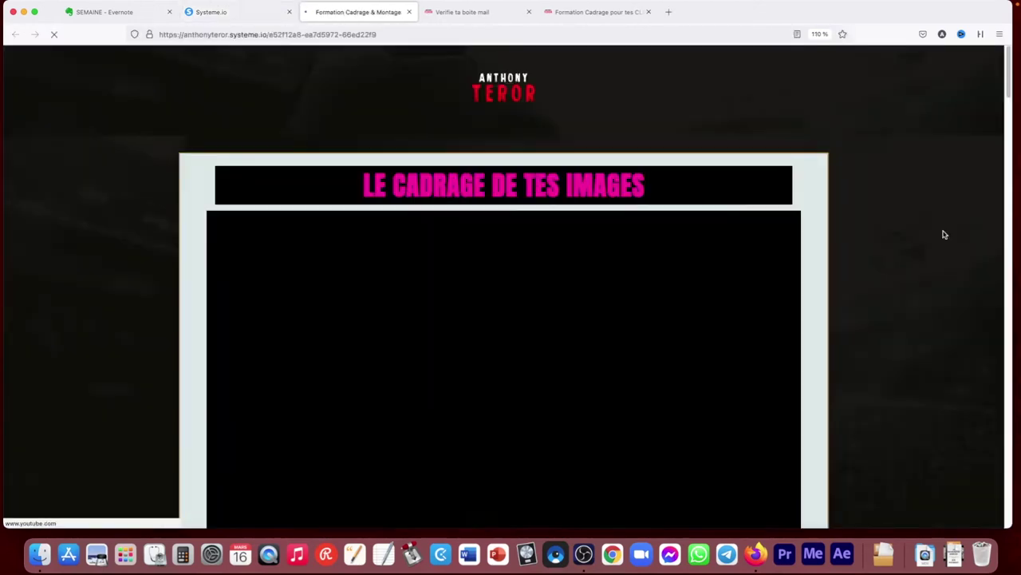
{"action": "scroll", "coordinate": [912, 228], "scroll_direction": "down", "scroll_amount": 5}
{"action": "scroll", "coordinate": [909, 226], "scroll_direction": "up", "scroll_amount": 5}
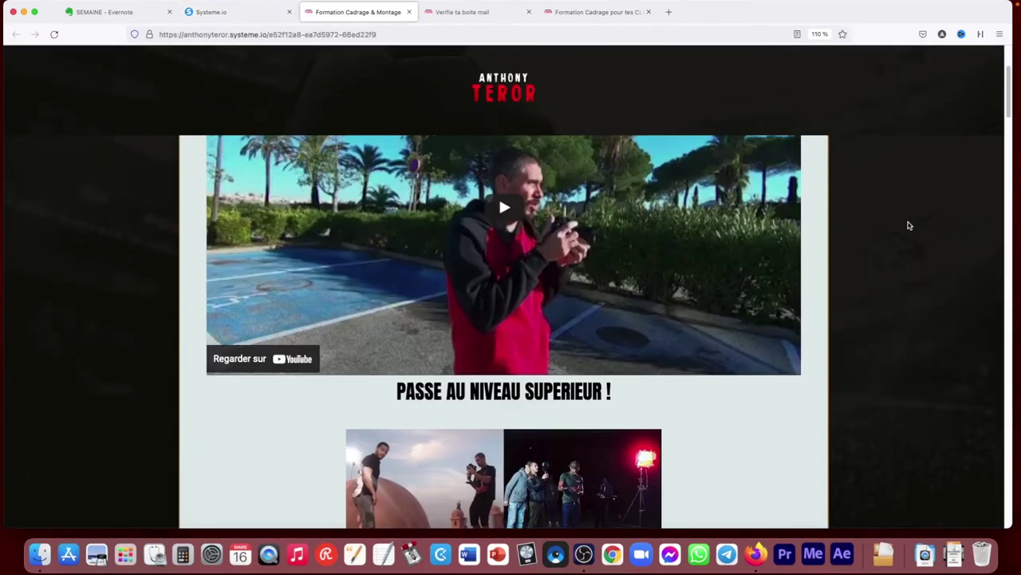
{"action": "left_click", "coordinate": [409, 12]}
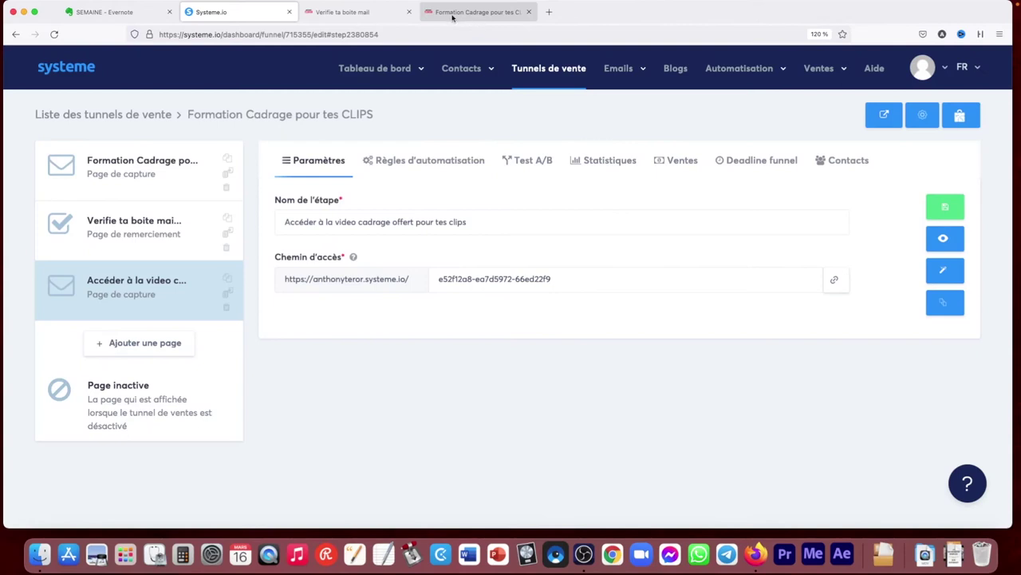
In the first step's Nom de l'étape field, enter 'Formation Cadrage pour tes CLIPS Offert' and save
{"action": "left_click", "coordinate": [146, 166]}
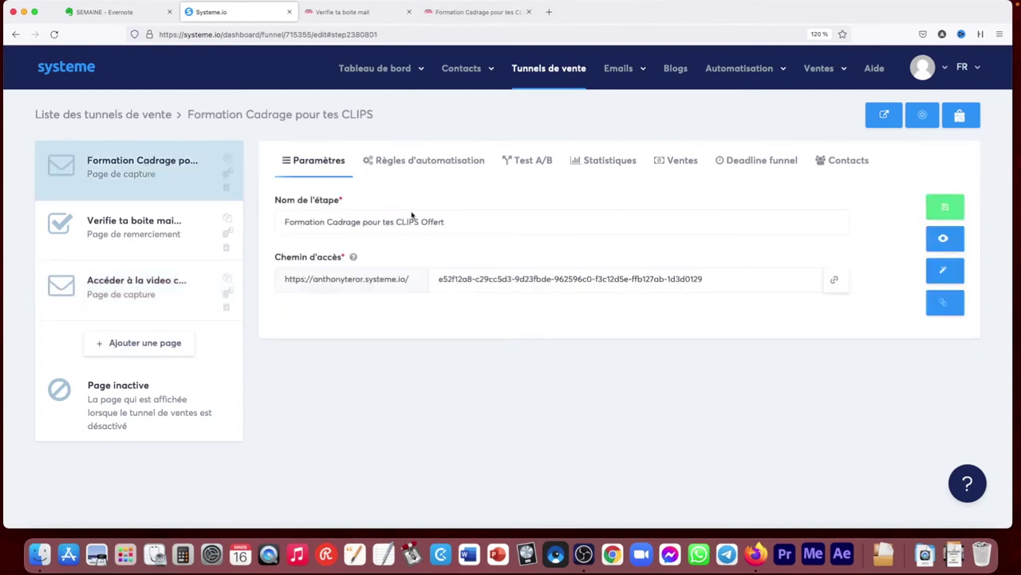
{"action": "left_click", "coordinate": [453, 222]}
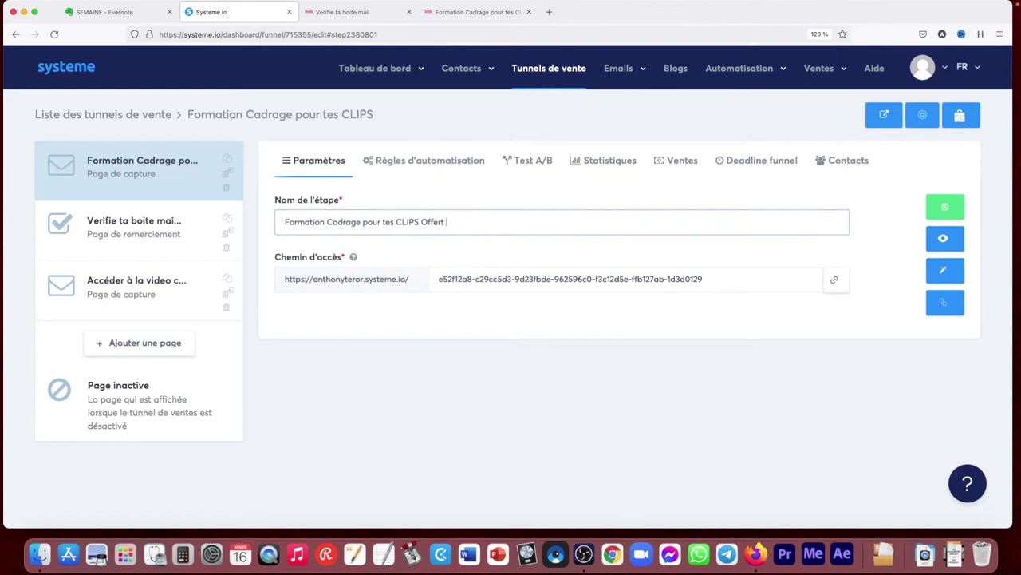
{"action": "left_click", "coordinate": [943, 208]}
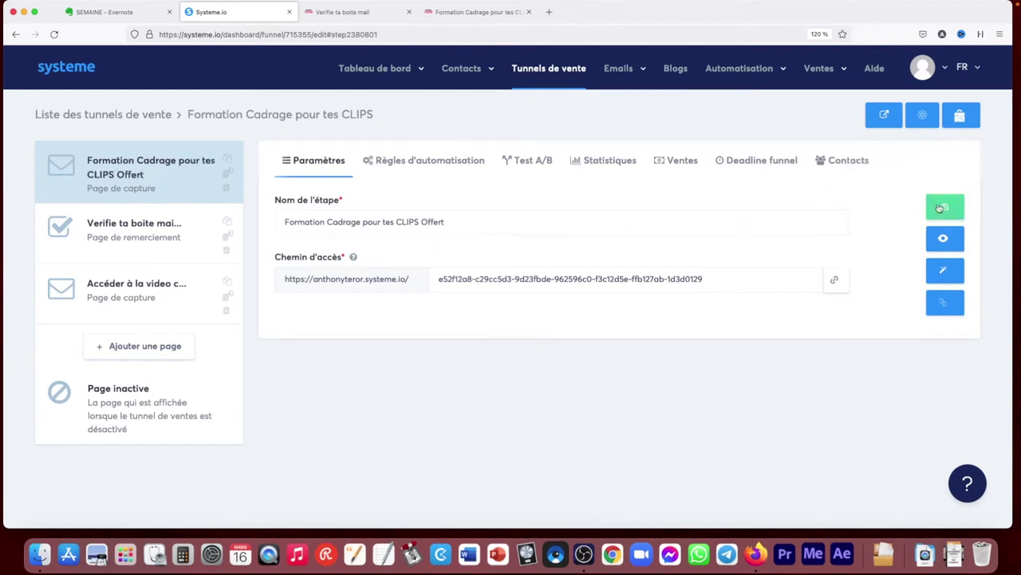
{"action": "left_click", "coordinate": [926, 117]}
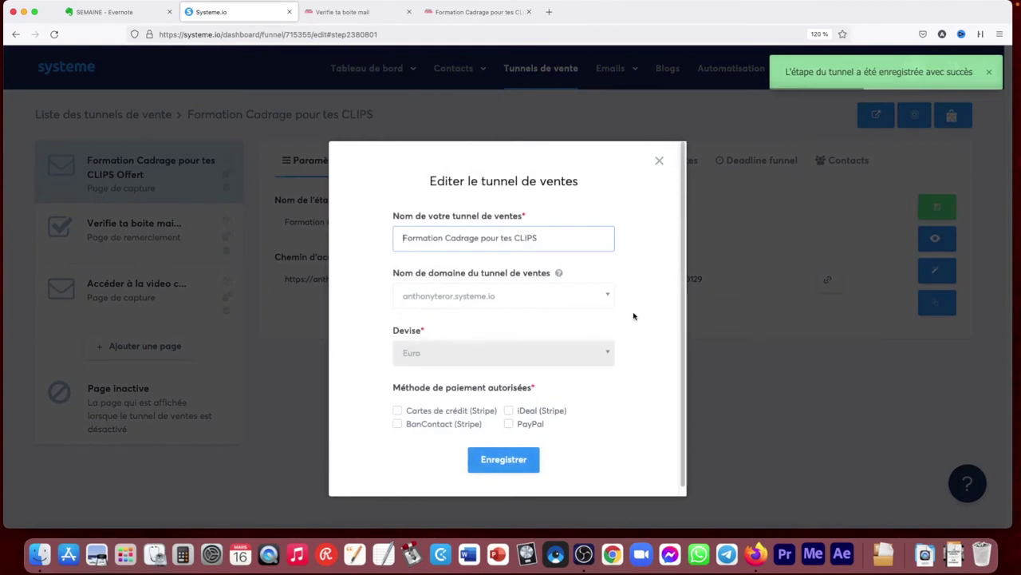
{"action": "scroll", "coordinate": [666, 327], "scroll_direction": "down", "scroll_amount": 1}
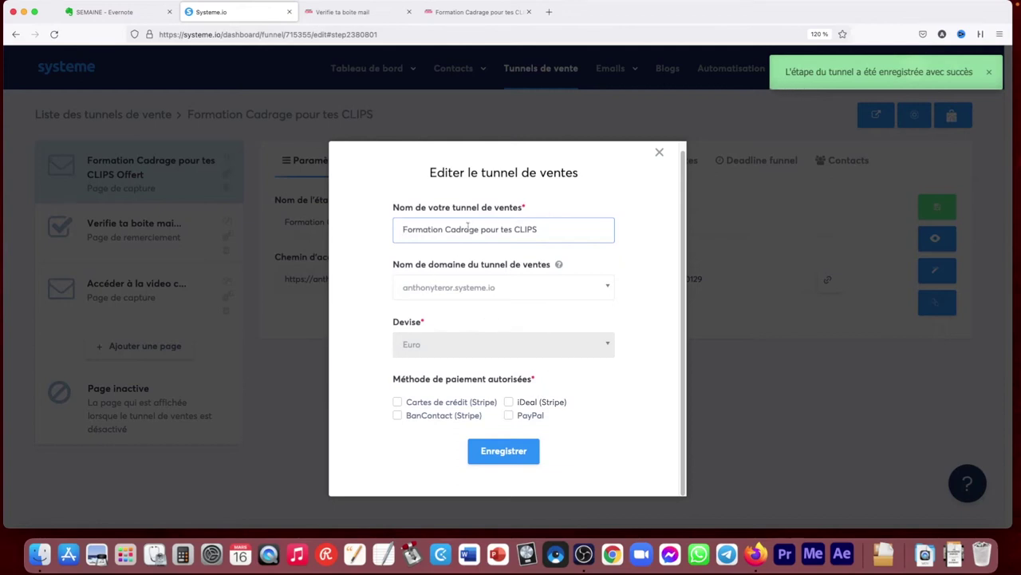
{"action": "left_click", "coordinate": [397, 403]}
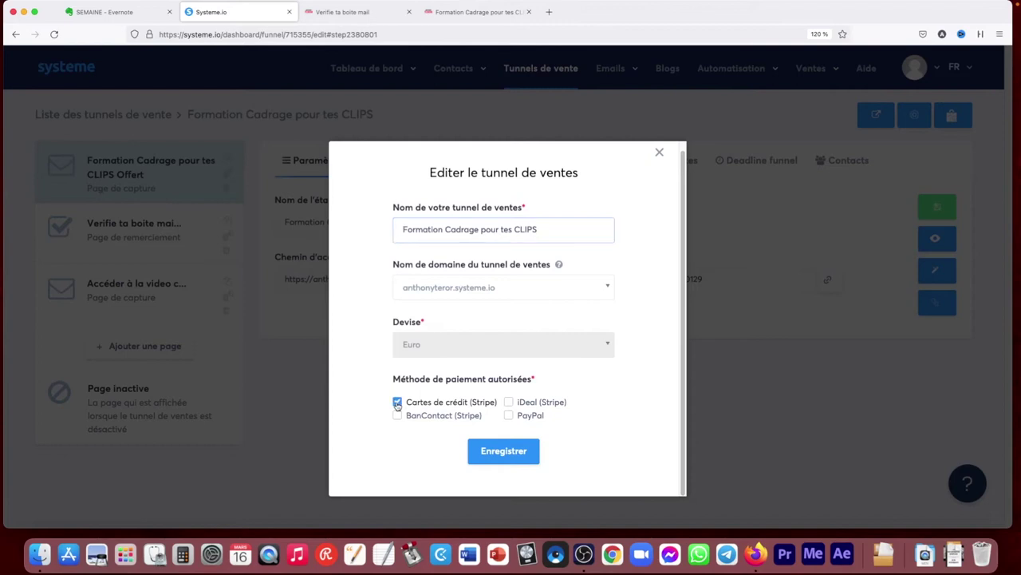
{"action": "left_click", "coordinate": [508, 415]}
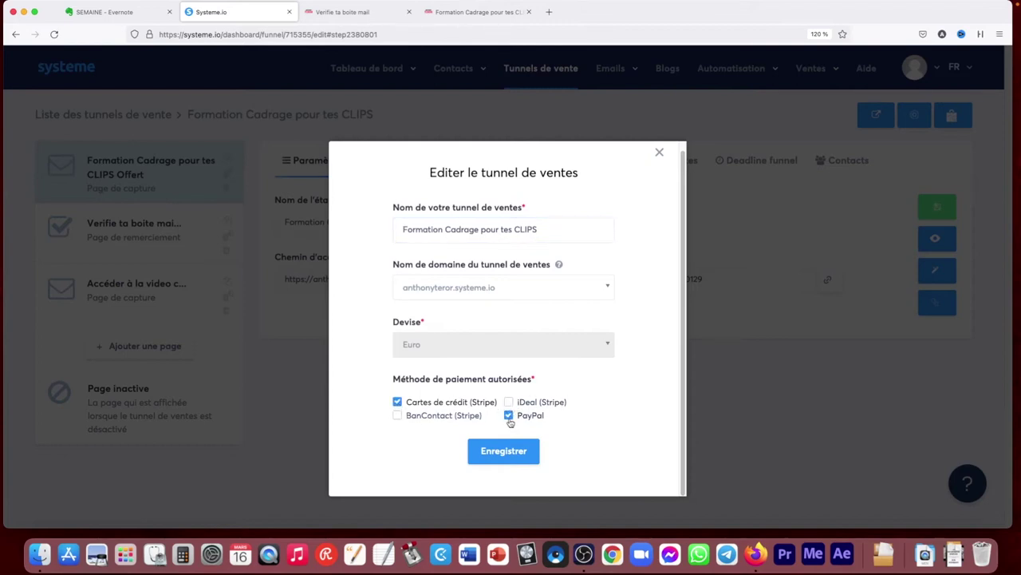
{"action": "left_click", "coordinate": [509, 416]}
{"action": "left_click", "coordinate": [397, 401]}
{"action": "left_click", "coordinate": [659, 152]}
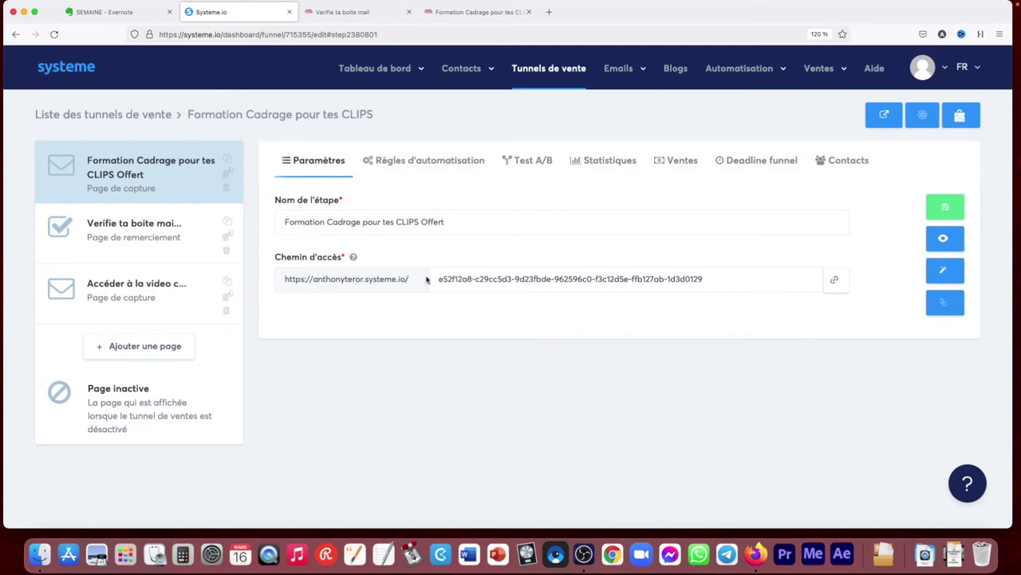
{"action": "left_click", "coordinate": [835, 281]}
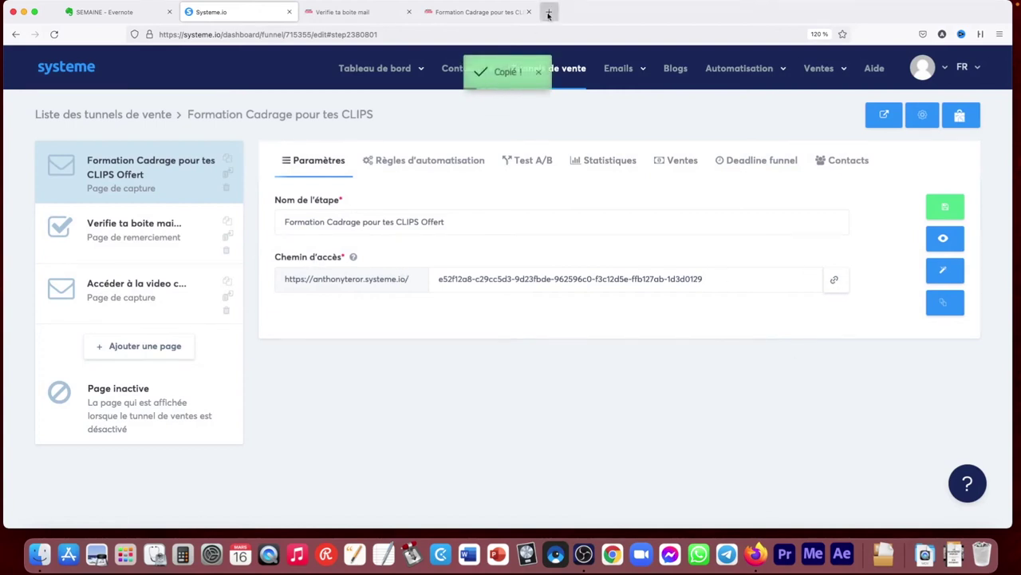
{"action": "left_click", "coordinate": [549, 12]}
{"action": "type", "text": "https://anthonyteror.systeme.io/e52f12a8-c29cc5d3-9d23fbde-962596c0-f3c12d5e-ffb127ab-1d3d0129"}
{"action": "key", "text": "Return"}
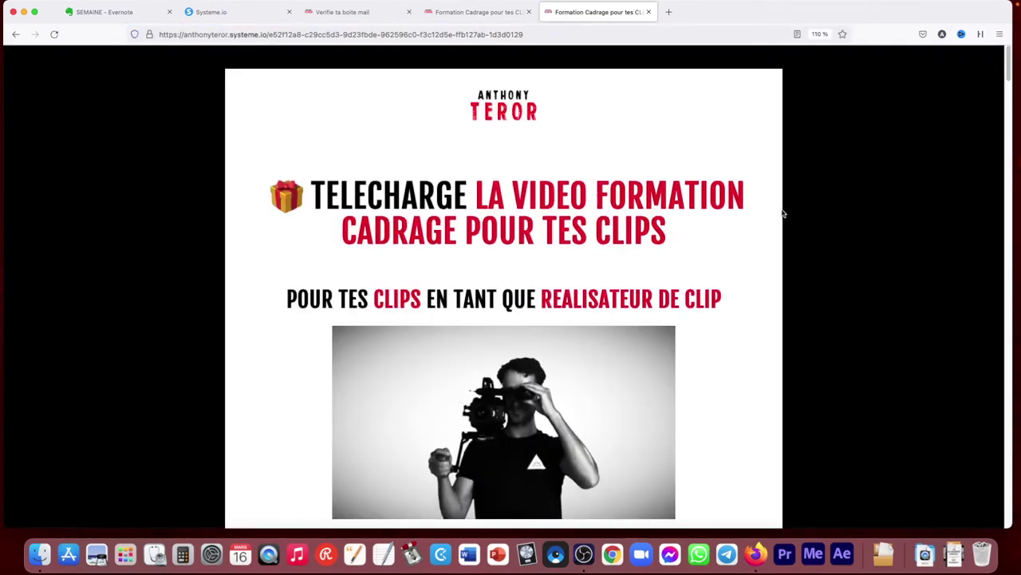
{"action": "left_click", "coordinate": [649, 12]}
{"action": "left_click_drag", "start_coordinate": [712, 279], "coordinate": [434, 274]}
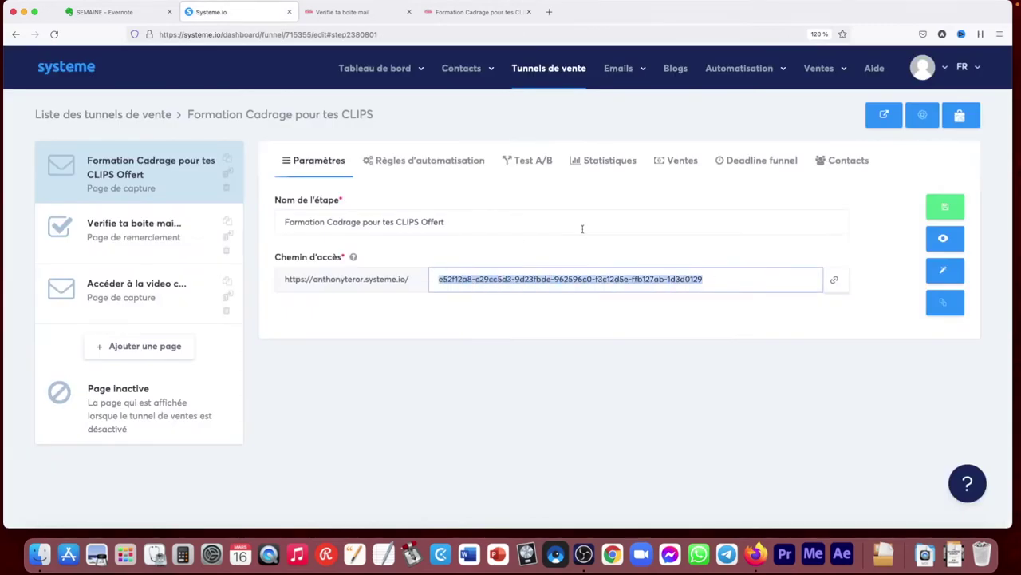
{"action": "left_click", "coordinate": [735, 356]}
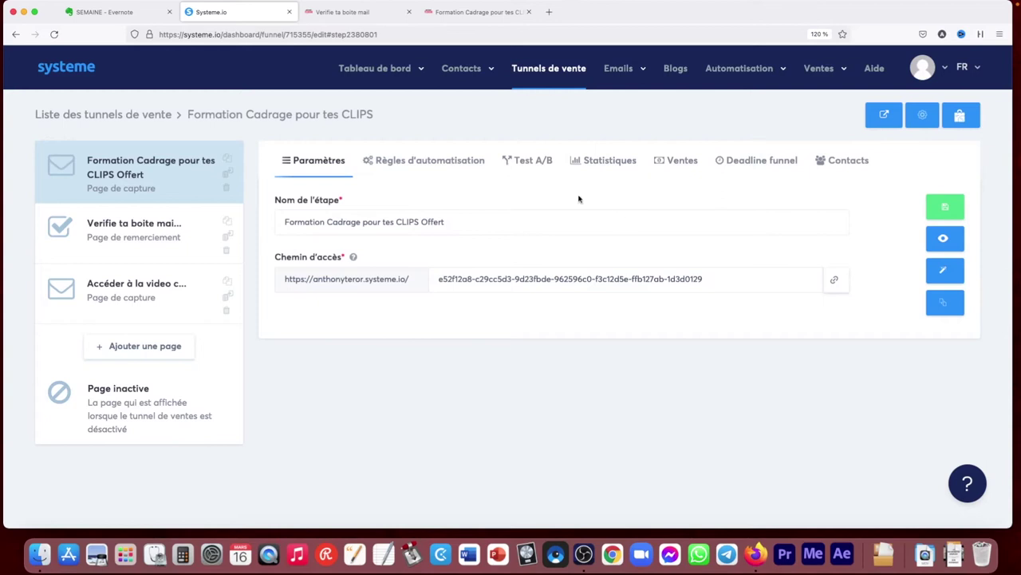
{"action": "left_click", "coordinate": [142, 224]}
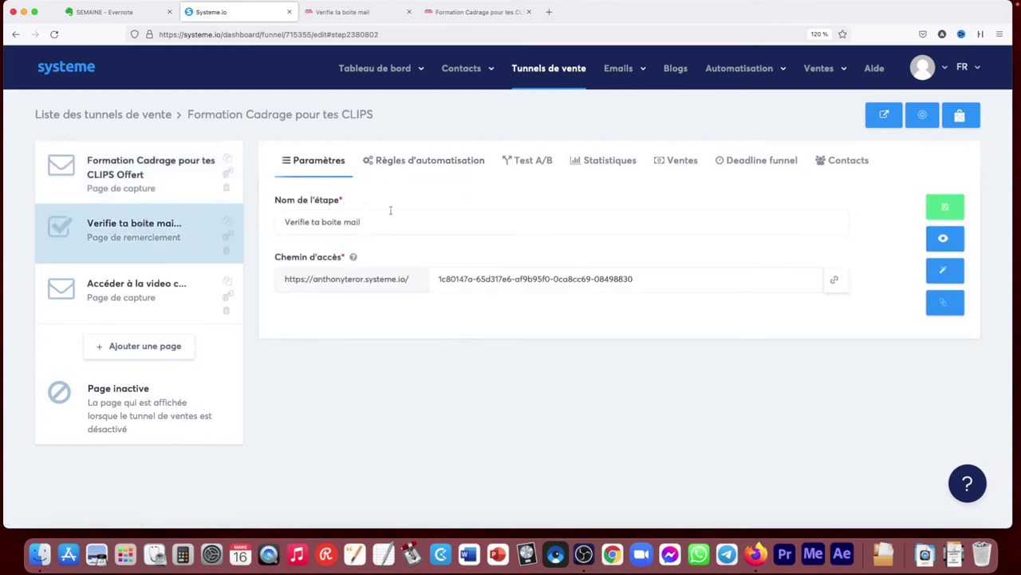
{"action": "left_click", "coordinate": [130, 173]}
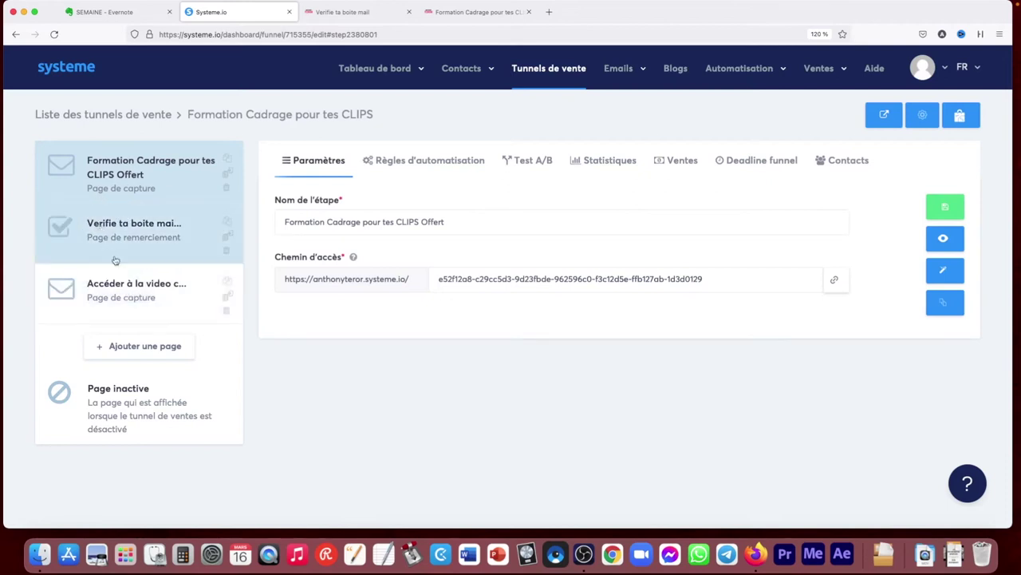
{"action": "mouse_move", "coordinate": [92, 226]}
{"action": "left_mouse_down"}
{"action": "mouse_move", "coordinate": [96, 206]}
{"action": "mouse_move", "coordinate": [111, 210]}
{"action": "mouse_move", "coordinate": [112, 172]}
{"action": "mouse_move", "coordinate": [108, 223]}
{"action": "left_mouse_up"}
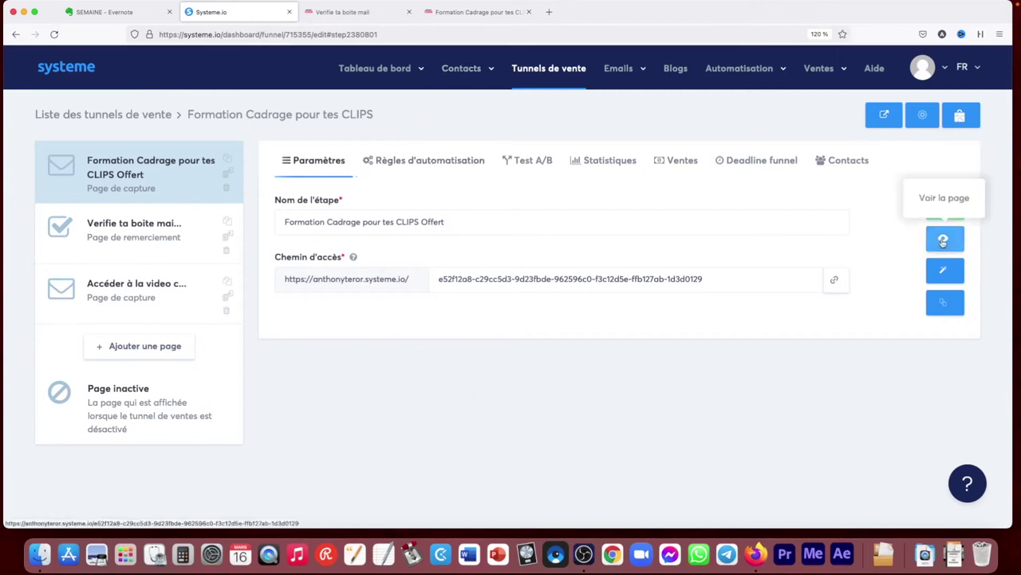
Open the capture page in the editor and set the headline to size 49, line height 65
{"action": "left_click", "coordinate": [945, 272]}
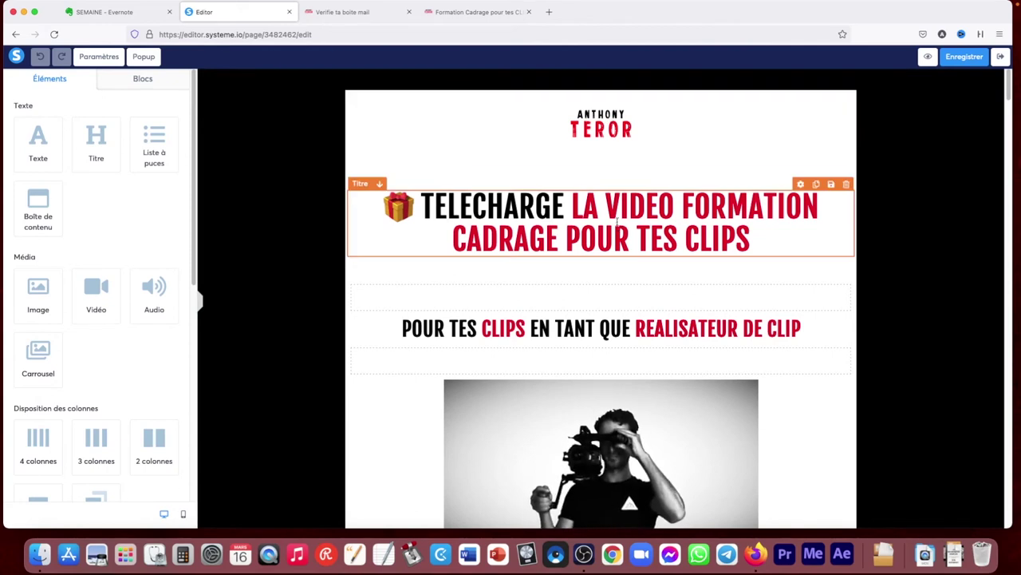
{"action": "left_click", "coordinate": [619, 223]}
{"action": "key", "text": "BackSpace"}
{"action": "type", "text": "S"}
{"action": "left_click_drag", "start_coordinate": [77, 141], "coordinate": [70, 141]}
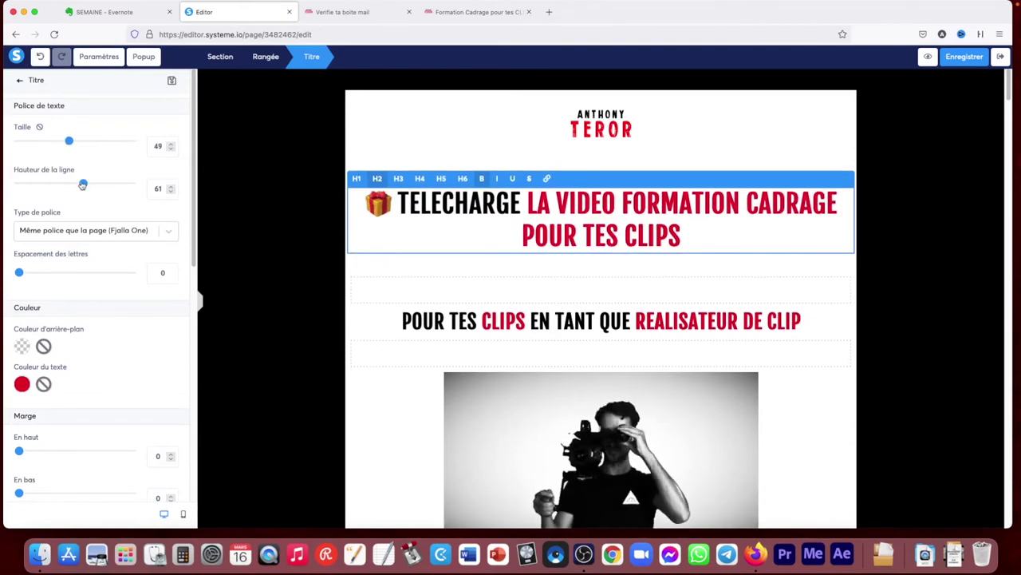
{"action": "left_click_drag", "start_coordinate": [83, 184], "coordinate": [88, 184]}
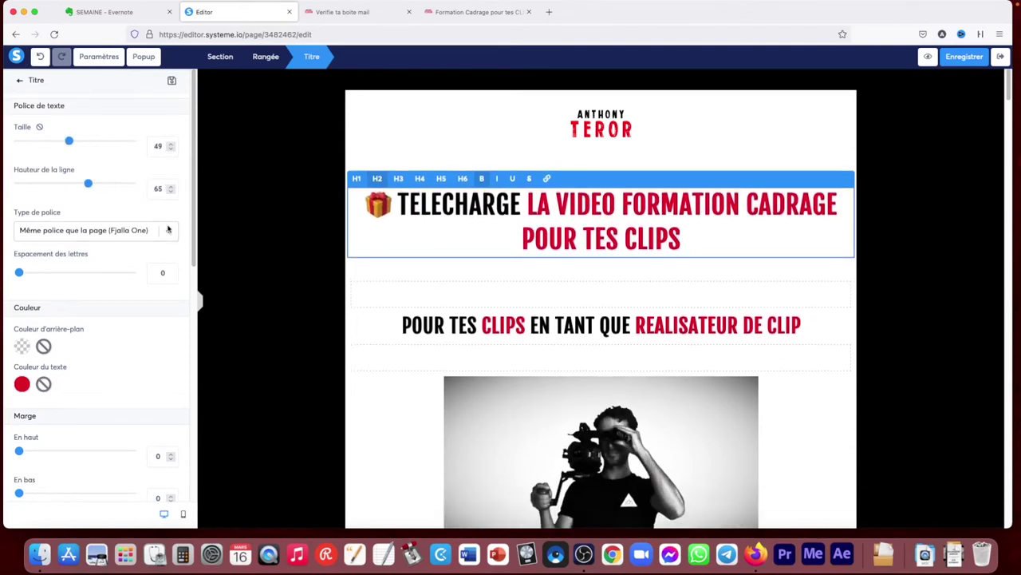
Switch the headline to the Google font Anton after briefly trying Abel
{"action": "key", "text": "super+a"}
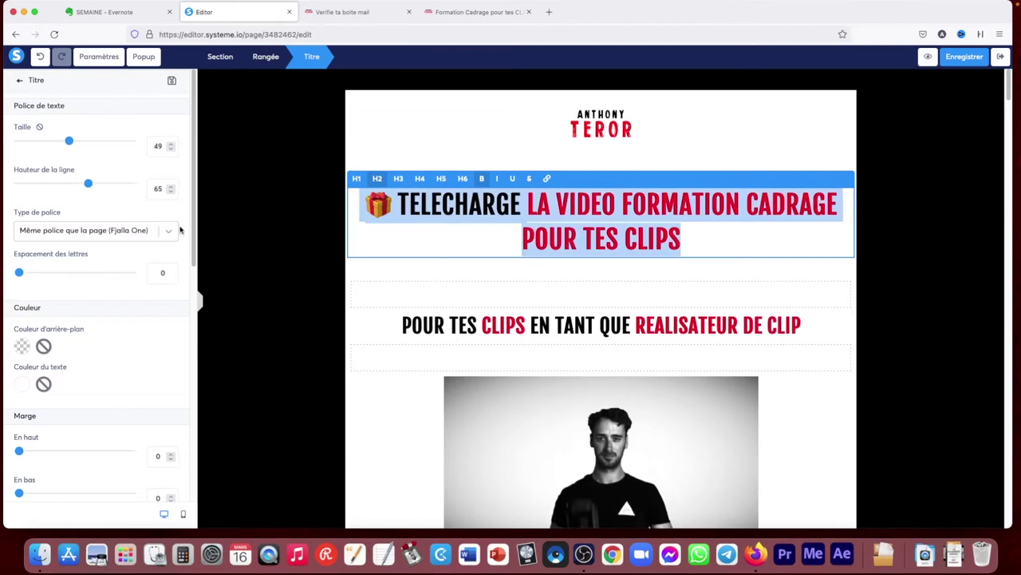
{"action": "left_click", "coordinate": [169, 231]}
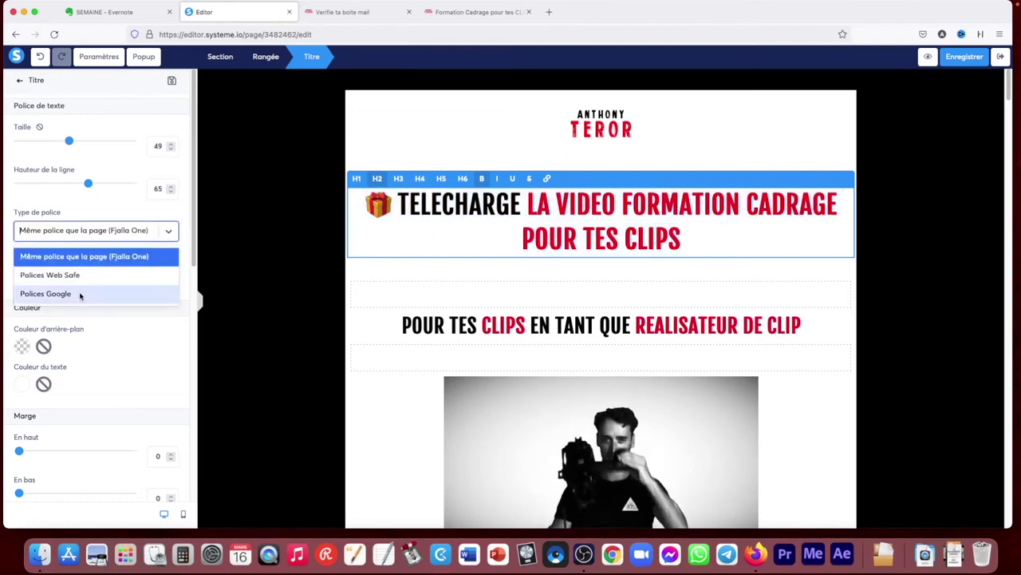
{"action": "left_click", "coordinate": [80, 295]}
{"action": "left_click", "coordinate": [167, 263]}
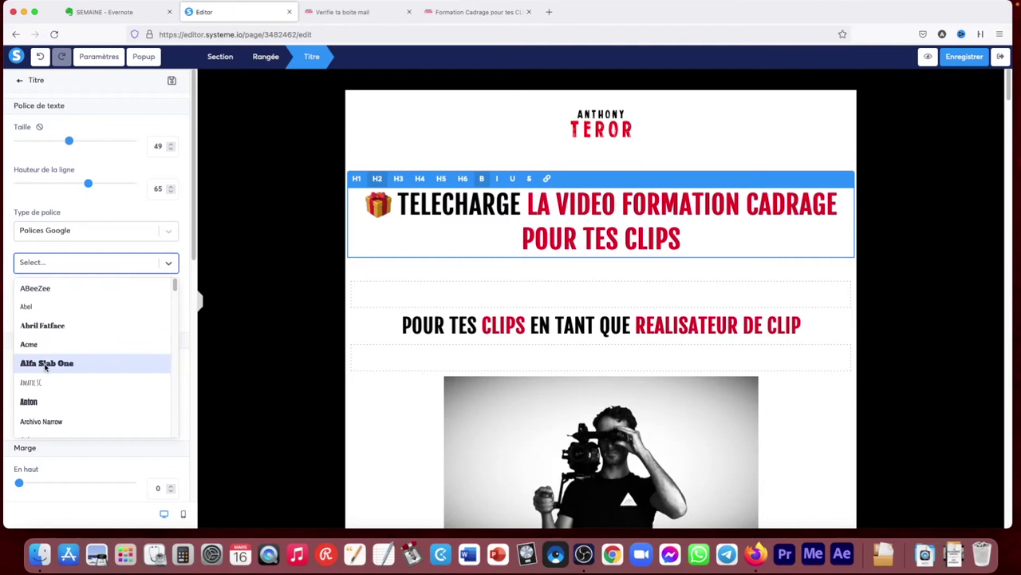
{"action": "left_click", "coordinate": [36, 312]}
{"action": "left_click", "coordinate": [154, 264]}
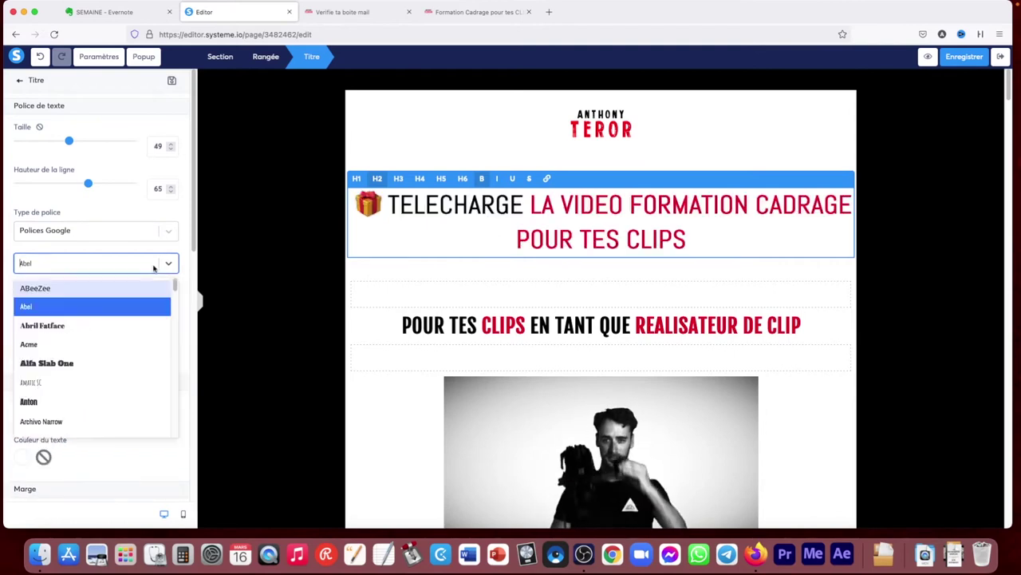
{"action": "scroll", "coordinate": [84, 355], "scroll_direction": "down", "scroll_amount": 3}
{"action": "scroll", "coordinate": [51, 336], "scroll_direction": "up", "scroll_amount": 3}
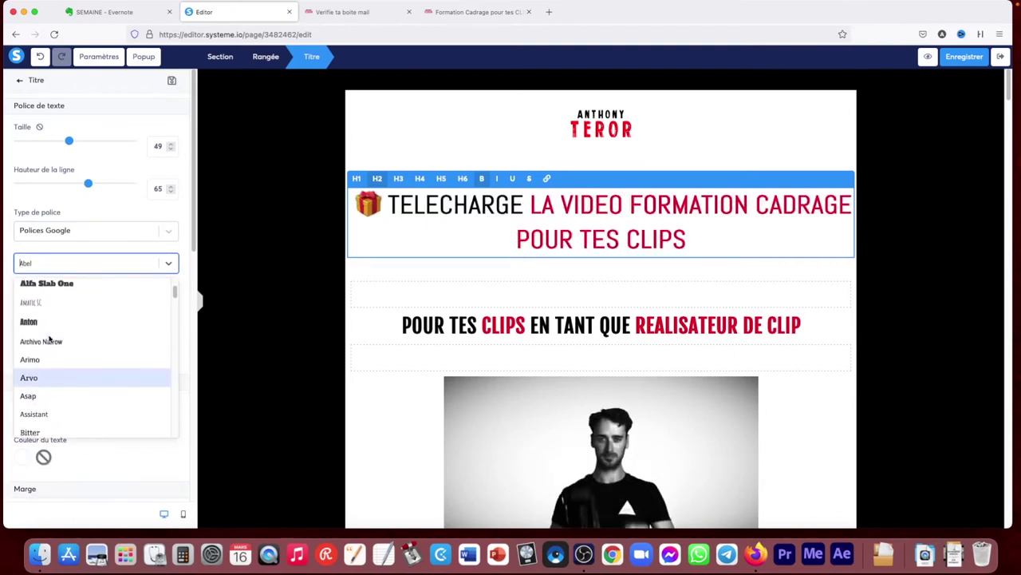
{"action": "left_click", "coordinate": [48, 322]}
{"action": "left_click", "coordinate": [300, 323]}
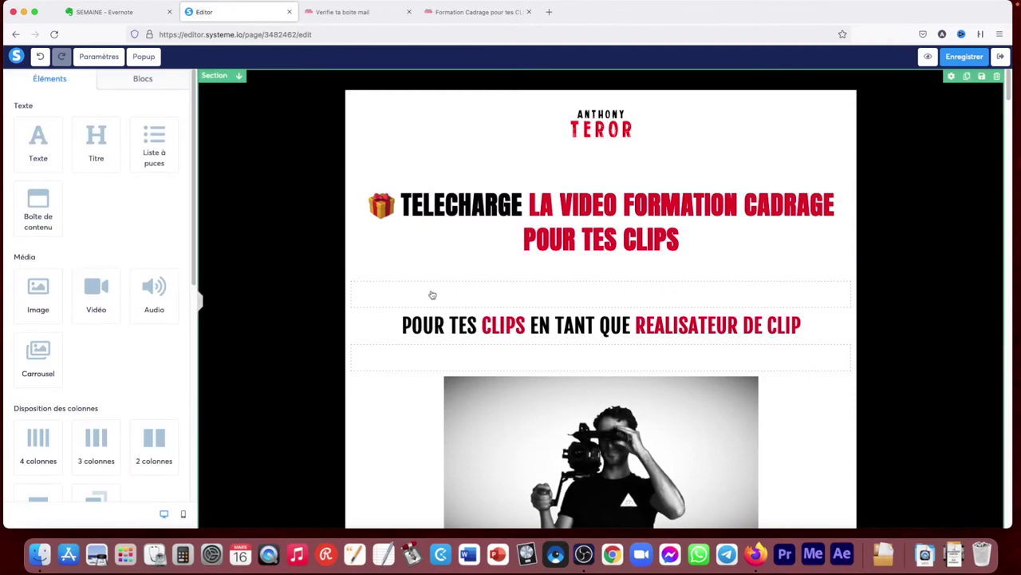
{"action": "left_click", "coordinate": [678, 239]}
{"action": "left_click_drag", "start_coordinate": [680, 239], "coordinate": [527, 214]}
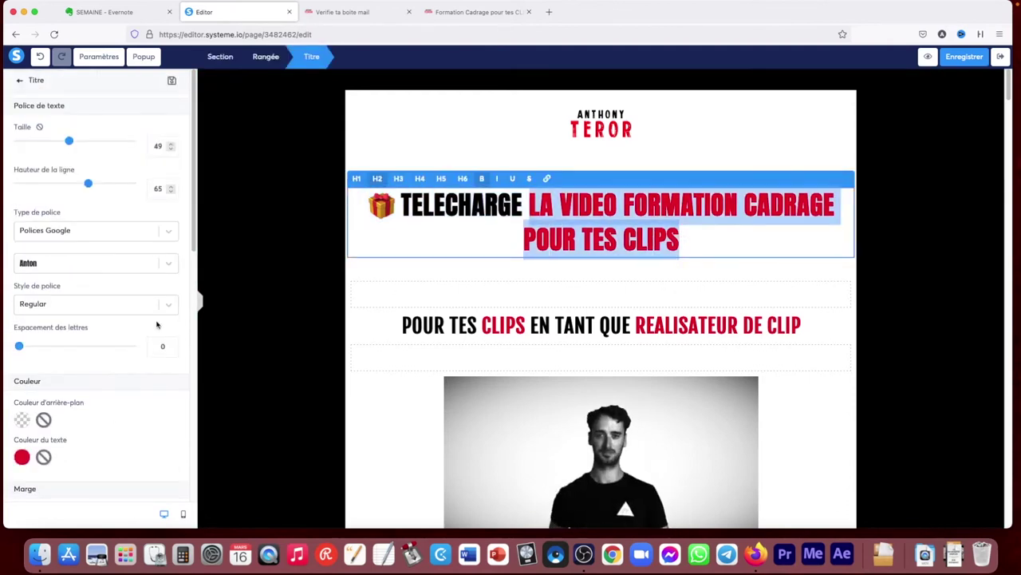
{"action": "scroll", "coordinate": [119, 319], "scroll_direction": "down", "scroll_amount": 4}
Color the selected headline words from LA onward yellow
{"action": "left_click", "coordinate": [22, 310]}
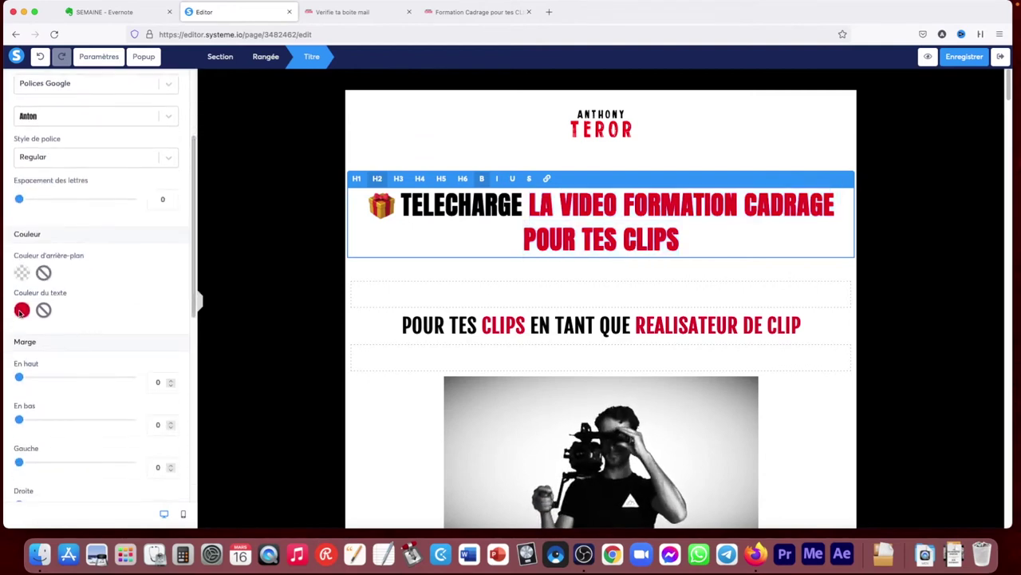
{"action": "left_click", "coordinate": [104, 408]}
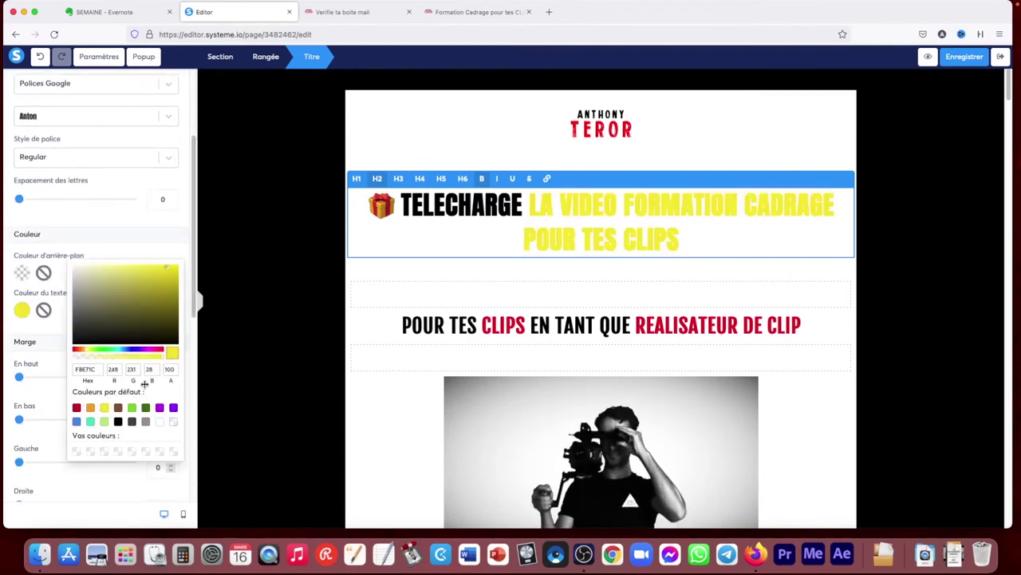
{"action": "left_click", "coordinate": [170, 227]}
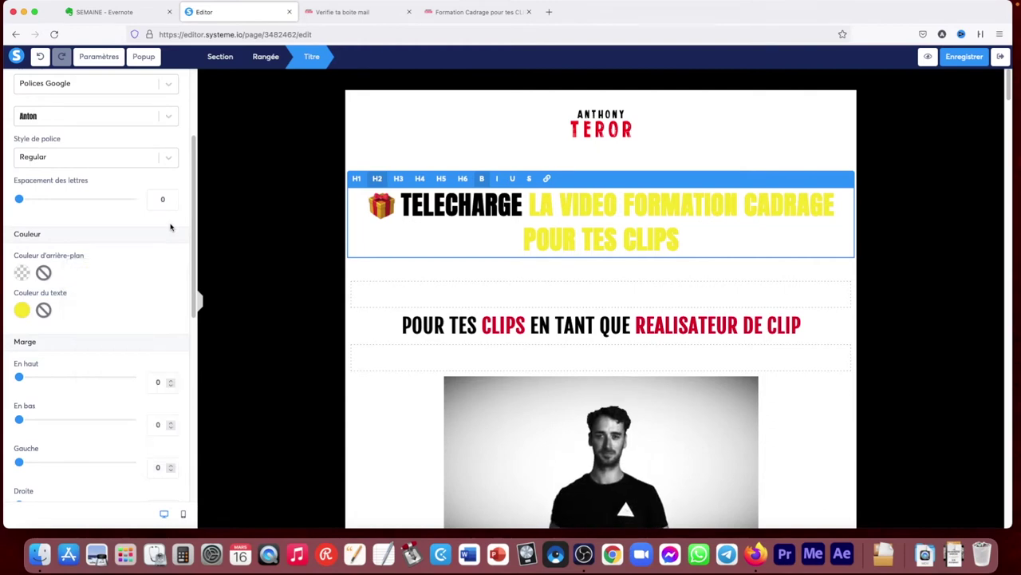
{"action": "left_click", "coordinate": [232, 253]}
Apply the Anton font to the entire headline and turn all its text red
{"action": "left_click", "coordinate": [688, 232]}
{"action": "left_click_drag", "start_coordinate": [682, 240], "coordinate": [352, 204]}
{"action": "left_click", "coordinate": [167, 263]}
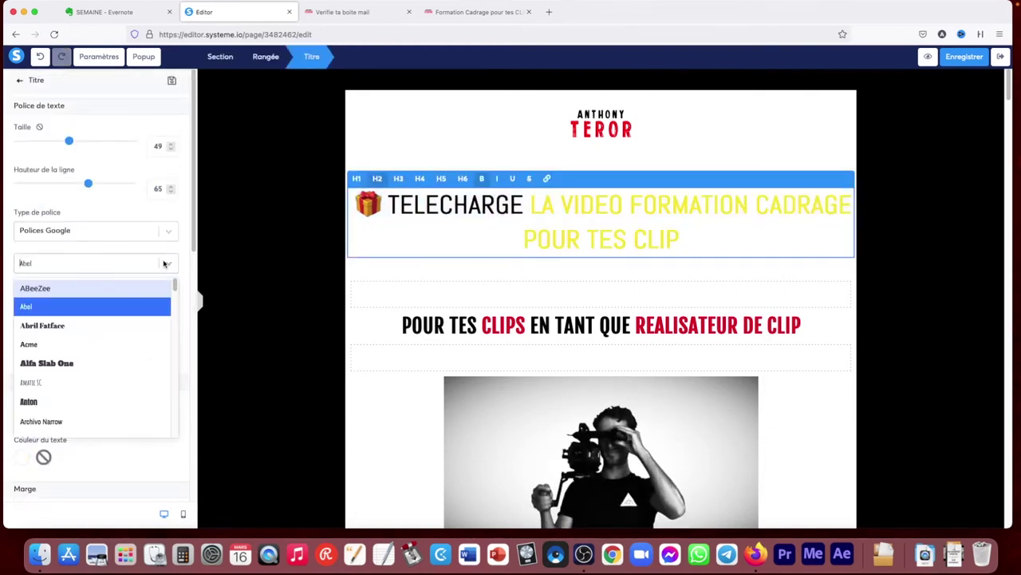
{"action": "left_click", "coordinate": [64, 401]}
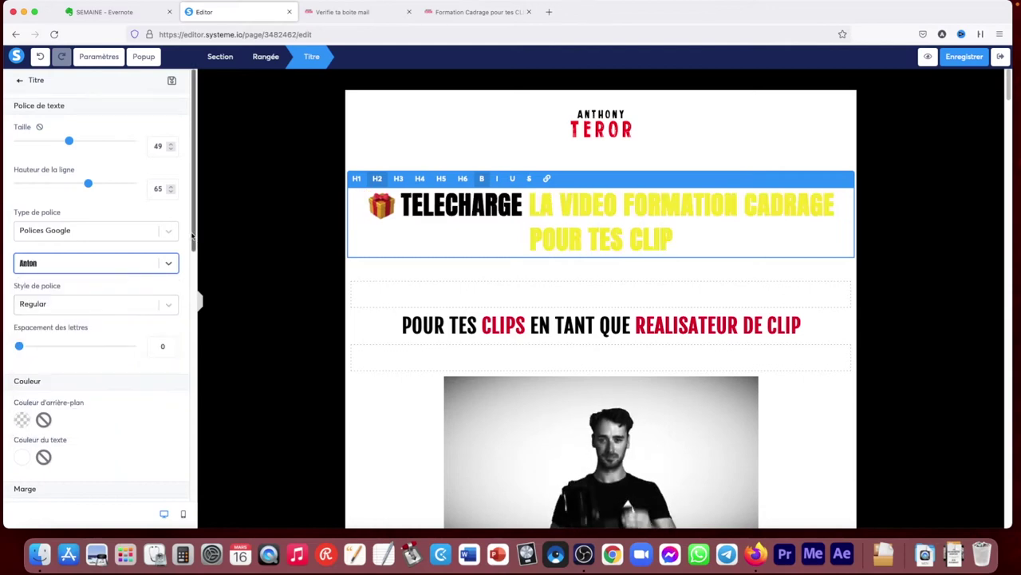
{"action": "scroll", "coordinate": [95, 312], "scroll_direction": "down", "scroll_amount": 4}
{"action": "left_click", "coordinate": [22, 303]}
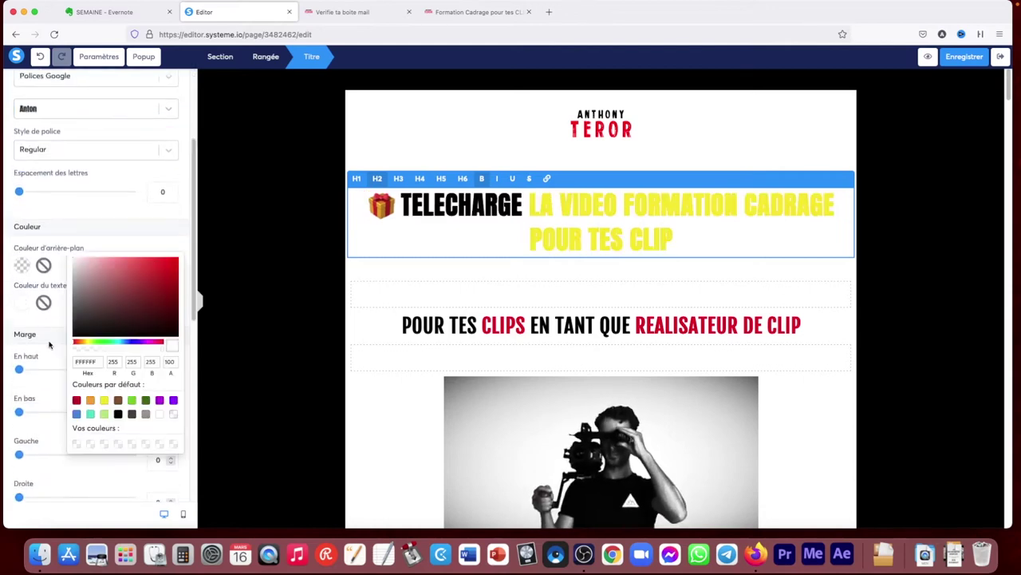
{"action": "left_click", "coordinate": [76, 400]}
{"action": "left_click", "coordinate": [269, 258]}
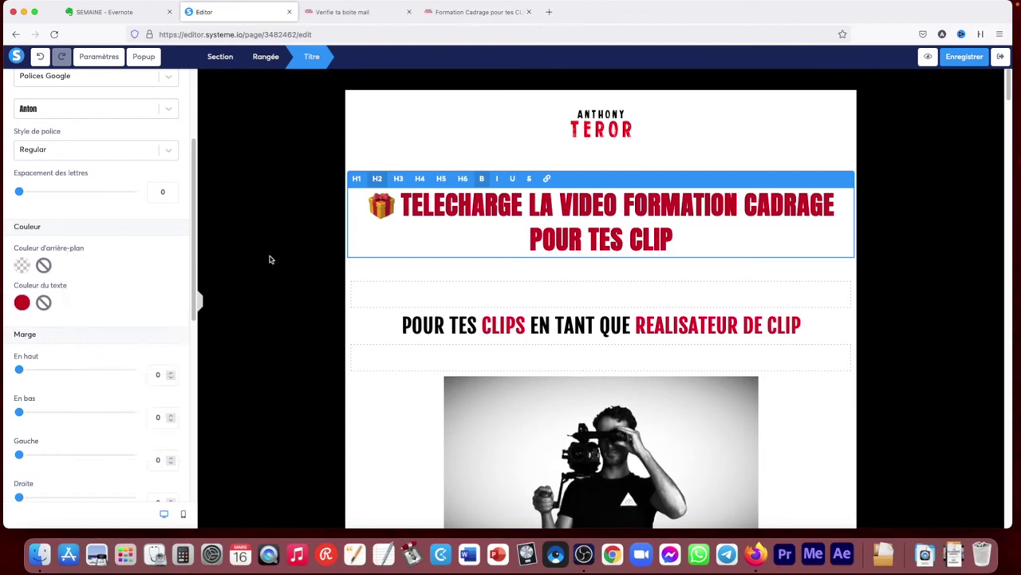
{"action": "left_click", "coordinate": [272, 247]}
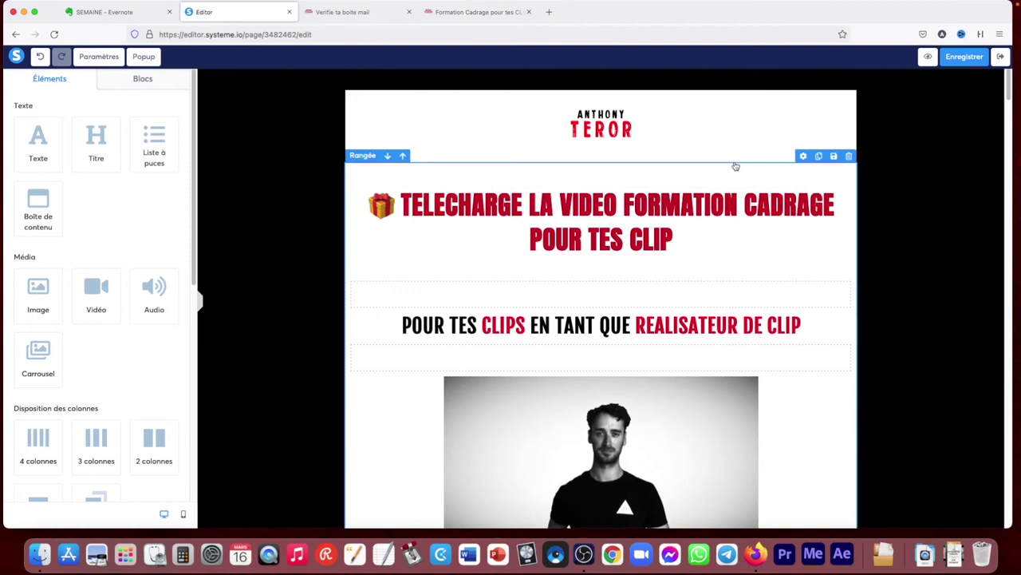
{"action": "left_click", "coordinate": [130, 79]}
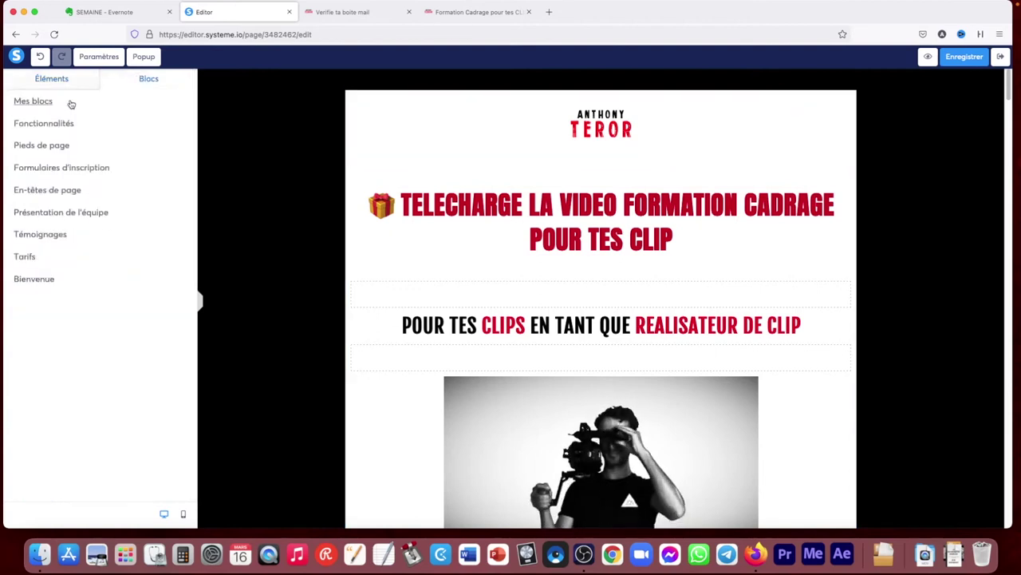
{"action": "left_click", "coordinate": [36, 103]}
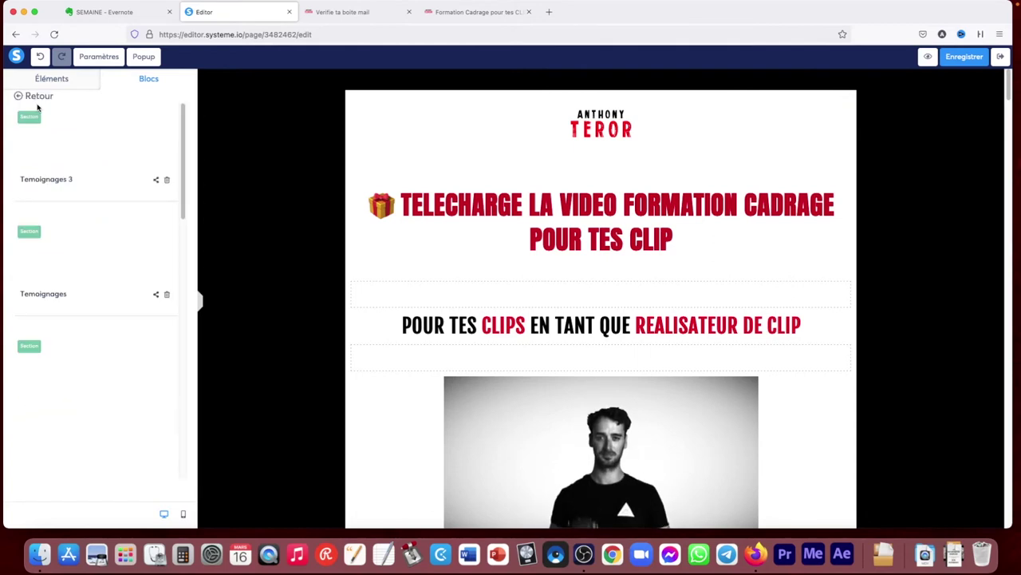
{"action": "left_click_drag", "start_coordinate": [184, 130], "coordinate": [193, 154]}
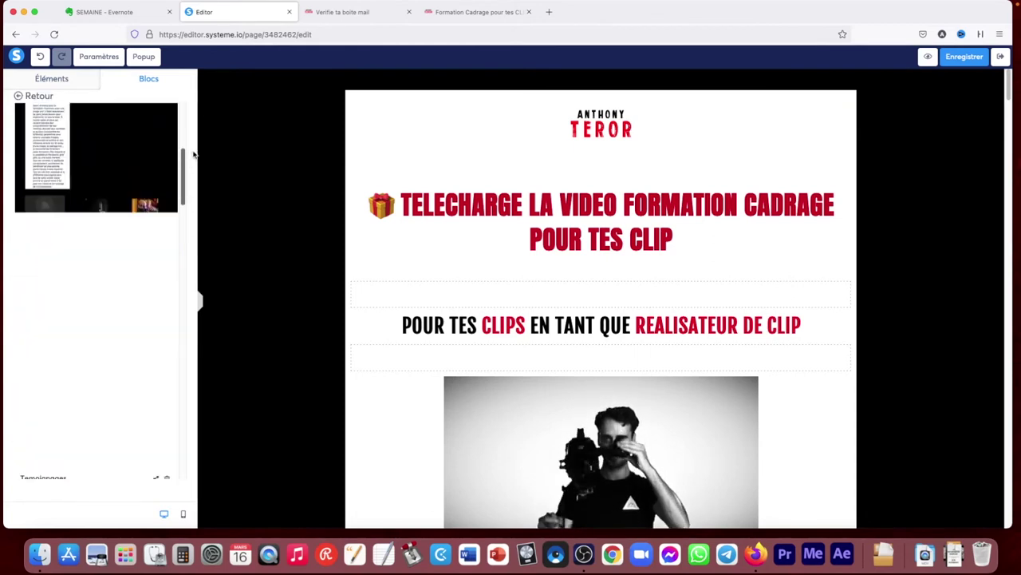
{"action": "left_click", "coordinate": [57, 77]}
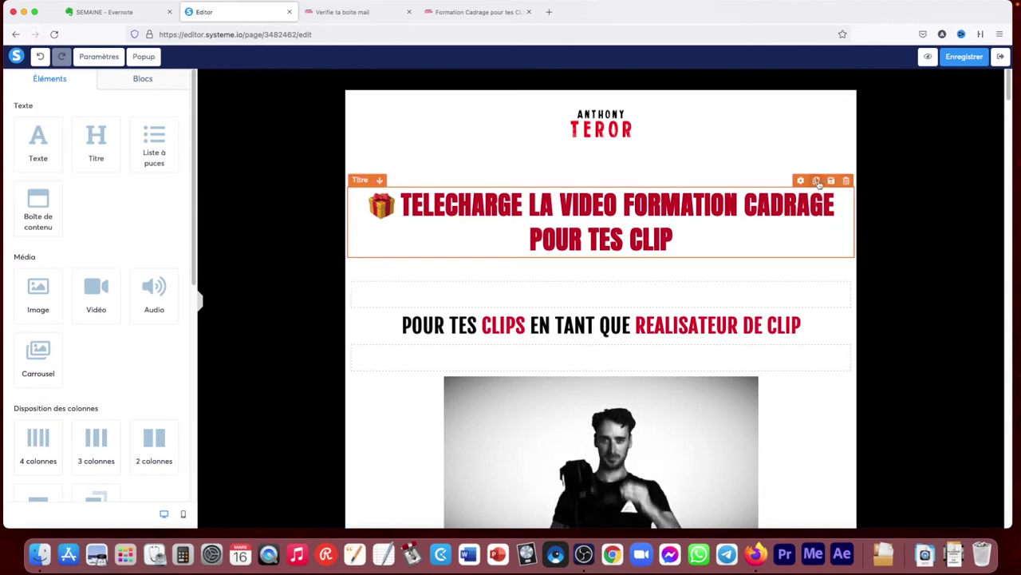
{"action": "left_click", "coordinate": [817, 182]}
{"action": "left_click", "coordinate": [616, 347]}
{"action": "left_click_drag", "start_coordinate": [677, 320], "coordinate": [556, 307]}
{"action": "key", "text": "super+a"}
{"action": "type", "text": "autres"}
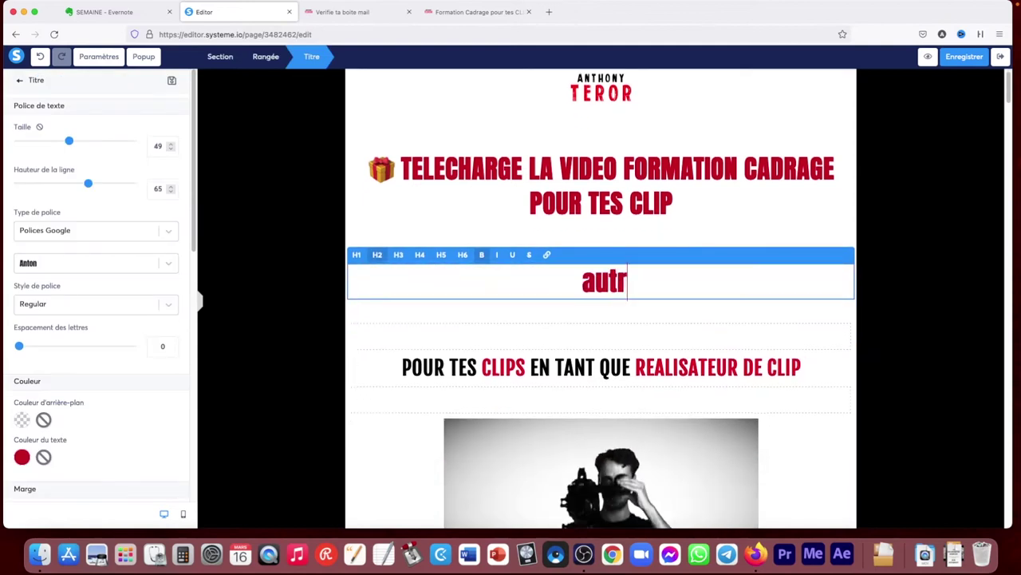
{"action": "left_click", "coordinate": [854, 310]}
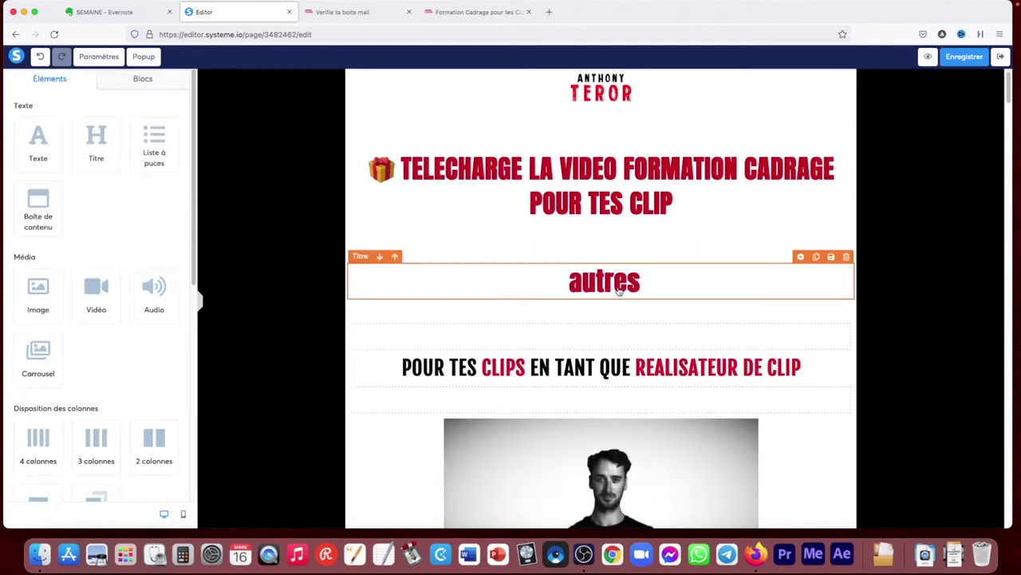
{"action": "left_click", "coordinate": [619, 291]}
{"action": "scroll", "coordinate": [190, 297], "scroll_direction": "down", "scroll_amount": 5}
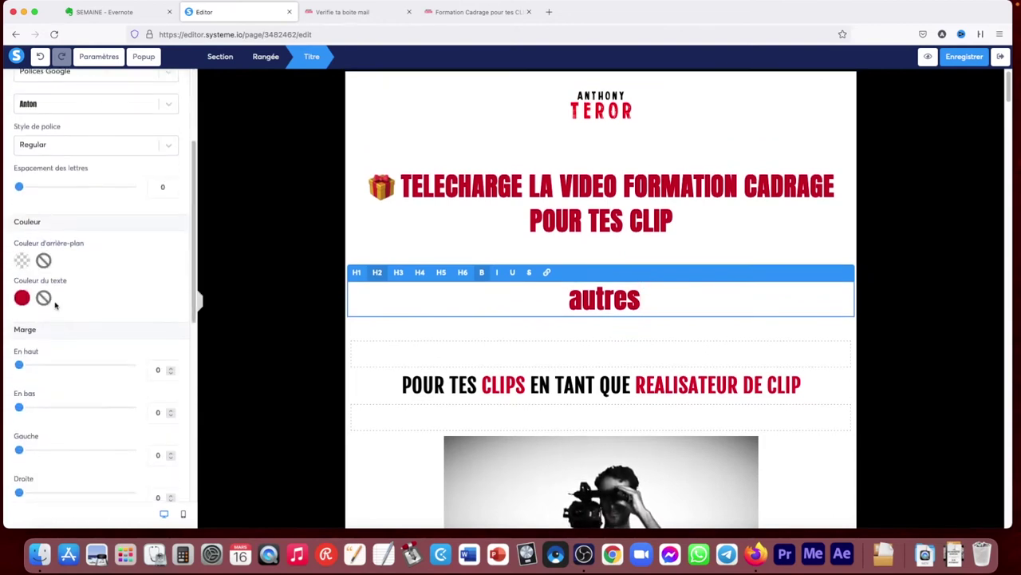
{"action": "left_click", "coordinate": [22, 298]}
{"action": "left_click", "coordinate": [119, 409]}
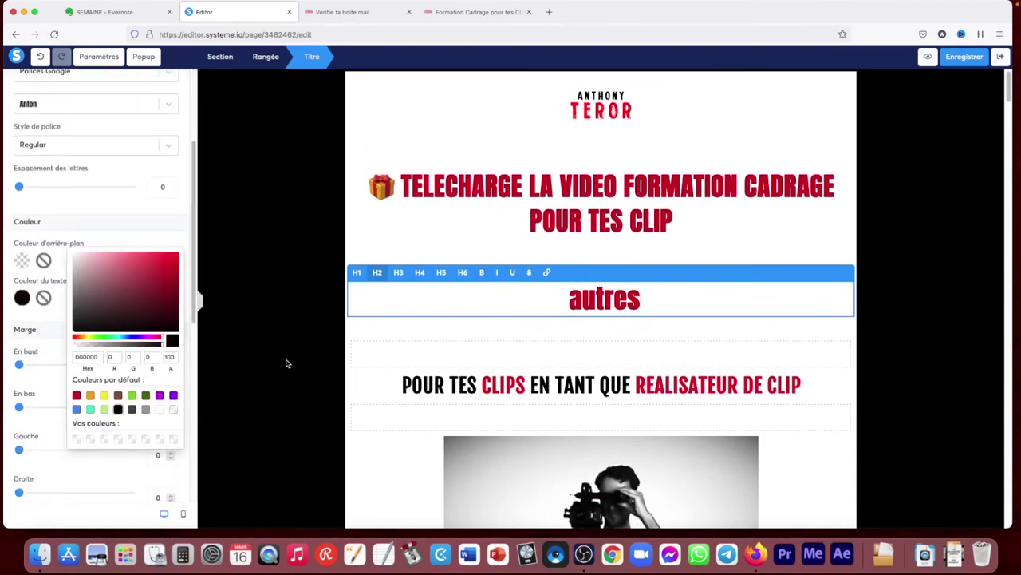
{"action": "left_click_drag", "start_coordinate": [646, 299], "coordinate": [560, 300]}
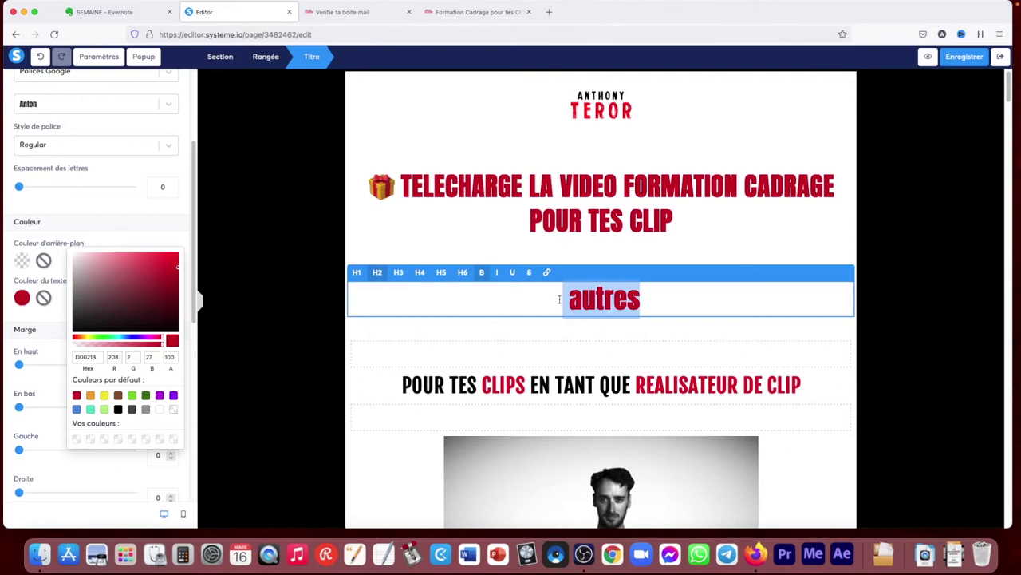
{"action": "left_click", "coordinate": [118, 409]}
{"action": "left_click", "coordinate": [947, 335]}
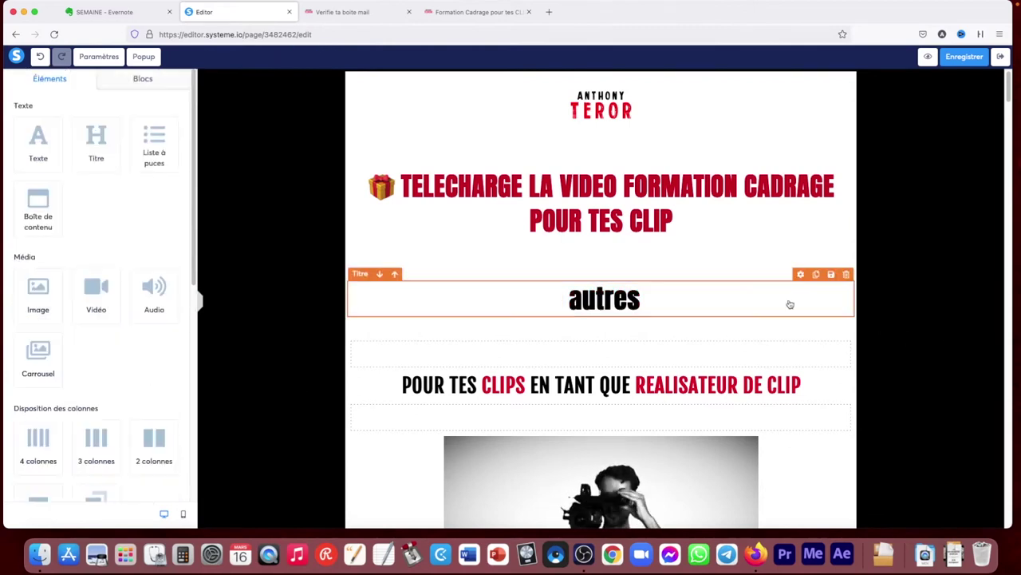
{"action": "left_click", "coordinate": [846, 274]}
{"action": "left_click", "coordinate": [584, 301]}
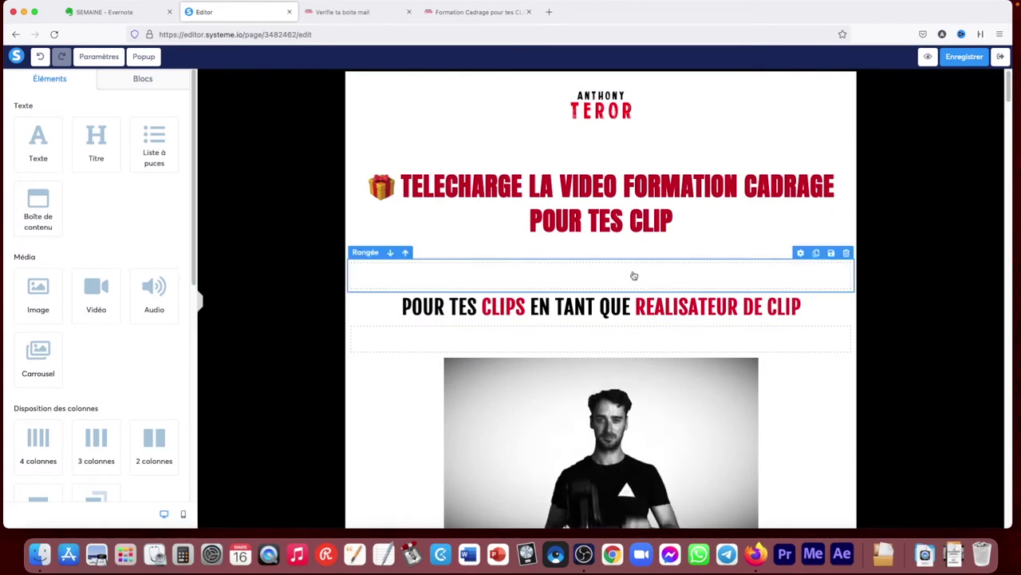
Duplicate then remove the empty row, and drag it below the POUR TES CLIPS heading
{"action": "left_click", "coordinate": [817, 254]}
{"action": "left_click", "coordinate": [845, 253]}
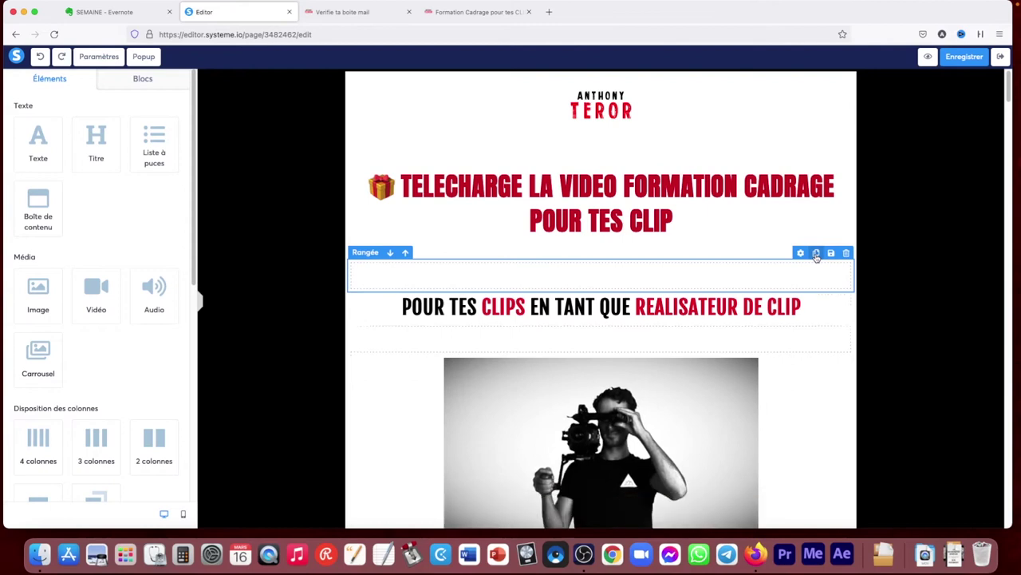
{"action": "scroll", "coordinate": [193, 232], "scroll_direction": "down", "scroll_amount": 1}
{"action": "left_click_drag", "start_coordinate": [193, 231], "coordinate": [362, 354]}
{"action": "left_click_drag", "start_coordinate": [363, 355], "coordinate": [366, 320]}
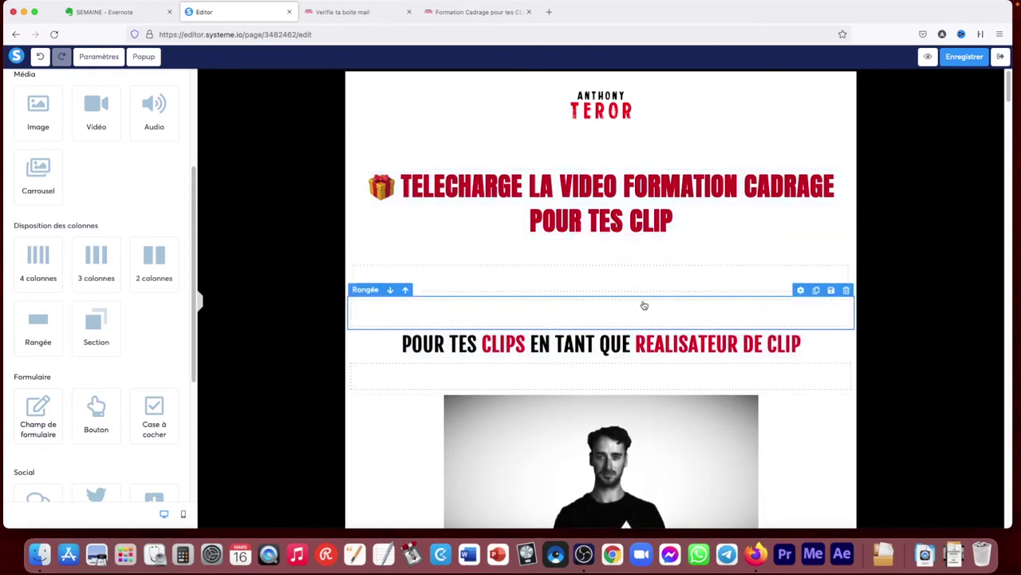
{"action": "left_click_drag", "start_coordinate": [644, 305], "coordinate": [617, 300]}
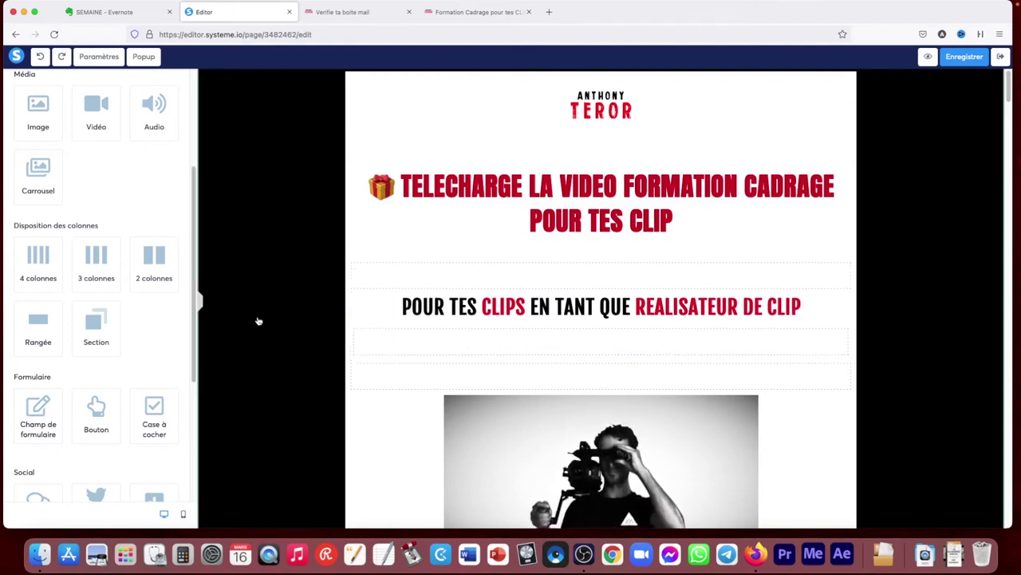
Add a Lorem ipsum text block directly under the red main headline
{"action": "scroll", "coordinate": [197, 205], "scroll_direction": "up", "scroll_amount": 2}
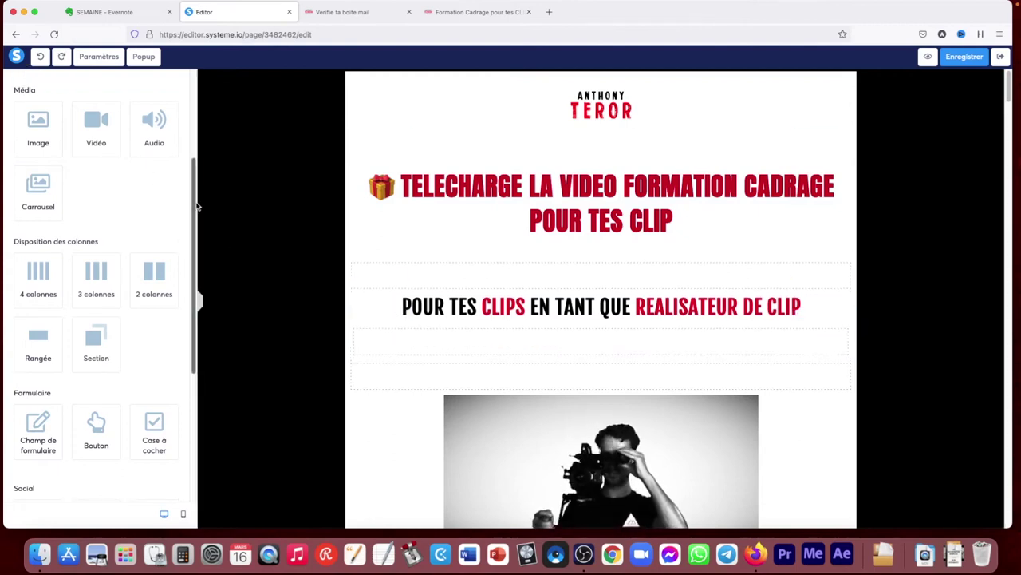
{"action": "scroll", "coordinate": [197, 160], "scroll_direction": "up", "scroll_amount": 3}
{"action": "left_click_drag", "start_coordinate": [33, 147], "coordinate": [476, 234]}
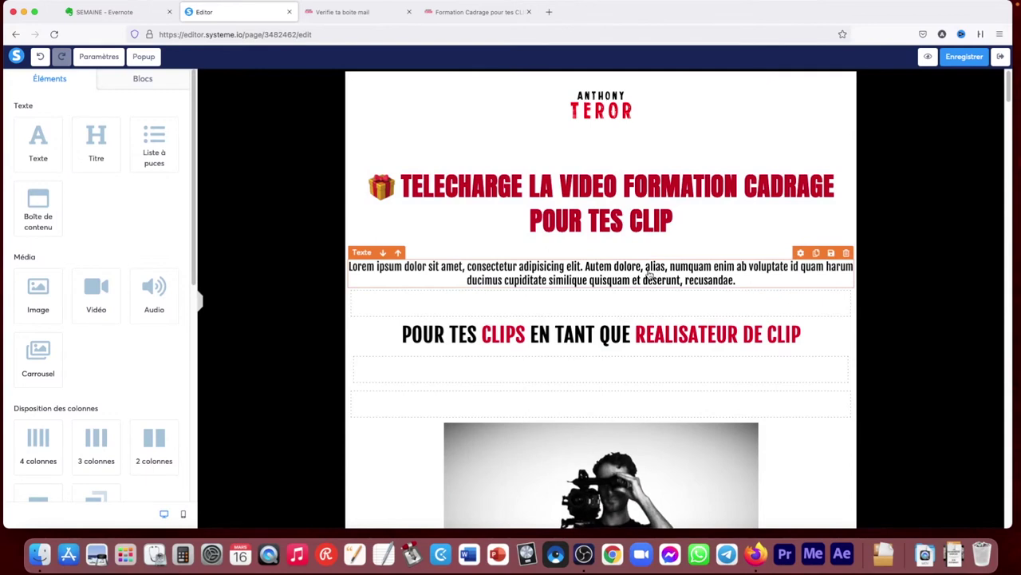
{"action": "key", "text": "super+z"}
{"action": "left_click_drag", "start_coordinate": [100, 151], "coordinate": [506, 223]}
{"action": "key", "text": "super+z"}
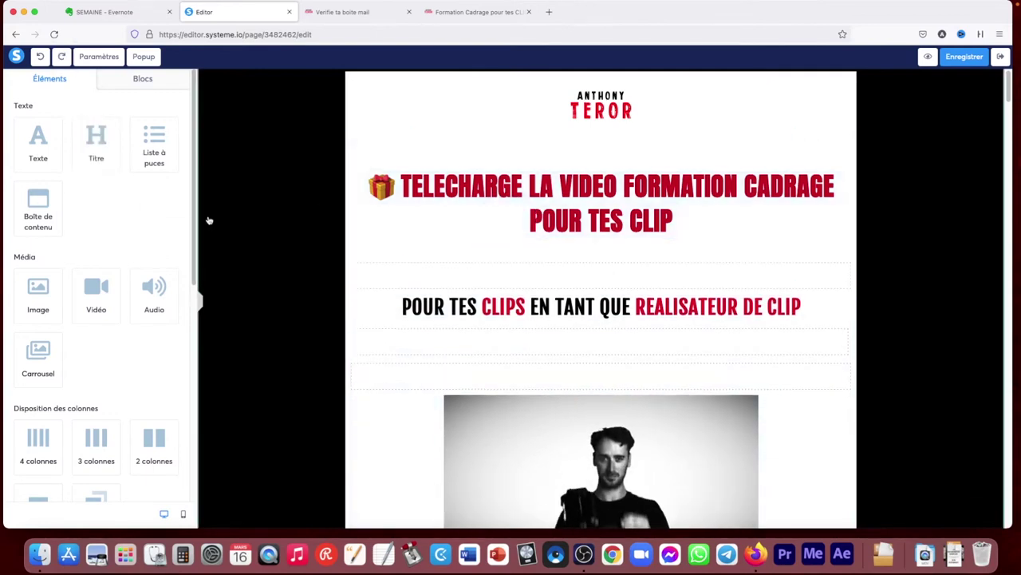
{"action": "left_click_drag", "start_coordinate": [150, 140], "coordinate": [411, 247]}
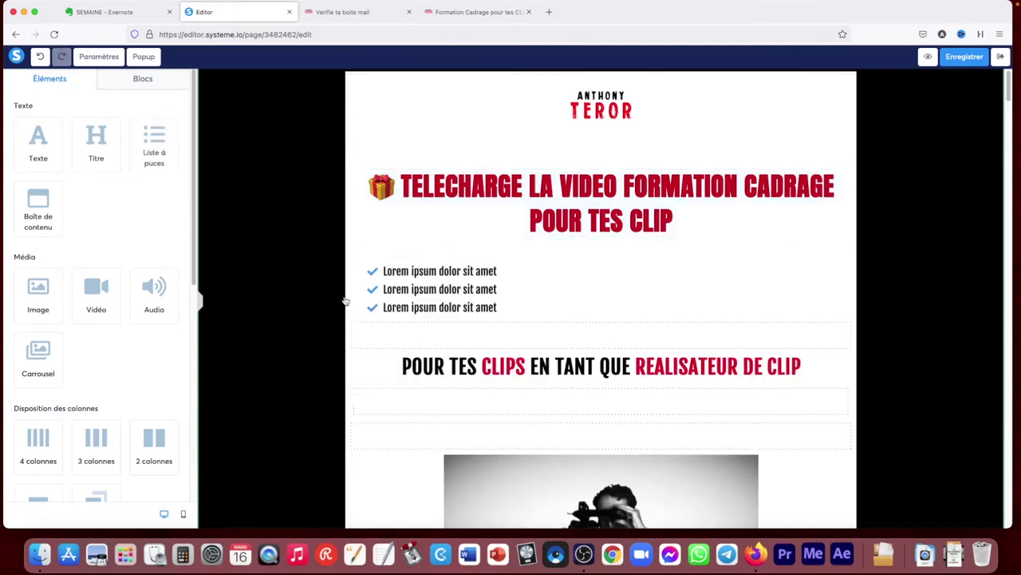
{"action": "key", "text": "super+z"}
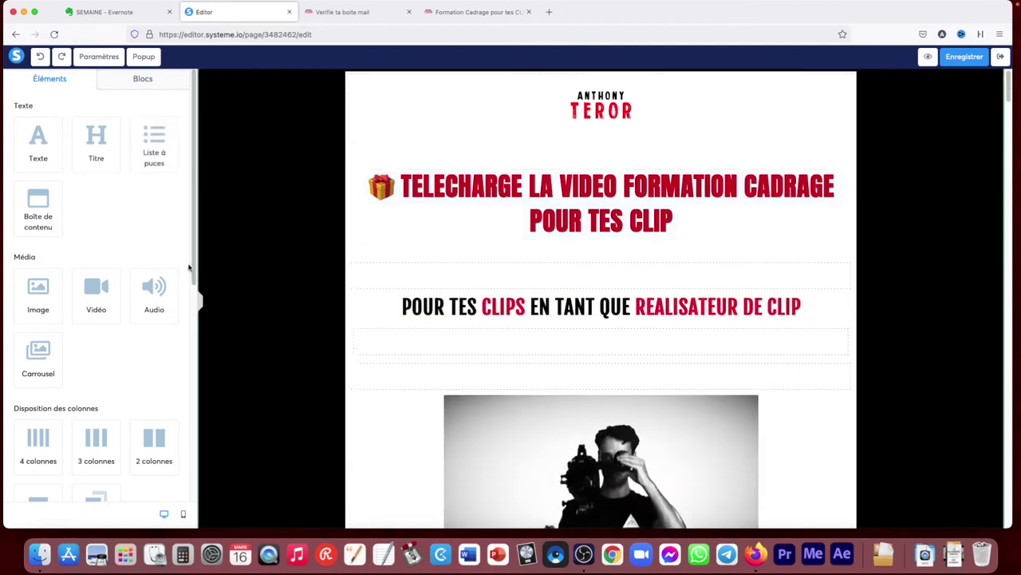
{"action": "left_click_drag", "start_coordinate": [37, 201], "coordinate": [412, 233]}
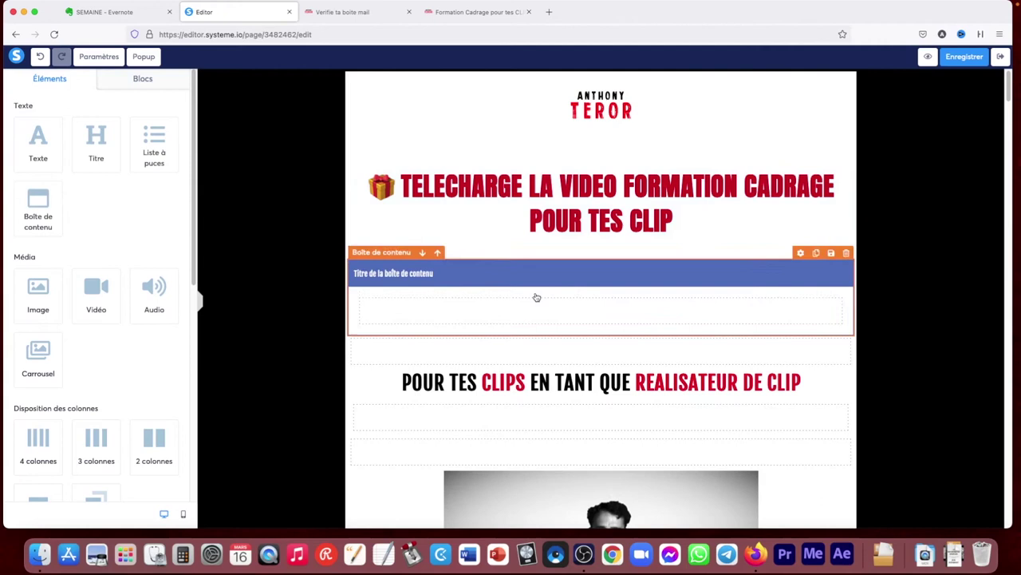
{"action": "key", "text": "super+z"}
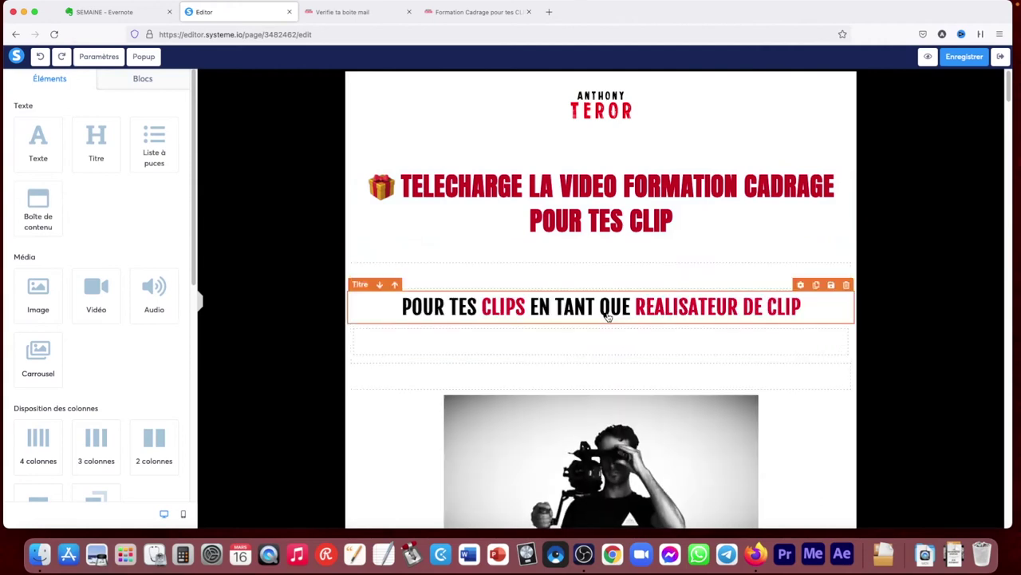
{"action": "left_click_drag", "start_coordinate": [37, 291], "coordinate": [495, 263]}
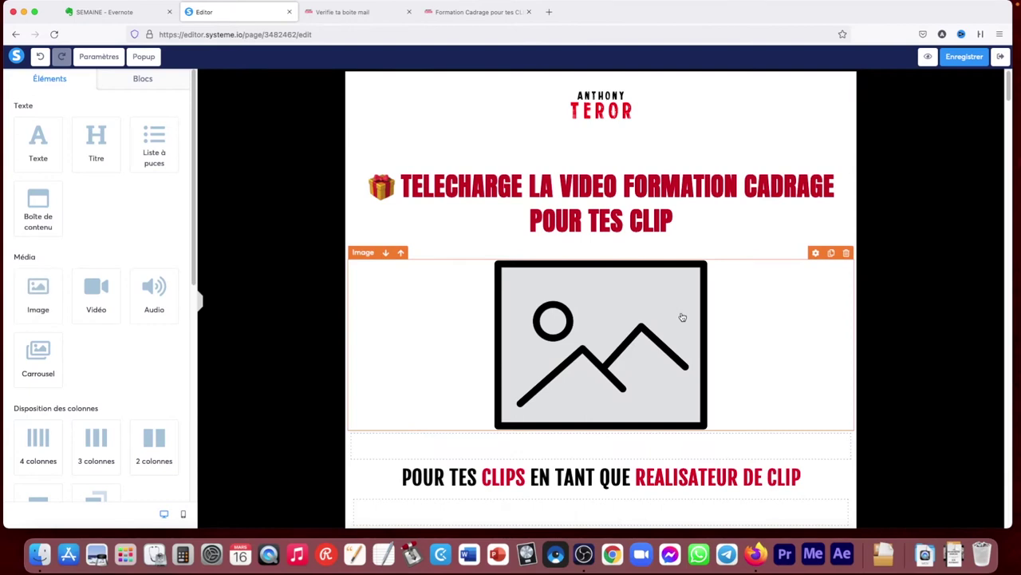
Insert the Instagram/Facebook story thumbnail from Vos images into the image block, then undo it
{"action": "left_click", "coordinate": [683, 317]}
{"action": "scroll", "coordinate": [682, 318], "scroll_direction": "down", "scroll_amount": 2}
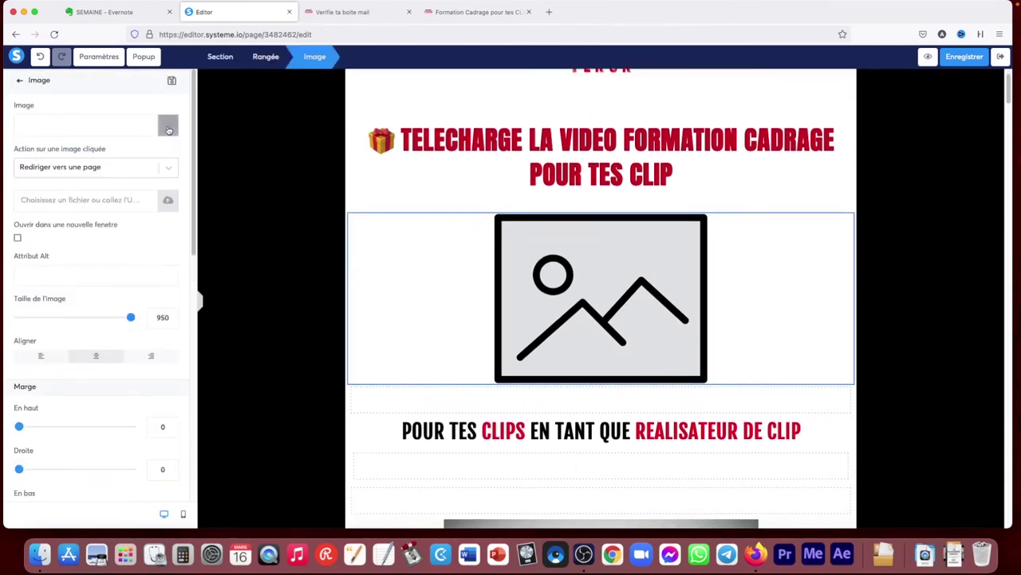
{"action": "left_click", "coordinate": [168, 125]}
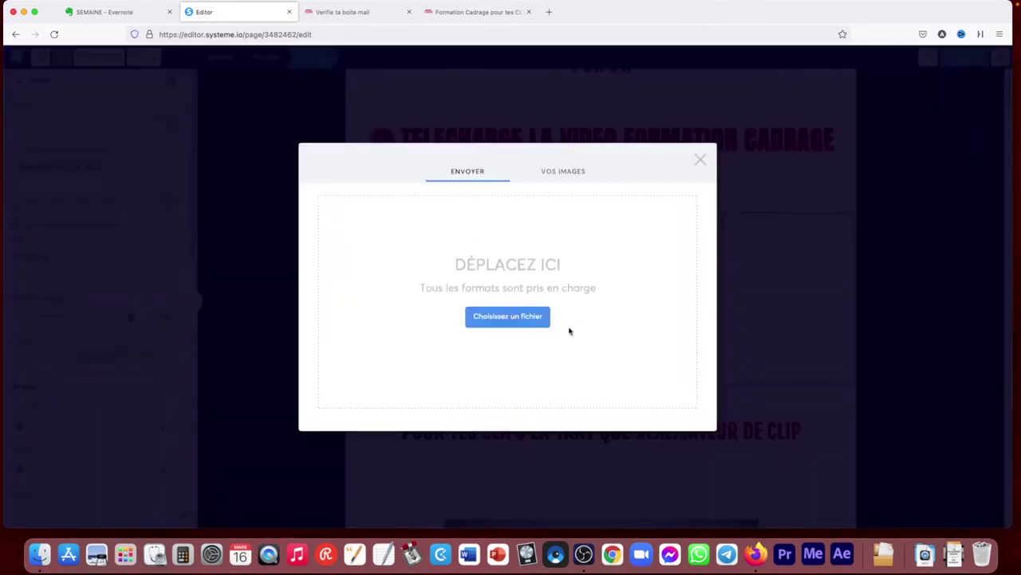
{"action": "left_click", "coordinate": [552, 170]}
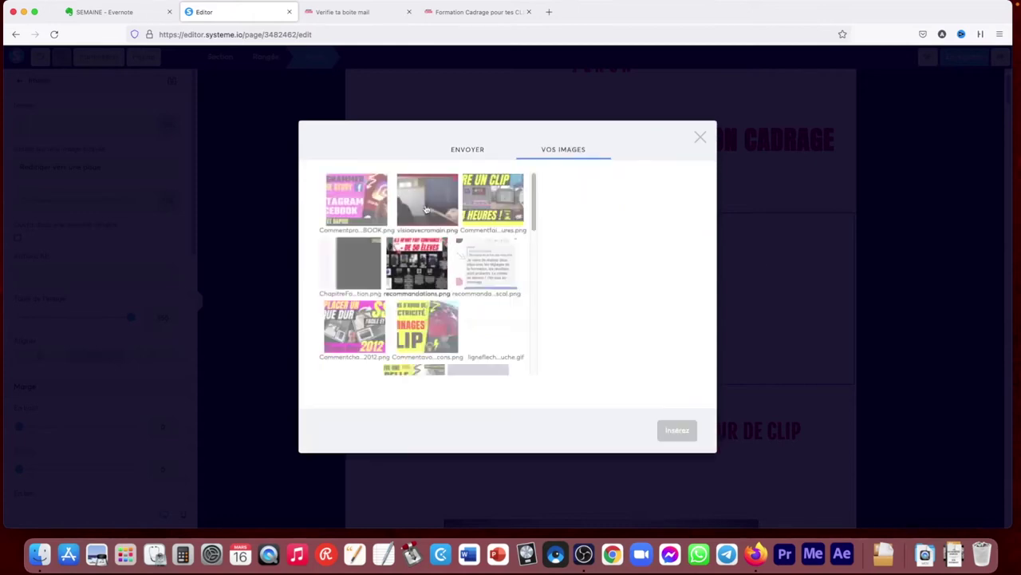
{"action": "left_click", "coordinate": [357, 199]}
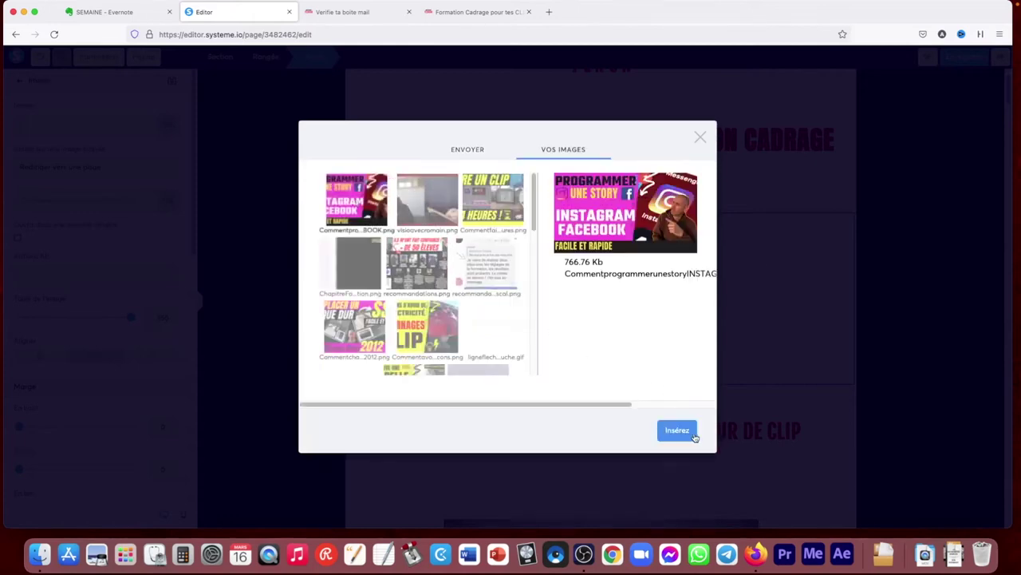
{"action": "left_click", "coordinate": [677, 430]}
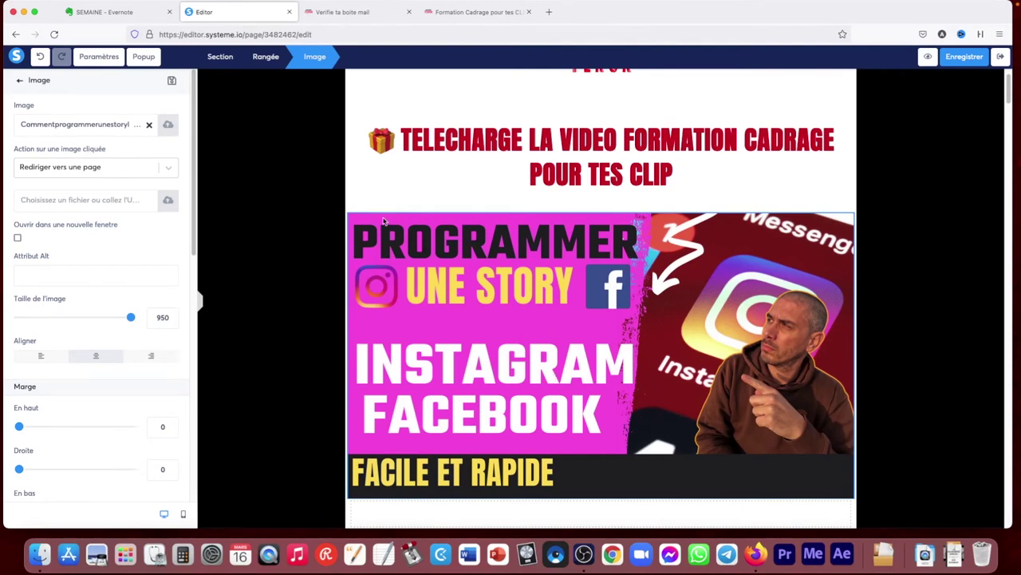
{"action": "key", "text": "super+z"}
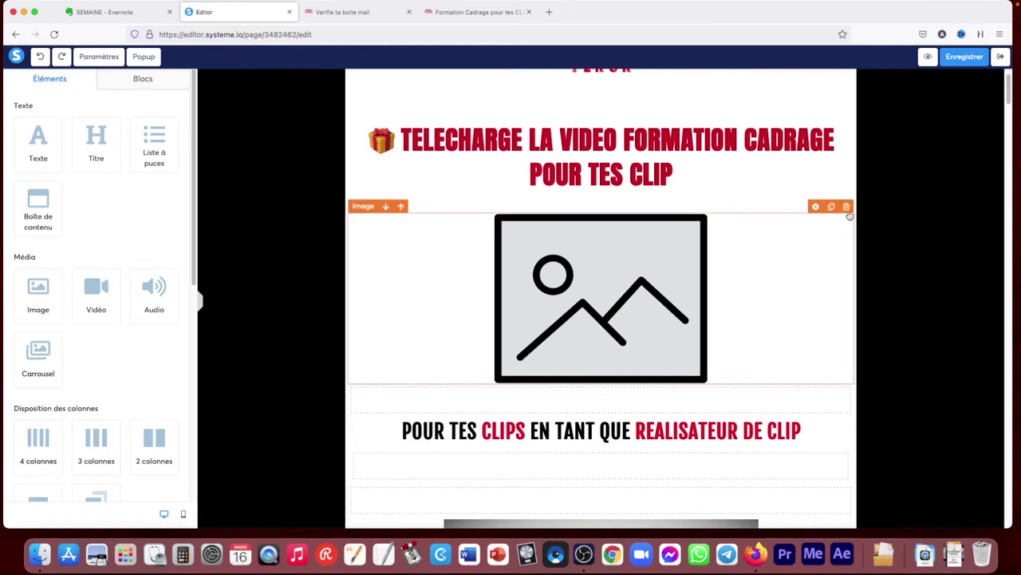
Select the image block and check its click-action options, leaving them unchanged
{"action": "left_click", "coordinate": [847, 206]}
{"action": "left_click", "coordinate": [549, 304]}
{"action": "left_click", "coordinate": [532, 302]}
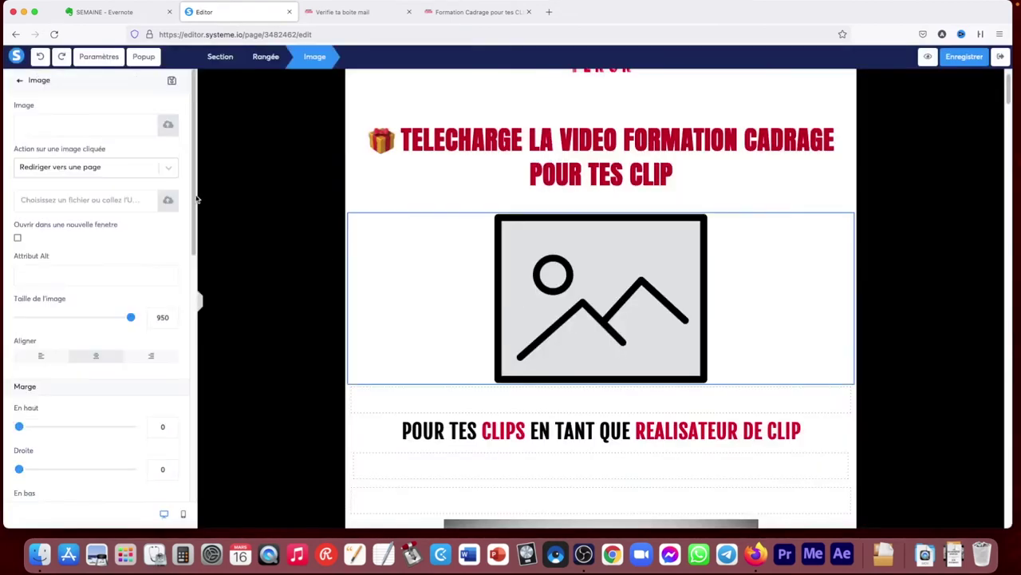
{"action": "left_click", "coordinate": [169, 169]}
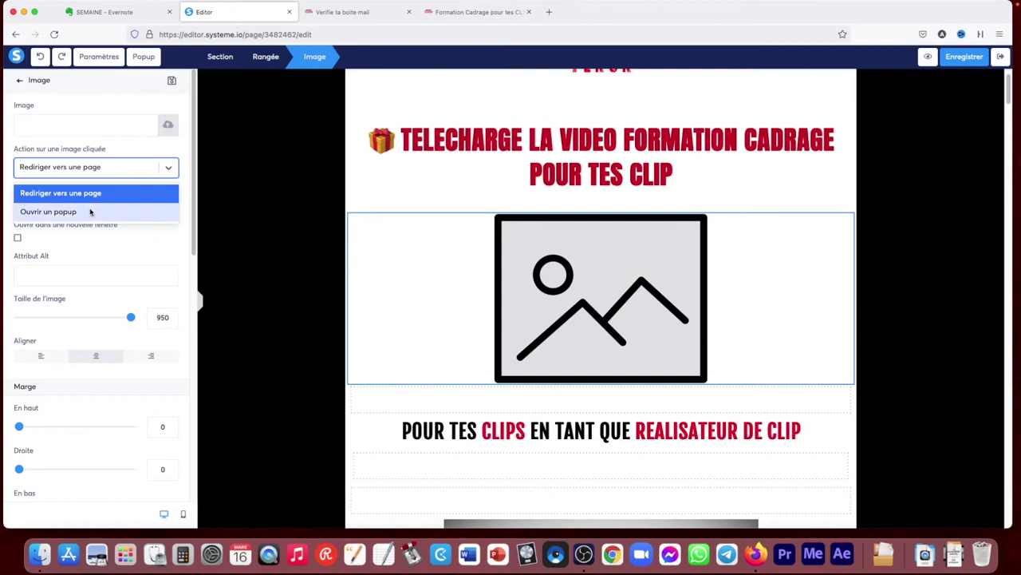
{"action": "left_click", "coordinate": [100, 257]}
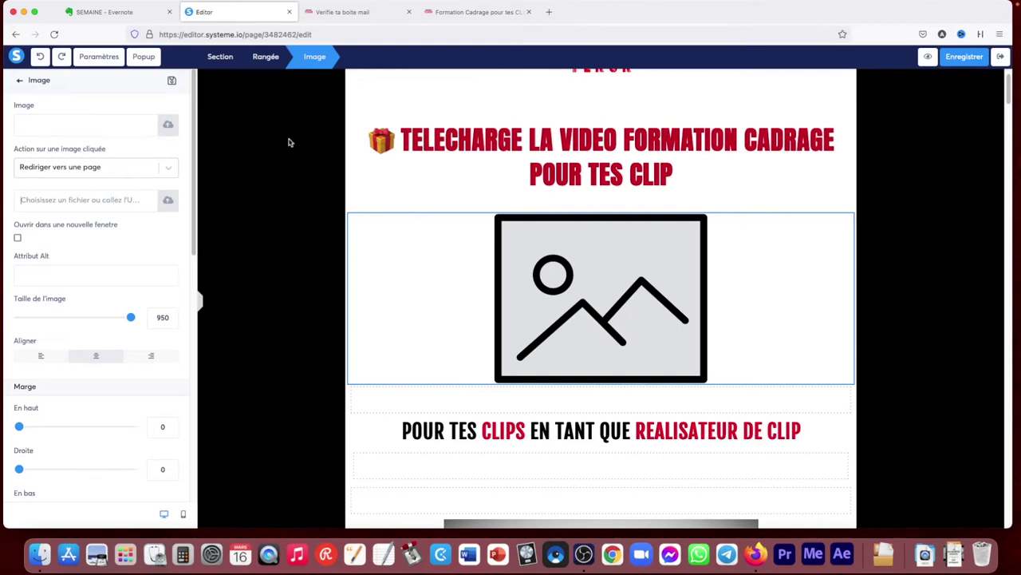
Shrink the image size from 950 to 448 and preview the page in mobile layout
{"action": "left_click_drag", "start_coordinate": [128, 317], "coordinate": [71, 317]}
{"action": "scroll", "coordinate": [96, 396], "scroll_direction": "down", "scroll_amount": 1}
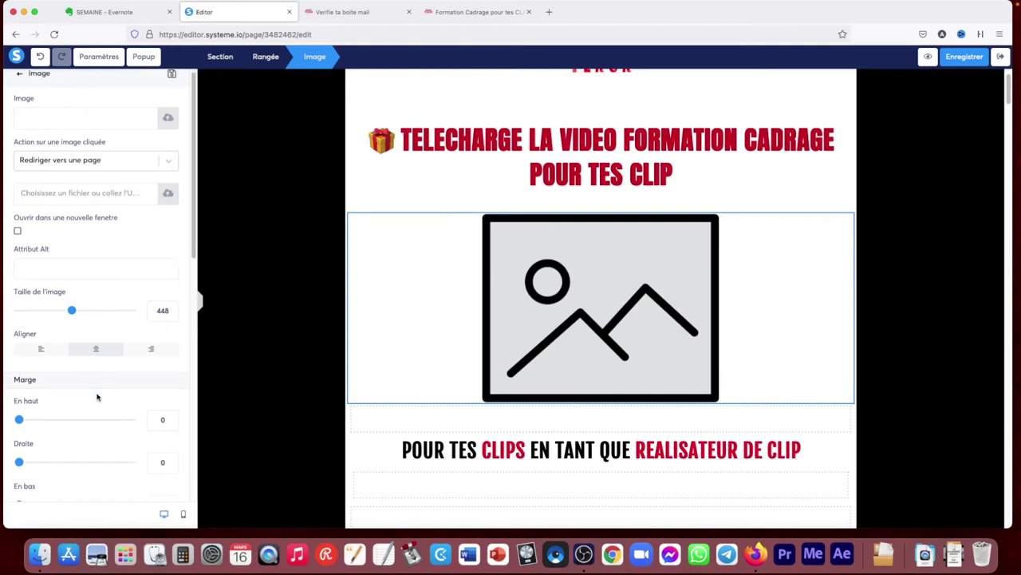
{"action": "scroll", "coordinate": [96, 397], "scroll_direction": "down", "scroll_amount": 2}
{"action": "mouse_move", "coordinate": [20, 345]}
{"action": "left_mouse_down"}
{"action": "mouse_move", "coordinate": [71, 346]}
{"action": "mouse_move", "coordinate": [4, 346]}
{"action": "left_mouse_up"}
{"action": "left_click_drag", "start_coordinate": [188, 282], "coordinate": [206, 514]}
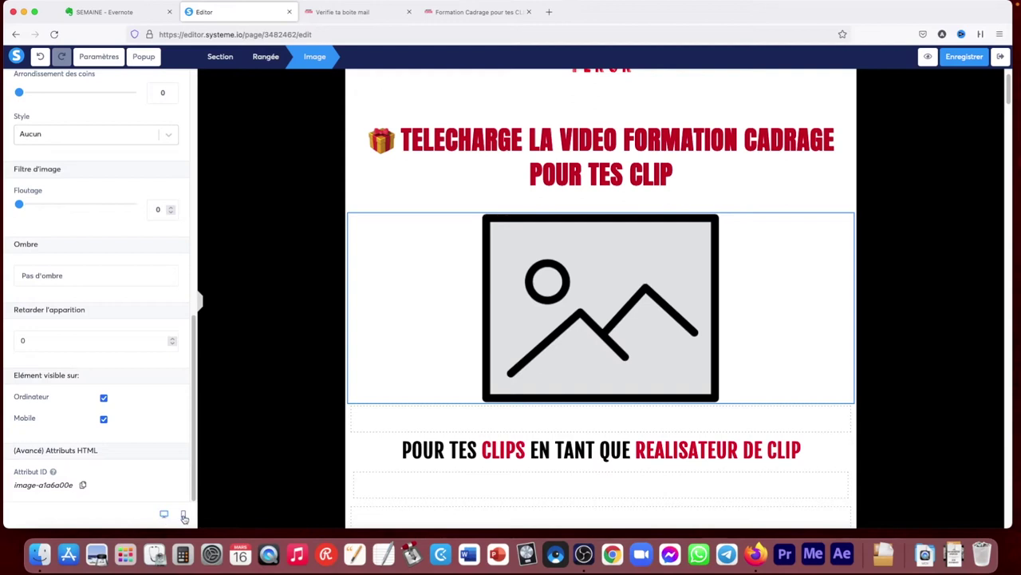
{"action": "left_click", "coordinate": [183, 515]}
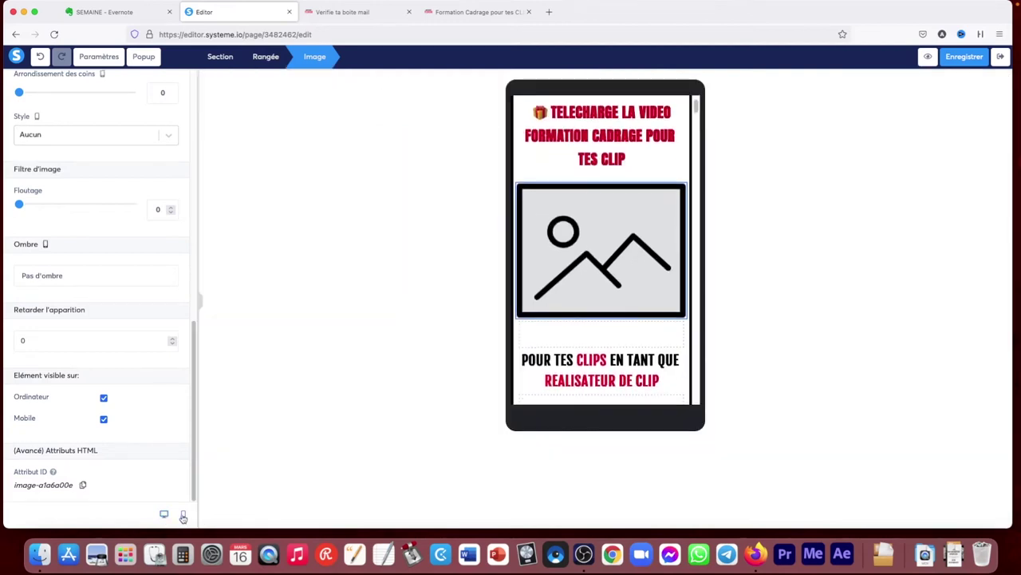
Set the image's mobile size to 215, then return to the desktop layout
{"action": "left_click", "coordinate": [699, 124]}
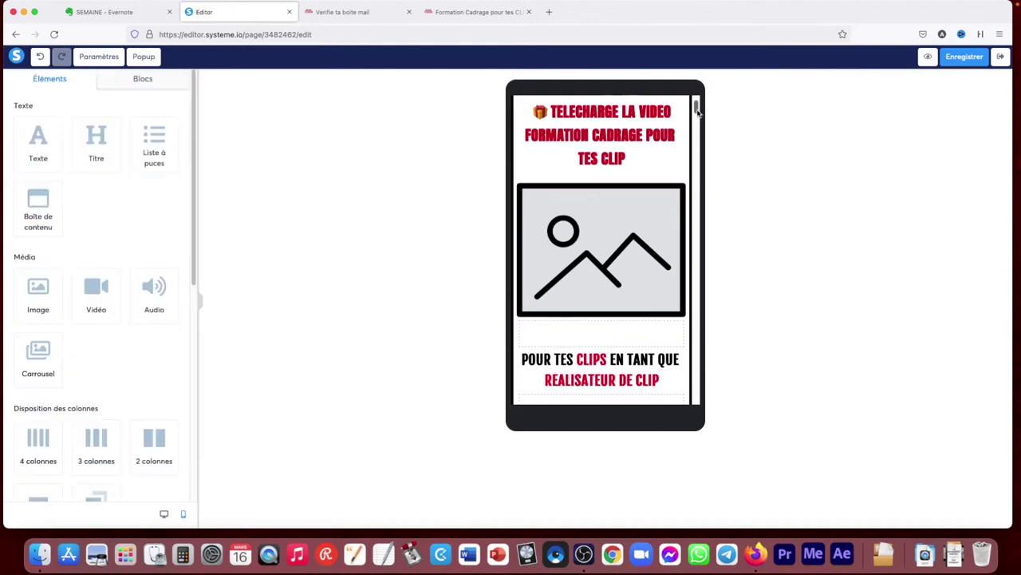
{"action": "scroll", "coordinate": [638, 239], "scroll_direction": "up", "scroll_amount": 3}
{"action": "left_click", "coordinate": [642, 283]}
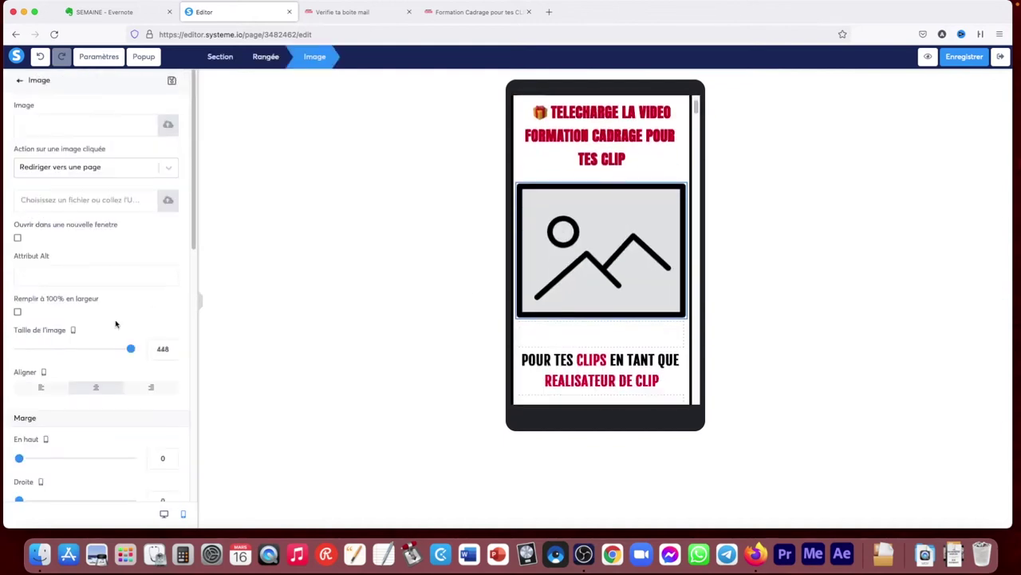
{"action": "left_click_drag", "start_coordinate": [131, 349], "coordinate": [94, 349]}
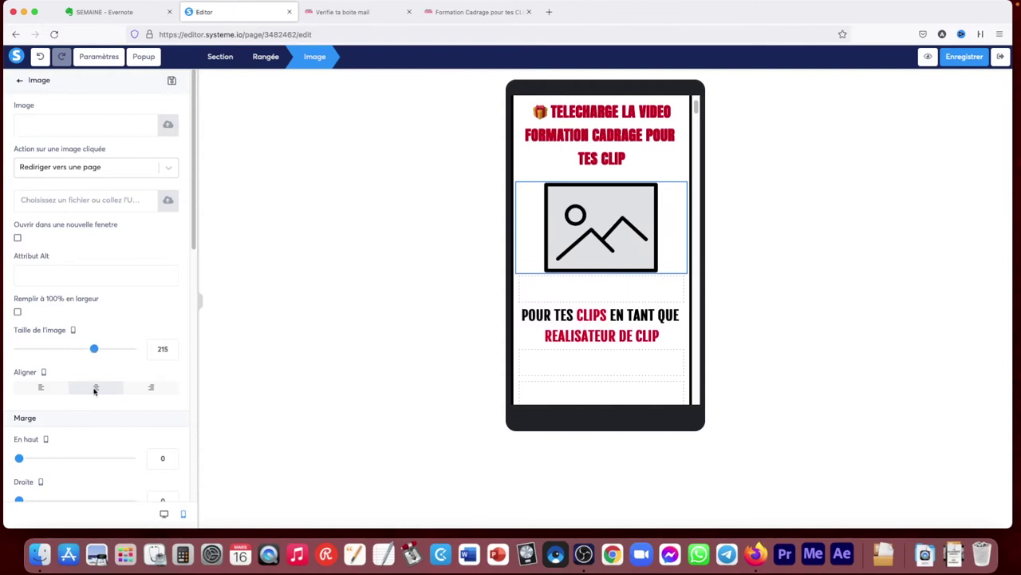
{"action": "left_click", "coordinate": [164, 515]}
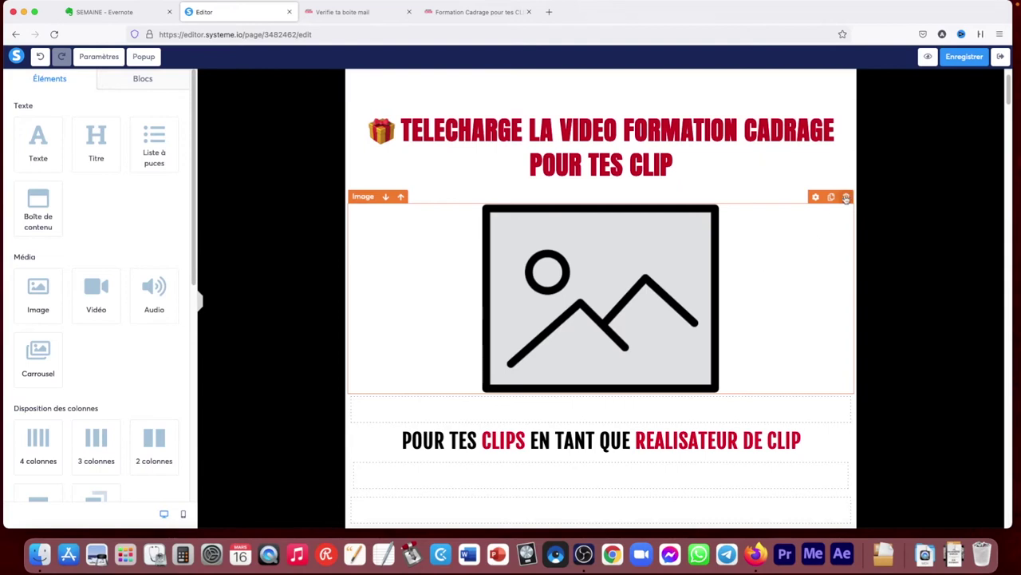
Delete the image block and drop a video block below the subtitle
{"action": "left_click", "coordinate": [846, 197]}
{"action": "left_click", "coordinate": [586, 306]}
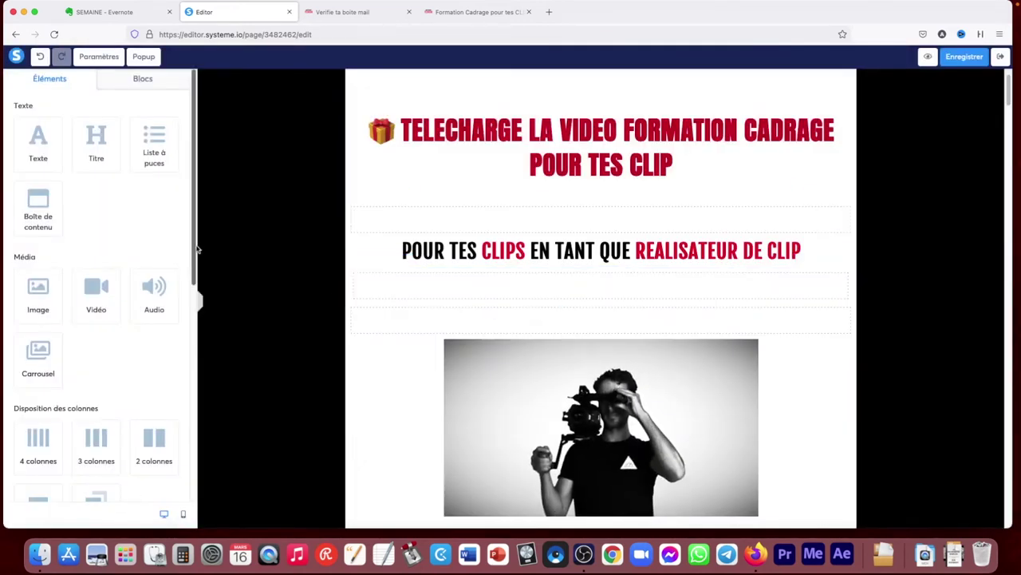
{"action": "left_click_drag", "start_coordinate": [100, 300], "coordinate": [415, 311]}
Select the video block, close two extra browser tabs, and review its autoplay options
{"action": "scroll", "coordinate": [729, 338], "scroll_direction": "down", "scroll_amount": 3}
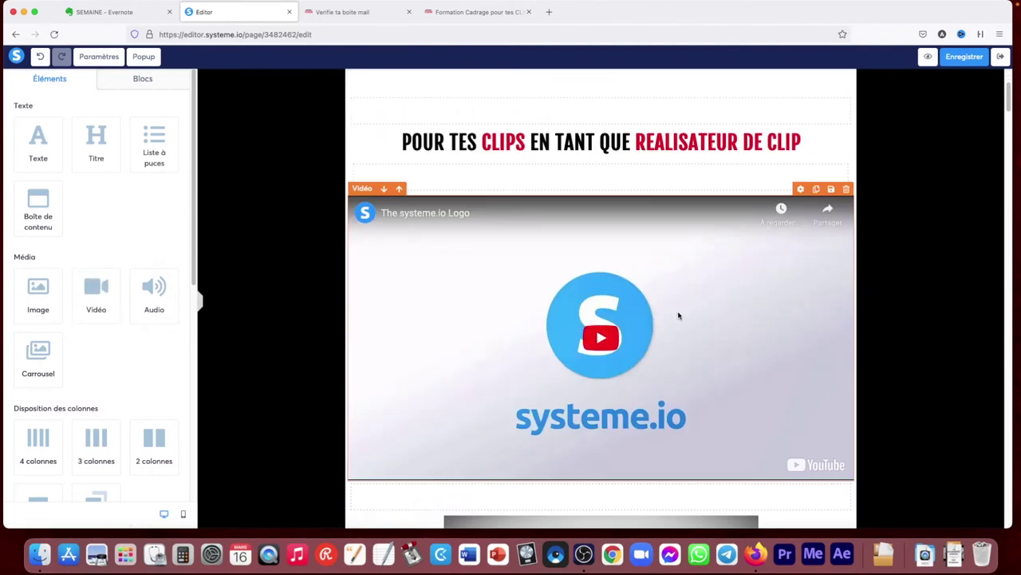
{"action": "left_click", "coordinate": [678, 316]}
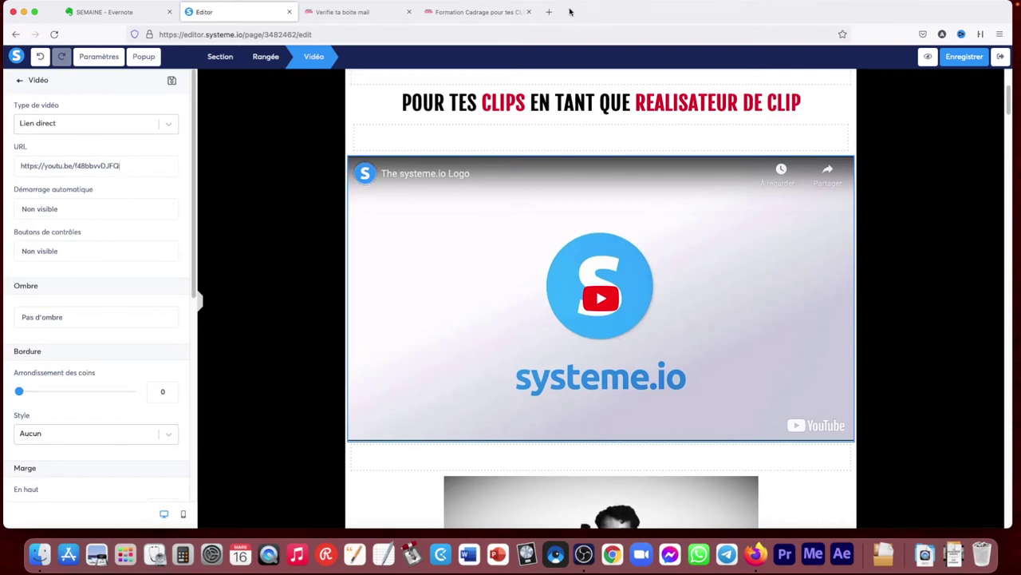
{"action": "left_click", "coordinate": [528, 12]}
{"action": "left_click", "coordinate": [409, 12]}
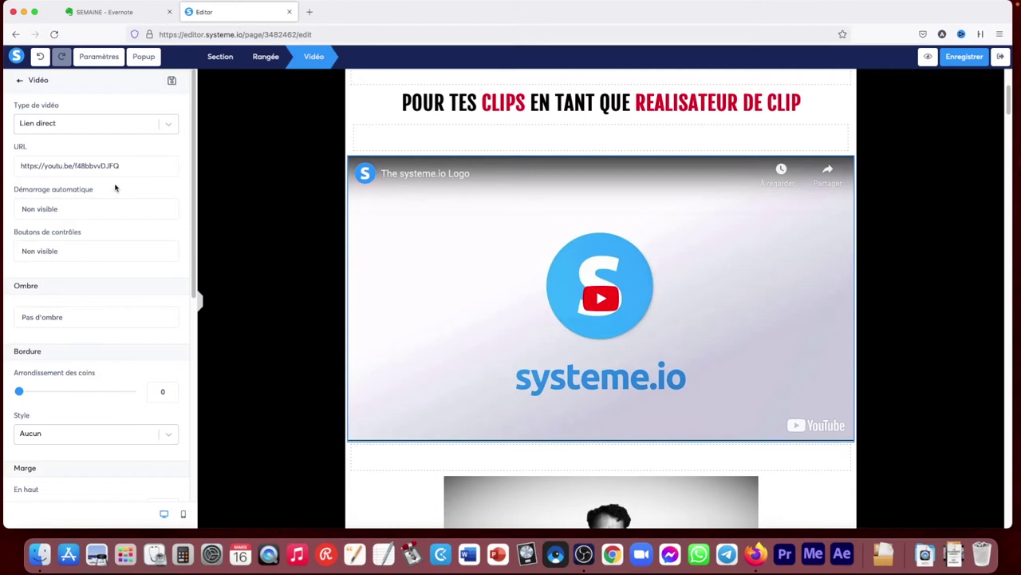
{"action": "left_click", "coordinate": [83, 210]}
{"action": "left_click", "coordinate": [108, 164]}
Set the video source to Envoyer un fichier, insert TESTMoodboardSynopsis.mp4, and preview the live page
{"action": "left_click", "coordinate": [130, 121]}
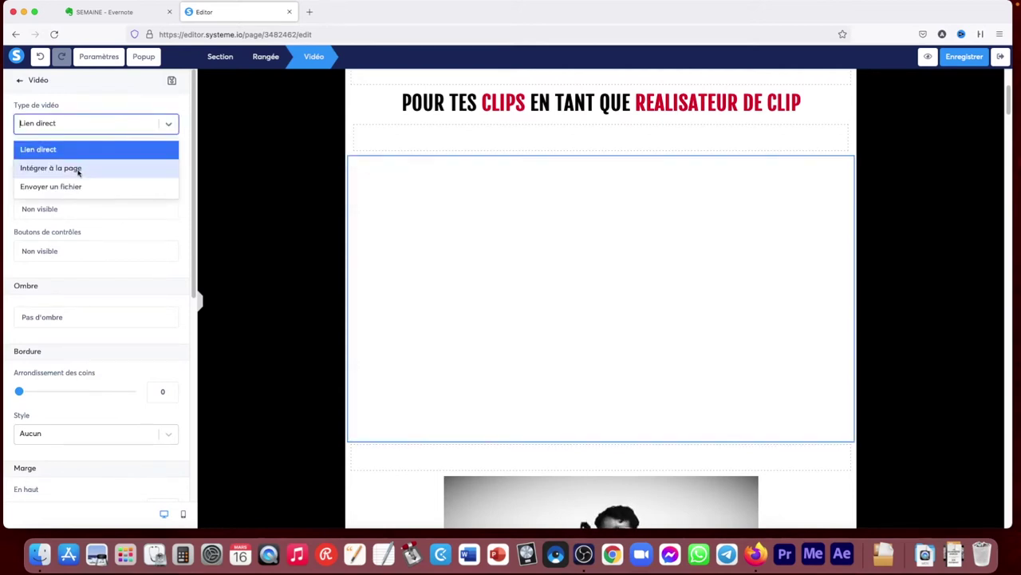
{"action": "left_click", "coordinate": [78, 169]}
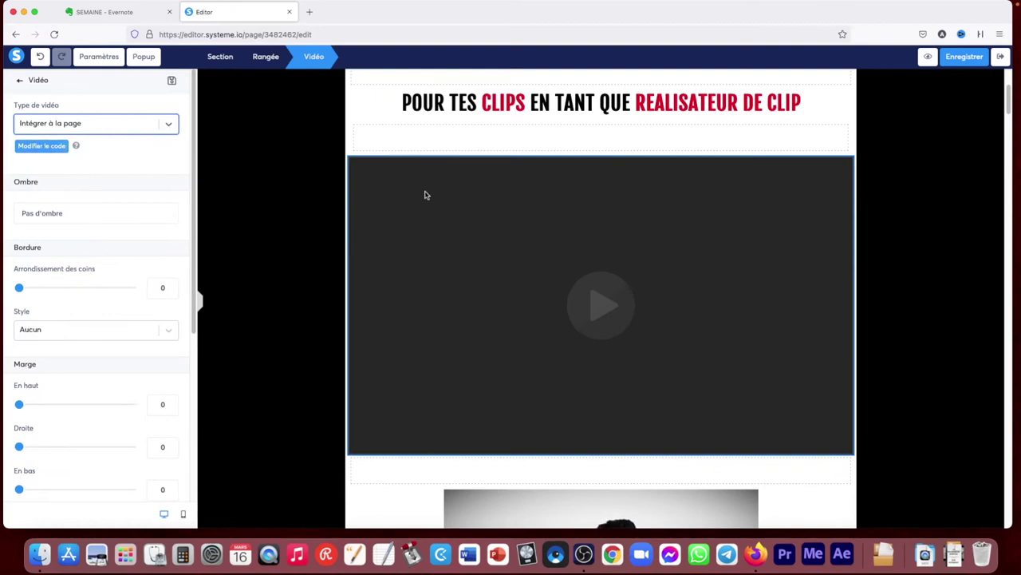
{"action": "left_click", "coordinate": [167, 126]}
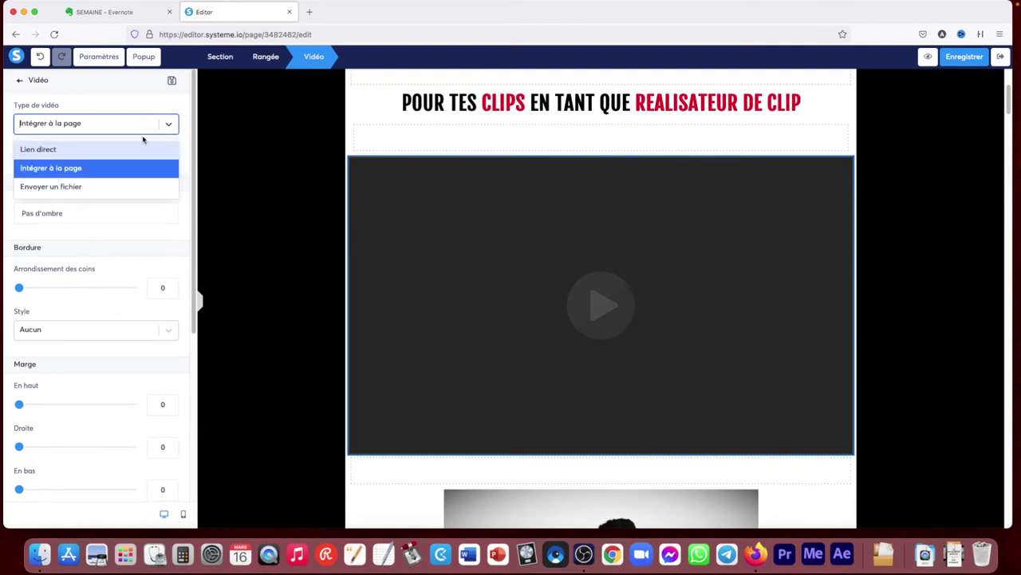
{"action": "left_click", "coordinate": [71, 185]}
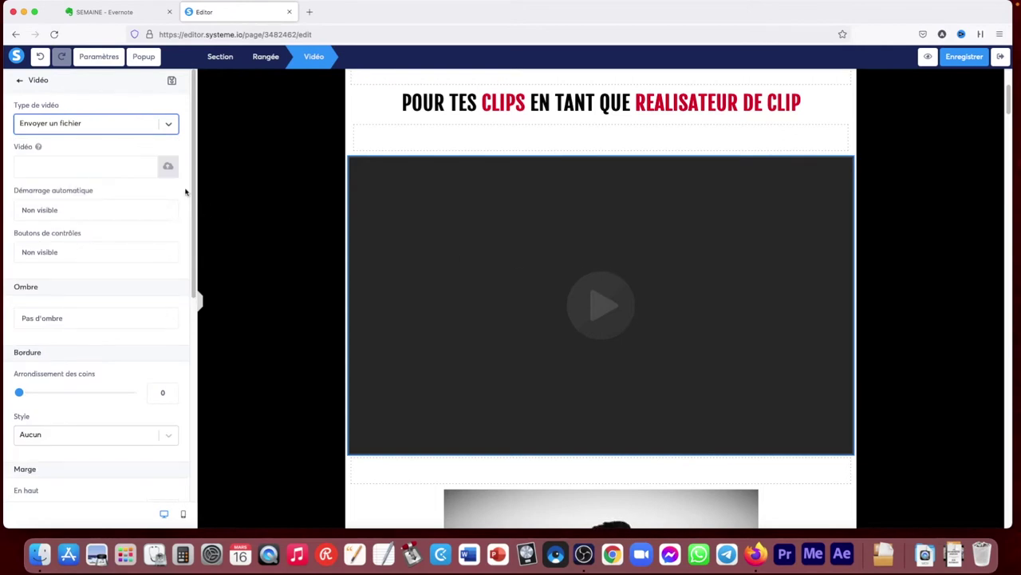
{"action": "left_click", "coordinate": [168, 166]}
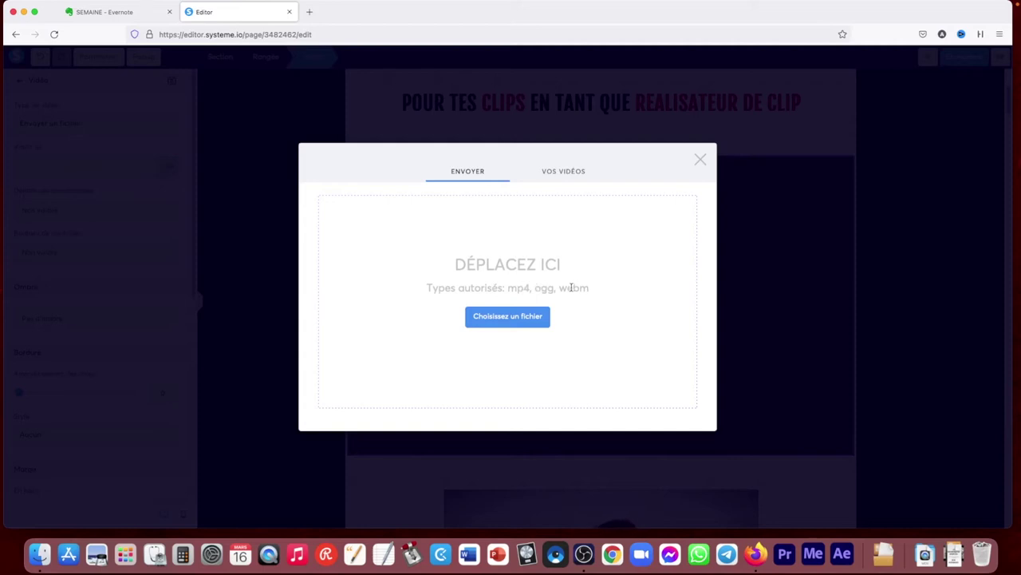
{"action": "left_click", "coordinate": [565, 172]}
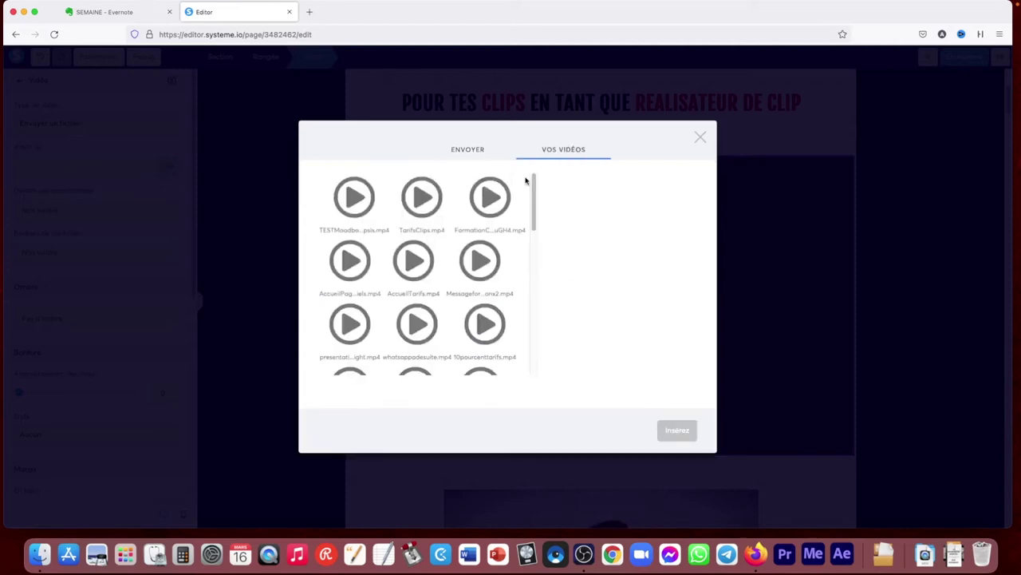
{"action": "left_click", "coordinate": [360, 209]}
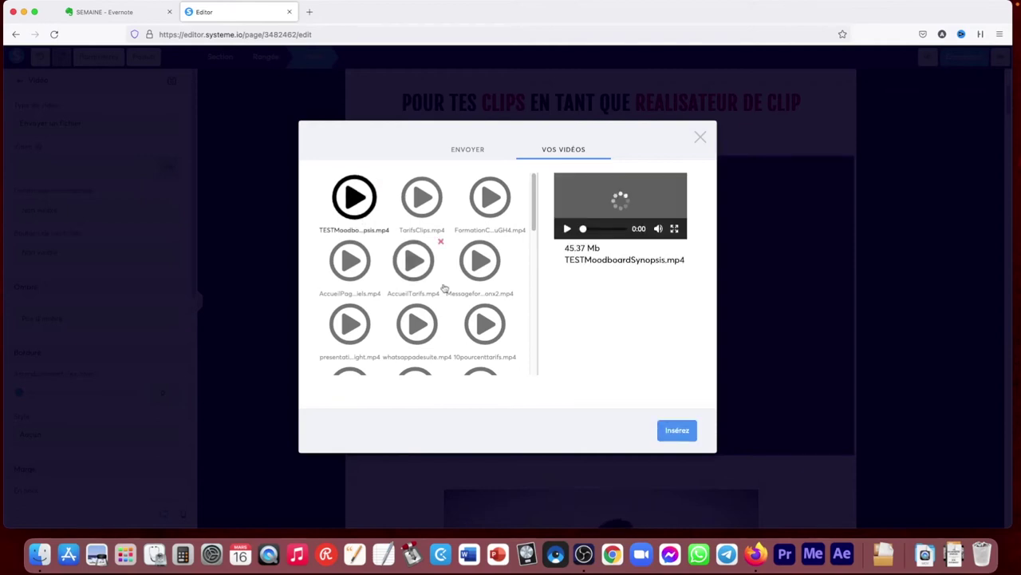
{"action": "left_click", "coordinate": [678, 431]}
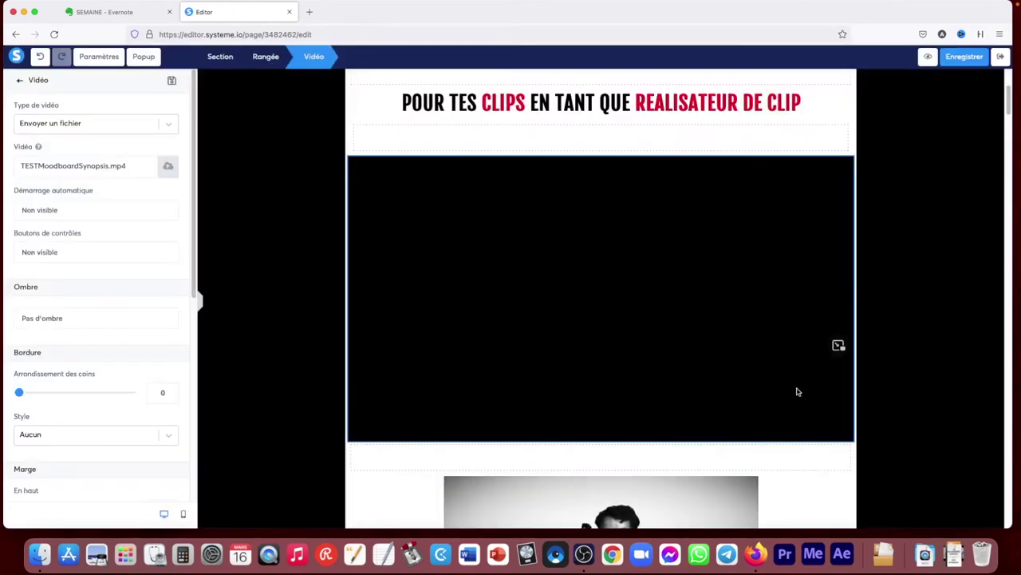
{"action": "left_click", "coordinate": [928, 57]}
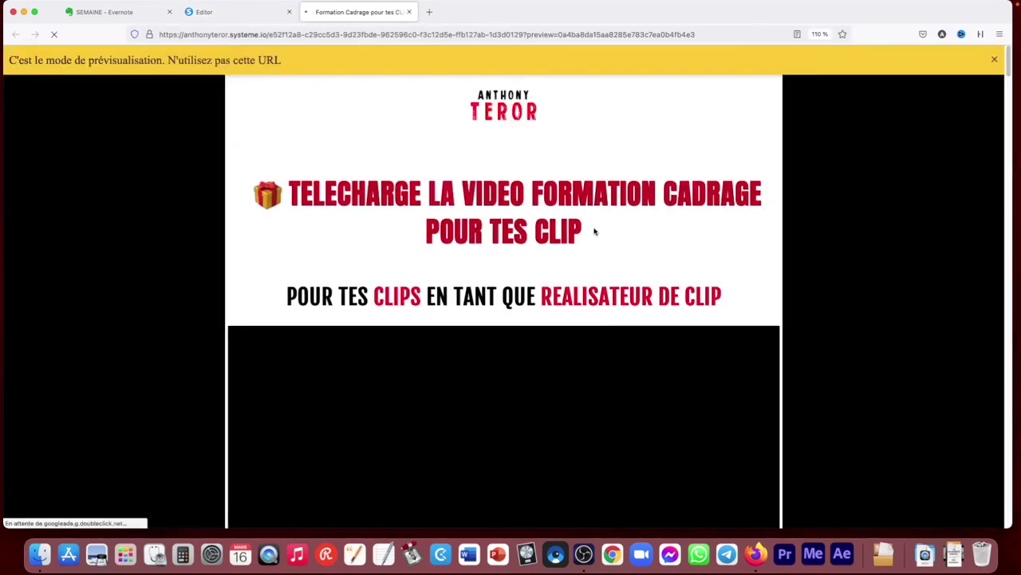
Back in the editor, insert TarifsClips.mp4 from Vos vidéos into the video block
{"action": "scroll", "coordinate": [523, 319], "scroll_direction": "down", "scroll_amount": 3}
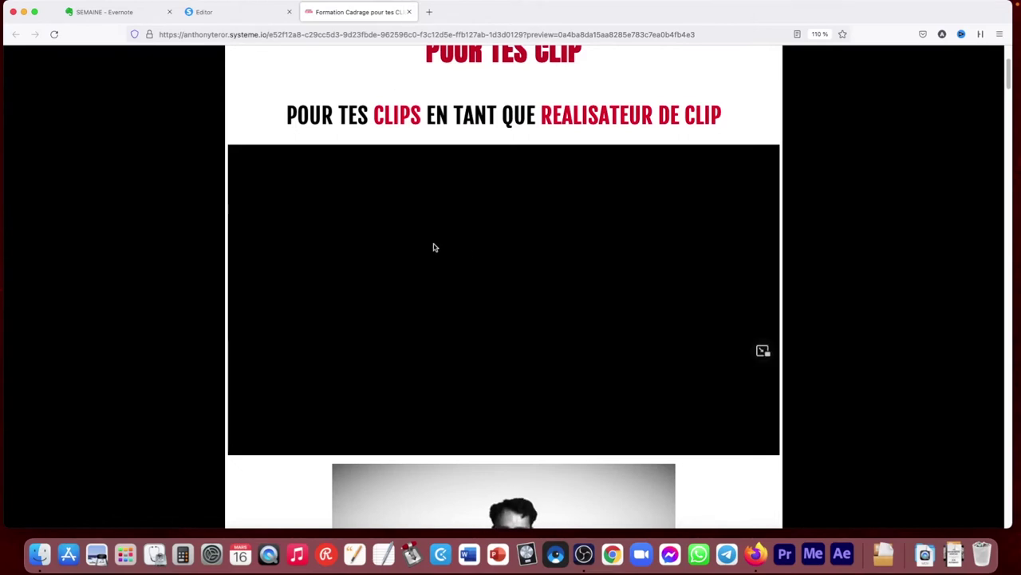
{"action": "left_click", "coordinate": [409, 12]}
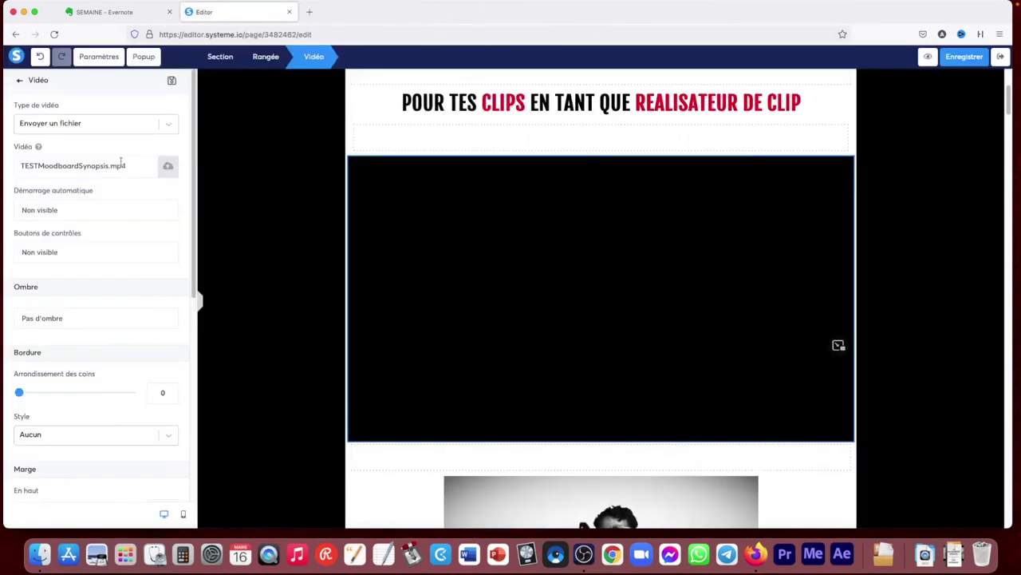
{"action": "left_click", "coordinate": [166, 167]}
{"action": "left_click", "coordinate": [571, 179]}
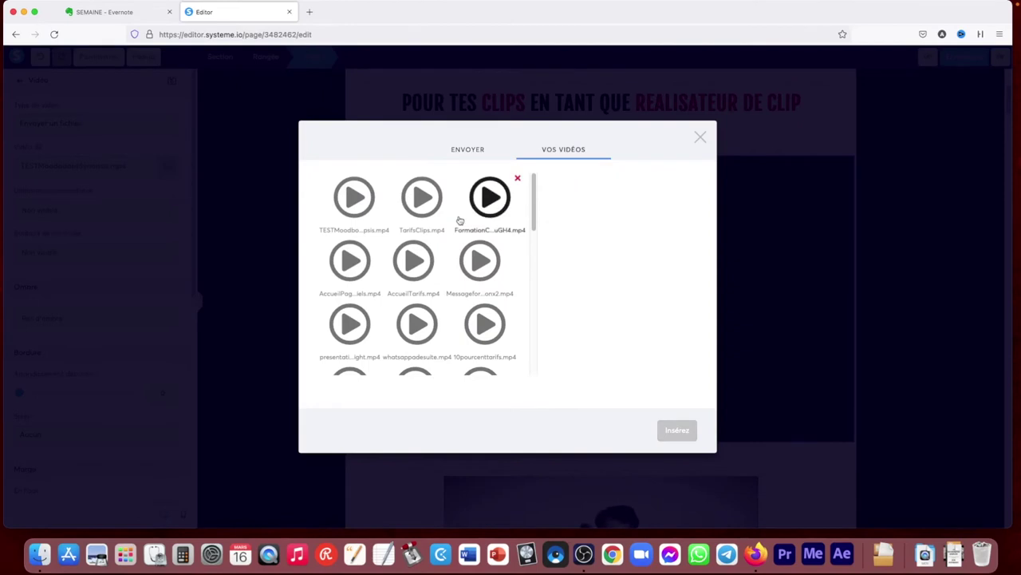
{"action": "left_click", "coordinate": [421, 198]}
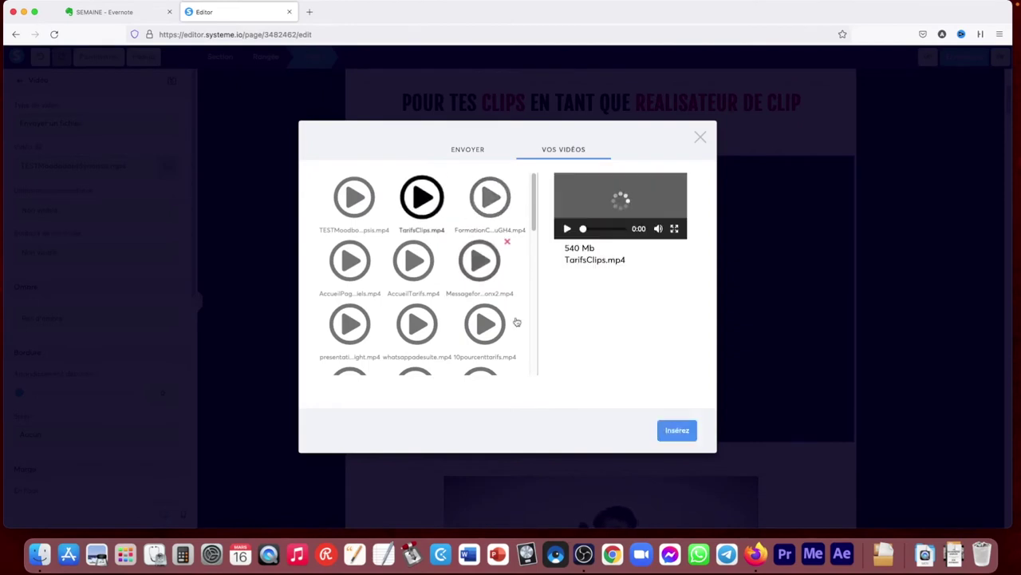
{"action": "left_click", "coordinate": [680, 431]}
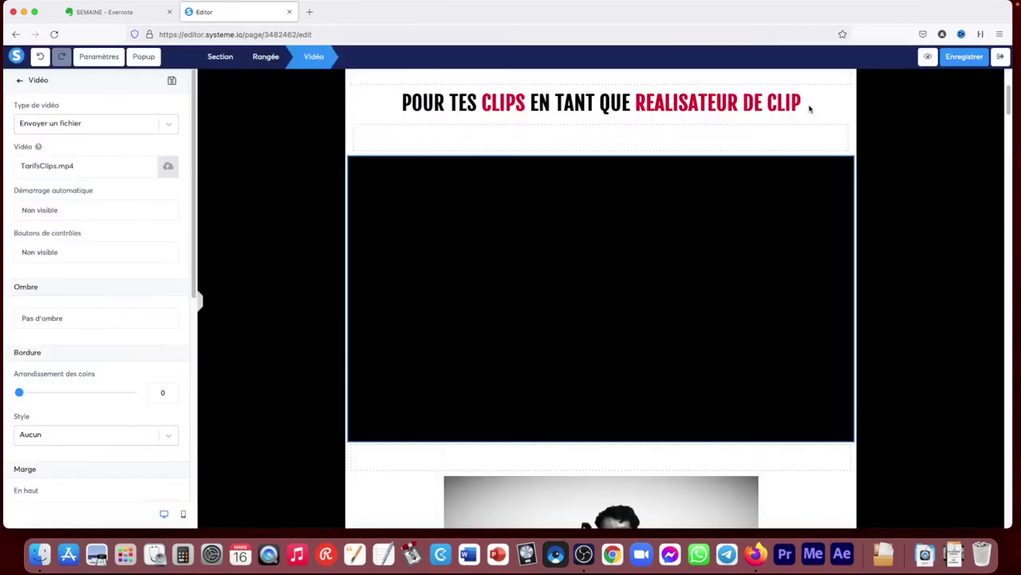
{"action": "left_click", "coordinate": [916, 187]}
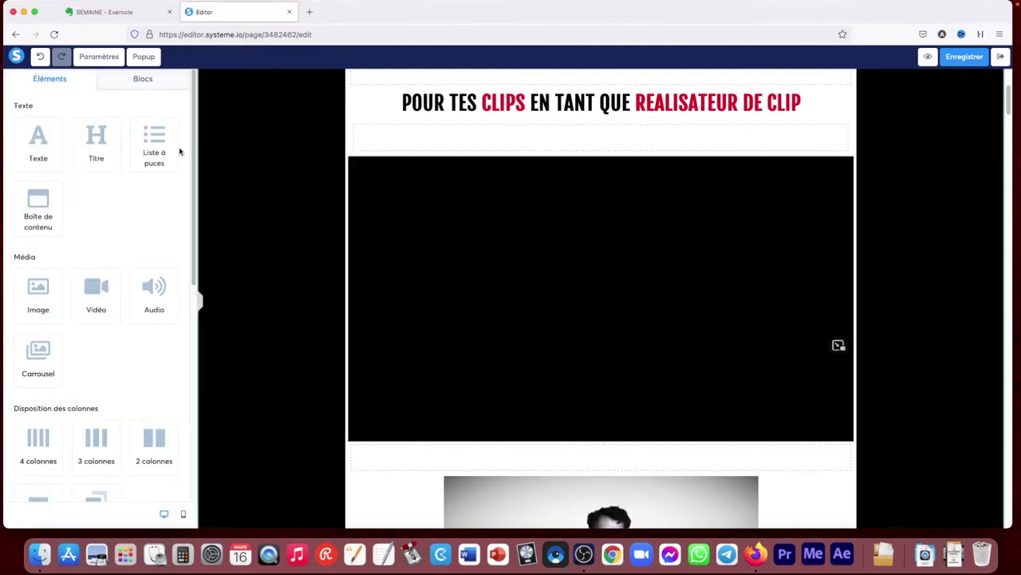
Switch the video type to Intégrer à la page, then delete the video block
{"action": "left_click", "coordinate": [455, 212]}
{"action": "left_click", "coordinate": [79, 124]}
{"action": "left_click", "coordinate": [62, 169]}
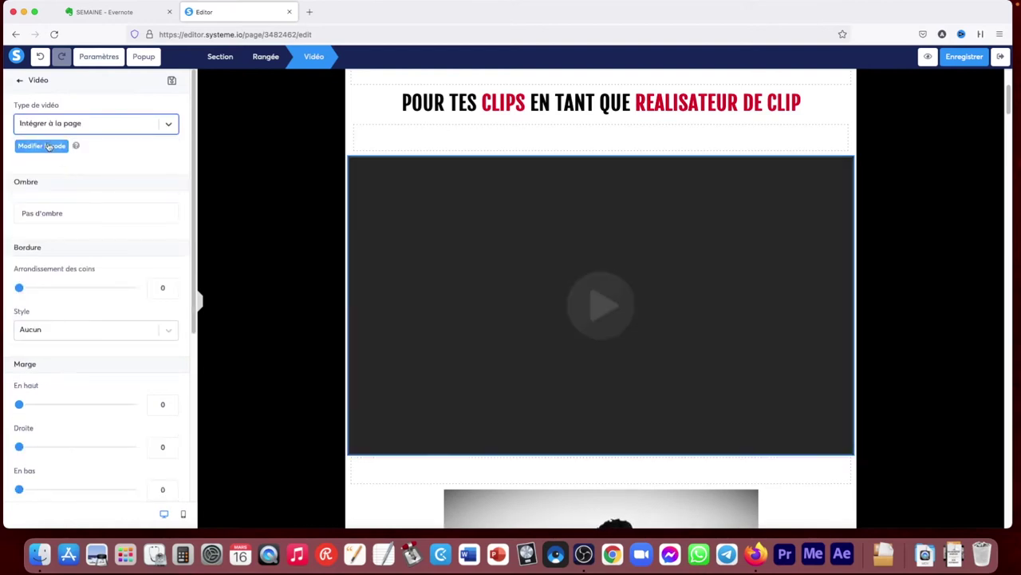
{"action": "left_click", "coordinate": [937, 248]}
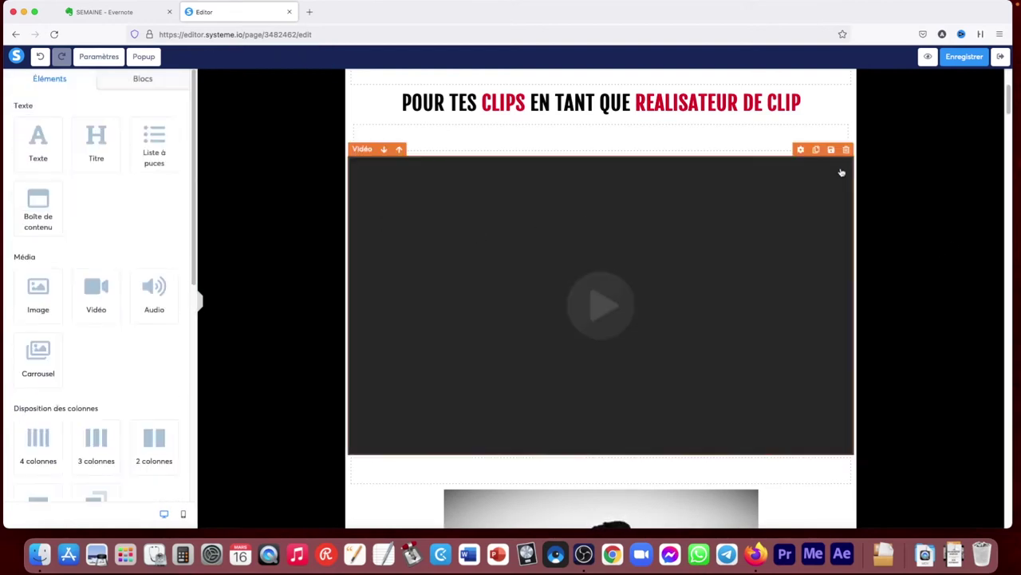
{"action": "left_click", "coordinate": [848, 150]}
{"action": "left_click", "coordinate": [585, 304]}
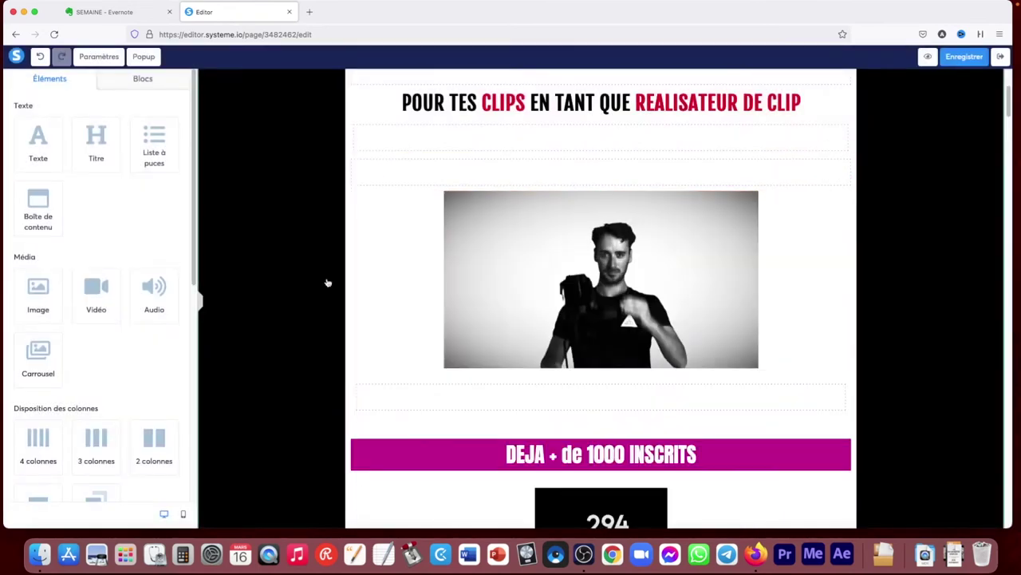
{"action": "left_click_drag", "start_coordinate": [151, 294], "coordinate": [393, 160]}
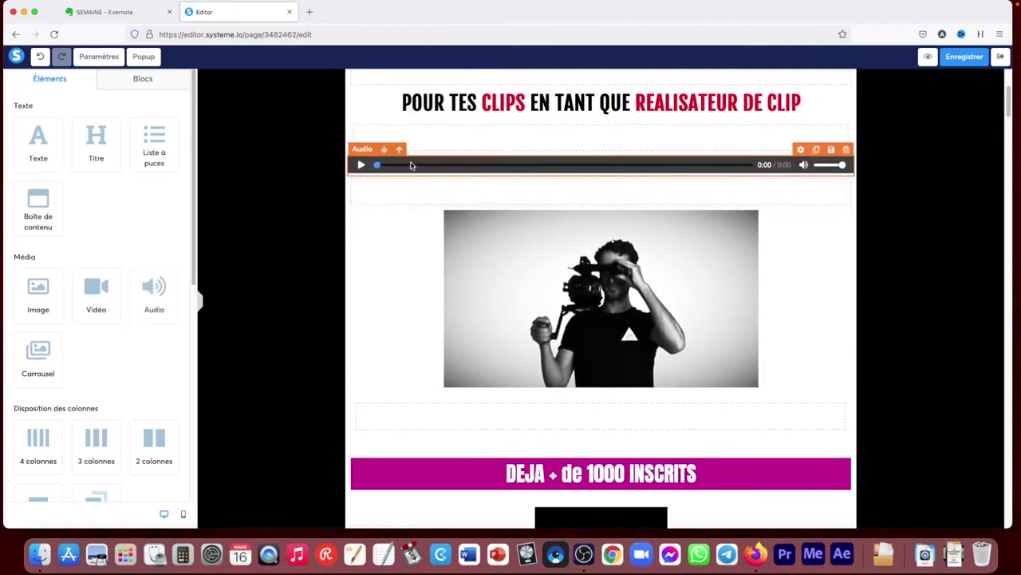
{"action": "scroll", "coordinate": [226, 288], "scroll_direction": "up", "scroll_amount": 1}
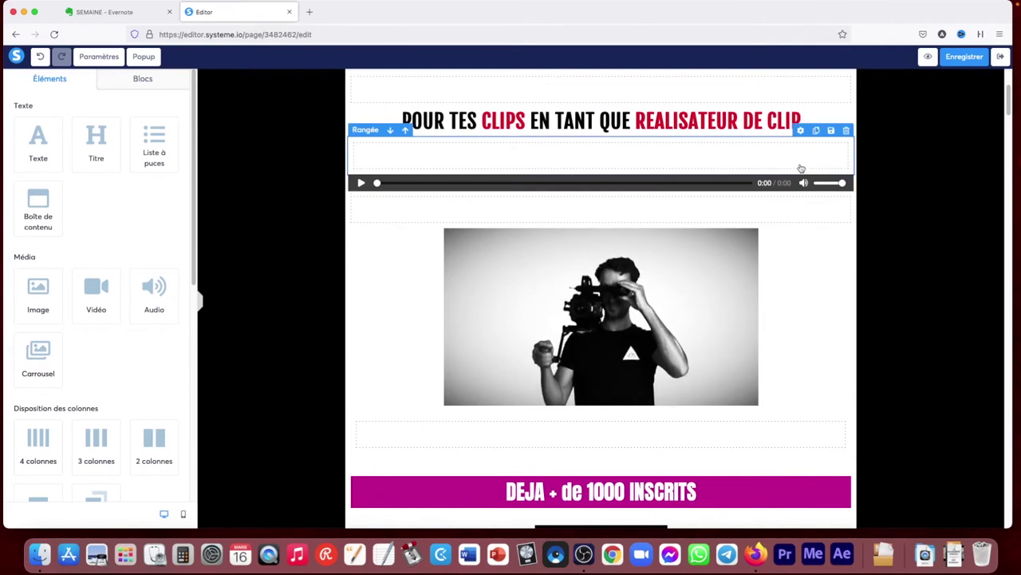
{"action": "left_click", "coordinate": [800, 170]}
{"action": "scroll", "coordinate": [312, 166], "scroll_direction": "up", "scroll_amount": 3}
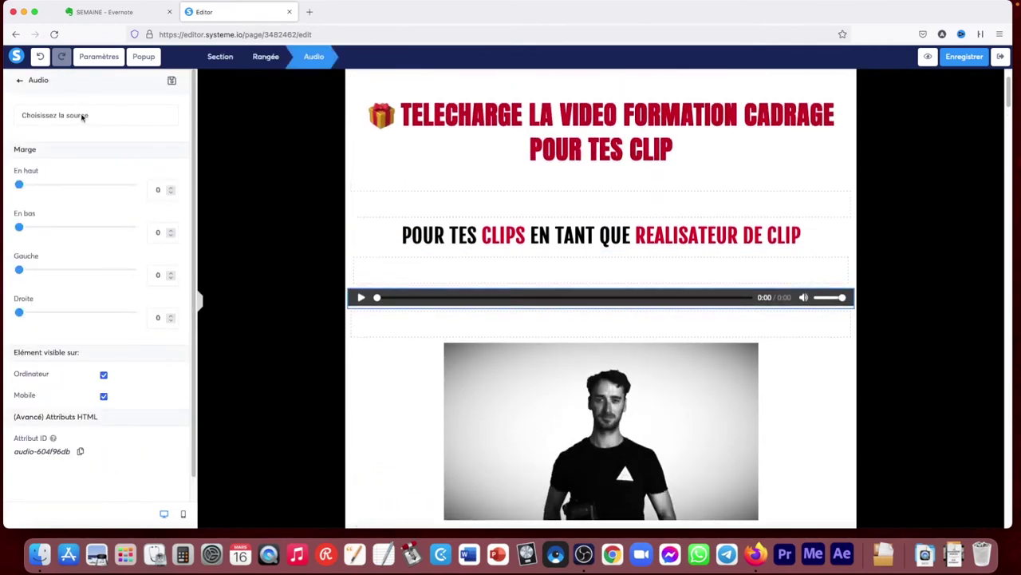
{"action": "left_click", "coordinate": [800, 283]}
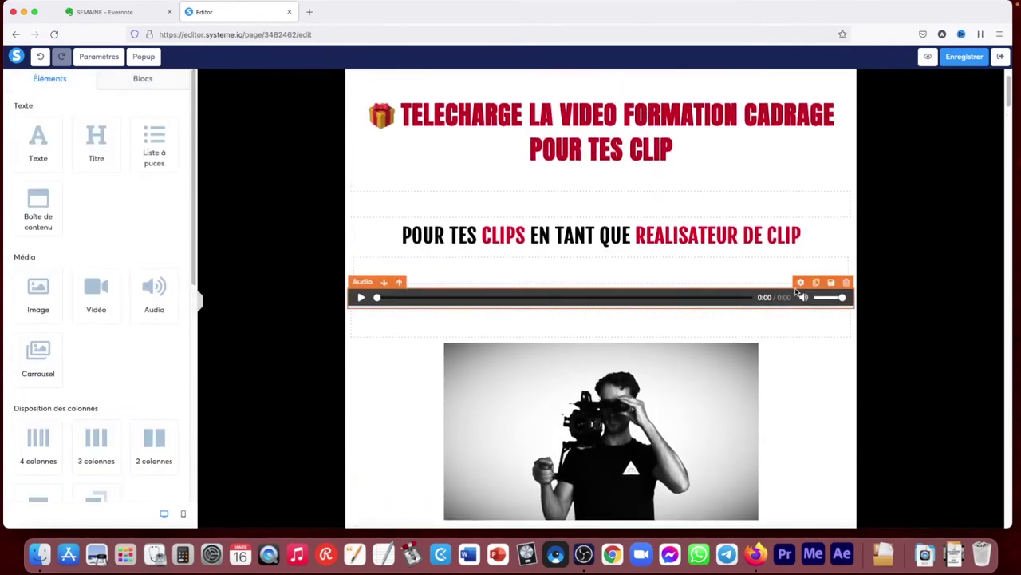
{"action": "left_click", "coordinate": [799, 283]}
{"action": "left_click", "coordinate": [70, 118]}
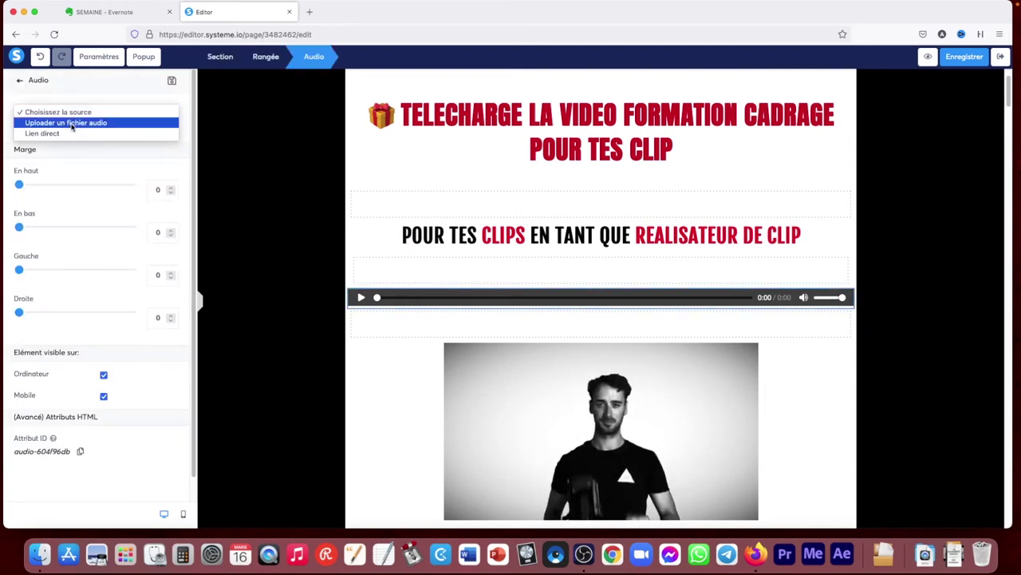
{"action": "left_click", "coordinate": [72, 123]}
{"action": "left_click", "coordinate": [178, 150]}
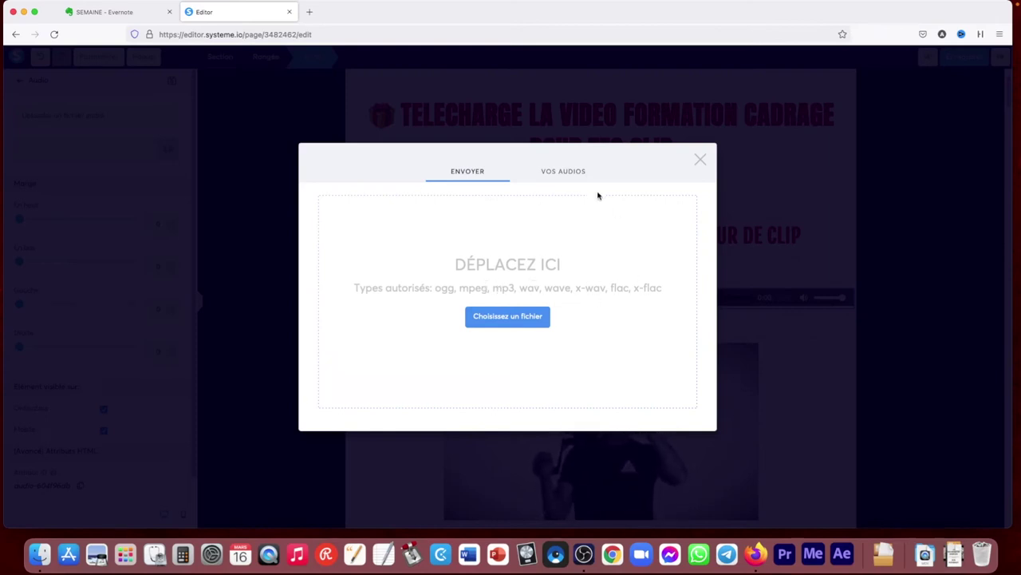
{"action": "left_click", "coordinate": [564, 174]}
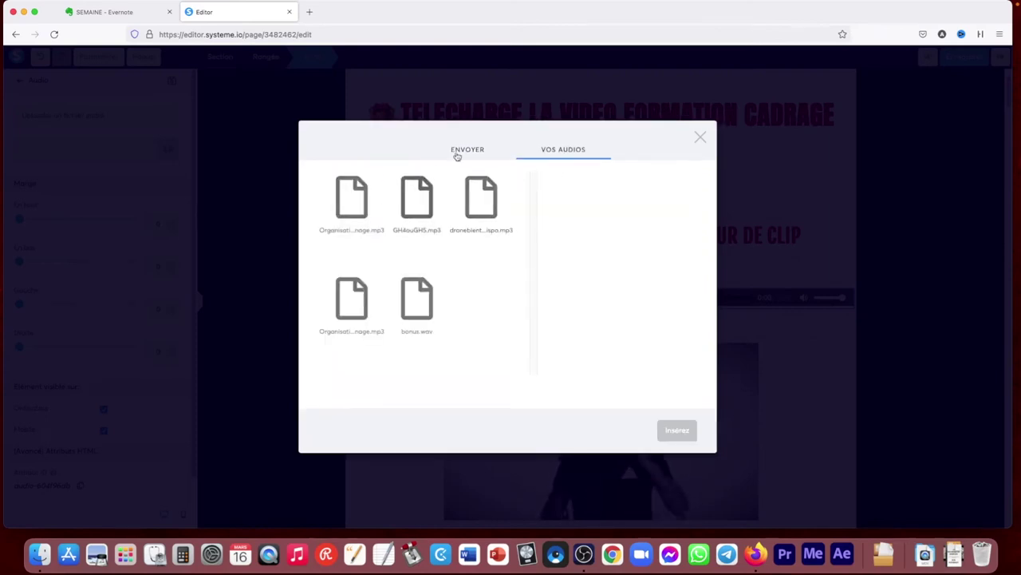
{"action": "left_click", "coordinate": [465, 170]}
{"action": "left_click", "coordinate": [699, 161]}
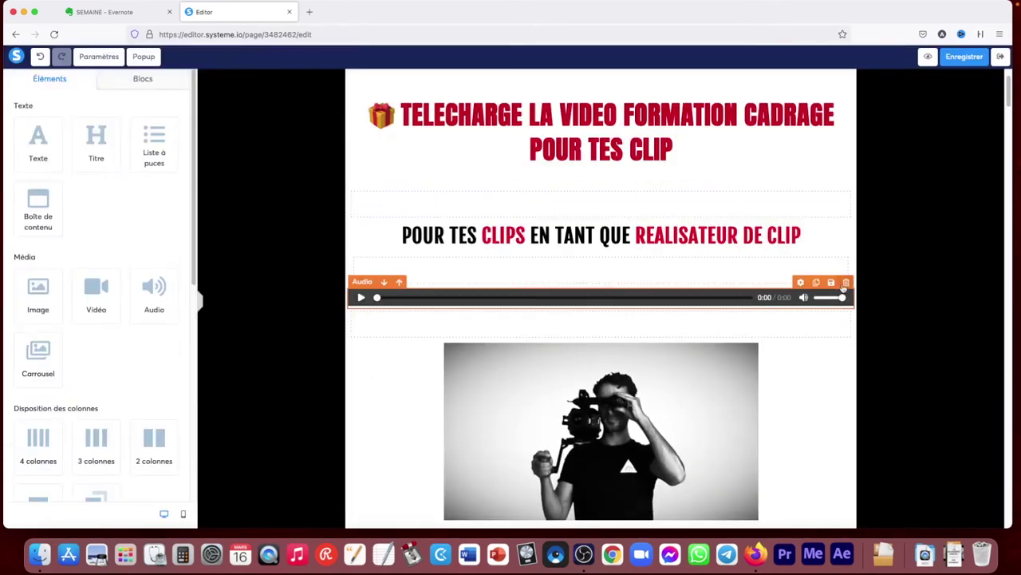
{"action": "left_click", "coordinate": [846, 281]}
{"action": "left_click", "coordinate": [586, 305]}
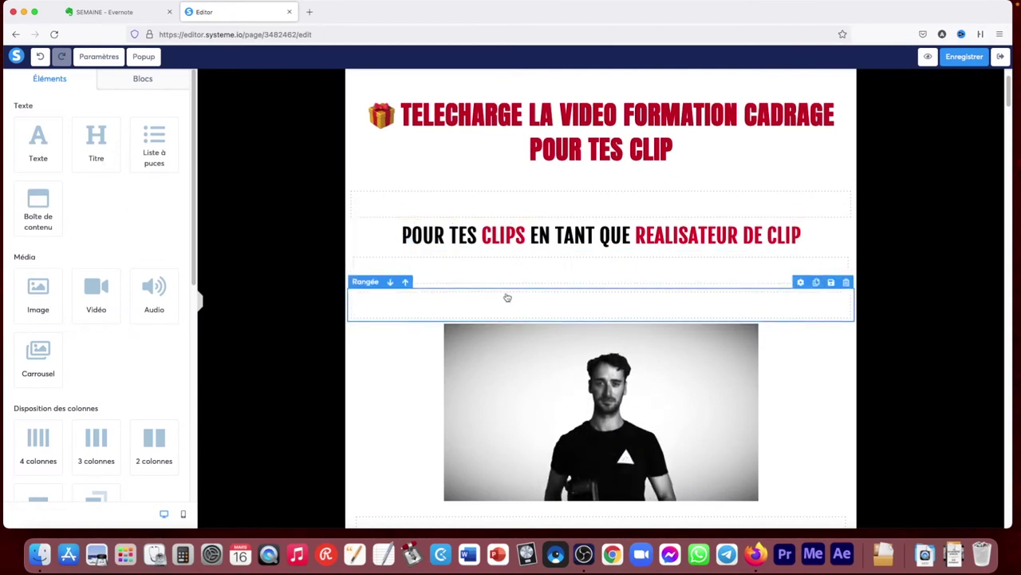
{"action": "scroll", "coordinate": [111, 272], "scroll_direction": "down", "scroll_amount": 3}
Add a carousel, give it a second zone, and move Zone n°1 below Zone n°2
{"action": "left_click_drag", "start_coordinate": [44, 275], "coordinate": [631, 344]}
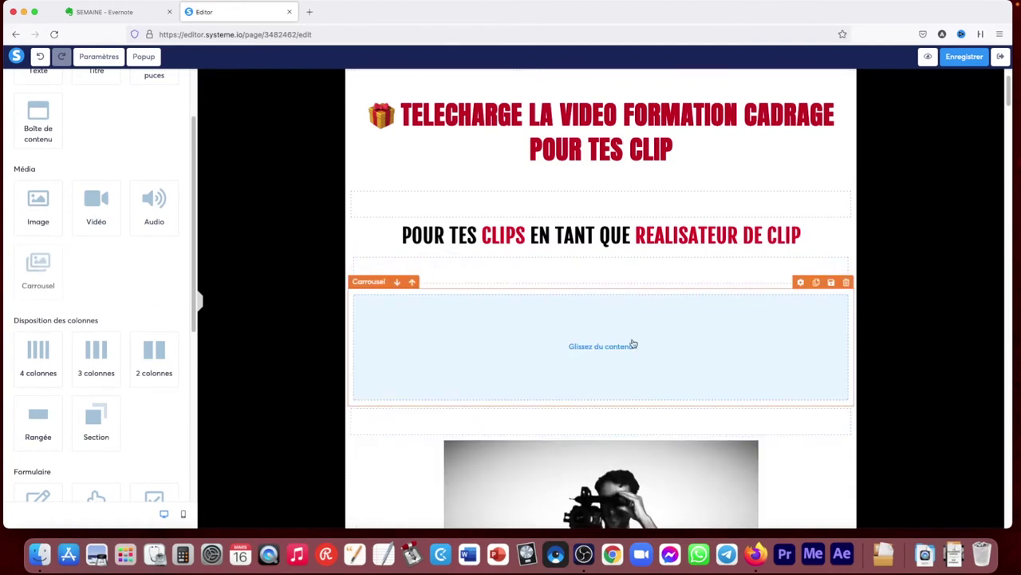
{"action": "left_click", "coordinate": [651, 347]}
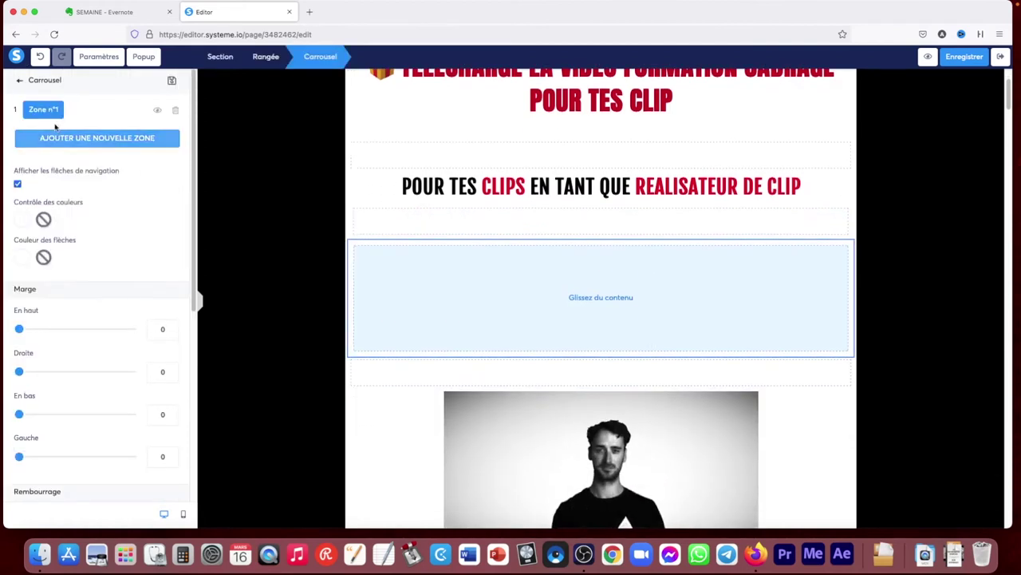
{"action": "scroll", "coordinate": [104, 199], "scroll_direction": "down", "scroll_amount": 3}
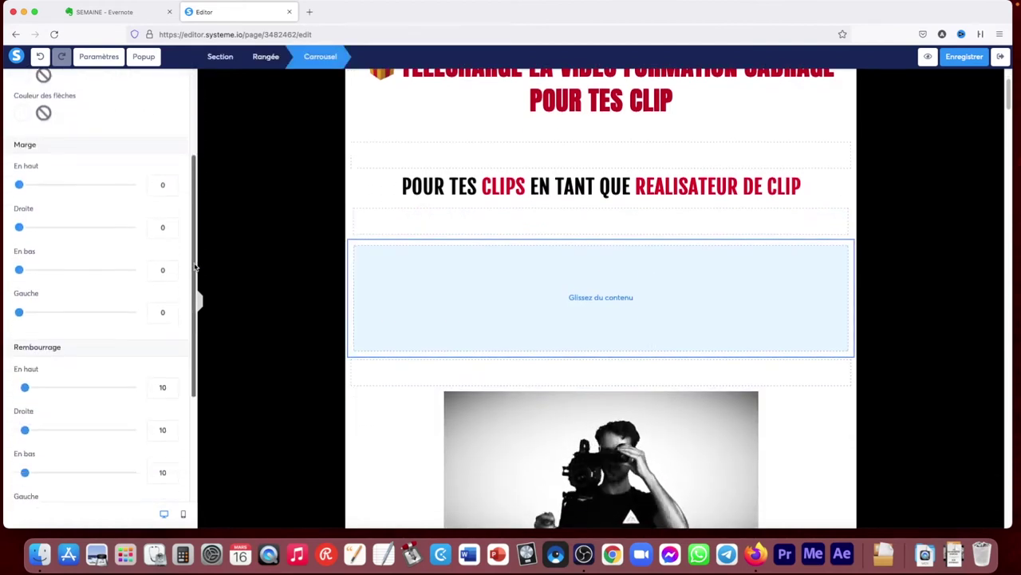
{"action": "scroll", "coordinate": [104, 160], "scroll_direction": "up", "scroll_amount": 3}
{"action": "left_click", "coordinate": [80, 138]}
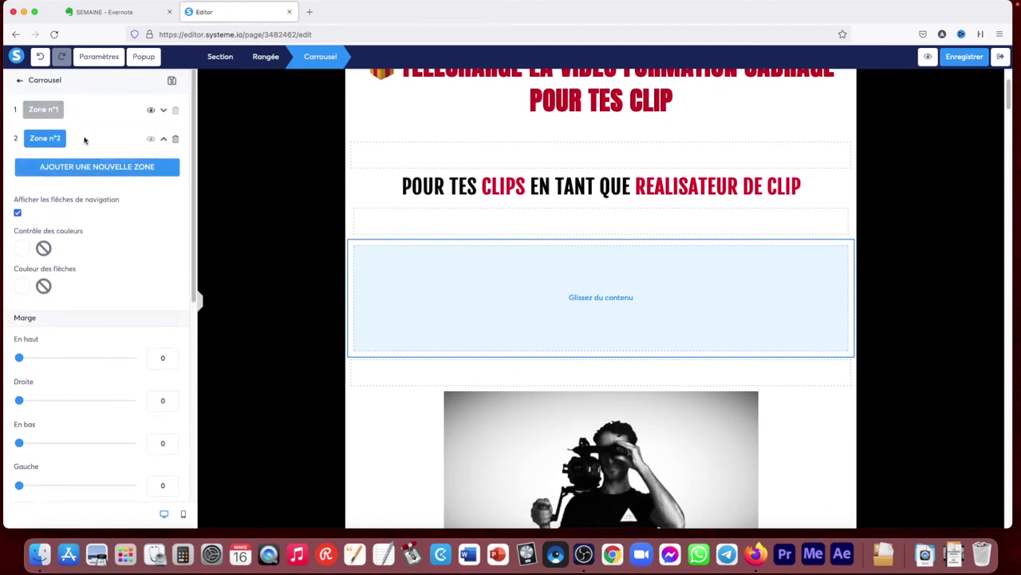
{"action": "left_click", "coordinate": [59, 108]}
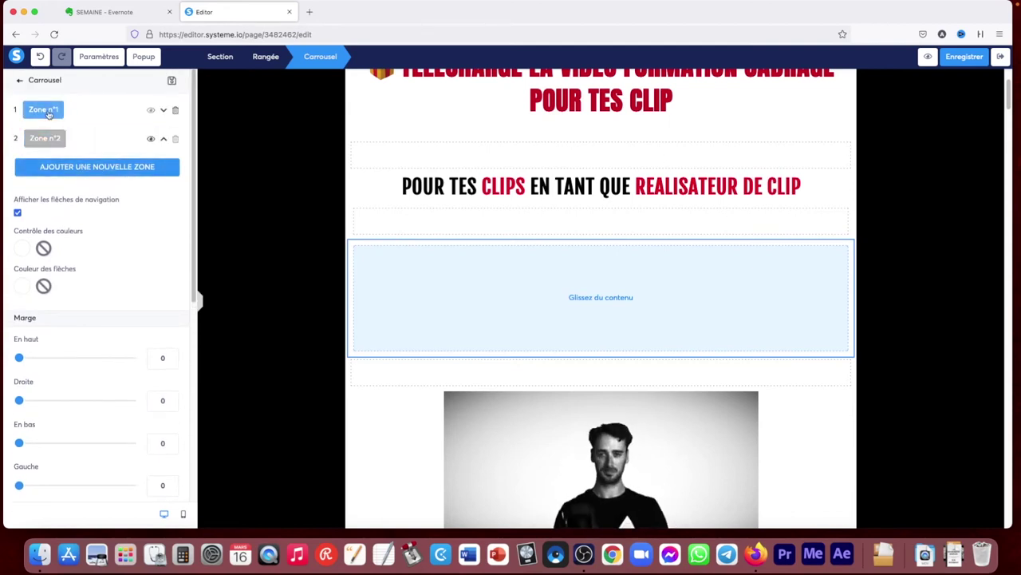
{"action": "left_click", "coordinate": [162, 110]}
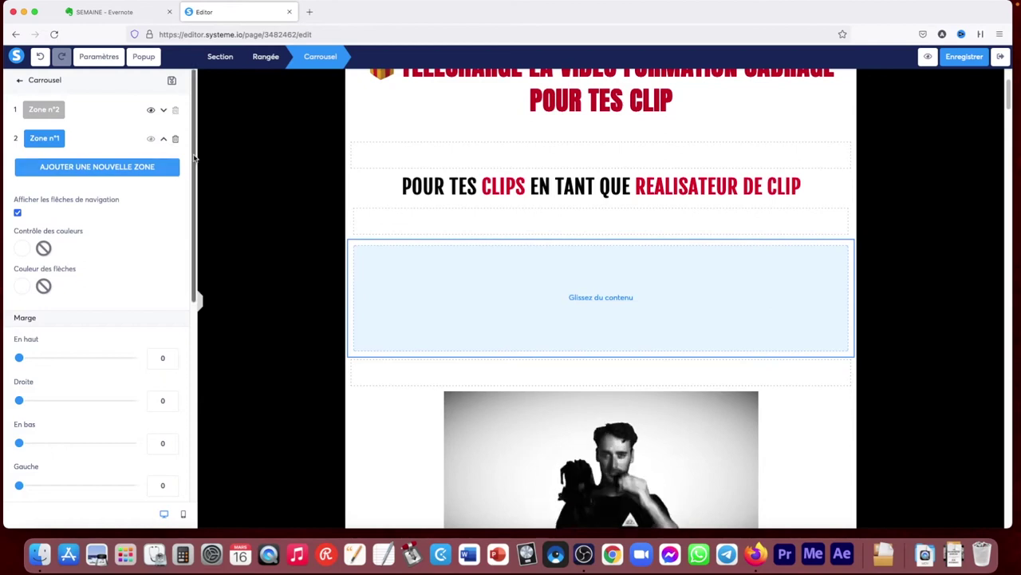
{"action": "left_click", "coordinate": [649, 296]}
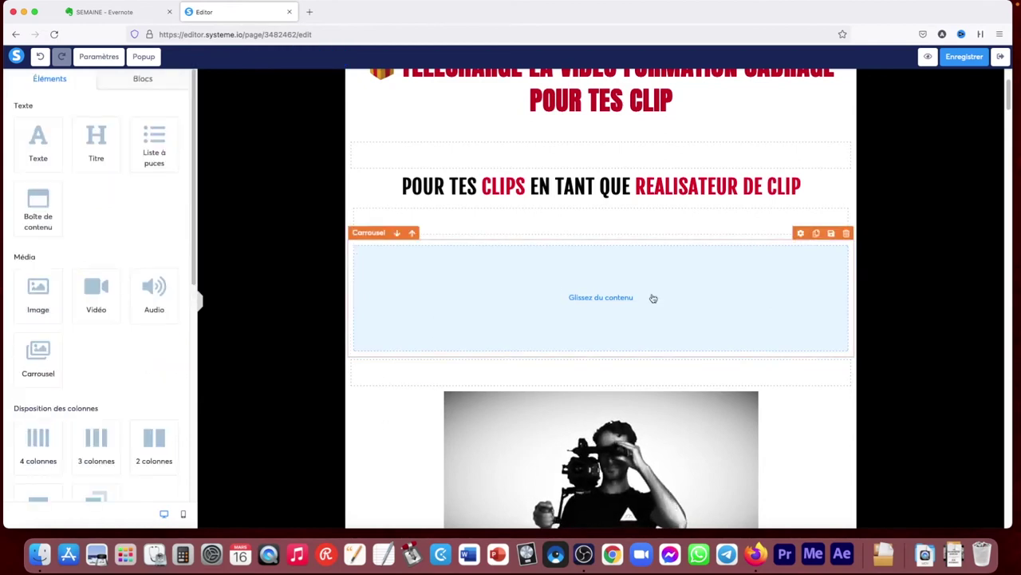
Delete the carousel and place a 4 colonnes row under the subtitle
{"action": "left_click", "coordinate": [846, 233]}
{"action": "key", "text": "Return"}
{"action": "scroll", "coordinate": [122, 203], "scroll_direction": "down", "scroll_amount": 1}
{"action": "scroll", "coordinate": [124, 208], "scroll_direction": "down", "scroll_amount": 4}
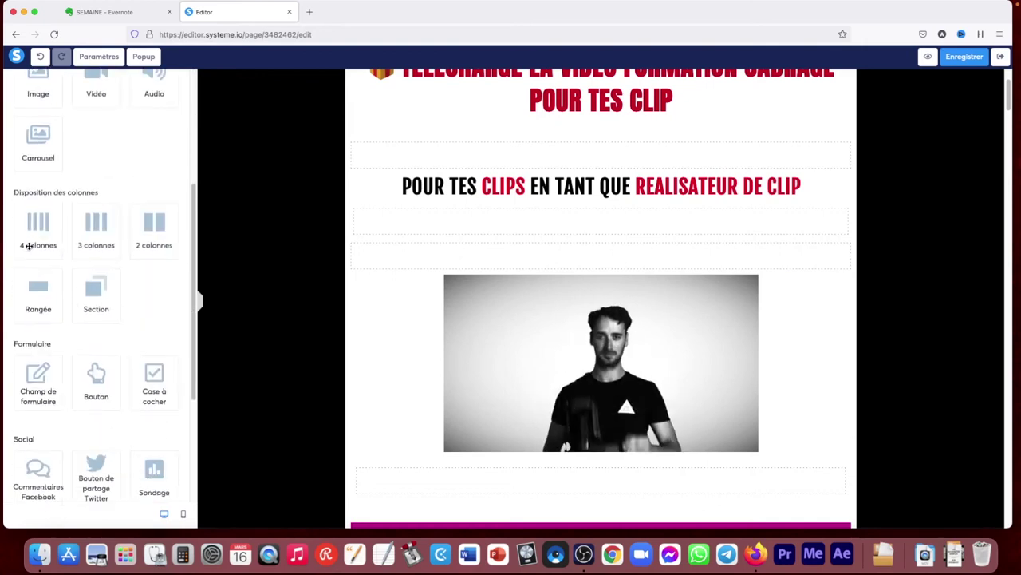
{"action": "left_click_drag", "start_coordinate": [29, 239], "coordinate": [408, 238]}
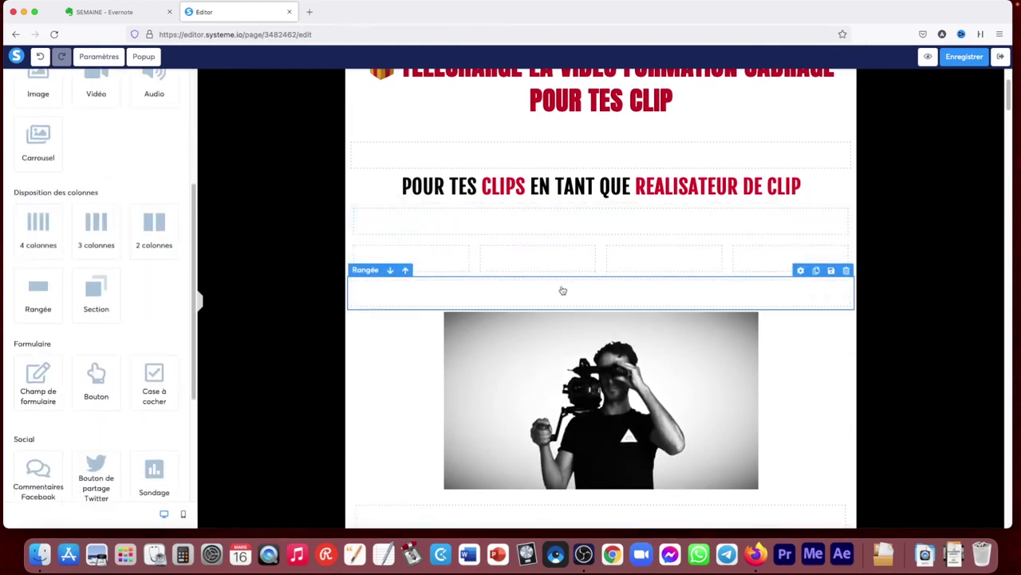
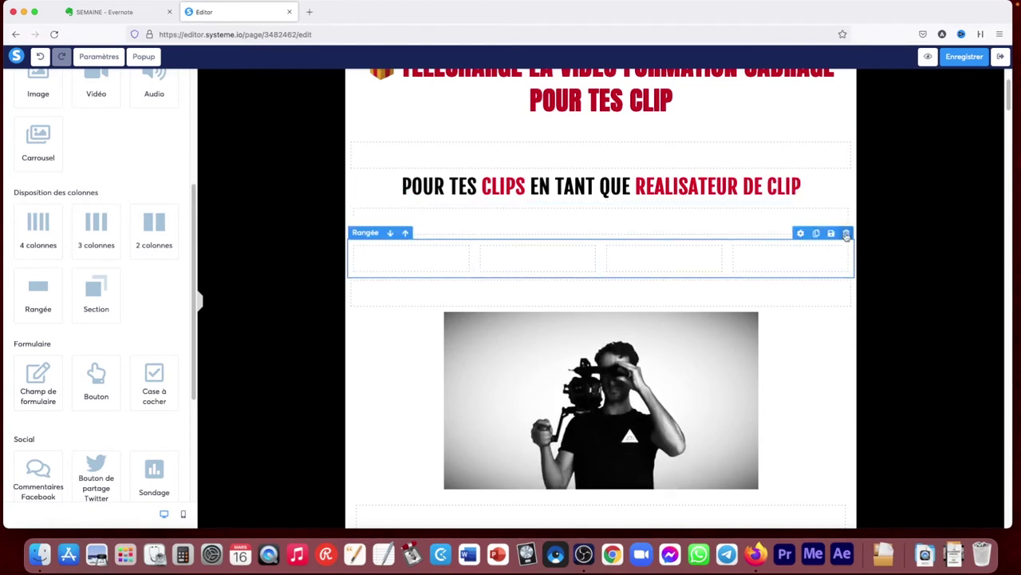
Delete the empty four-column row above the video
{"action": "left_click", "coordinate": [846, 233]}
{"action": "left_click", "coordinate": [586, 304]}
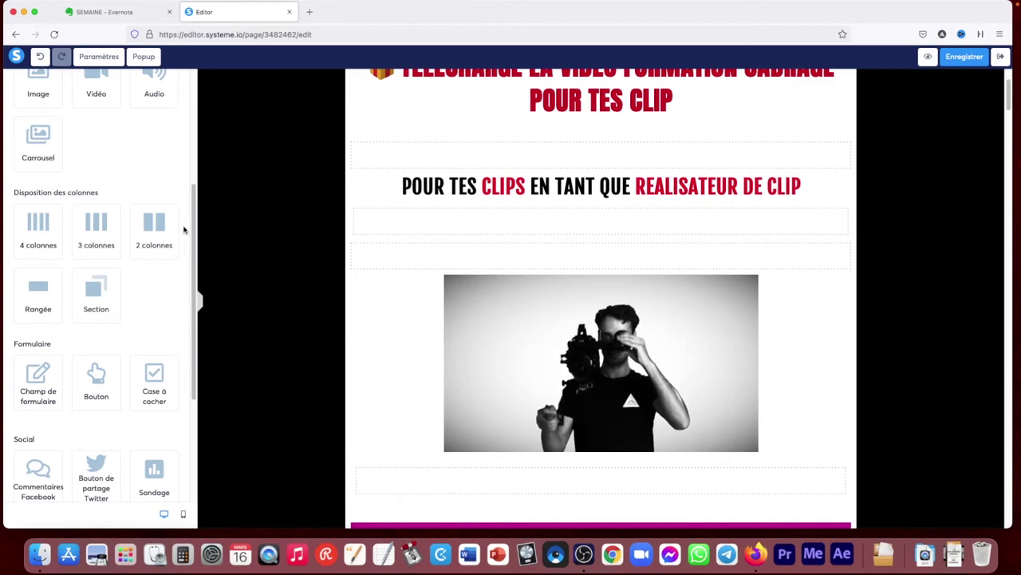
{"action": "scroll", "coordinate": [193, 269], "scroll_direction": "down", "scroll_amount": 3}
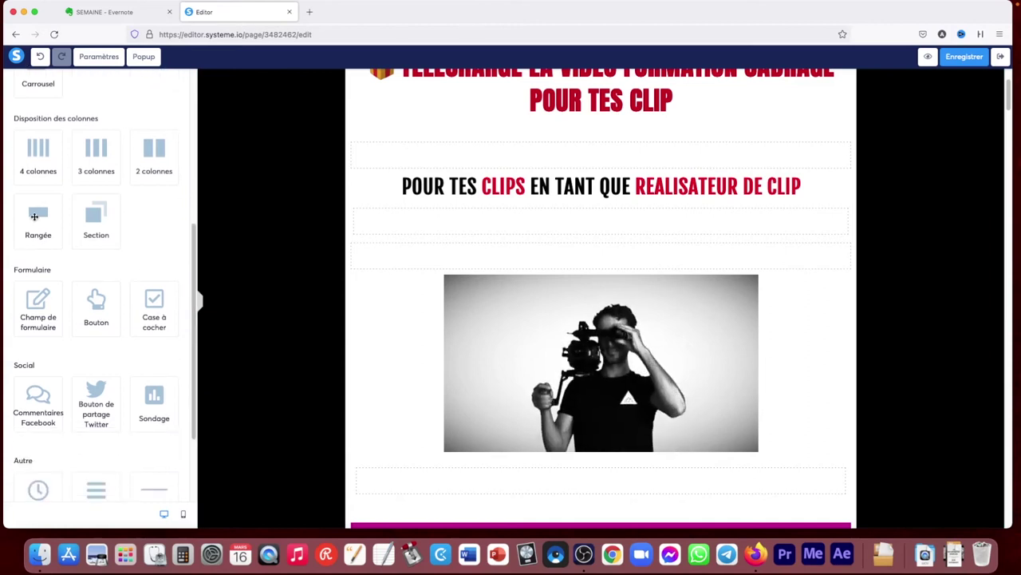
Try a three-column row, remove it, and insert a form field above the video
{"action": "left_click_drag", "start_coordinate": [95, 156], "coordinate": [467, 233]}
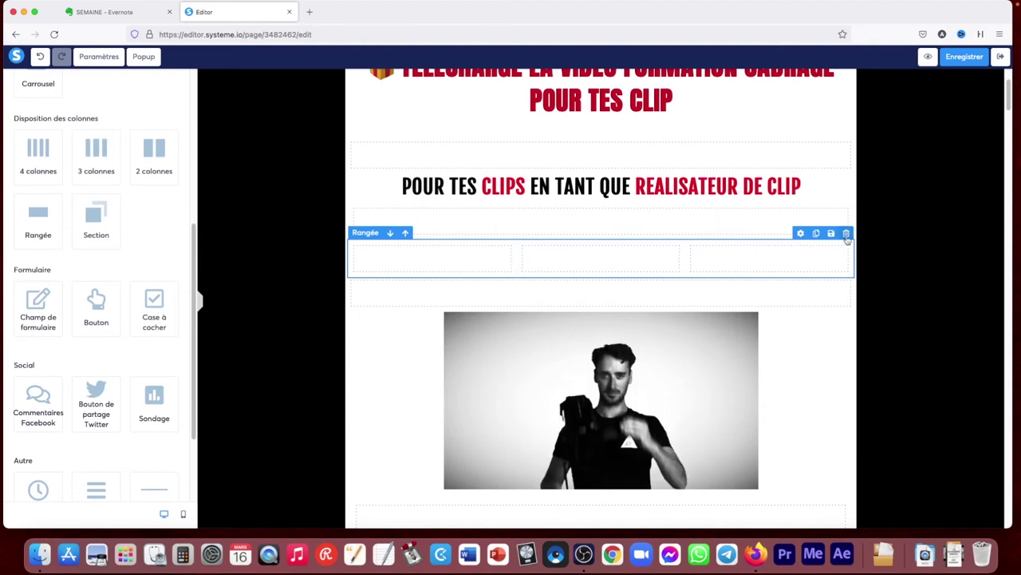
{"action": "left_click", "coordinate": [847, 234]}
{"action": "left_click", "coordinate": [586, 304]}
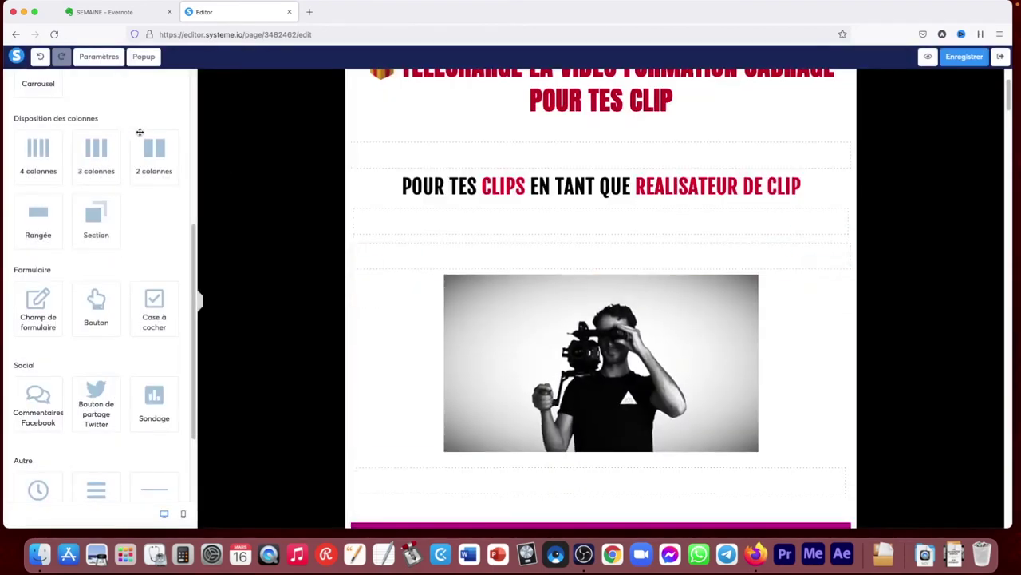
{"action": "left_click_drag", "start_coordinate": [34, 308], "coordinate": [389, 252]}
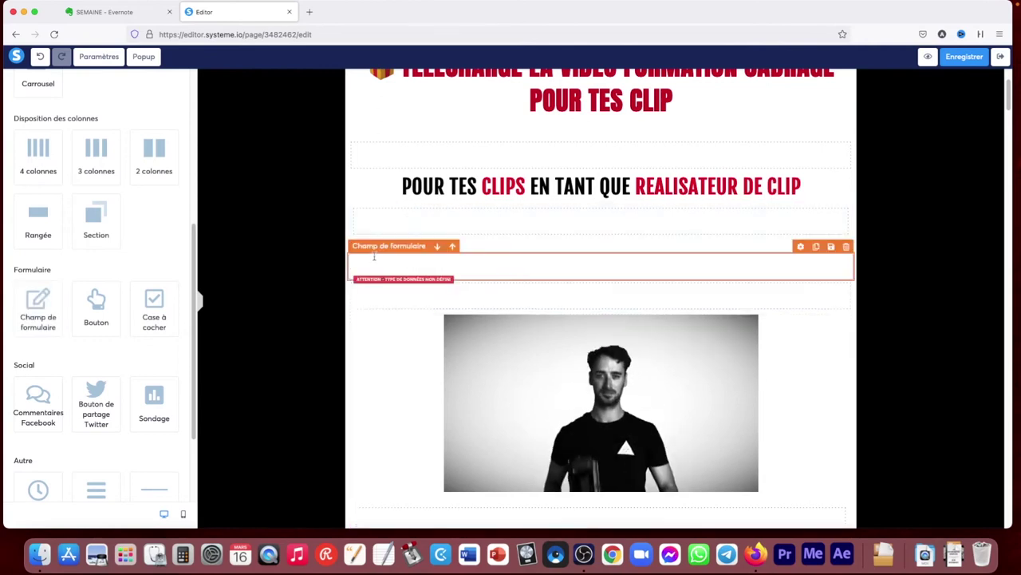
Set the new form field's data type to Email
{"action": "left_click", "coordinate": [431, 265]}
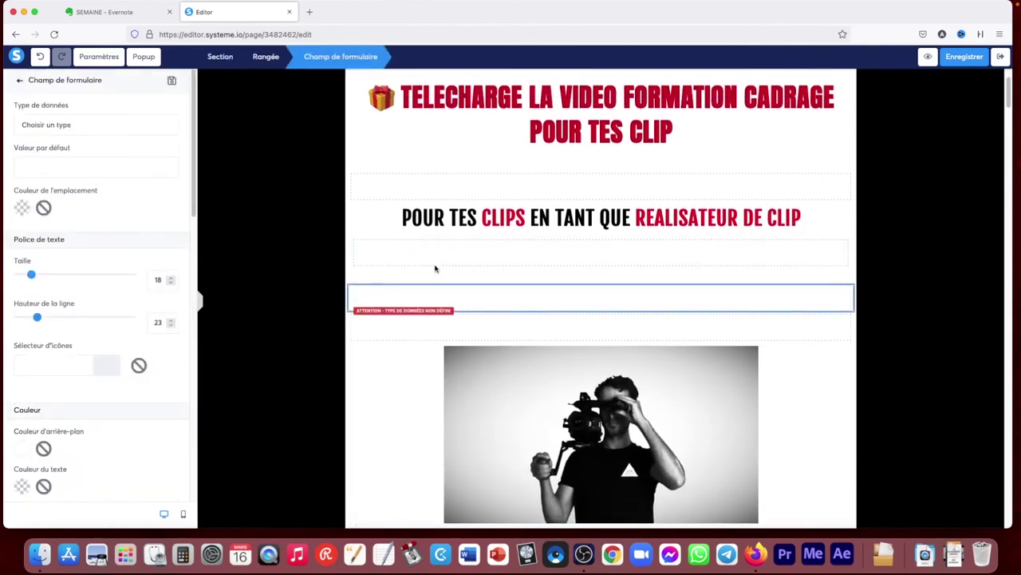
{"action": "left_click", "coordinate": [54, 124]}
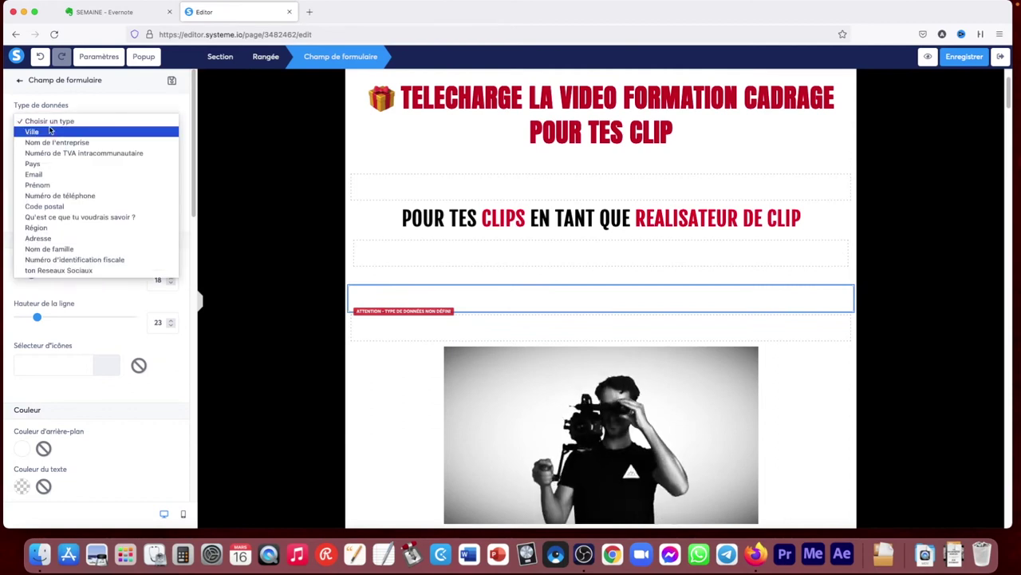
{"action": "left_click", "coordinate": [46, 174]}
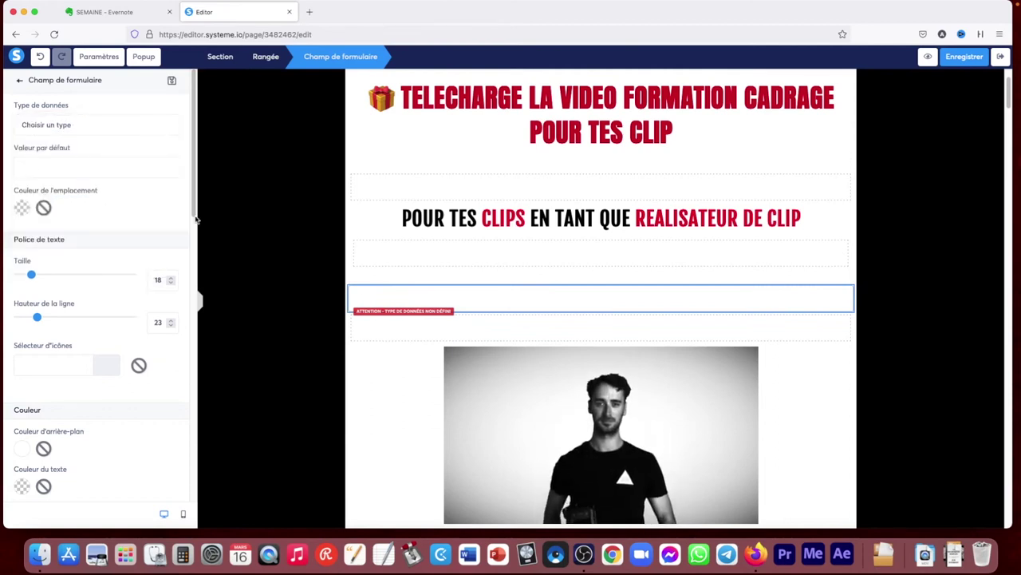
{"action": "key", "text": "Escape"}
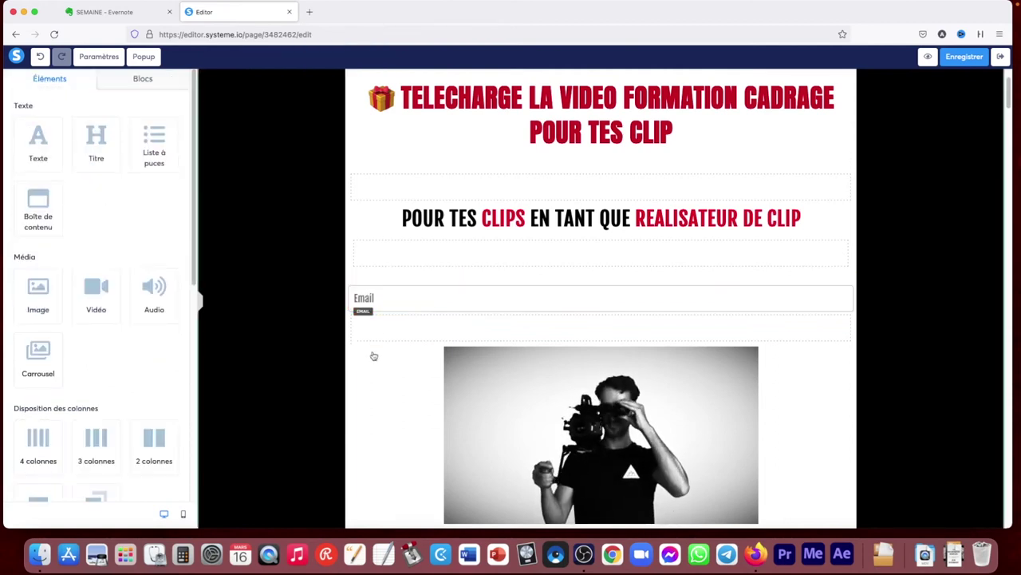
Change the form field's data type to 'Qu'est ce que tu voudrais savoir ?'
{"action": "left_click", "coordinate": [372, 356]}
{"action": "scroll", "coordinate": [383, 301], "scroll_direction": "down", "scroll_amount": 3}
{"action": "key", "text": "Escape"}
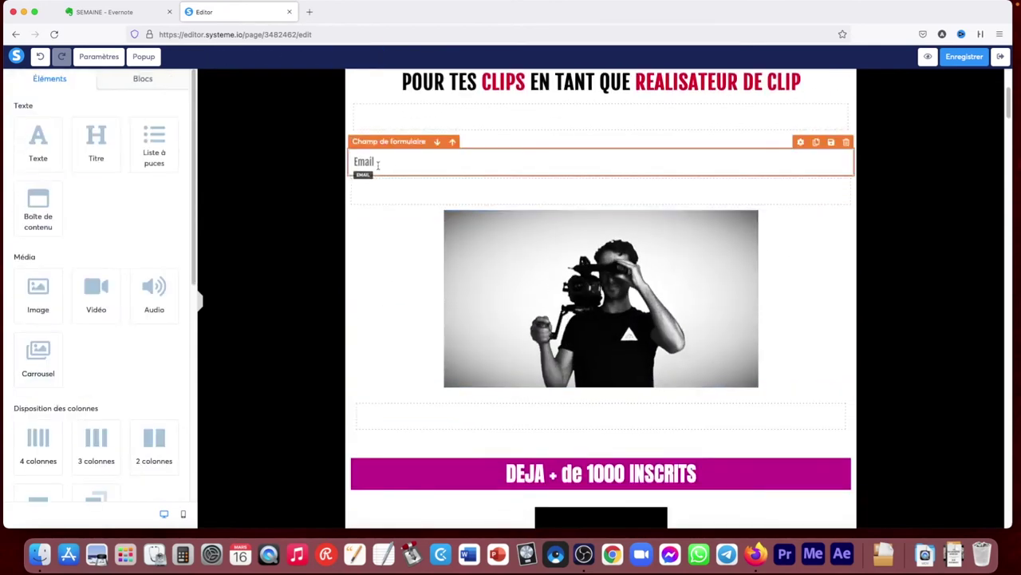
{"action": "left_click", "coordinate": [379, 162]}
{"action": "scroll", "coordinate": [378, 163], "scroll_direction": "up", "scroll_amount": 3}
{"action": "left_click", "coordinate": [54, 125]}
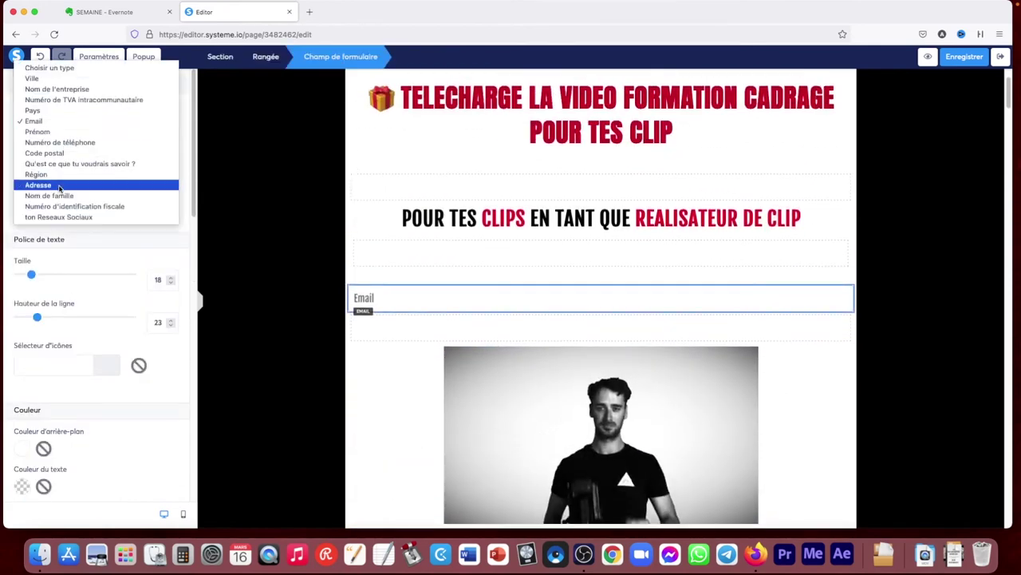
{"action": "left_click", "coordinate": [72, 163]}
{"action": "key", "text": "Escape"}
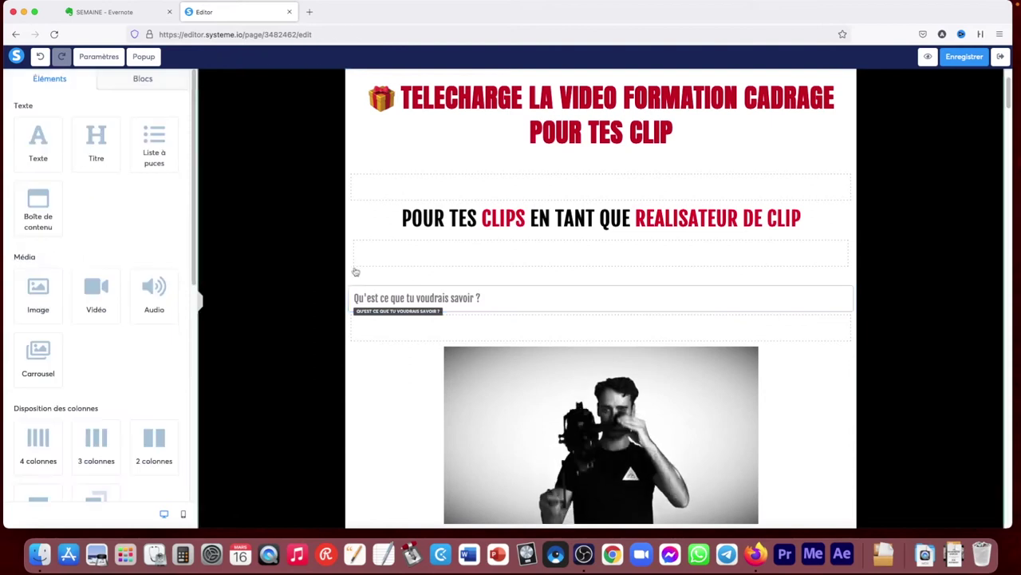
Delete the form field from above the video
{"action": "left_click", "coordinate": [390, 298]}
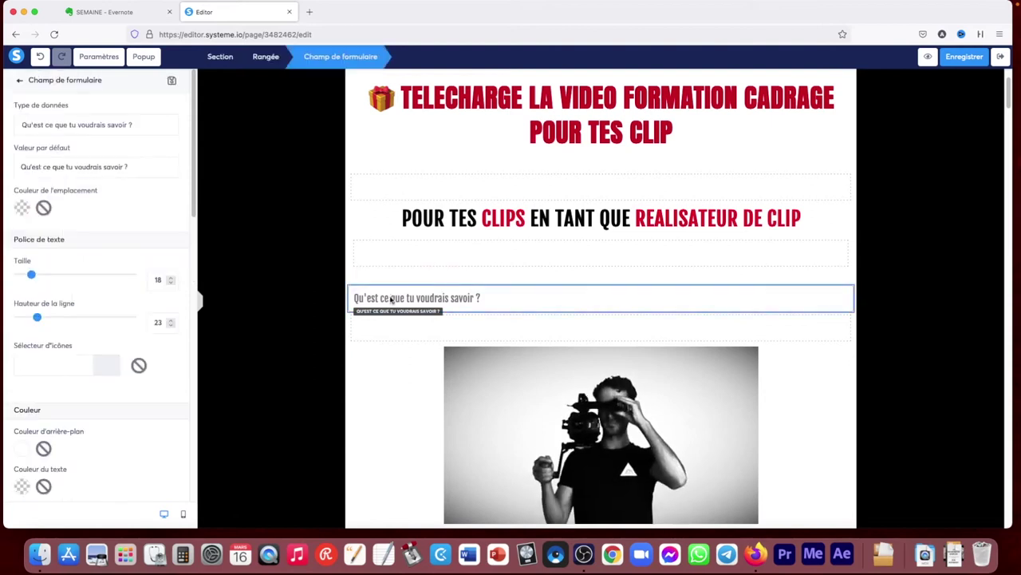
{"action": "key", "text": "Escape"}
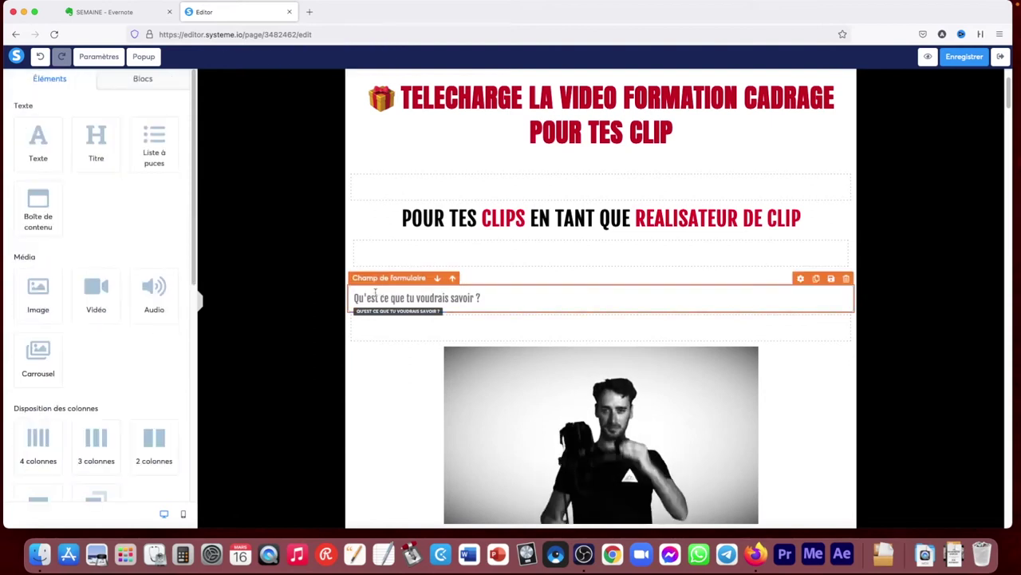
{"action": "left_click", "coordinate": [801, 280]}
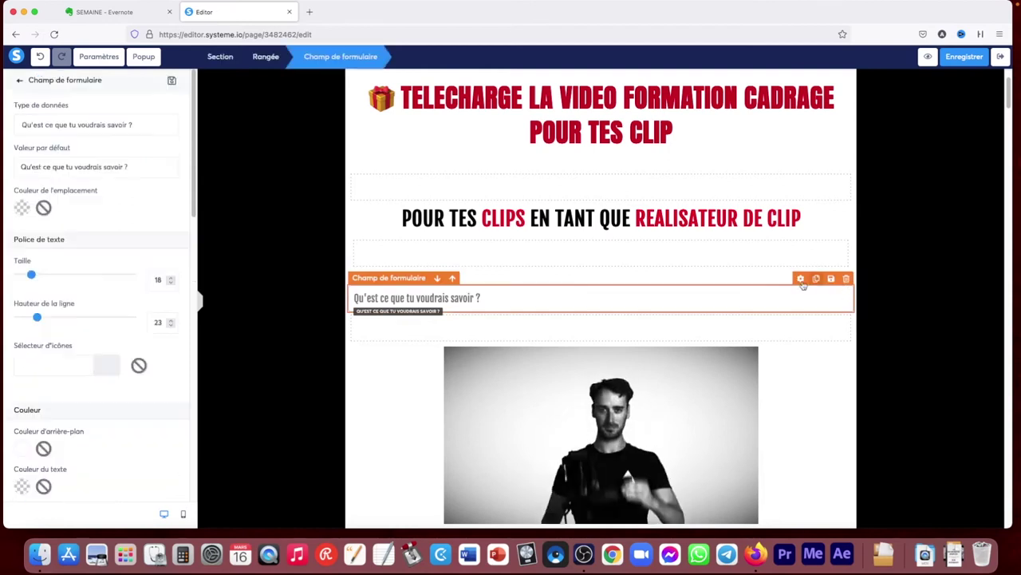
{"action": "key", "text": "Escape"}
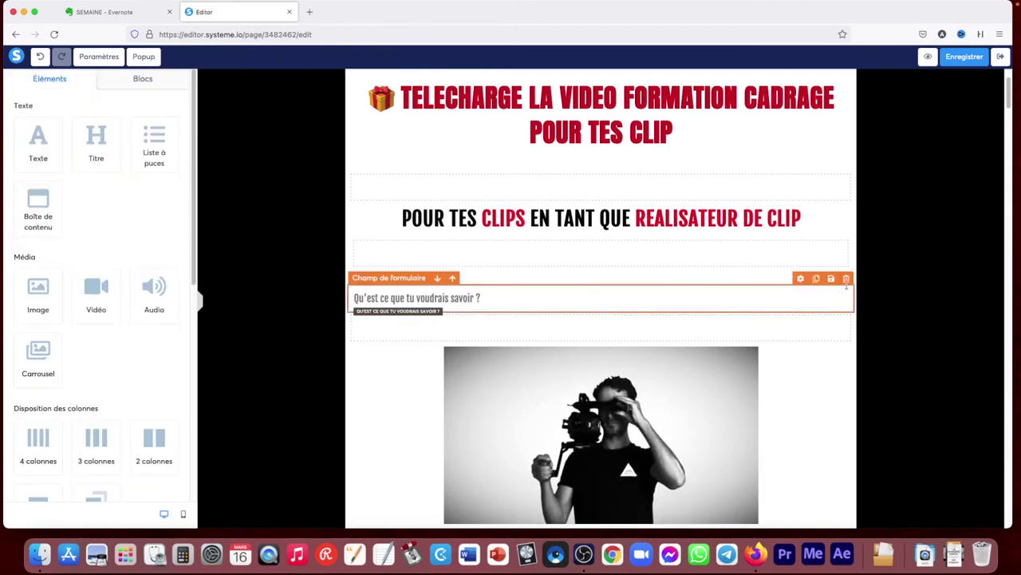
{"action": "left_click", "coordinate": [847, 277]}
{"action": "left_click", "coordinate": [585, 304]}
{"action": "scroll", "coordinate": [874, 337], "scroll_direction": "down", "scroll_amount": 10}
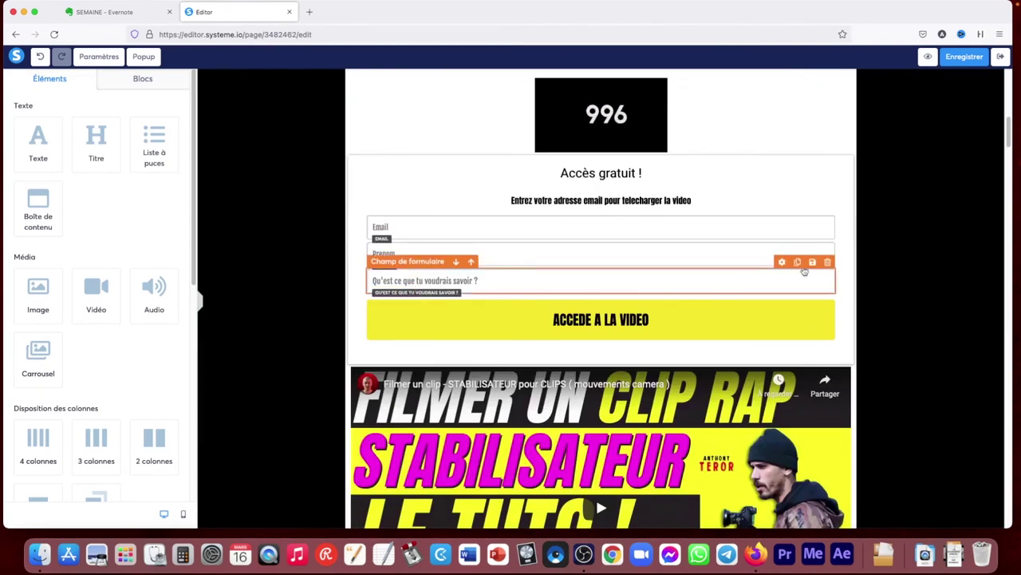
{"action": "left_click", "coordinate": [798, 263]}
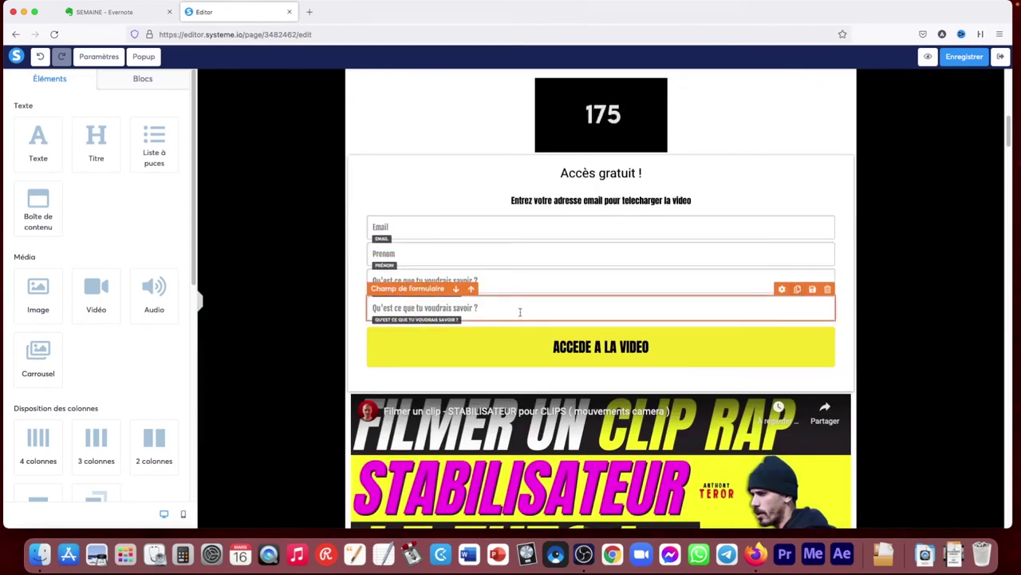
{"action": "left_click", "coordinate": [520, 309]}
{"action": "left_click", "coordinate": [76, 126]}
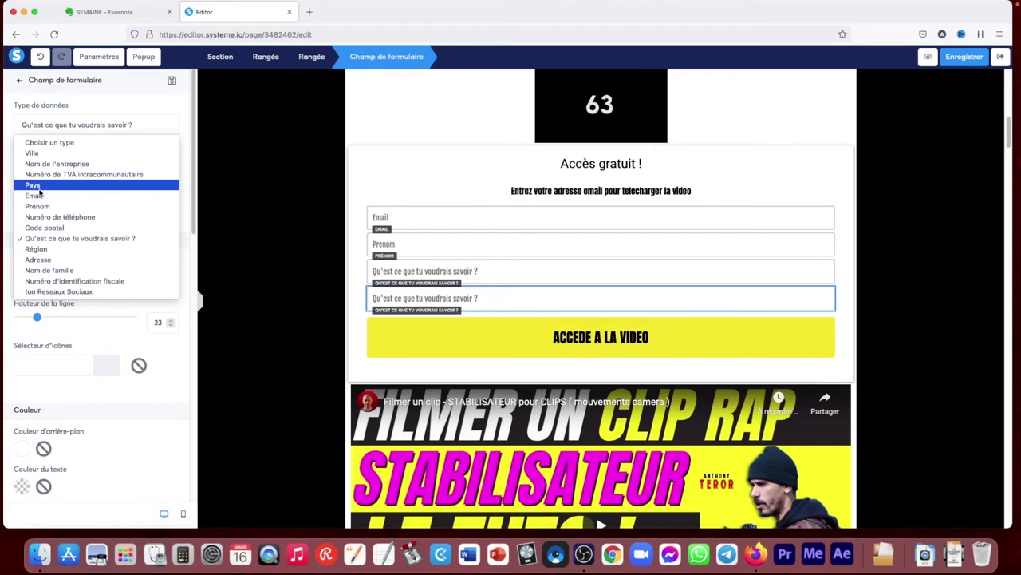
{"action": "left_click", "coordinate": [31, 153]}
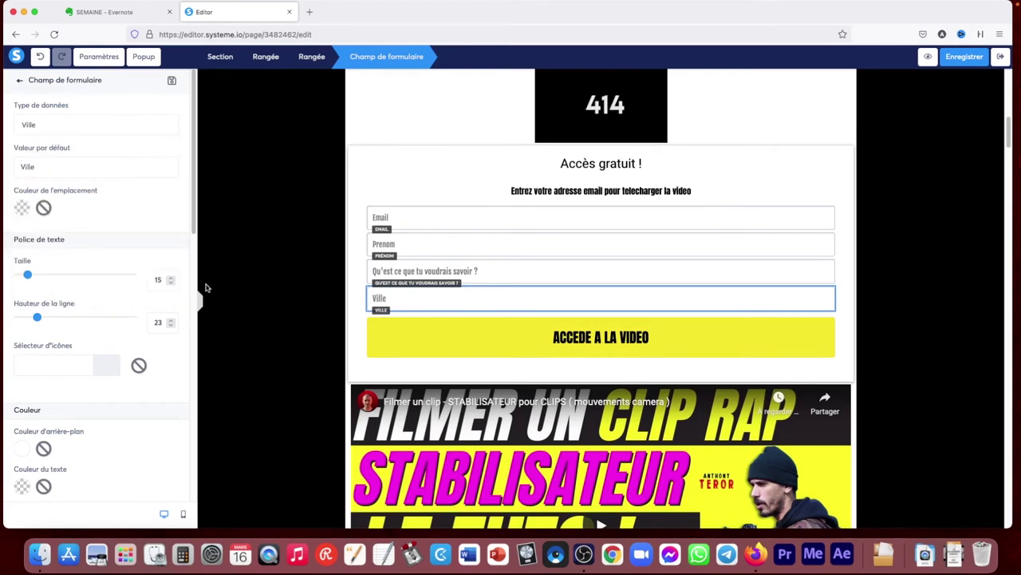
{"action": "left_click", "coordinate": [319, 319]}
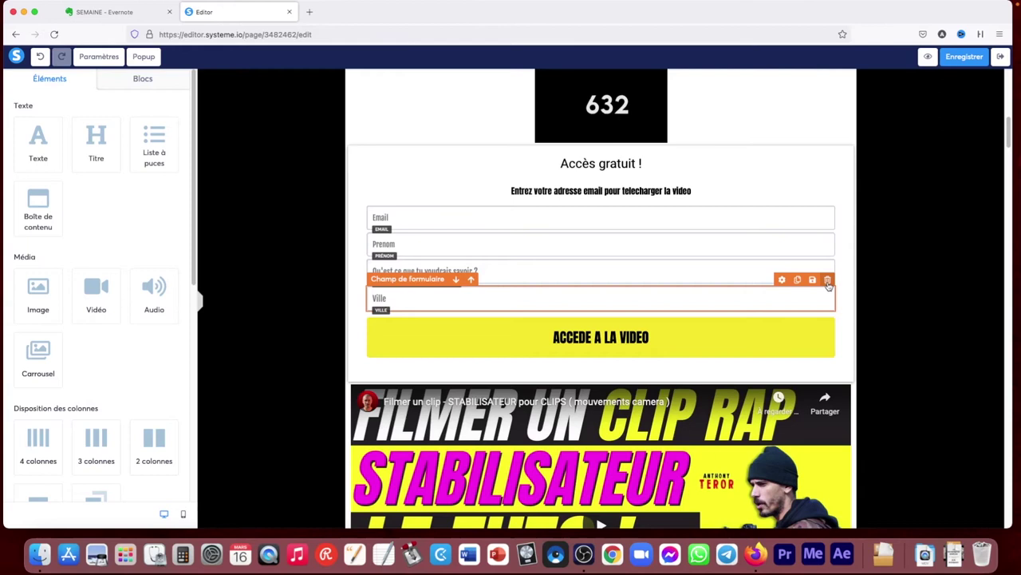
{"action": "left_click", "coordinate": [828, 280]}
{"action": "left_click", "coordinate": [587, 303]}
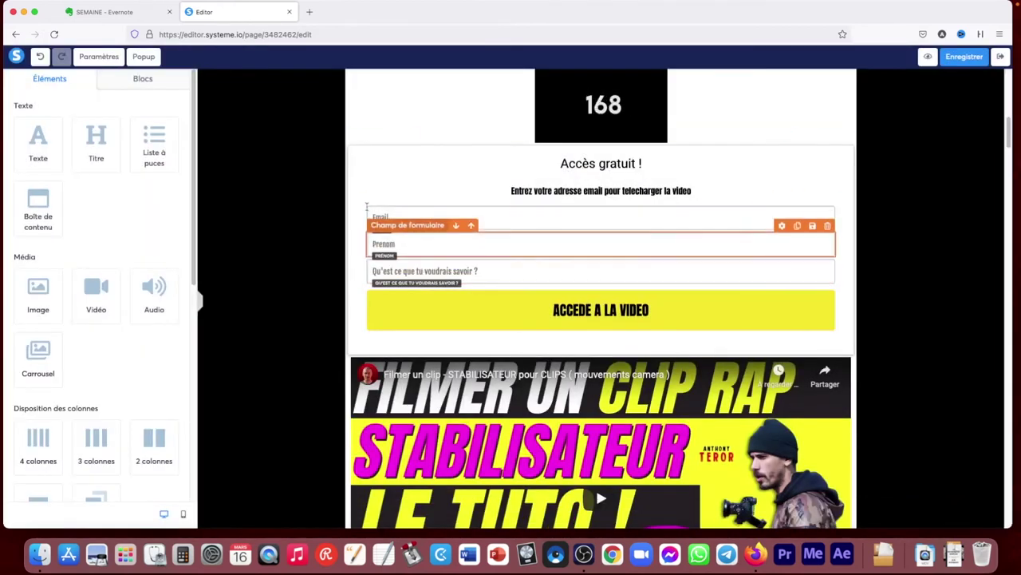
{"action": "scroll", "coordinate": [1007, 137], "scroll_direction": "up", "scroll_amount": 5}
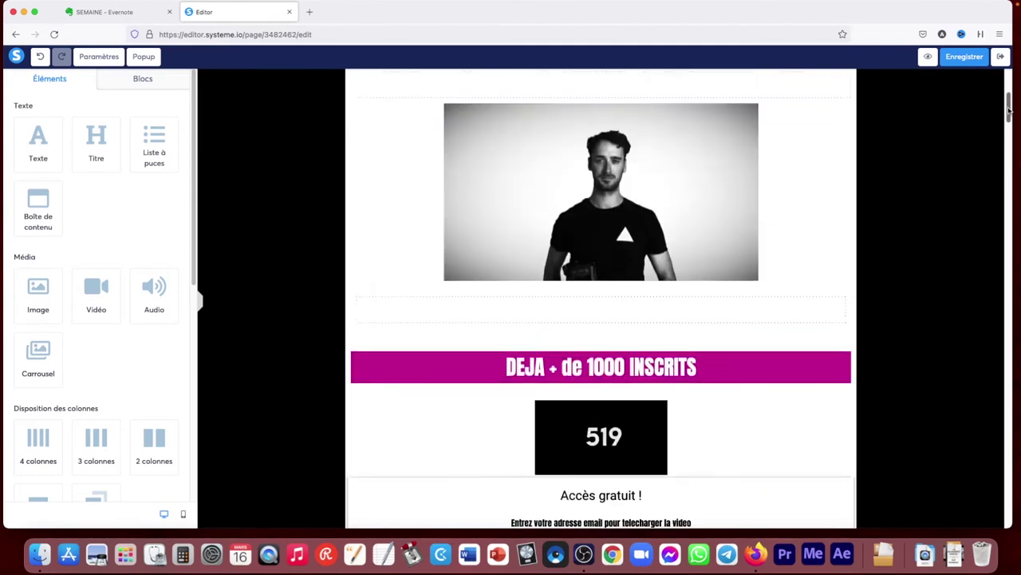
Add a Cliquez ici button below the POUR TES CLIPS heading
{"action": "left_click_drag", "start_coordinate": [193, 196], "coordinate": [201, 399]}
{"action": "left_click_drag", "start_coordinate": [96, 201], "coordinate": [379, 188]}
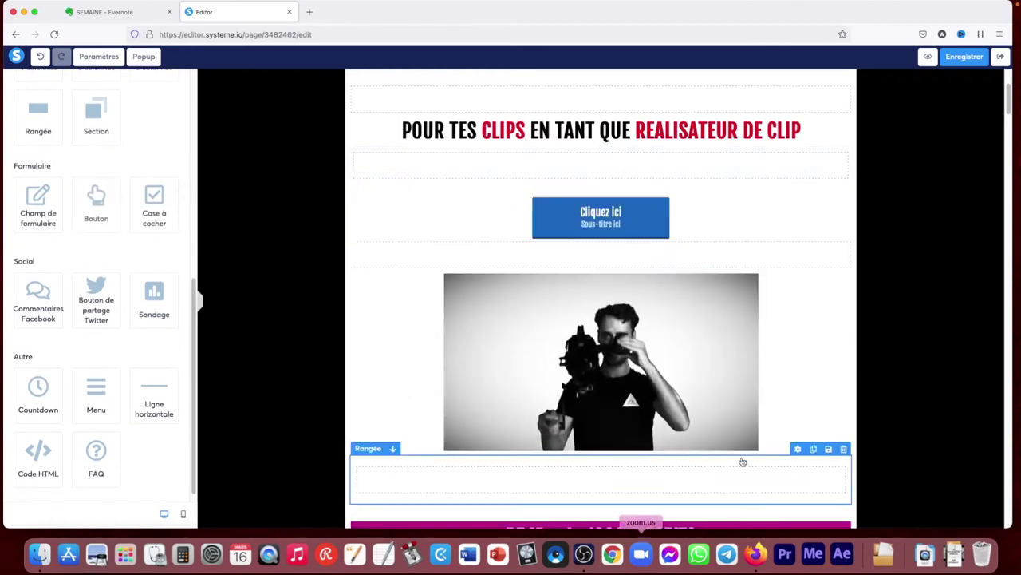
{"action": "scroll", "coordinate": [654, 456], "scroll_direction": "down", "scroll_amount": 3}
{"action": "scroll", "coordinate": [657, 456], "scroll_direction": "down", "scroll_amount": 3}
{"action": "scroll", "coordinate": [638, 451], "scroll_direction": "down", "scroll_amount": 5}
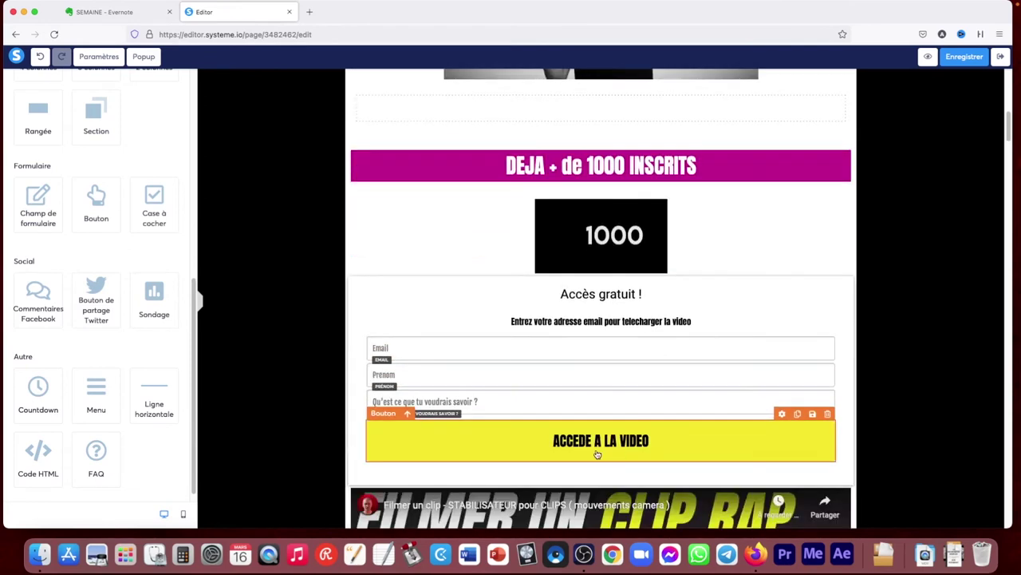
{"action": "scroll", "coordinate": [628, 440], "scroll_direction": "up", "scroll_amount": 10}
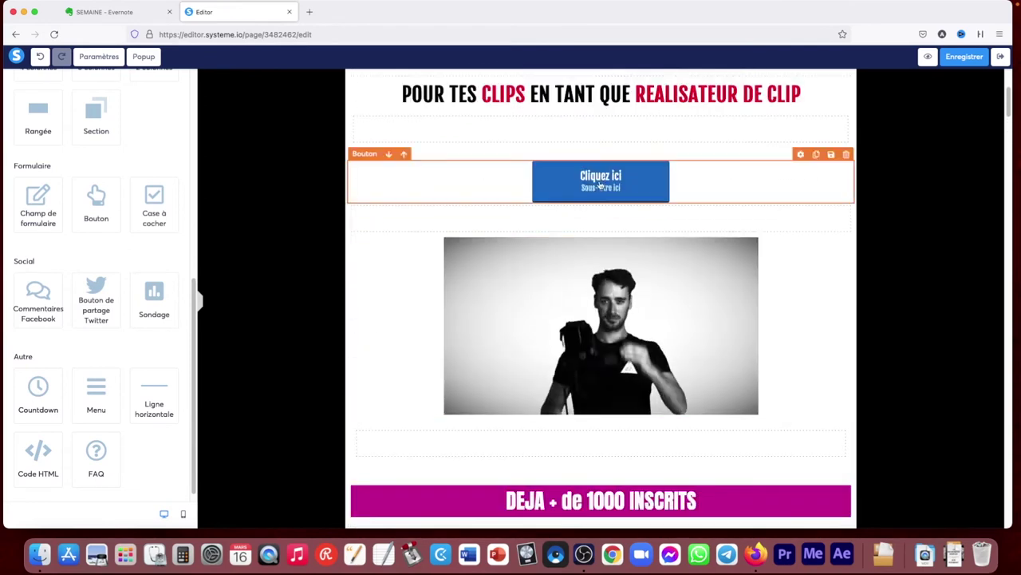
{"action": "left_click", "coordinate": [600, 184]}
{"action": "scroll", "coordinate": [600, 185], "scroll_direction": "up", "scroll_amount": 2}
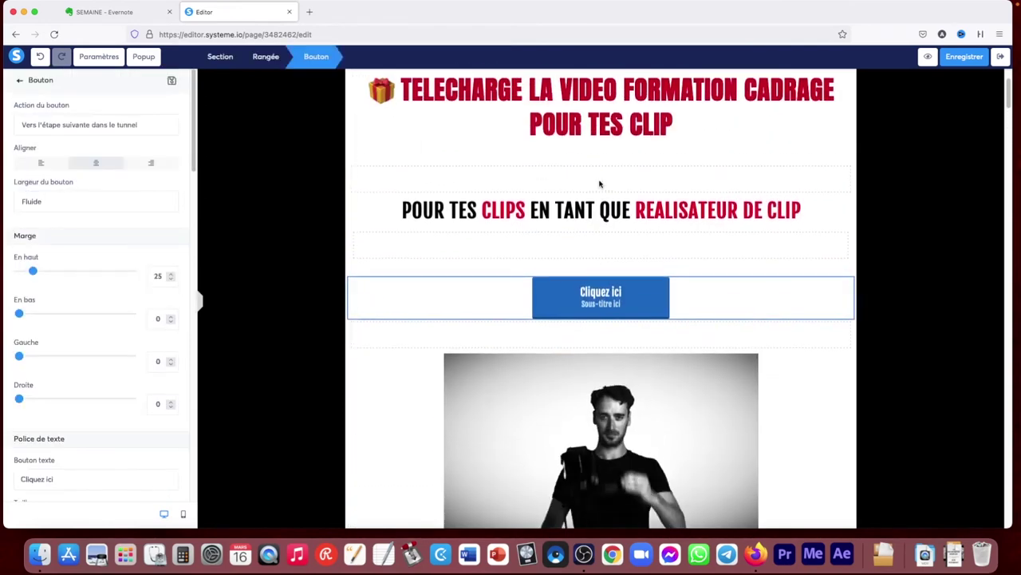
Make the button redirect to a page opening in a new window
{"action": "left_click", "coordinate": [125, 124]}
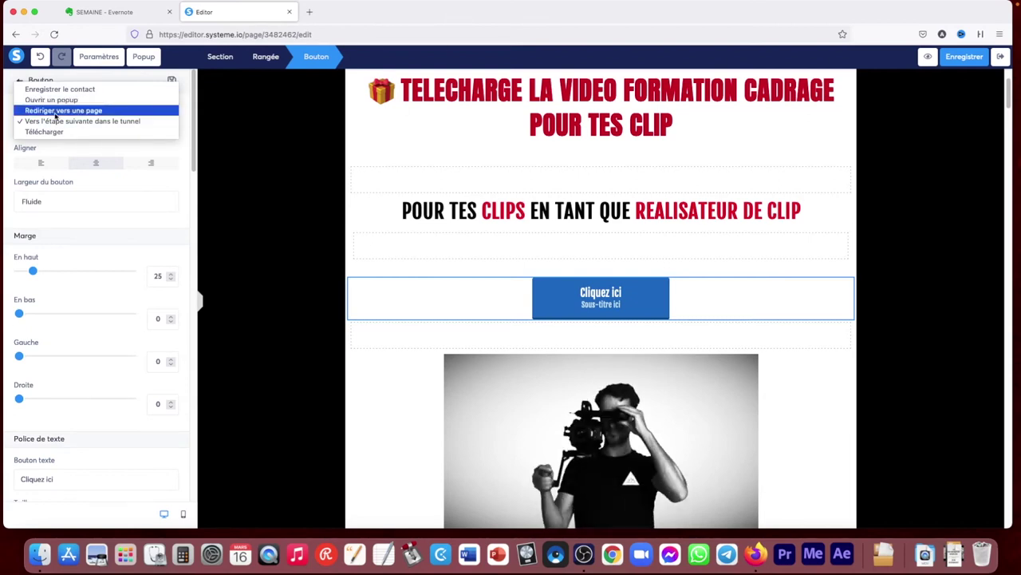
{"action": "left_click", "coordinate": [55, 112]}
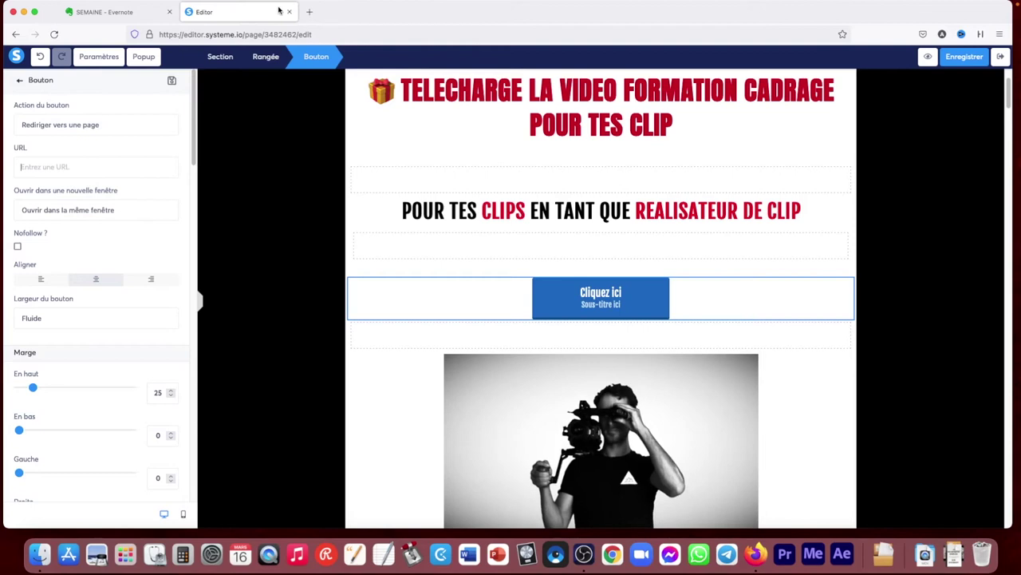
{"action": "left_click", "coordinate": [102, 209]}
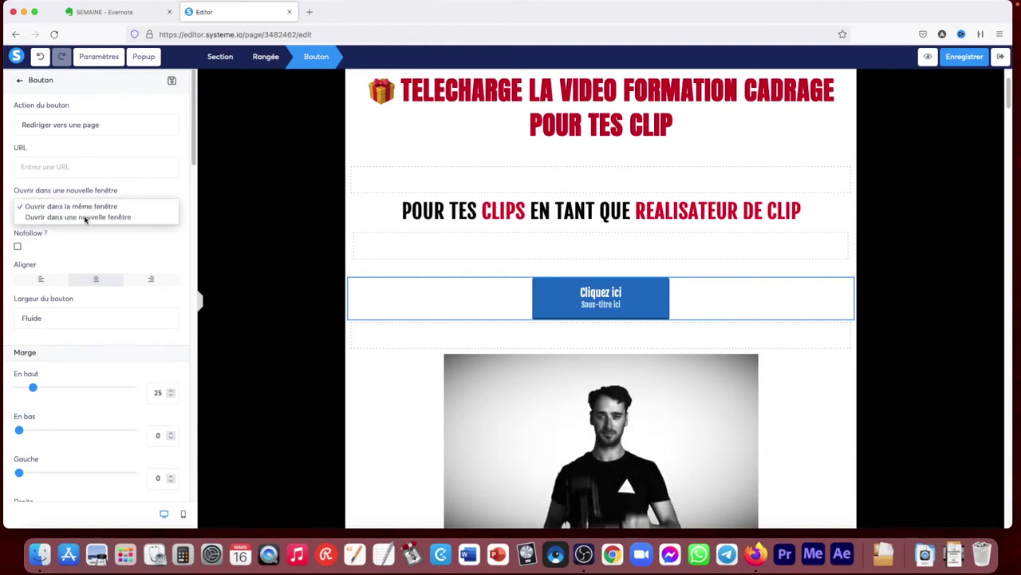
{"action": "left_click", "coordinate": [102, 217]}
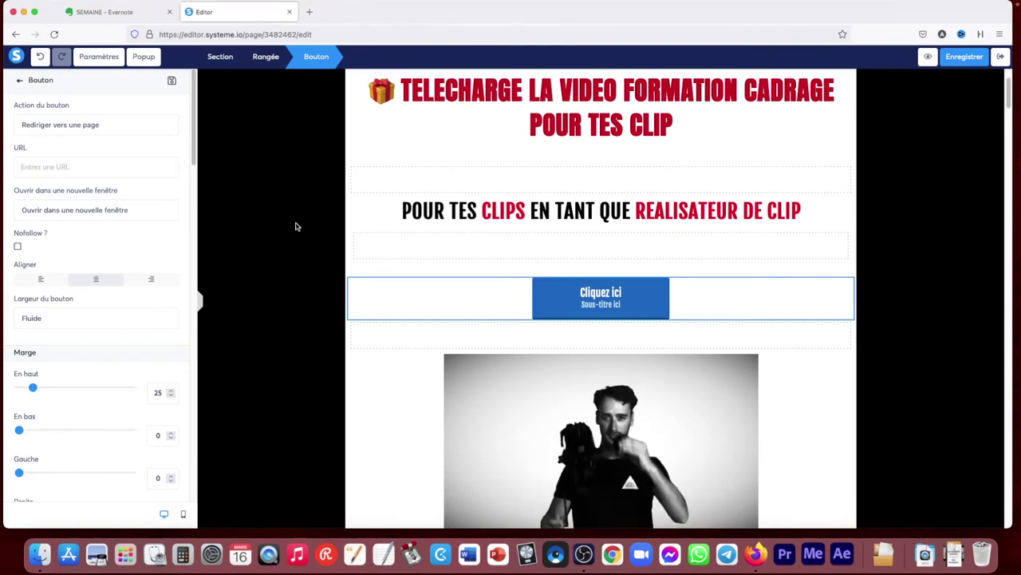
Change the button action to 'Vers l'étape suivante dans le tunnel'
{"action": "left_click", "coordinate": [75, 125]}
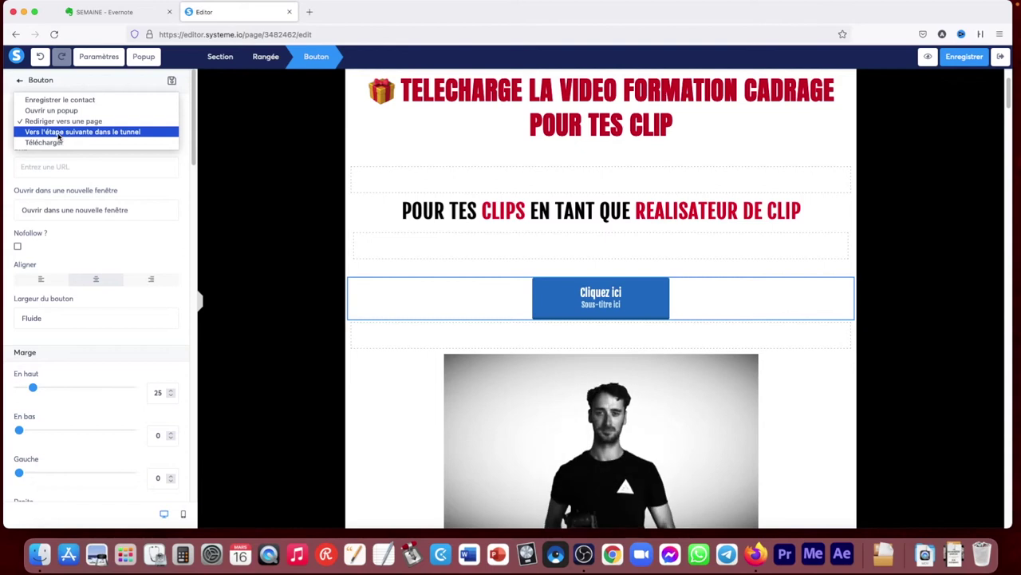
{"action": "left_click", "coordinate": [58, 132]}
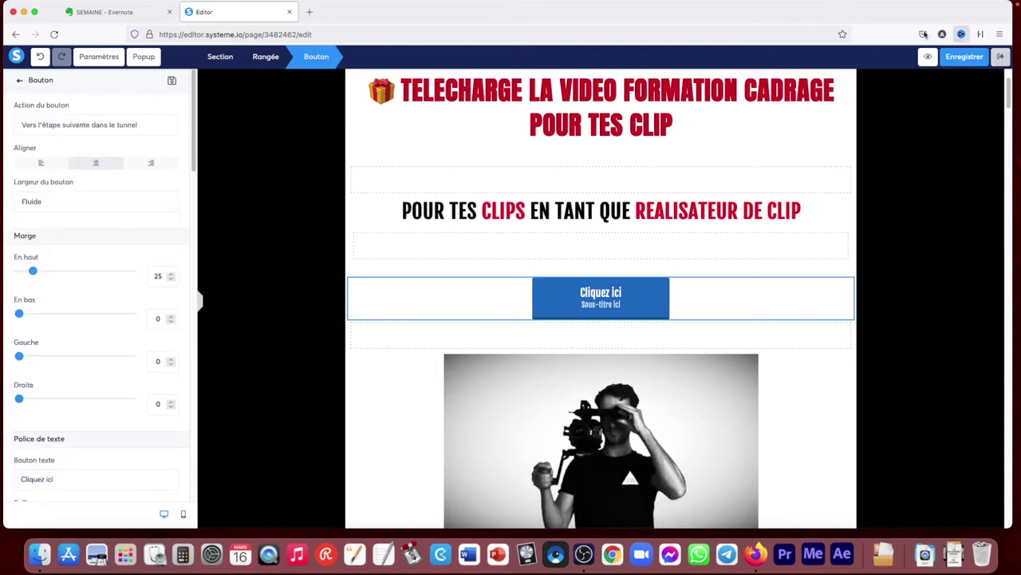
{"action": "right_click", "coordinate": [274, 13]}
Duplicate the editor tab and show the funnel dashboard in the new tab
{"action": "left_click", "coordinate": [311, 68]}
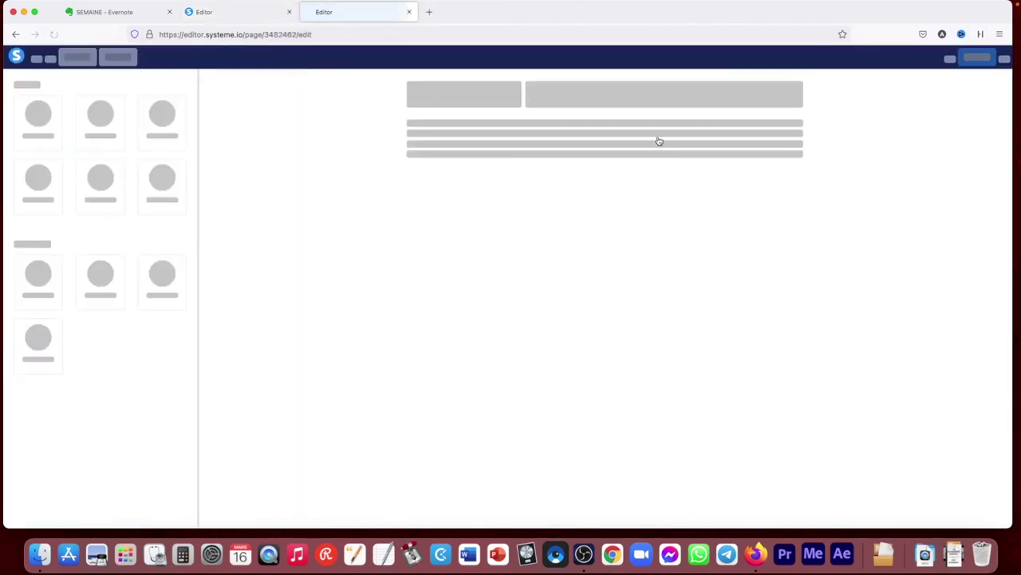
{"action": "left_click", "coordinate": [40, 57]}
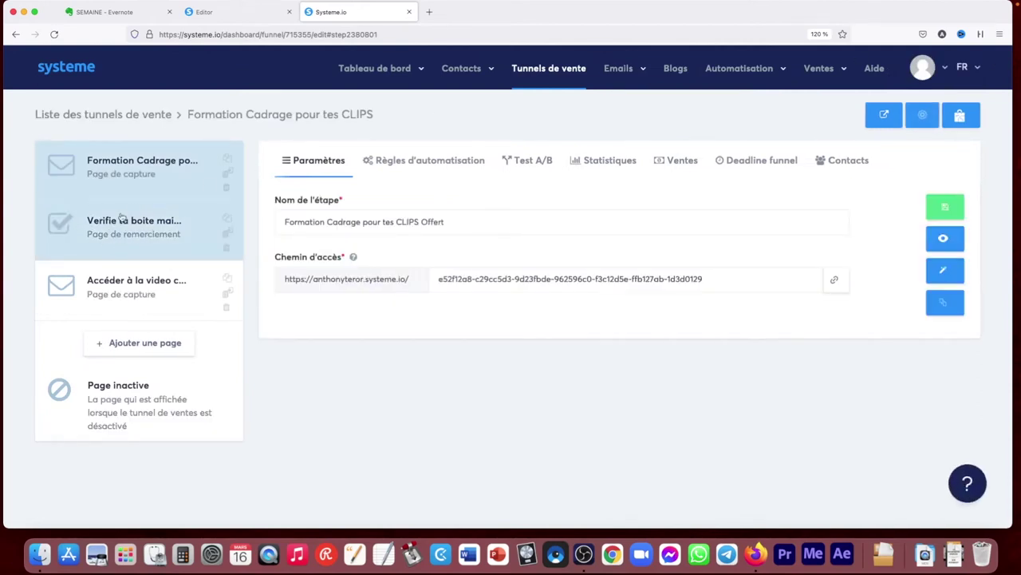
{"action": "left_click", "coordinate": [231, 12]}
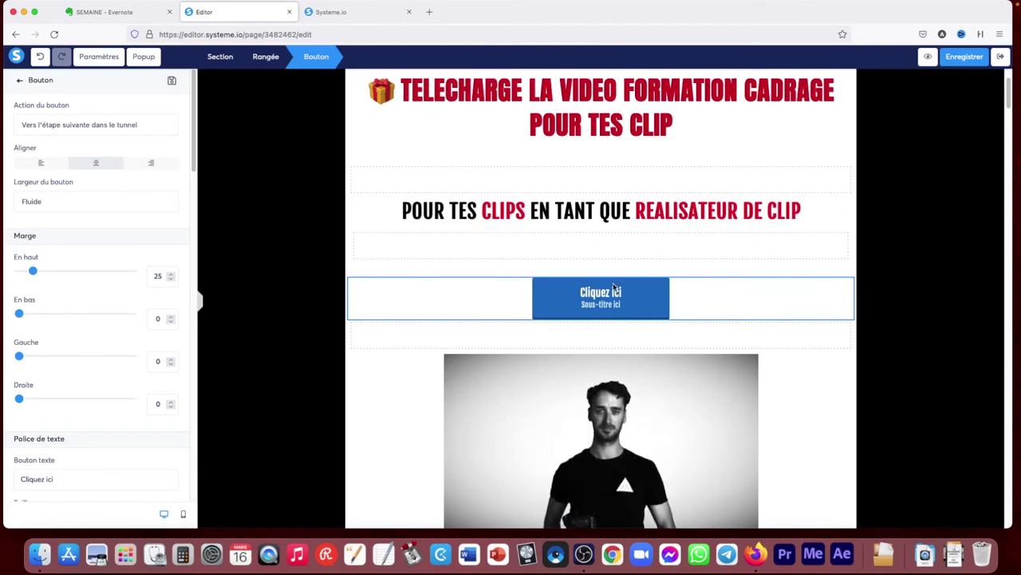
{"action": "key", "text": "Escape"}
Preview the 'Verifie ta boite mail' thank-you step, then return to the editor
{"action": "left_click", "coordinate": [375, 12]}
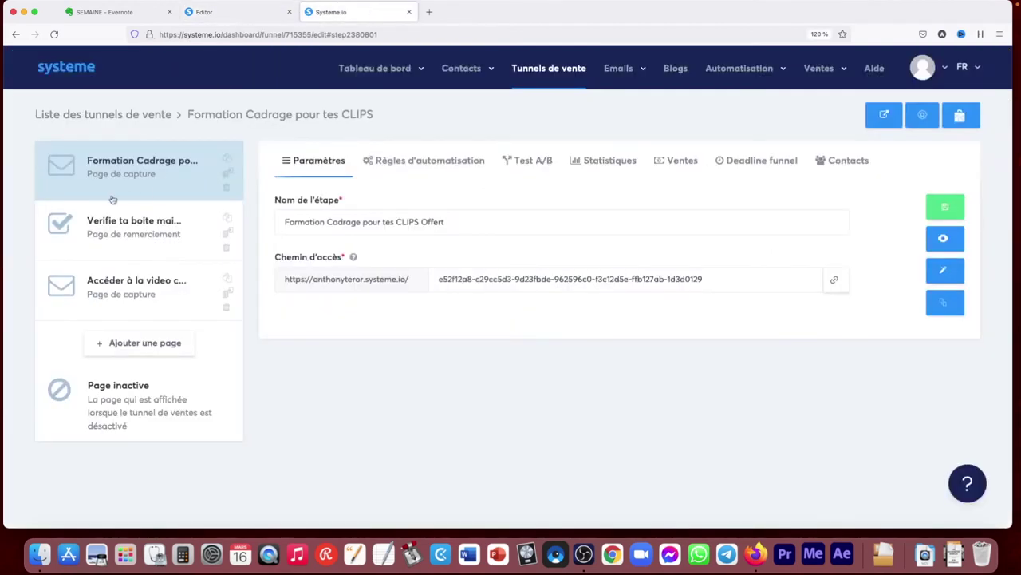
{"action": "left_click", "coordinate": [110, 229]}
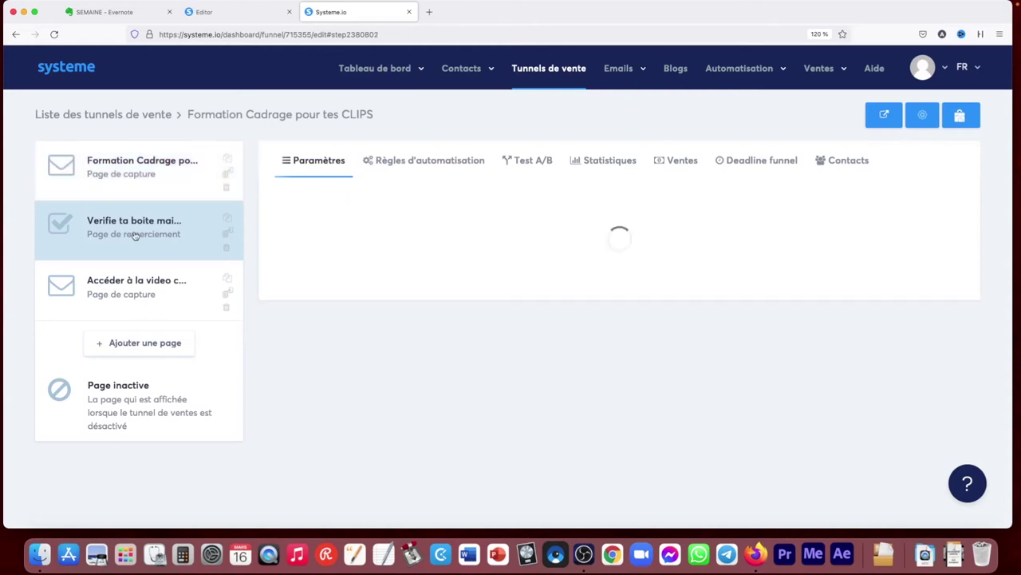
{"action": "left_click", "coordinate": [943, 238]}
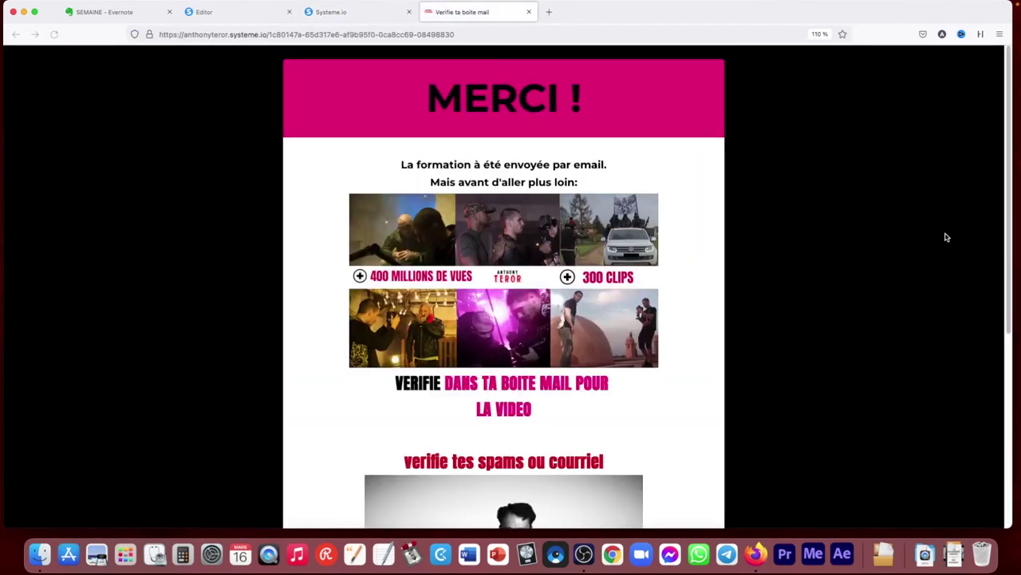
{"action": "left_click", "coordinate": [528, 12]}
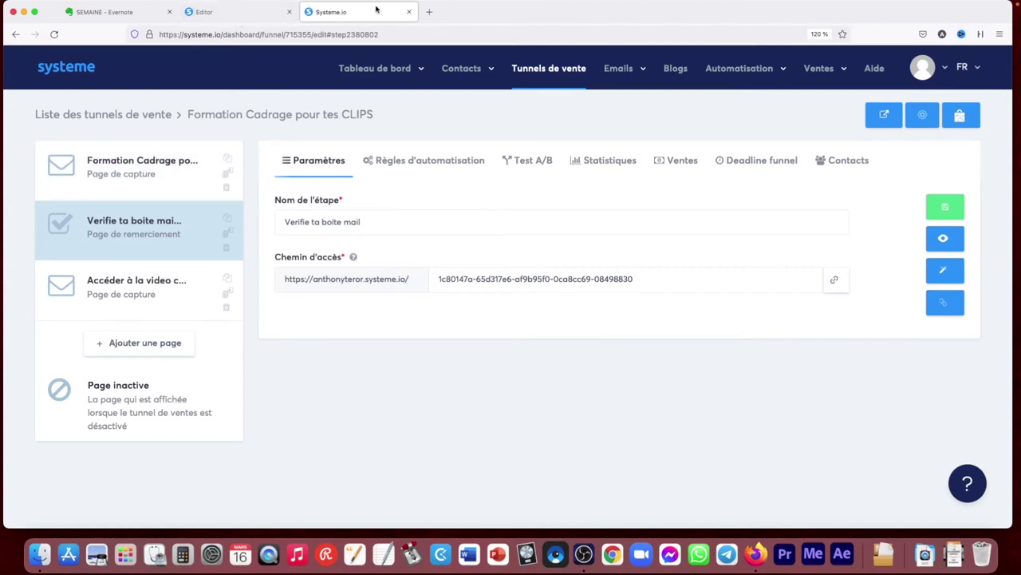
{"action": "left_click", "coordinate": [240, 16]}
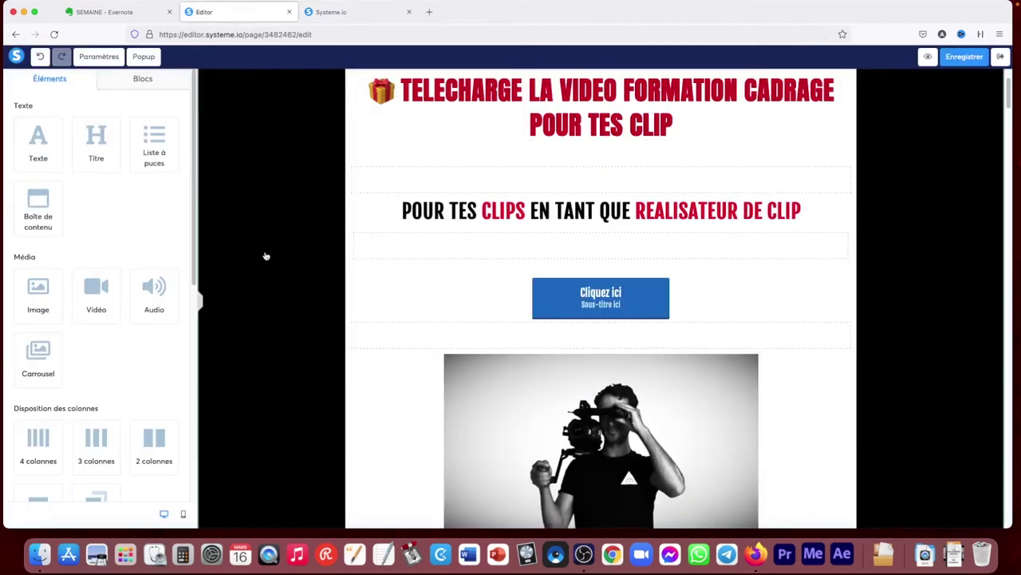
Delete the Cliquez ici button block
{"action": "left_click", "coordinate": [847, 271]}
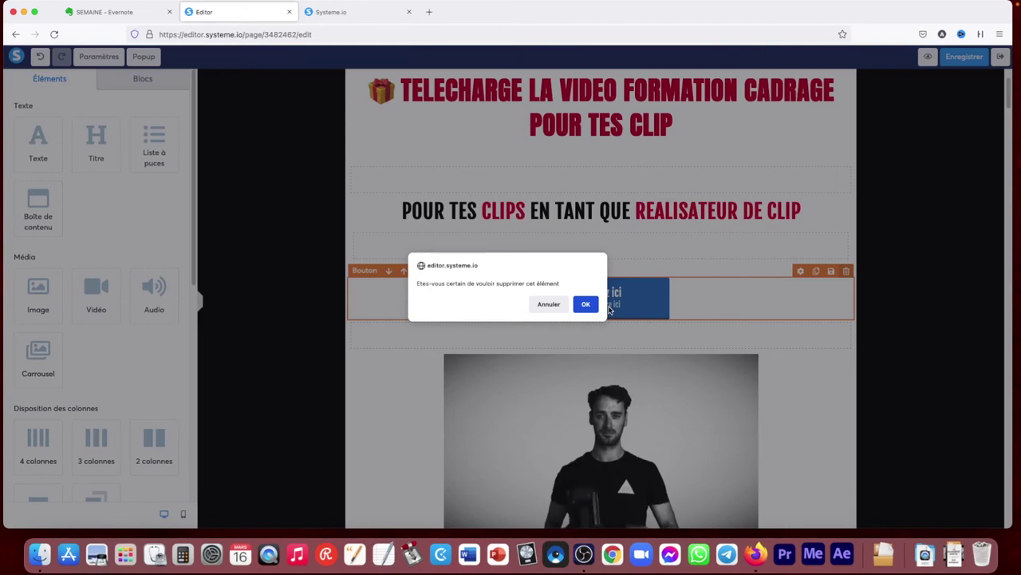
{"action": "left_click", "coordinate": [583, 303]}
{"action": "scroll", "coordinate": [127, 275], "scroll_direction": "down", "scroll_amount": 5}
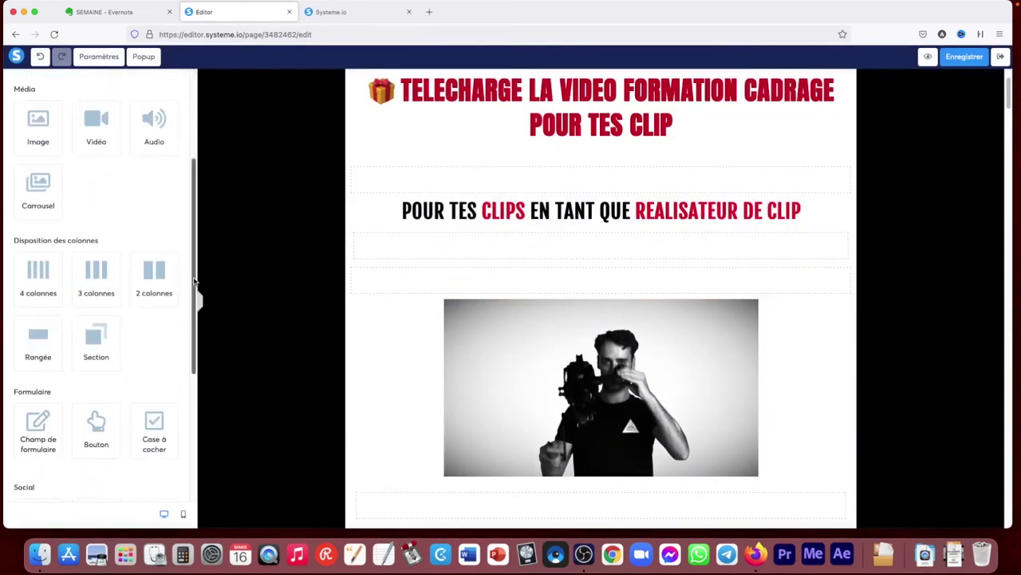
{"action": "scroll", "coordinate": [160, 303], "scroll_direction": "down", "scroll_amount": 5}
Add an email-consent checkbox below the subtitle, then delete it again
{"action": "left_click_drag", "start_coordinate": [150, 192], "coordinate": [414, 276]}
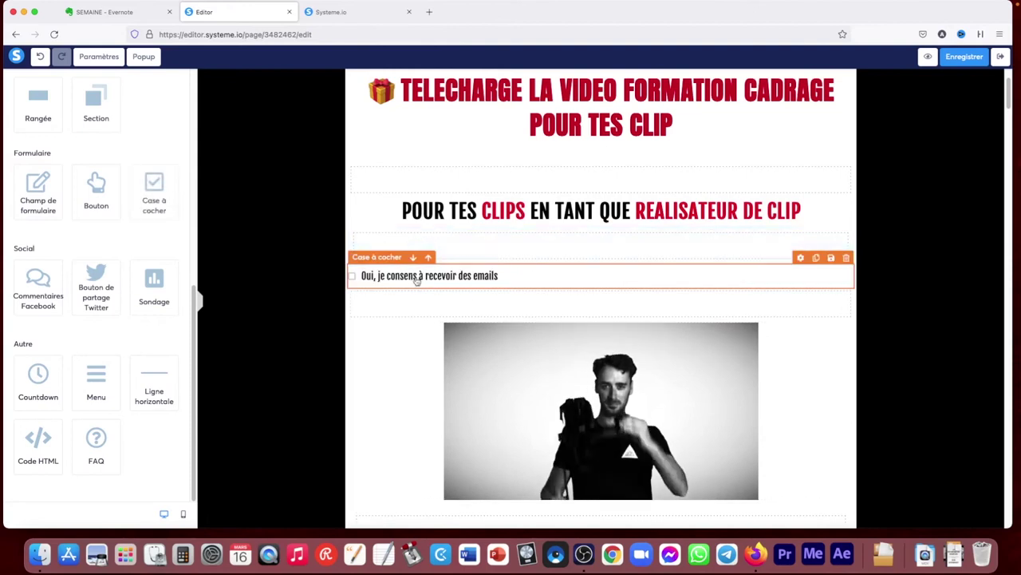
{"action": "left_click", "coordinate": [353, 277]}
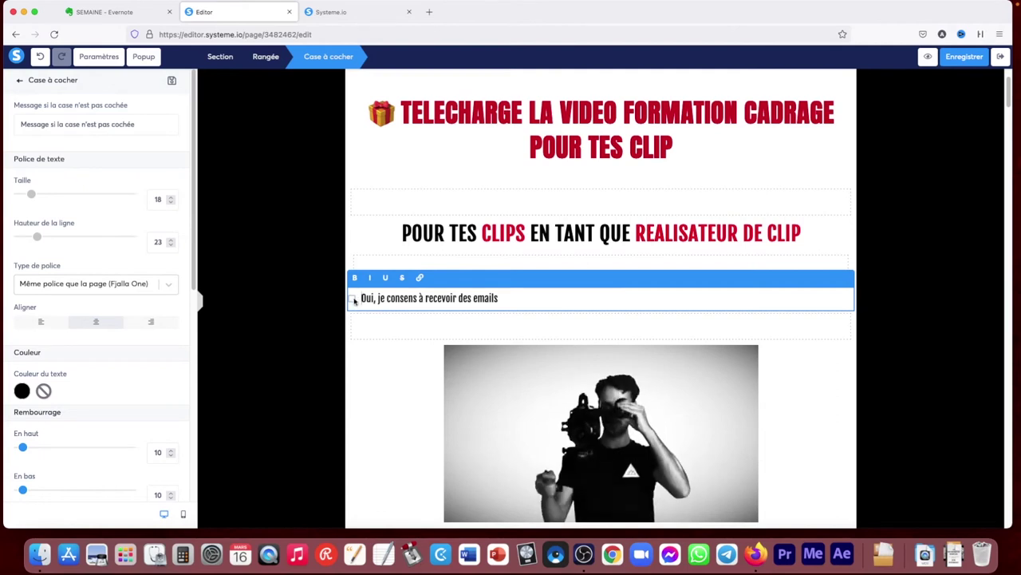
{"action": "left_click", "coordinate": [857, 352]}
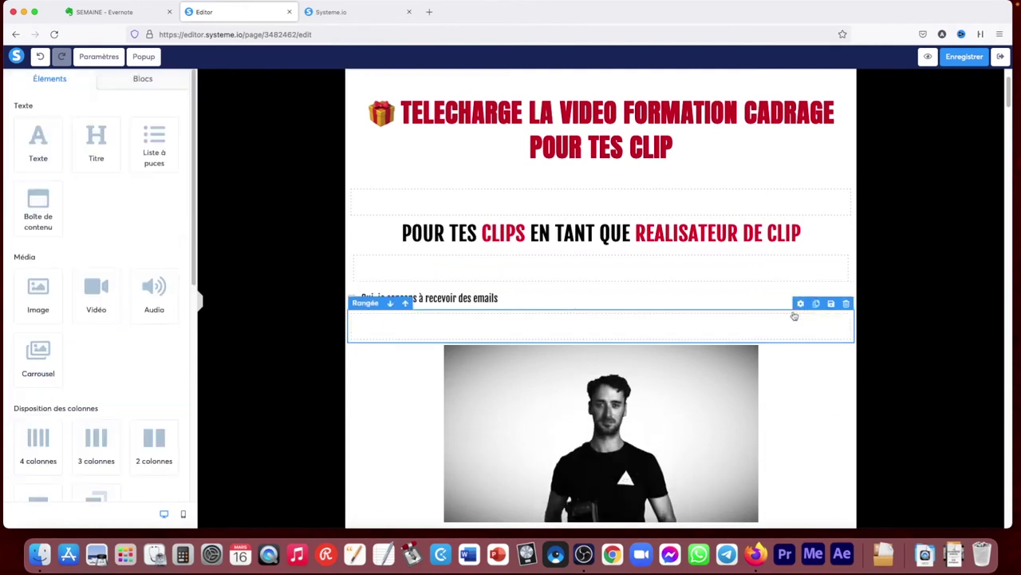
{"action": "left_click", "coordinate": [846, 281]}
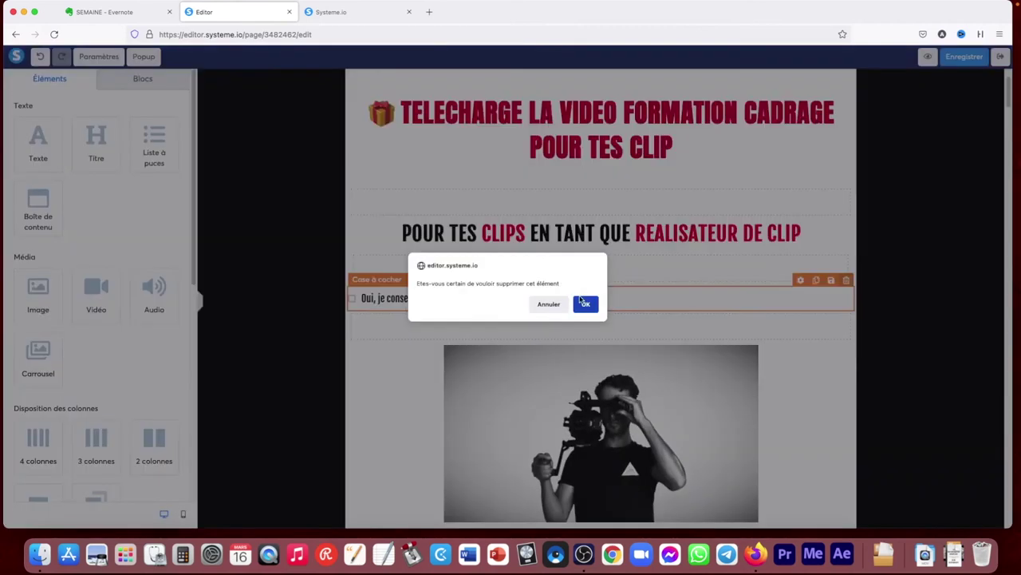
{"action": "left_click", "coordinate": [583, 302]}
{"action": "scroll", "coordinate": [193, 272], "scroll_direction": "down", "scroll_amount": 10}
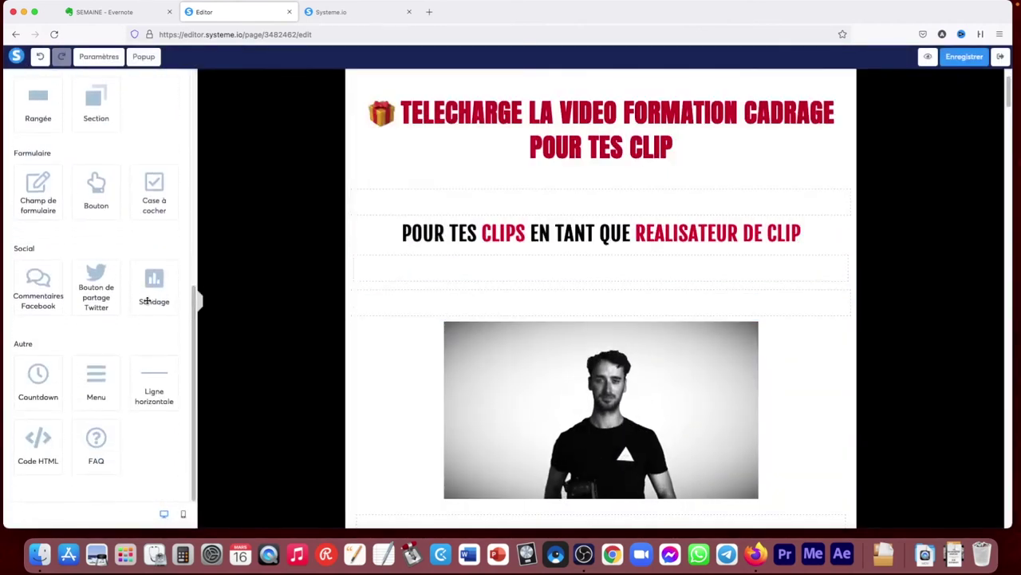
{"action": "left_click_drag", "start_coordinate": [31, 288], "coordinate": [363, 292]}
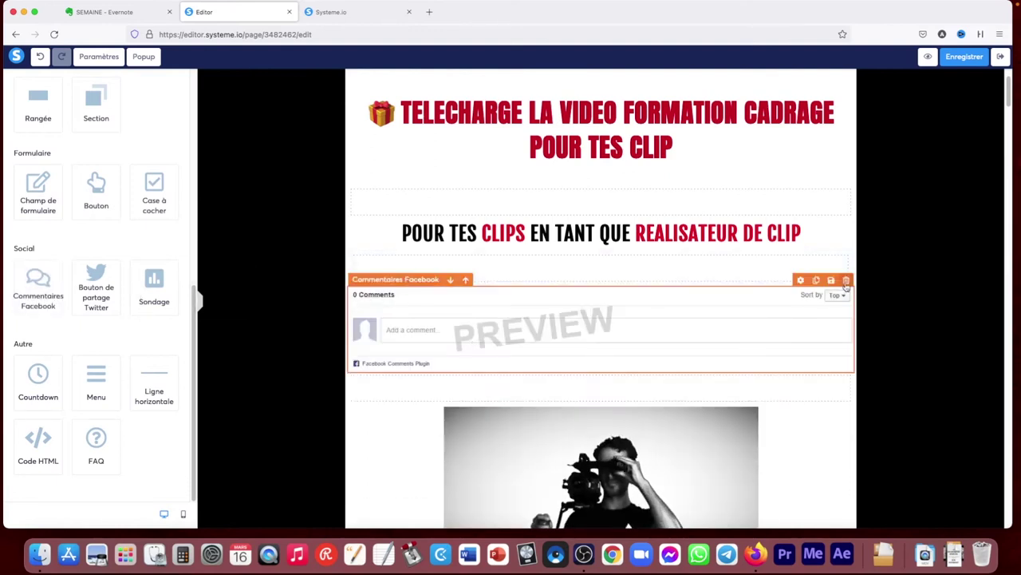
{"action": "left_click", "coordinate": [847, 281]}
{"action": "left_click", "coordinate": [585, 306]}
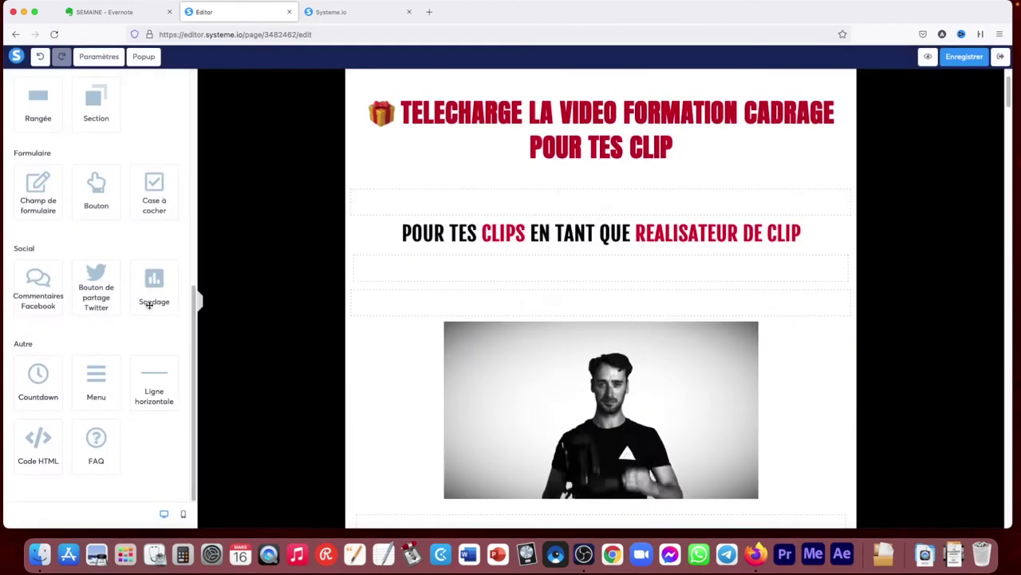
{"action": "left_click_drag", "start_coordinate": [169, 295], "coordinate": [415, 279]}
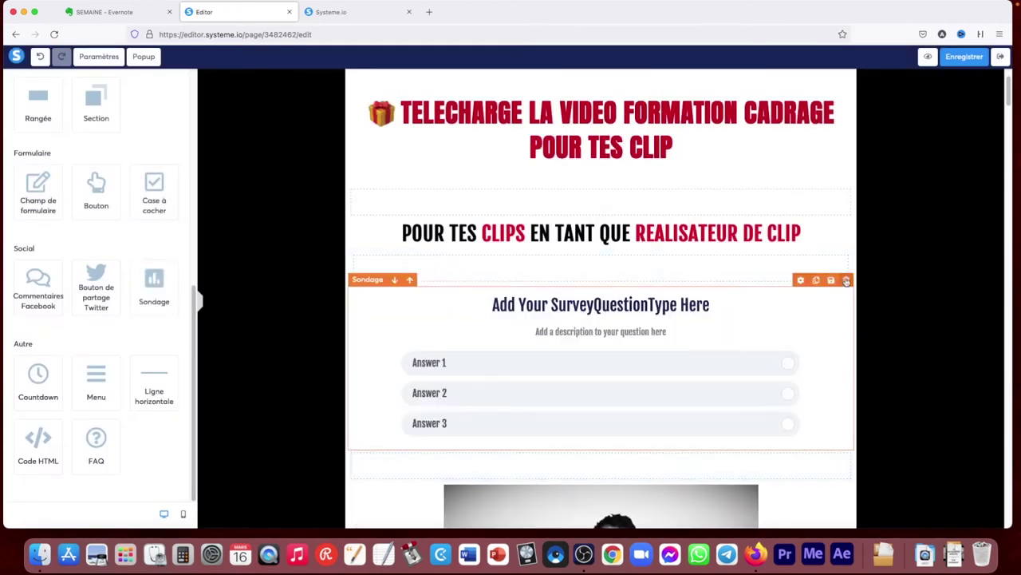
{"action": "left_click", "coordinate": [847, 281]}
{"action": "left_click", "coordinate": [585, 305]}
{"action": "left_click_drag", "start_coordinate": [42, 381], "coordinate": [386, 288]}
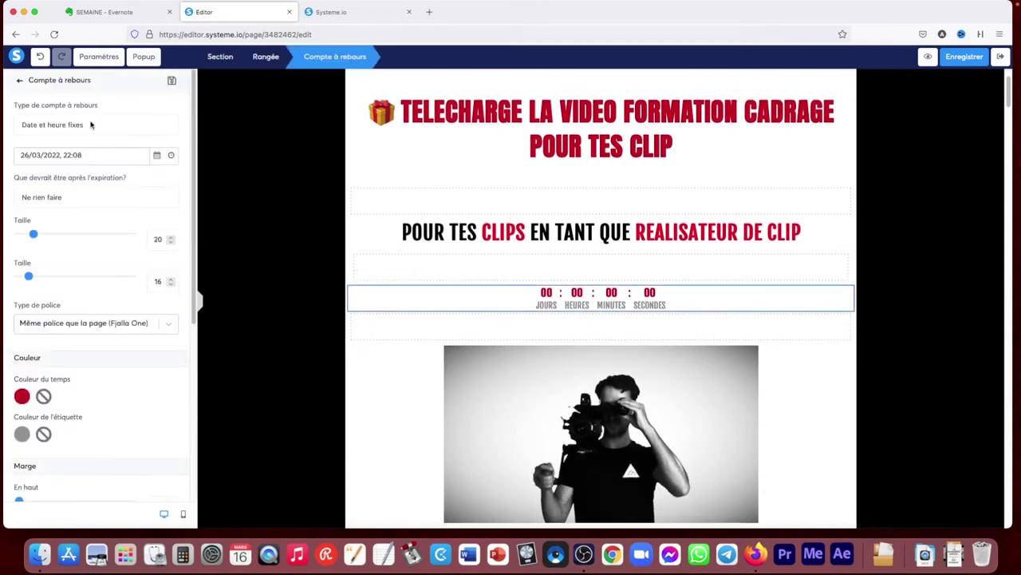
Keep the countdown type as 'Date et heure fixes'
{"action": "left_click", "coordinate": [91, 124]}
{"action": "left_click", "coordinate": [91, 122]}
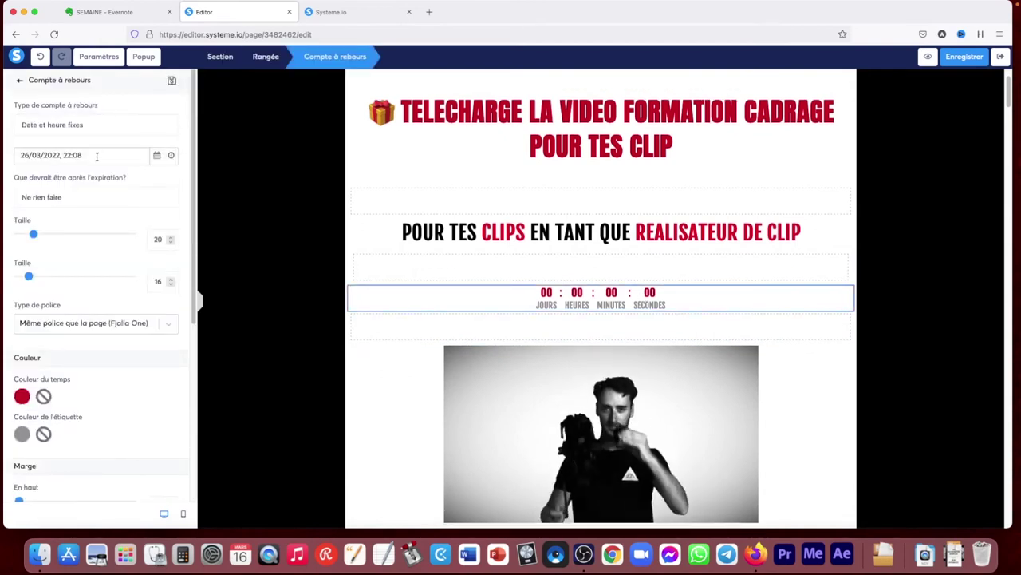
{"action": "left_click", "coordinate": [165, 156]}
{"action": "left_click", "coordinate": [142, 127]}
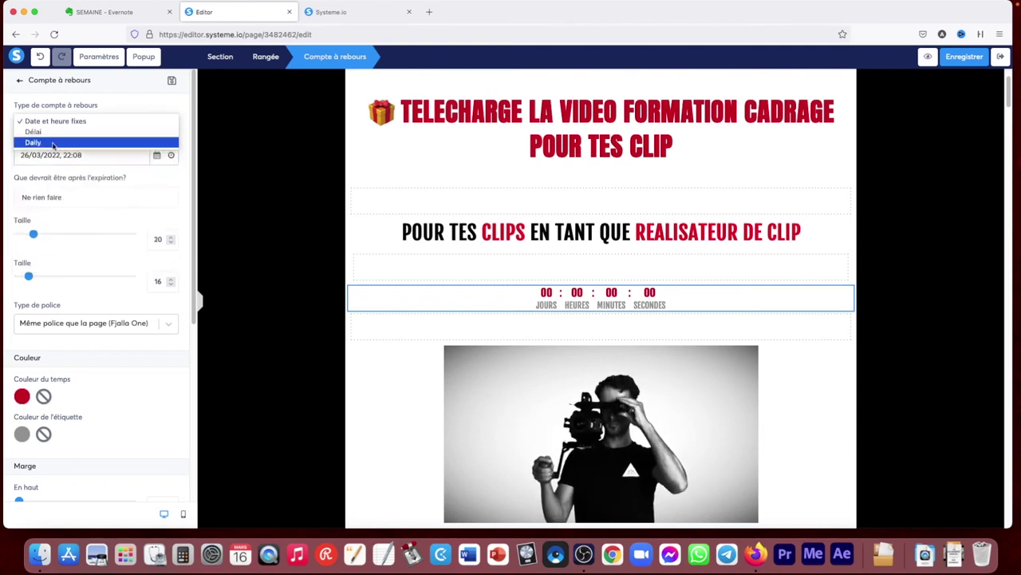
{"action": "left_click", "coordinate": [101, 169]}
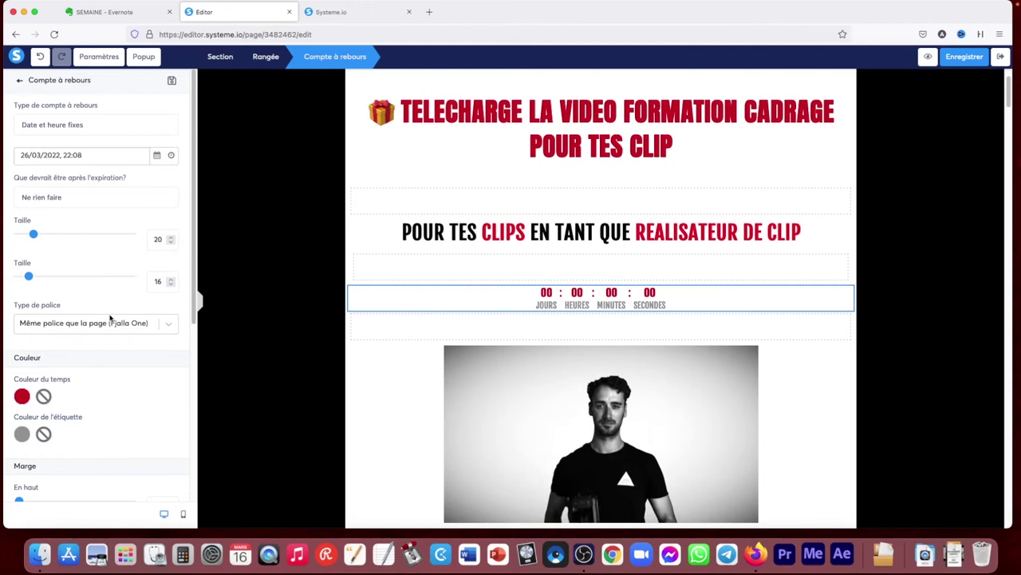
Set the countdown end date to 27/03/2022, 22:08 and preview it running
{"action": "left_click", "coordinate": [158, 156]}
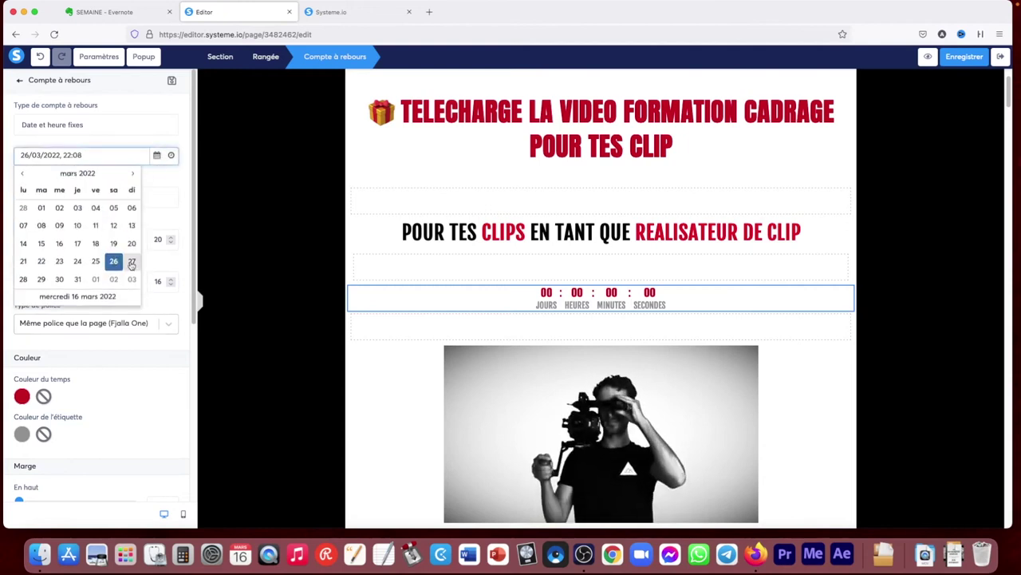
{"action": "left_click", "coordinate": [132, 263]}
{"action": "left_click", "coordinate": [77, 130]}
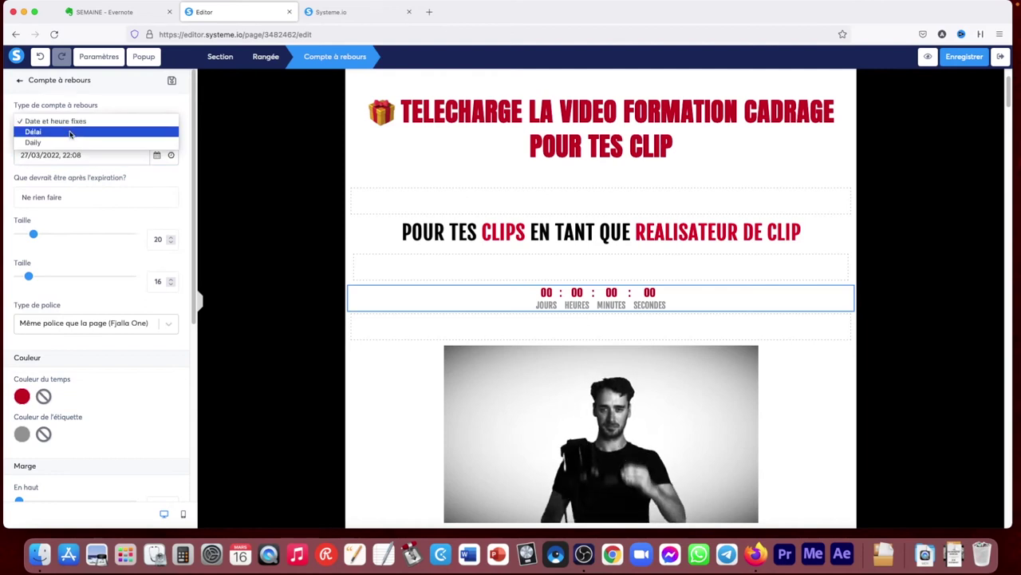
{"action": "left_click", "coordinate": [100, 131]}
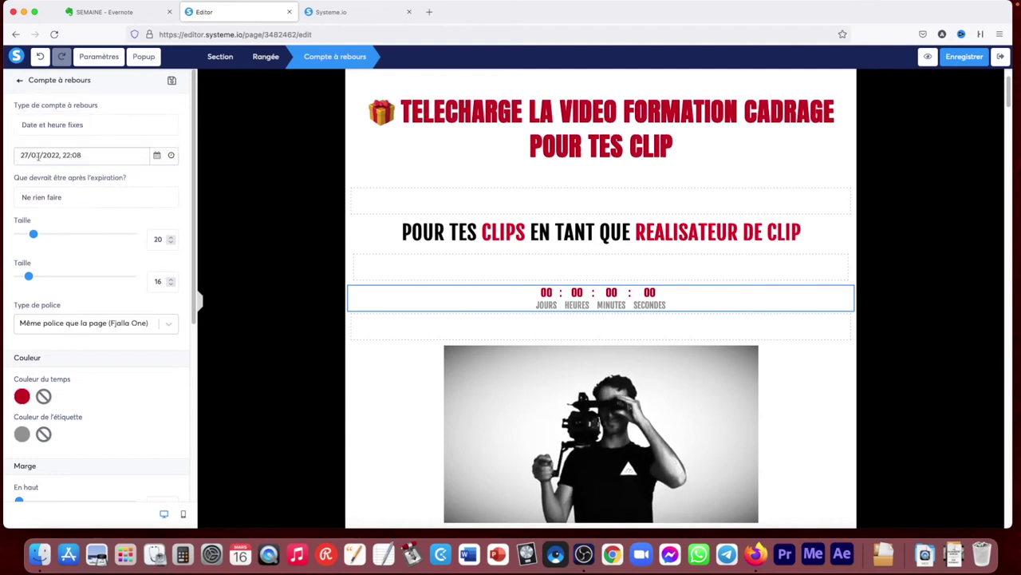
{"action": "left_click", "coordinate": [927, 58]}
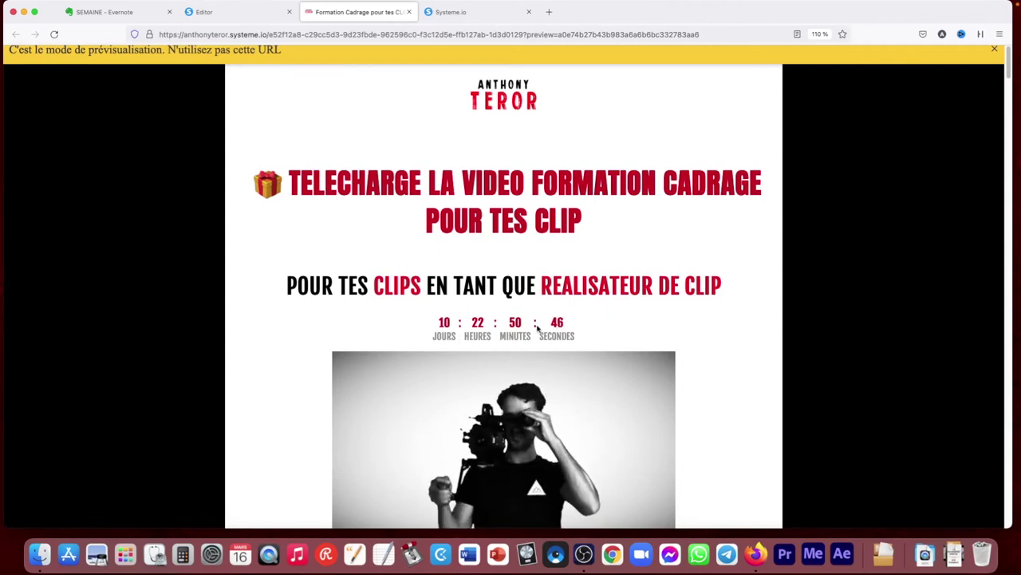
{"action": "left_click", "coordinate": [408, 12]}
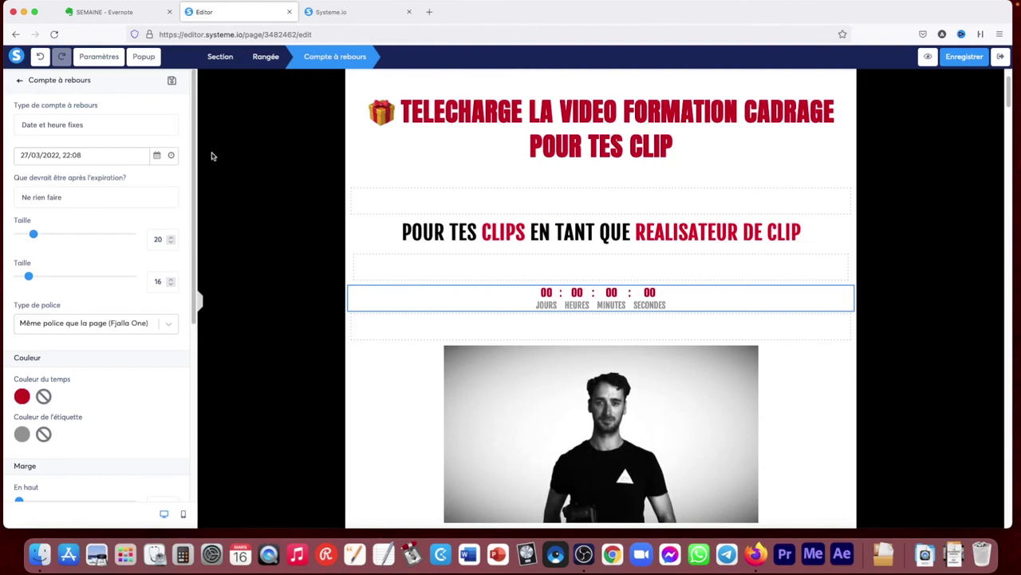
Switch the countdown type to Délai and preview it
{"action": "left_click", "coordinate": [67, 125]}
{"action": "left_click", "coordinate": [58, 131]}
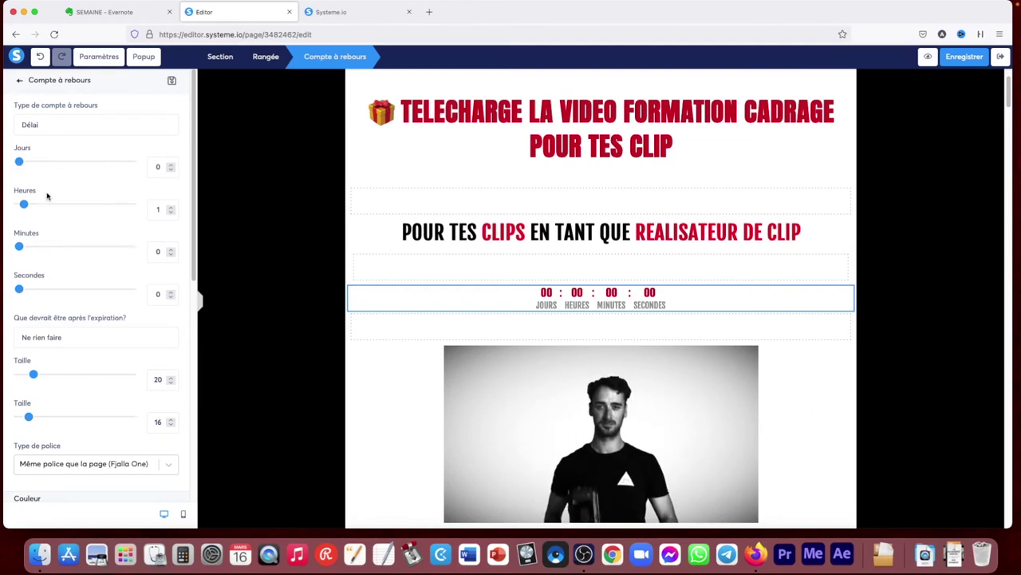
{"action": "left_click", "coordinate": [928, 61]}
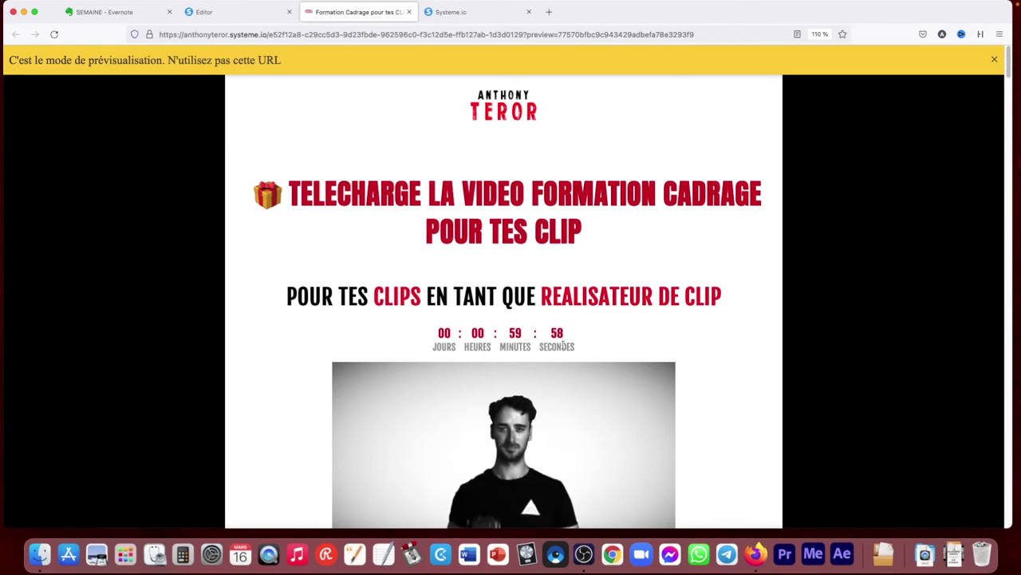
{"action": "left_click", "coordinate": [408, 12]}
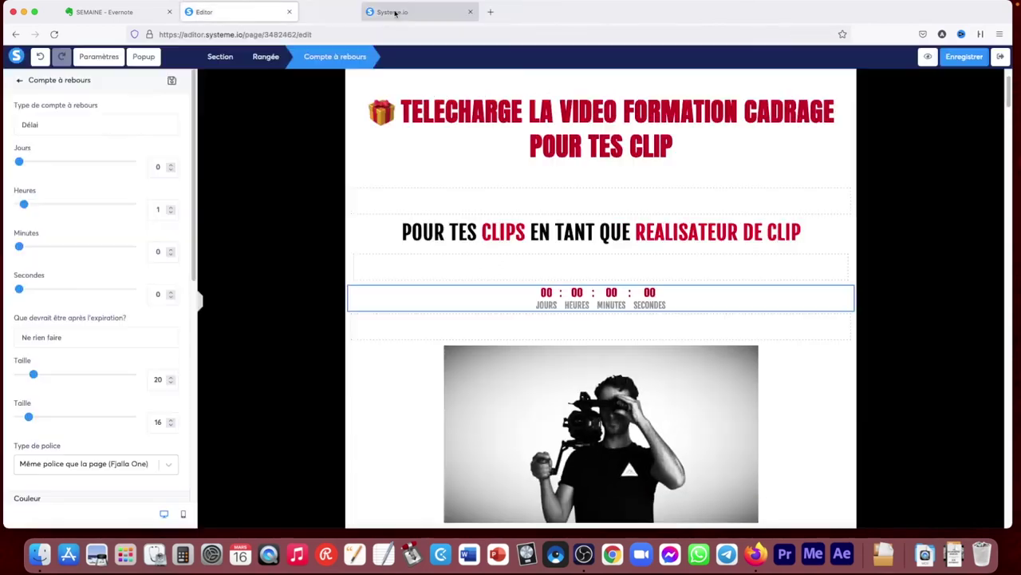
Change the countdown to Daily, ending at 23:59:59, and preview it running
{"action": "left_click", "coordinate": [49, 121]}
{"action": "left_click", "coordinate": [33, 134]}
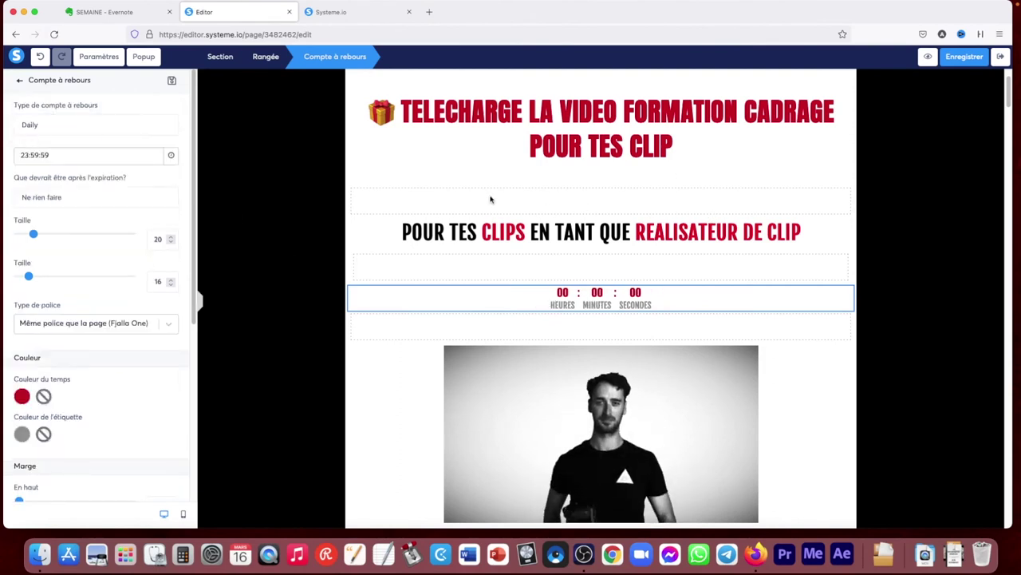
{"action": "left_click", "coordinate": [929, 56]}
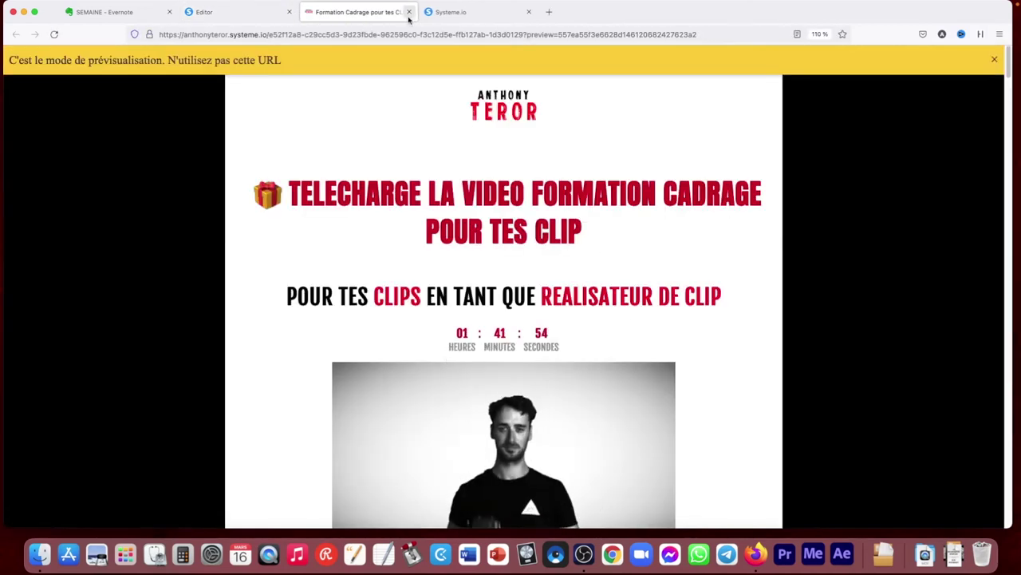
{"action": "key", "text": "super+w"}
{"action": "left_click", "coordinate": [928, 56]}
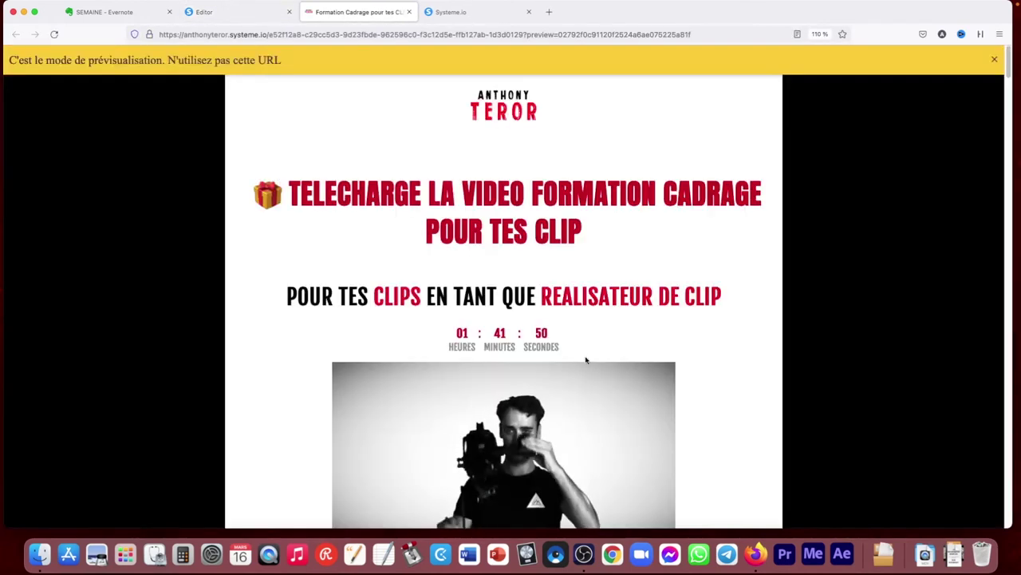
{"action": "left_click", "coordinate": [409, 12]}
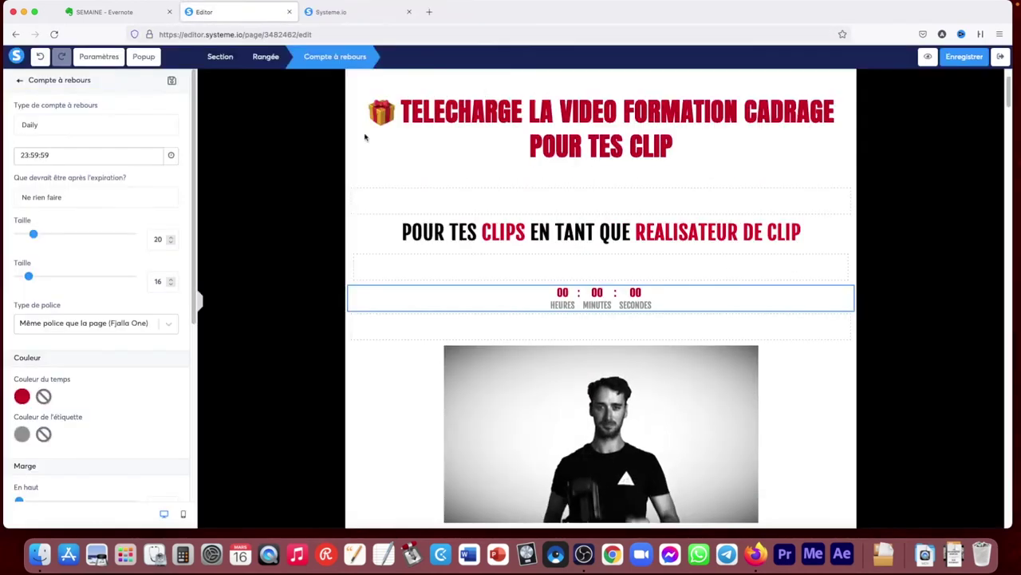
{"action": "left_click", "coordinate": [416, 339]}
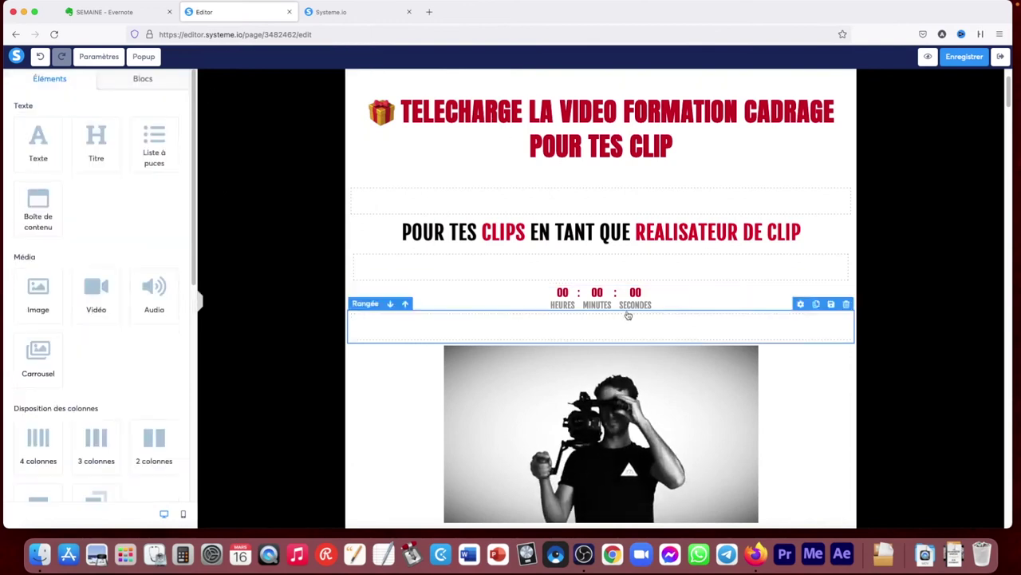
Delete the countdown and add a horizontal line above the video
{"action": "left_click", "coordinate": [847, 279]}
{"action": "left_click", "coordinate": [583, 301]}
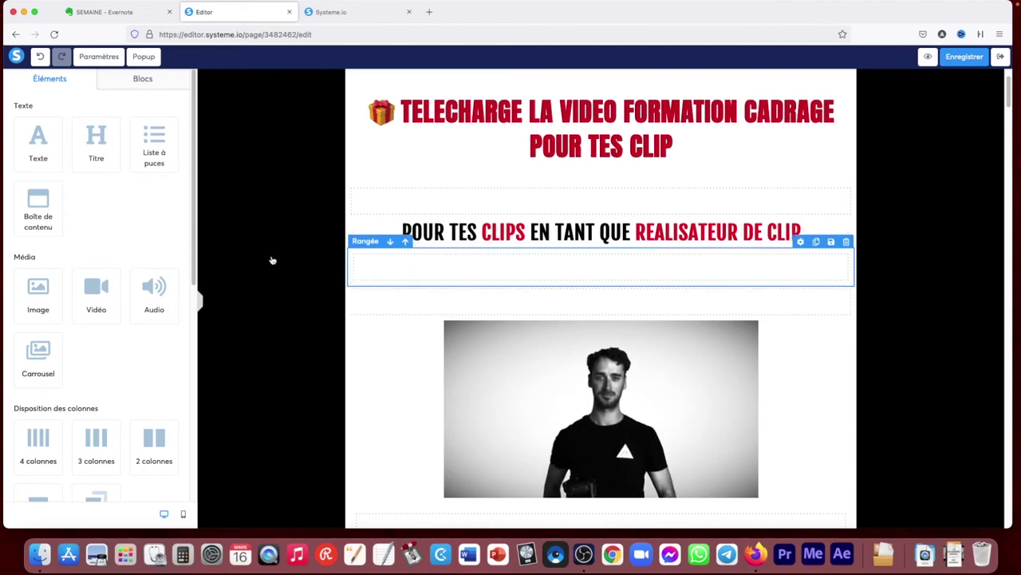
{"action": "left_click_drag", "start_coordinate": [194, 226], "coordinate": [199, 479]}
{"action": "left_click_drag", "start_coordinate": [155, 377], "coordinate": [358, 321]}
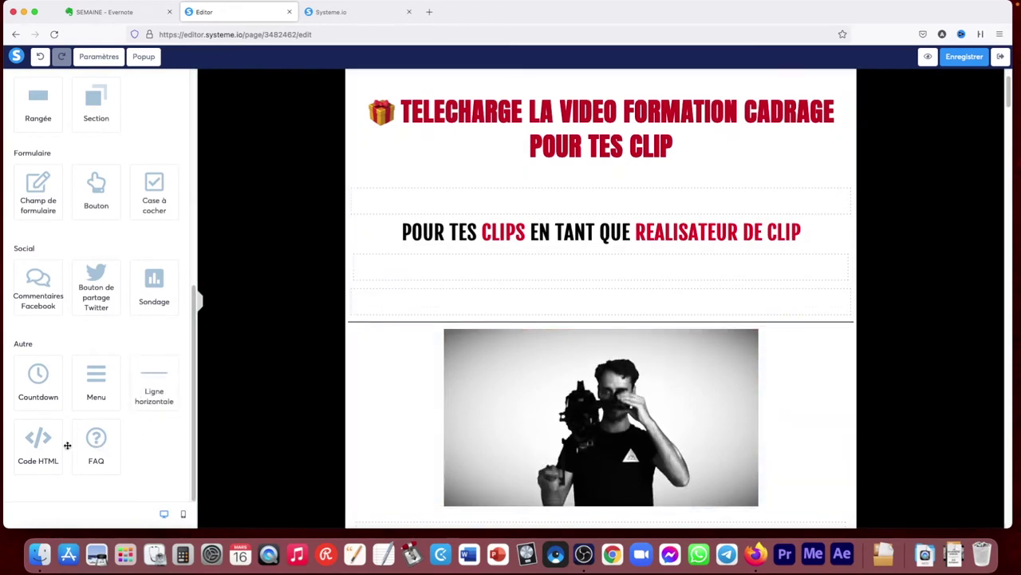
Place a Code HTML block below the subtitle and check its systeme.io code
{"action": "left_click_drag", "start_coordinate": [52, 449], "coordinate": [385, 284]}
{"action": "left_click", "coordinate": [600, 308]}
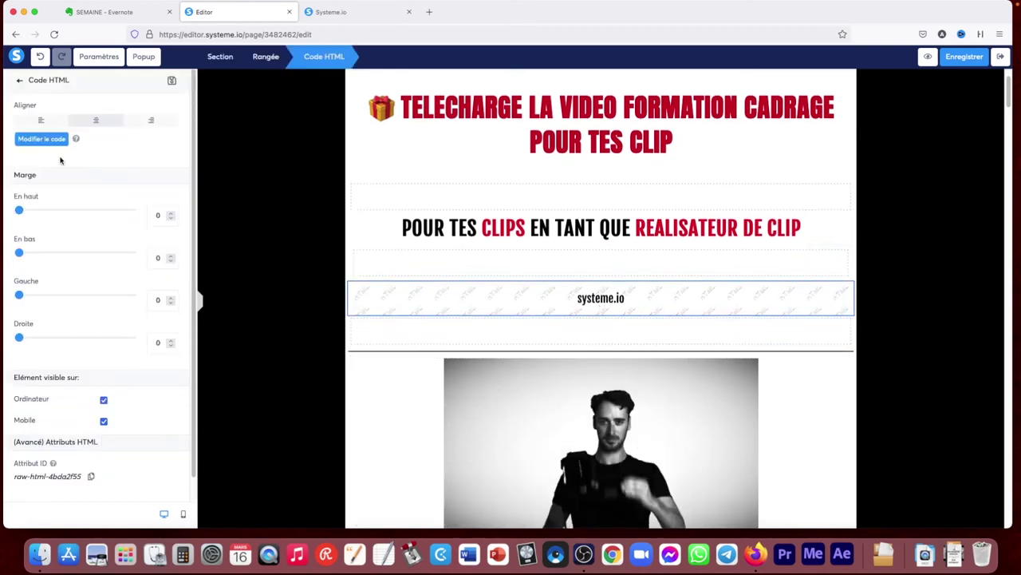
{"action": "left_click", "coordinate": [44, 140]}
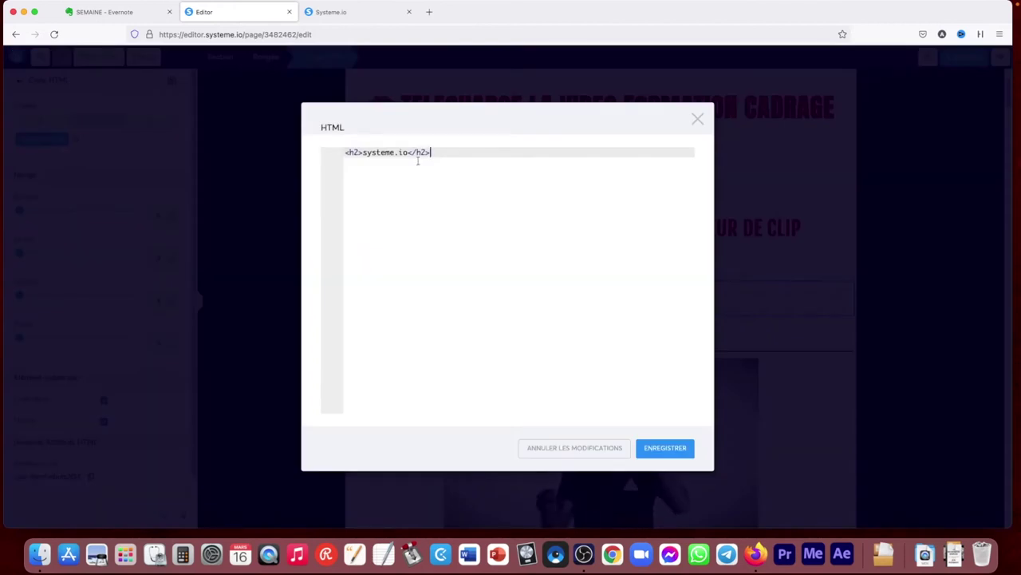
{"action": "left_click", "coordinate": [697, 121]}
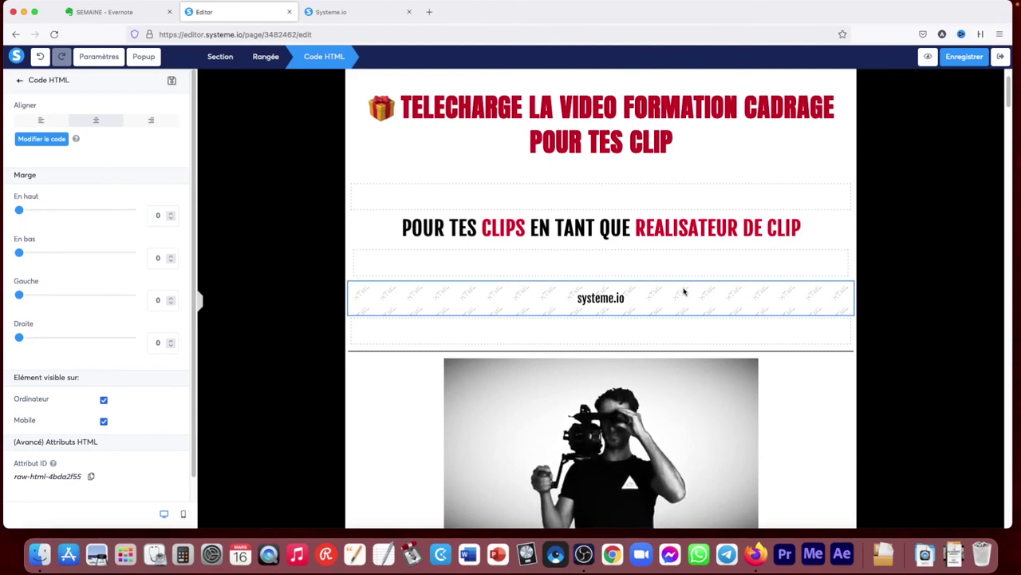
{"action": "key", "text": "Escape"}
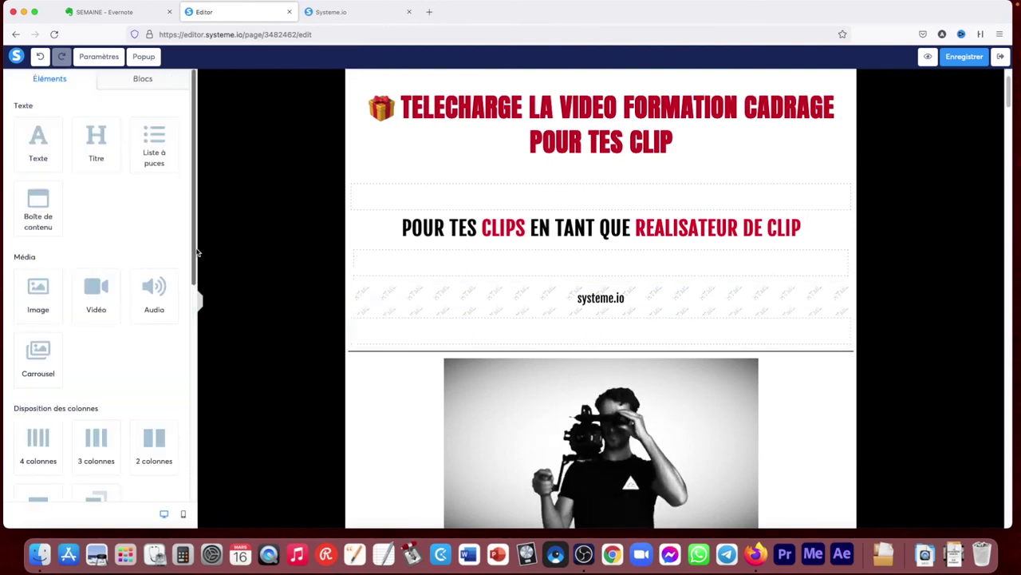
Try a FAQ block and delete it, then place a Menu element at the page top
{"action": "scroll", "coordinate": [198, 252], "scroll_direction": "down", "scroll_amount": 8}
{"action": "left_click_drag", "start_coordinate": [95, 443], "coordinate": [552, 352]}
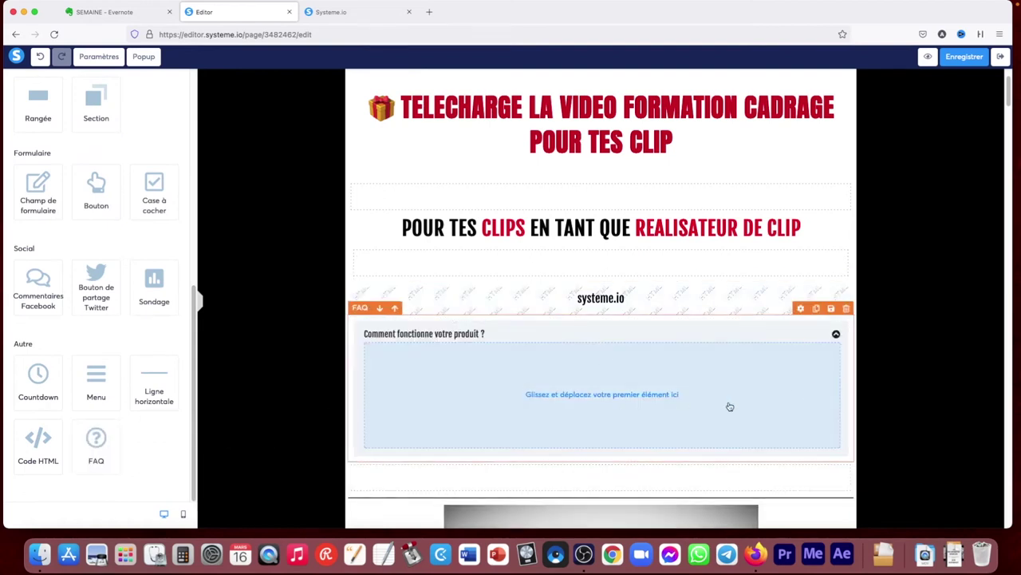
{"action": "left_click", "coordinate": [846, 309]}
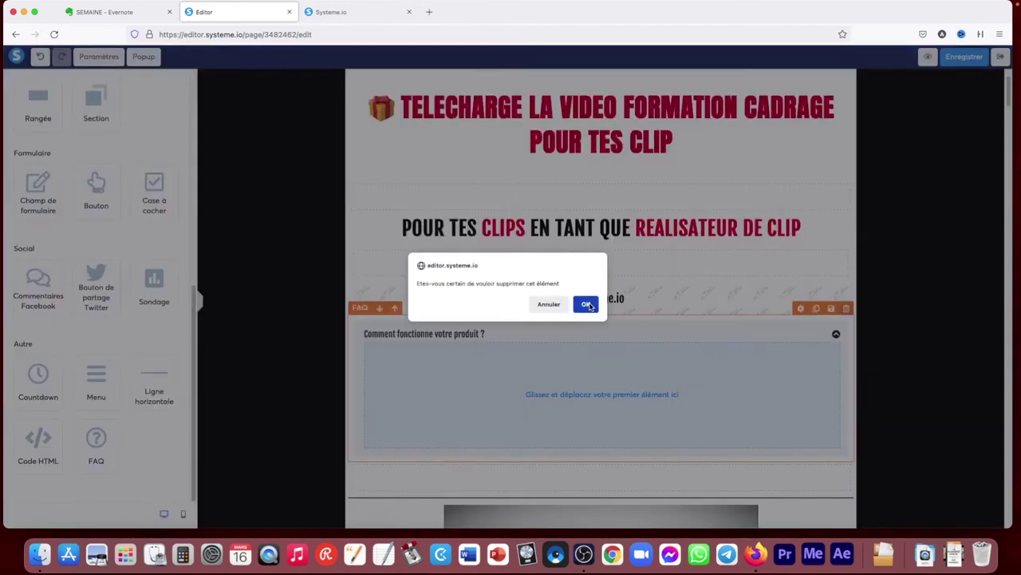
{"action": "left_click", "coordinate": [586, 304]}
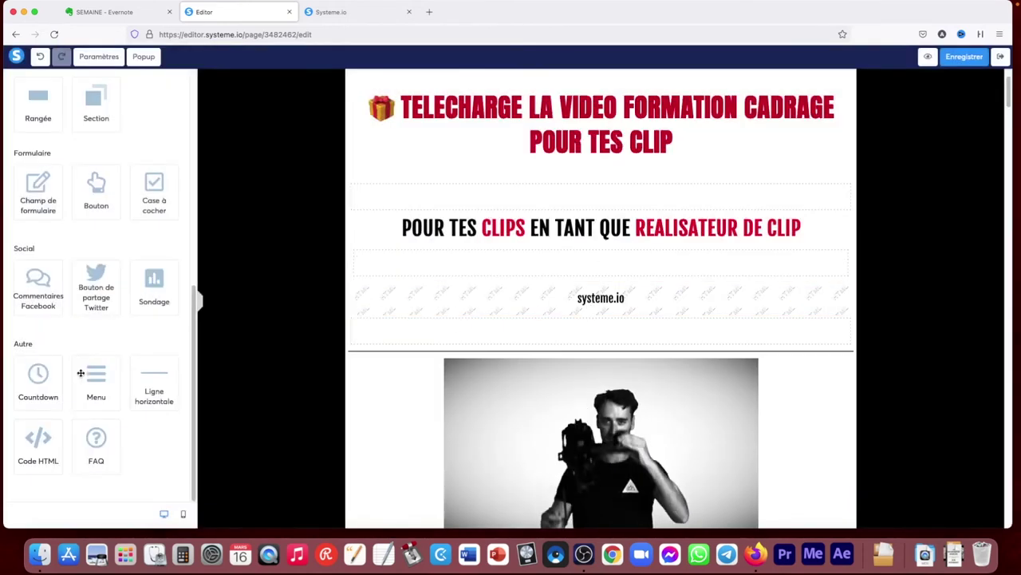
{"action": "left_click_drag", "start_coordinate": [80, 372], "coordinate": [354, 89]}
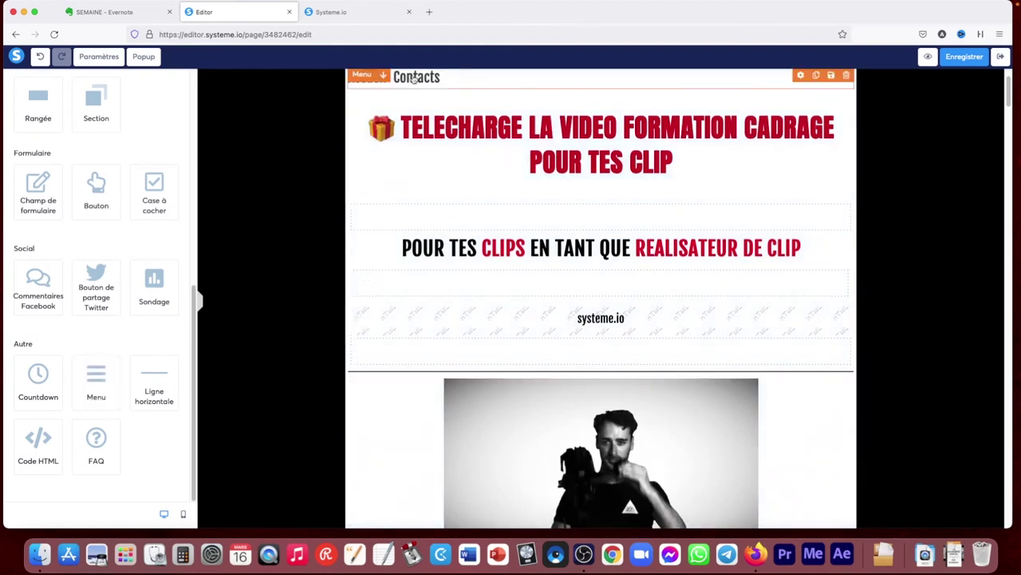
Inspect the navigation menu's settings, then delete the menu
{"action": "left_click", "coordinate": [423, 78]}
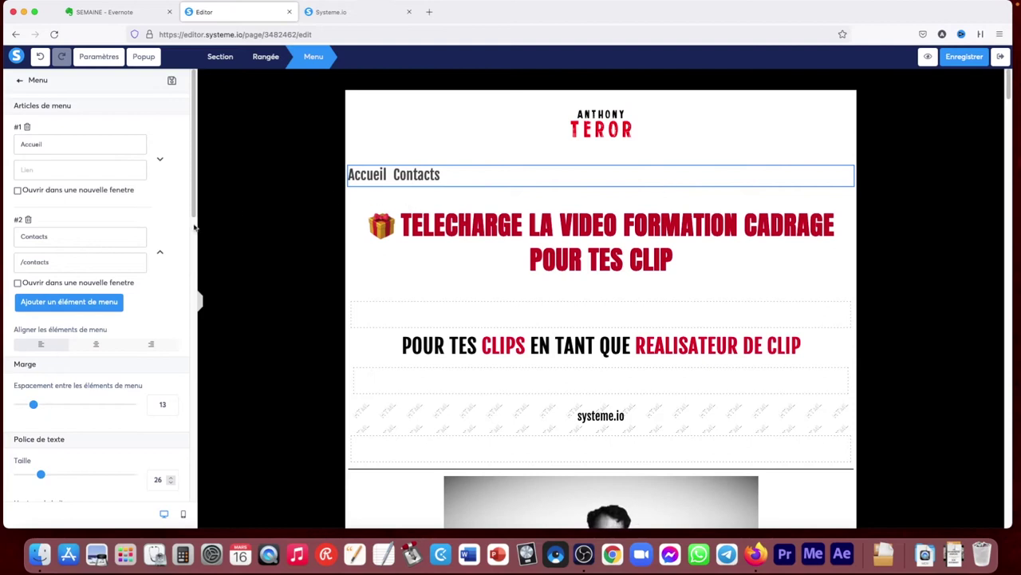
{"action": "left_click", "coordinate": [883, 228]}
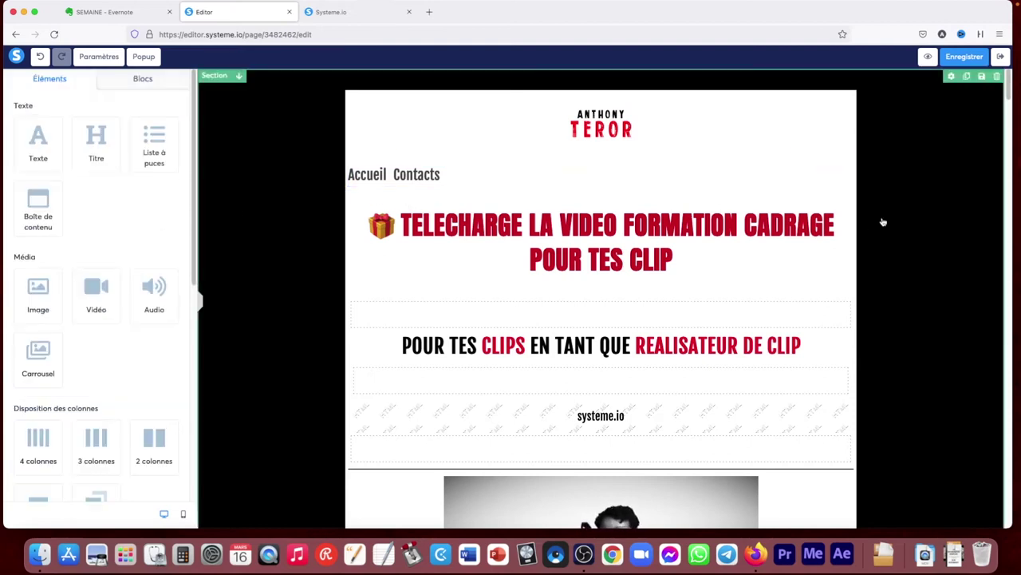
{"action": "left_click", "coordinate": [846, 158]}
{"action": "left_click", "coordinate": [588, 303]}
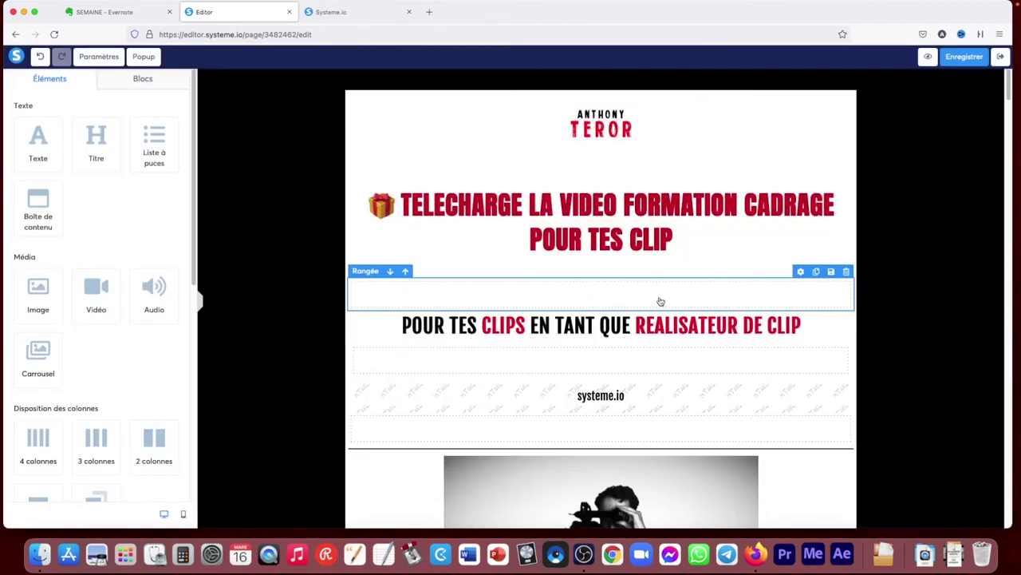
Delete the systeme.io HTML block below the subtitle
{"action": "scroll", "coordinate": [707, 271], "scroll_direction": "down", "scroll_amount": 10}
{"action": "scroll", "coordinate": [708, 287], "scroll_direction": "up", "scroll_amount": 10}
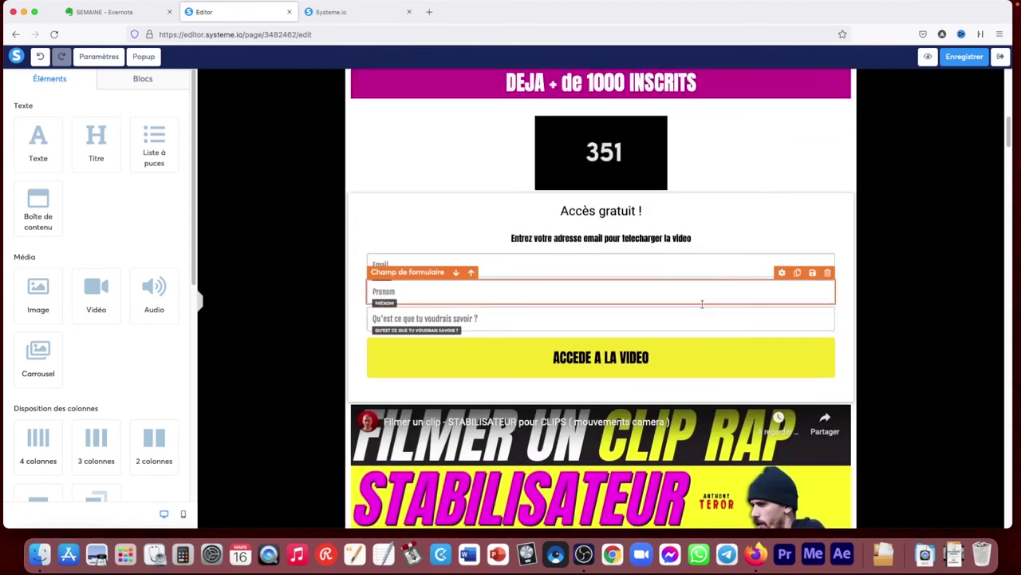
{"action": "scroll", "coordinate": [705, 300], "scroll_direction": "up", "scroll_amount": 2}
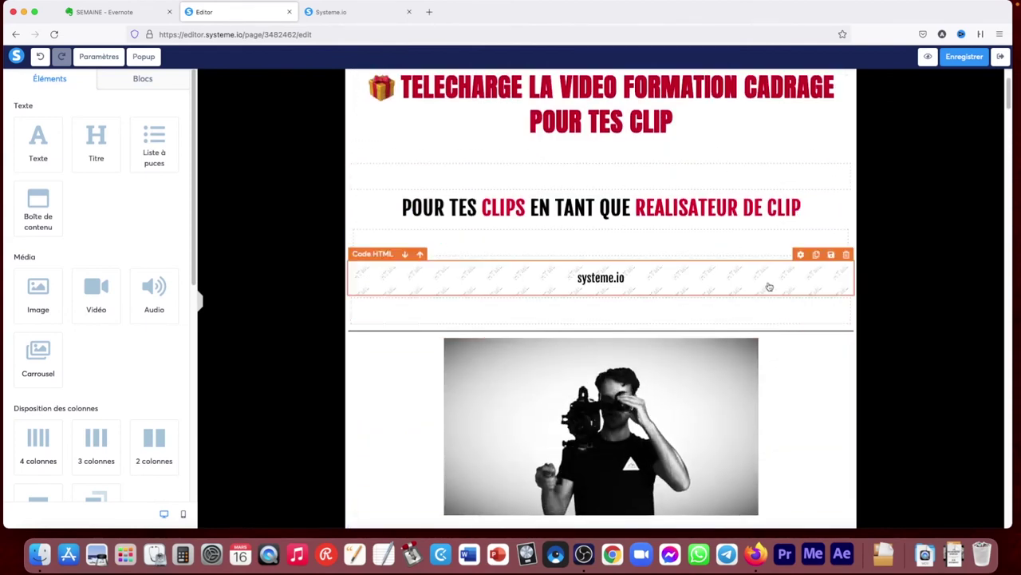
{"action": "left_click", "coordinate": [847, 254]}
{"action": "left_click", "coordinate": [587, 305]}
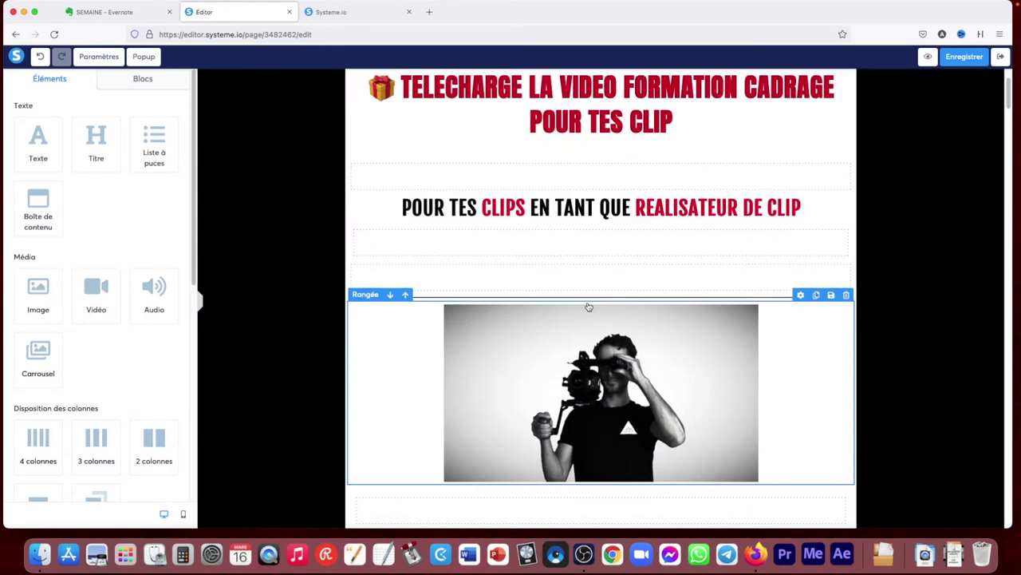
Browse the ready-made and saved blocks library, then return to Éléments
{"action": "left_click", "coordinate": [127, 84]}
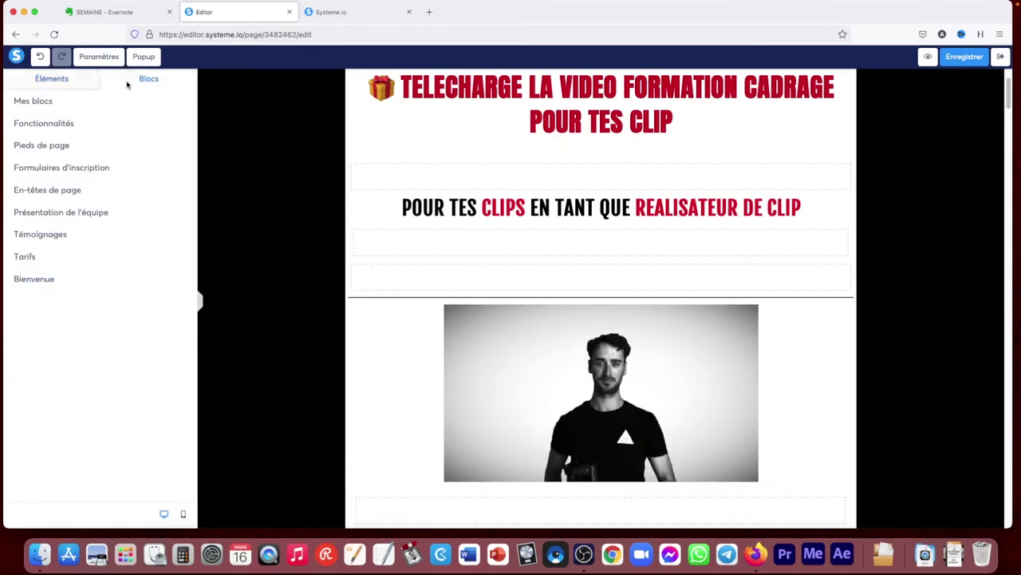
{"action": "left_click", "coordinate": [36, 101]}
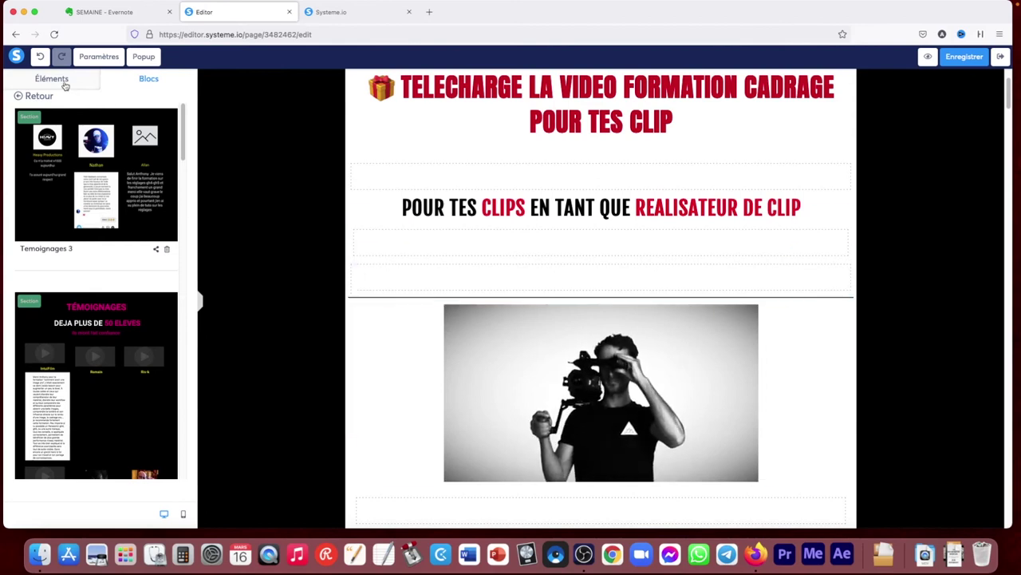
{"action": "left_click", "coordinate": [39, 95]}
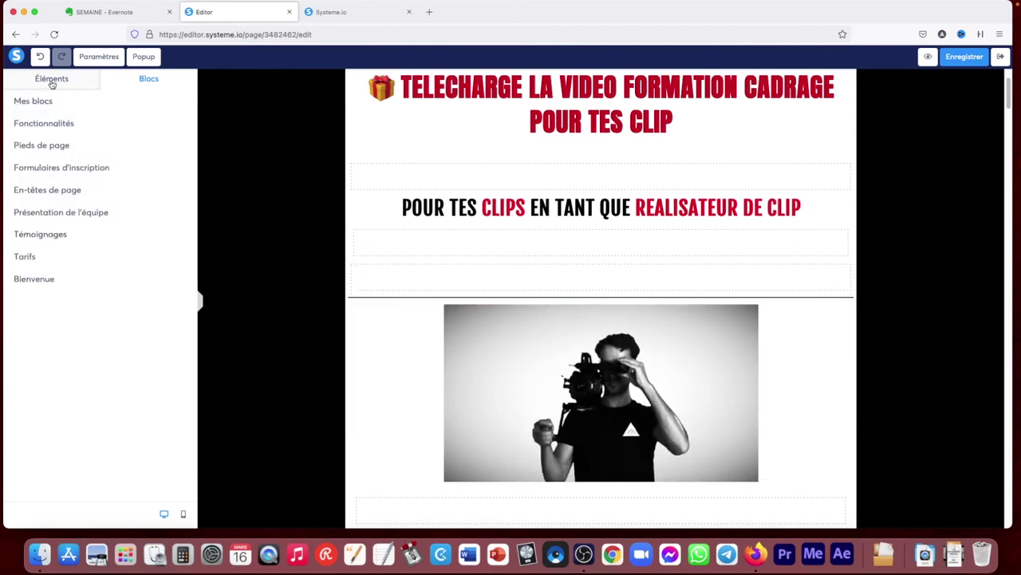
{"action": "left_click", "coordinate": [51, 80]}
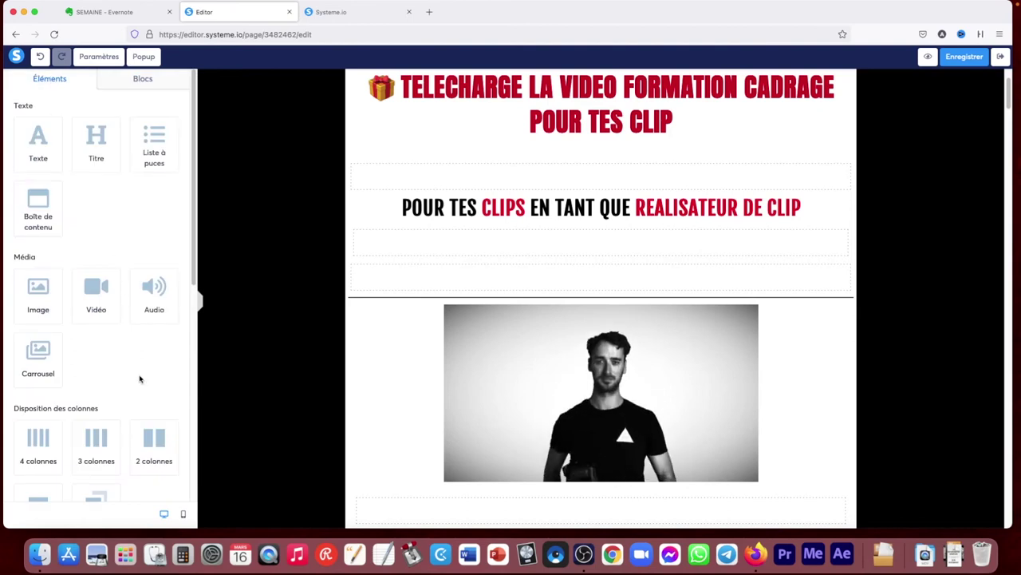
Delete the empty row beneath the POUR TES CLIPS heading
{"action": "scroll", "coordinate": [193, 259], "scroll_direction": "down", "scroll_amount": 10}
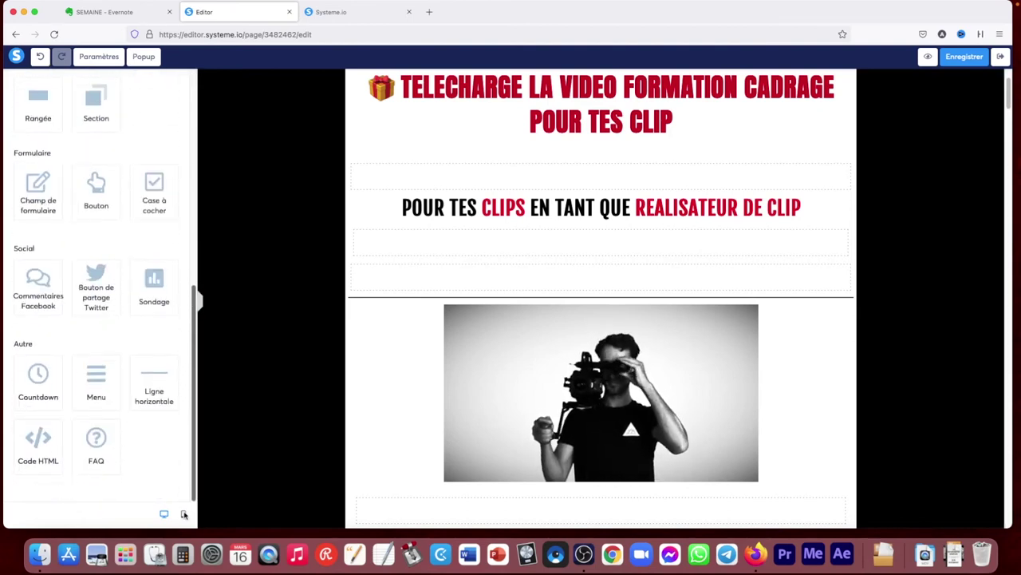
{"action": "scroll", "coordinate": [200, 296], "scroll_direction": "up", "scroll_amount": 10}
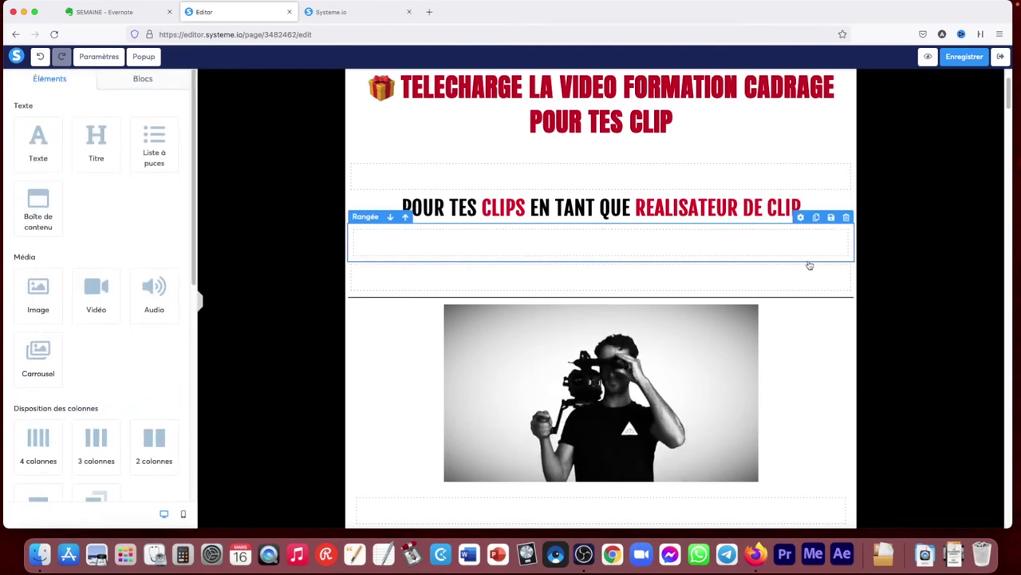
{"action": "left_click", "coordinate": [846, 254]}
{"action": "left_click", "coordinate": [588, 305]}
{"action": "scroll", "coordinate": [809, 253], "scroll_direction": "down", "scroll_amount": 1}
{"action": "scroll", "coordinate": [811, 227], "scroll_direction": "up", "scroll_amount": 3}
{"action": "left_click", "coordinate": [125, 78]}
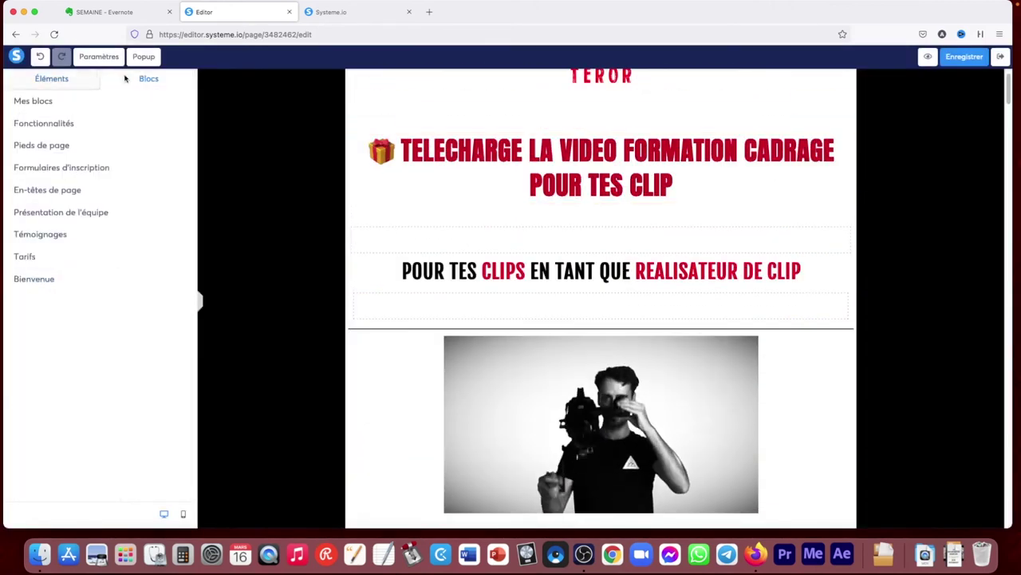
{"action": "left_click", "coordinate": [51, 80]}
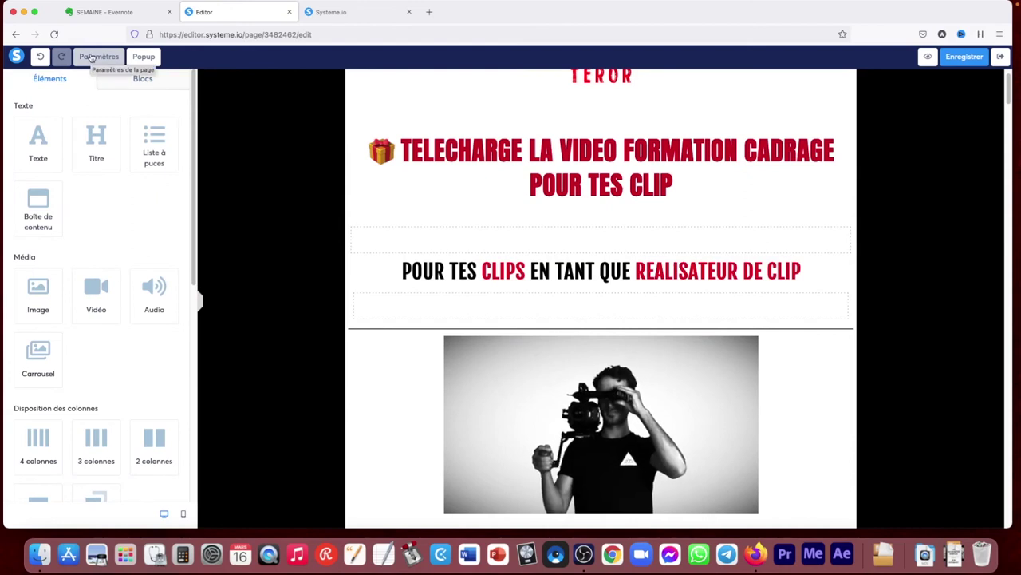
In Paramètres, tick and then untick the affiliation badge so it stays off, then leave the panel
{"action": "left_click", "coordinate": [99, 56]}
{"action": "left_click_drag", "start_coordinate": [194, 148], "coordinate": [201, 431]}
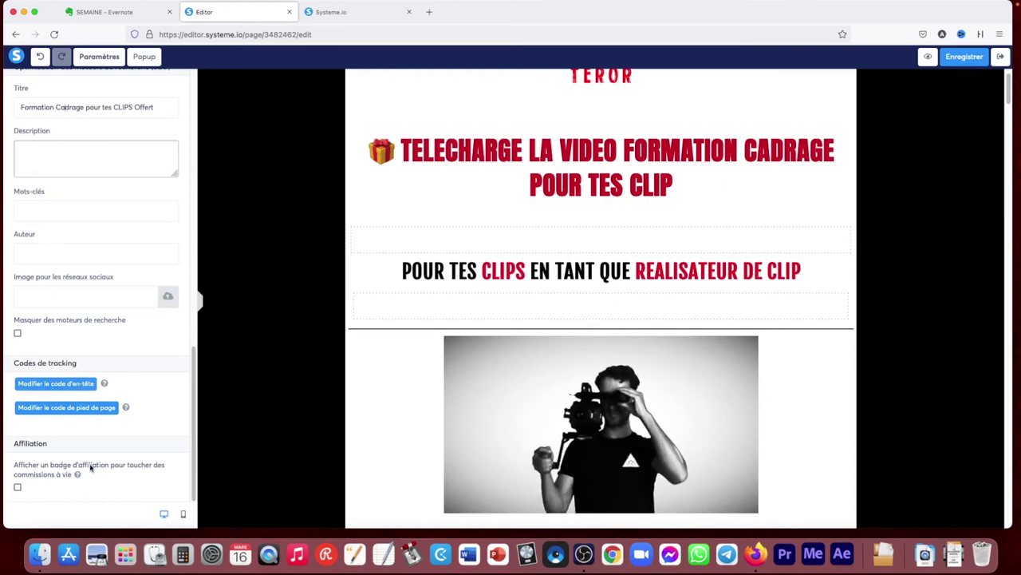
{"action": "left_click", "coordinate": [18, 488]}
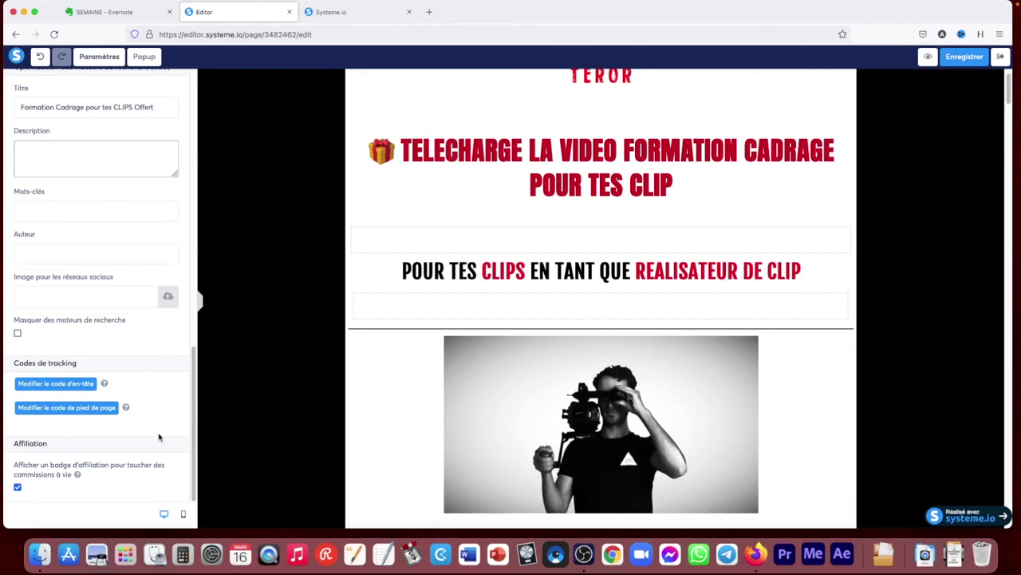
{"action": "left_click", "coordinate": [18, 489]}
{"action": "left_click_drag", "start_coordinate": [193, 438], "coordinate": [201, 117]}
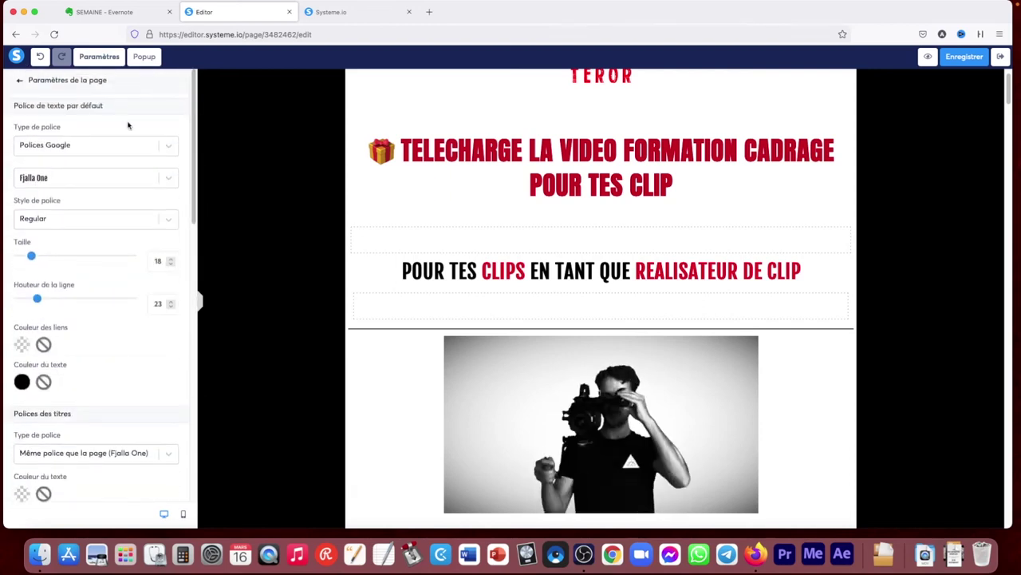
{"action": "left_click", "coordinate": [20, 82]}
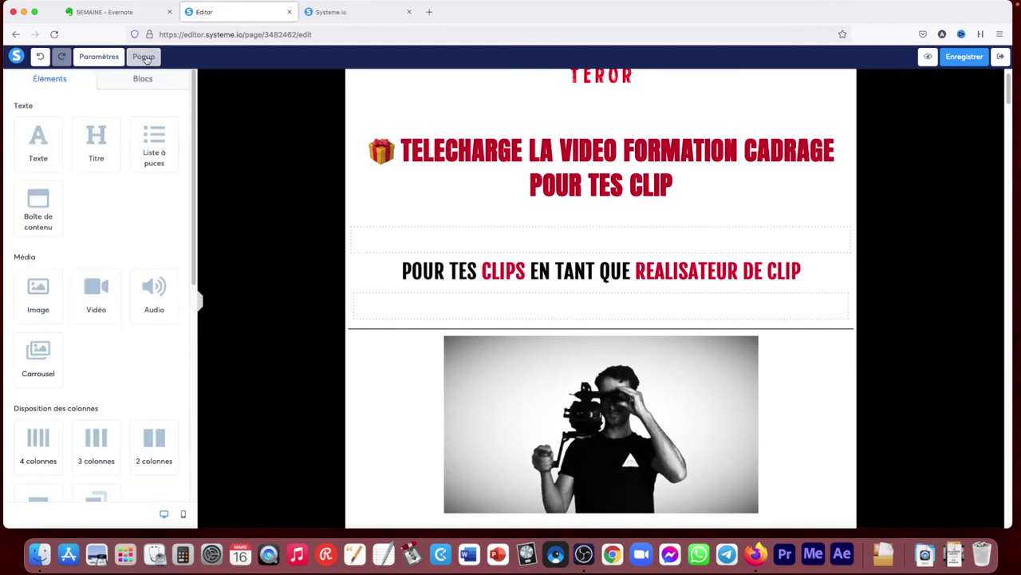
Make Popup Nº3 reappear every 9 days with its close button kept shown
{"action": "left_click", "coordinate": [143, 57]}
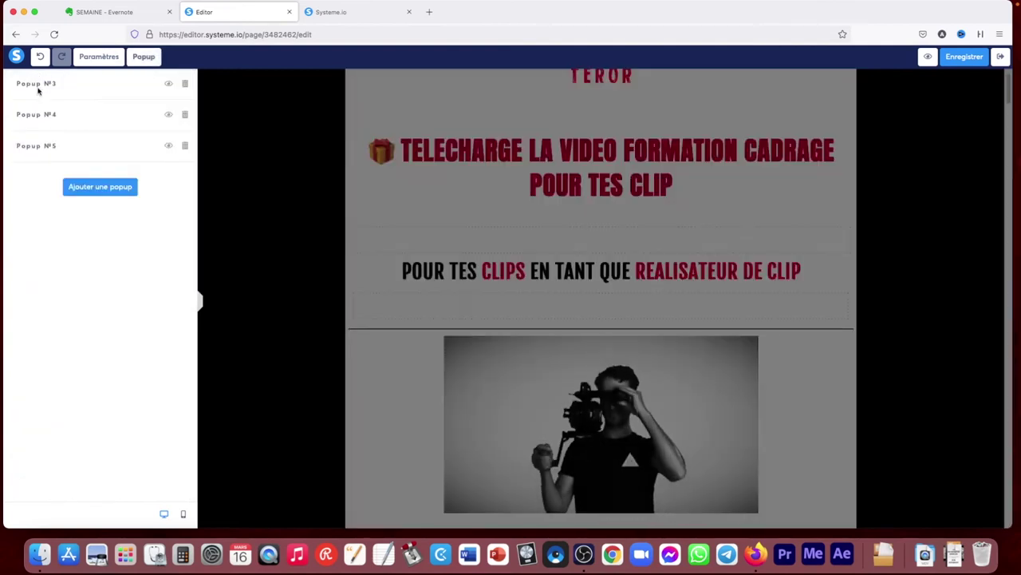
{"action": "left_click", "coordinate": [168, 83]}
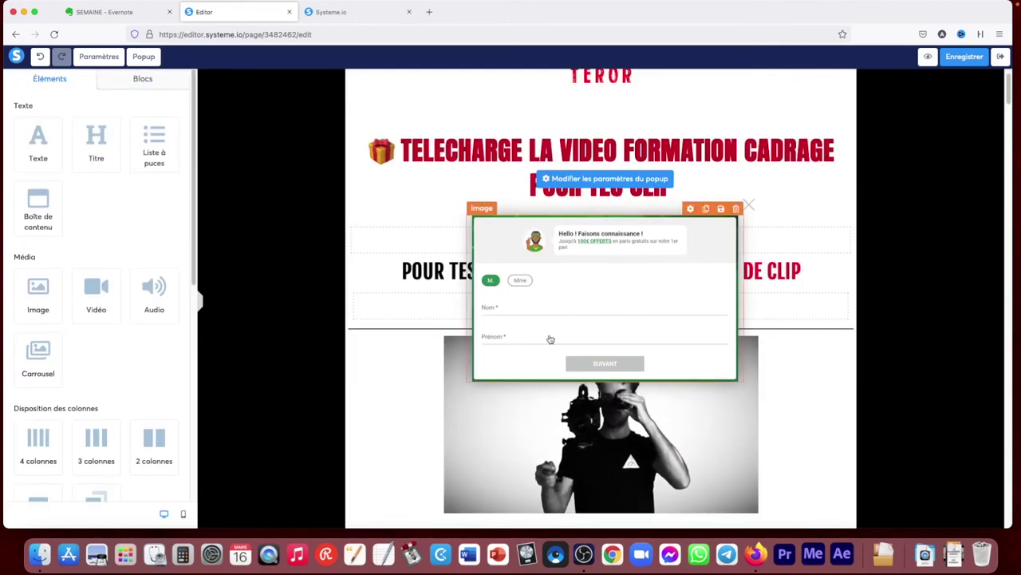
{"action": "left_click", "coordinate": [624, 180]}
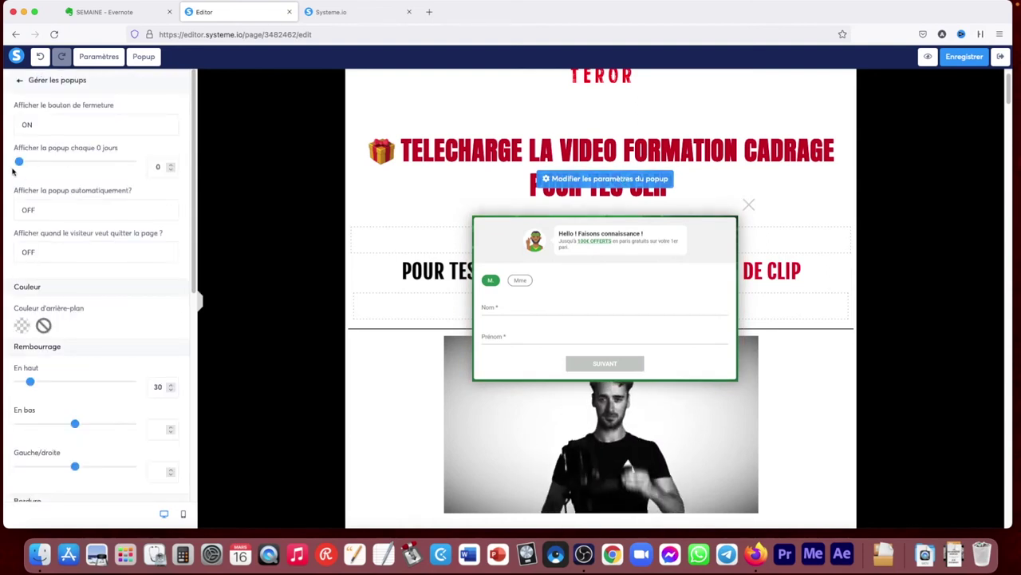
{"action": "mouse_move", "coordinate": [19, 164]}
{"action": "left_mouse_down"}
{"action": "mouse_move", "coordinate": [35, 164]}
{"action": "mouse_move", "coordinate": [22, 161]}
{"action": "left_mouse_up"}
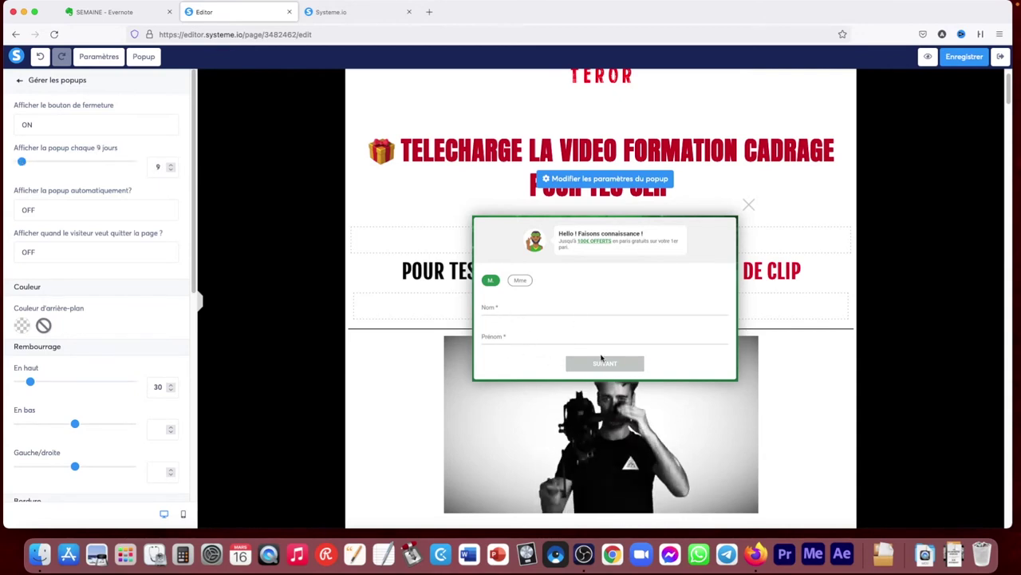
{"action": "left_click", "coordinate": [38, 124]}
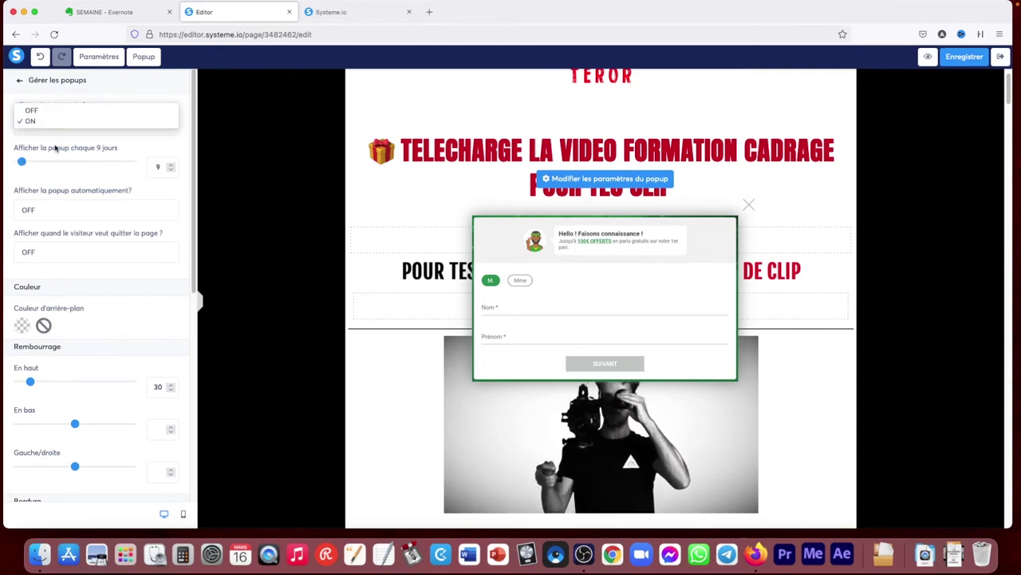
{"action": "left_click", "coordinate": [162, 94]}
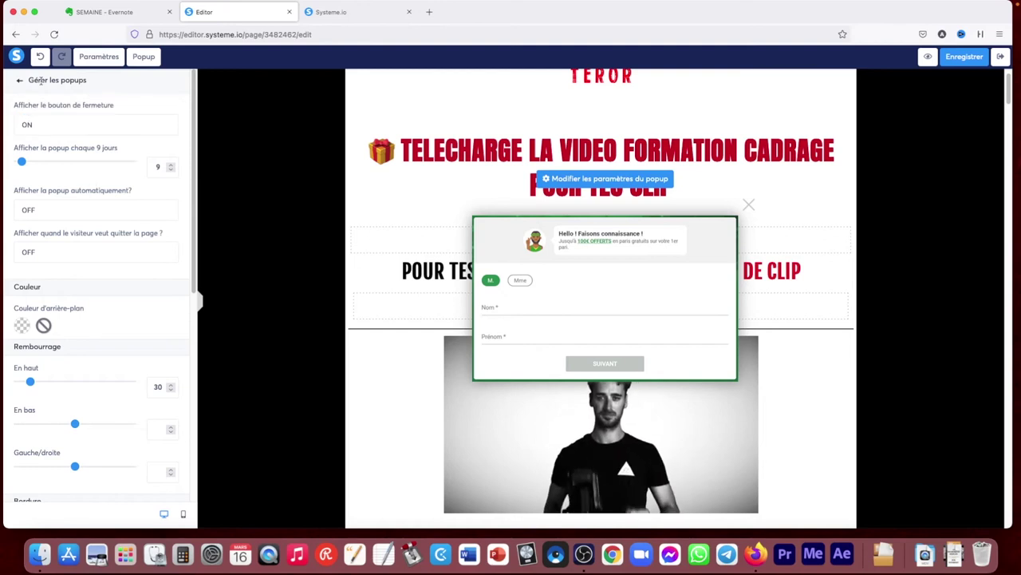
Close the popup settings and exit the page editor
{"action": "left_click", "coordinate": [746, 206]}
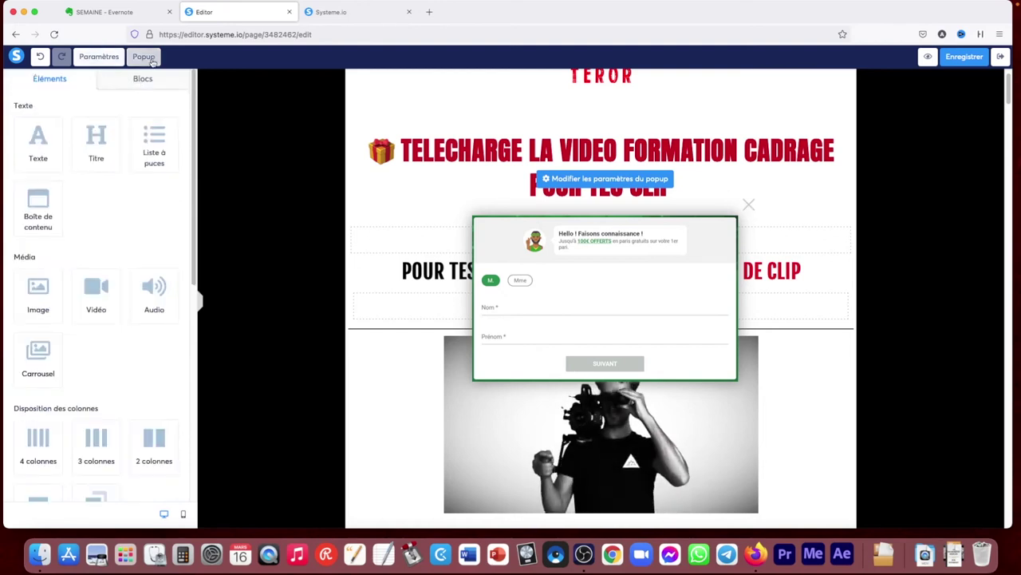
{"action": "left_click", "coordinate": [144, 56]}
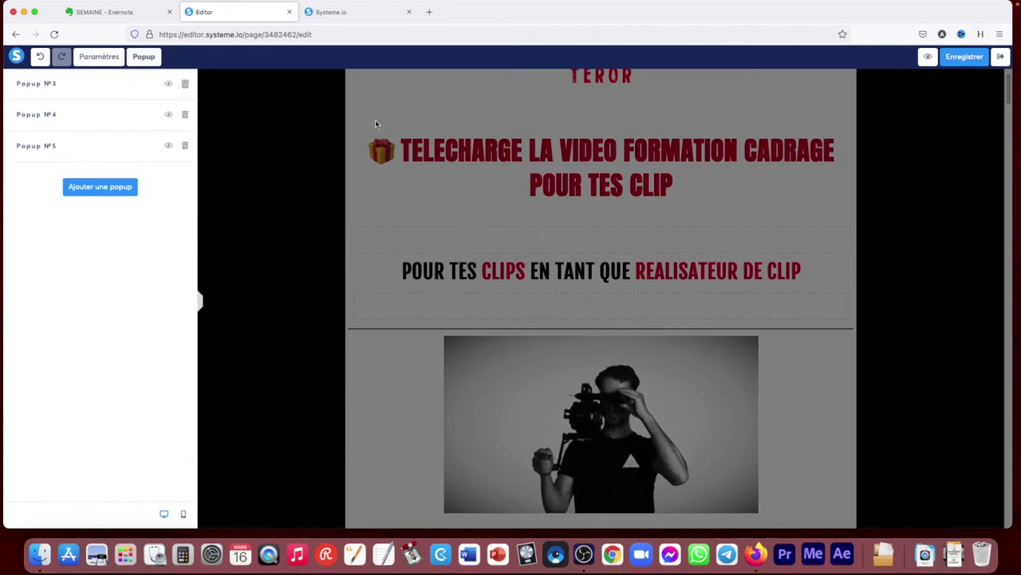
{"action": "left_click", "coordinate": [1001, 57]}
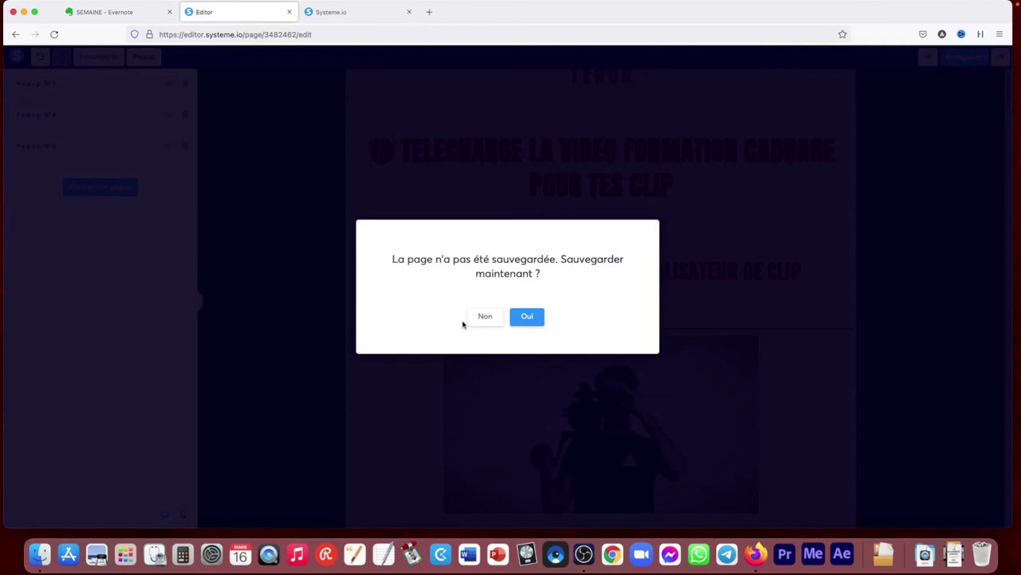
Exit the editor without saving, then preview the live capture page
{"action": "left_click", "coordinate": [478, 319]}
{"action": "left_click", "coordinate": [561, 312]}
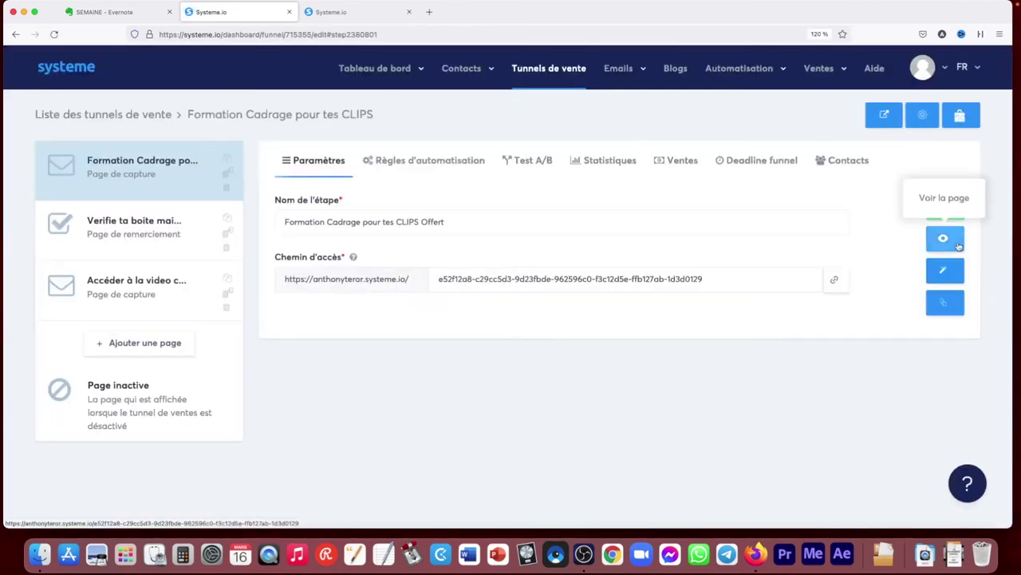
{"action": "left_click", "coordinate": [959, 245]}
{"action": "scroll", "coordinate": [743, 255], "scroll_direction": "down", "scroll_amount": 5}
{"action": "scroll", "coordinate": [776, 266], "scroll_direction": "down", "scroll_amount": 4}
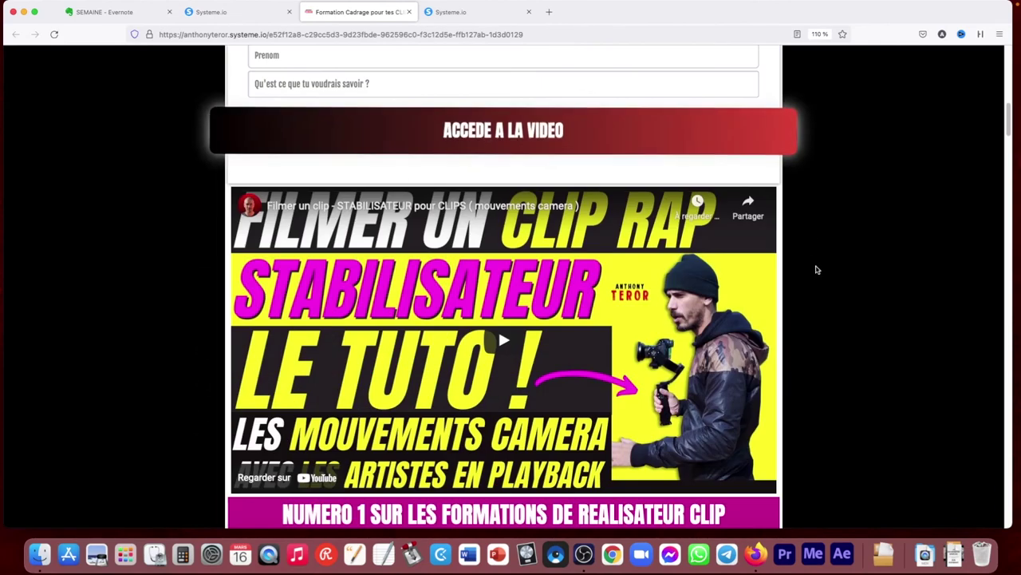
Close the preview and open the 'Ajouter une nouvelle page' dialog
{"action": "left_click", "coordinate": [409, 12]}
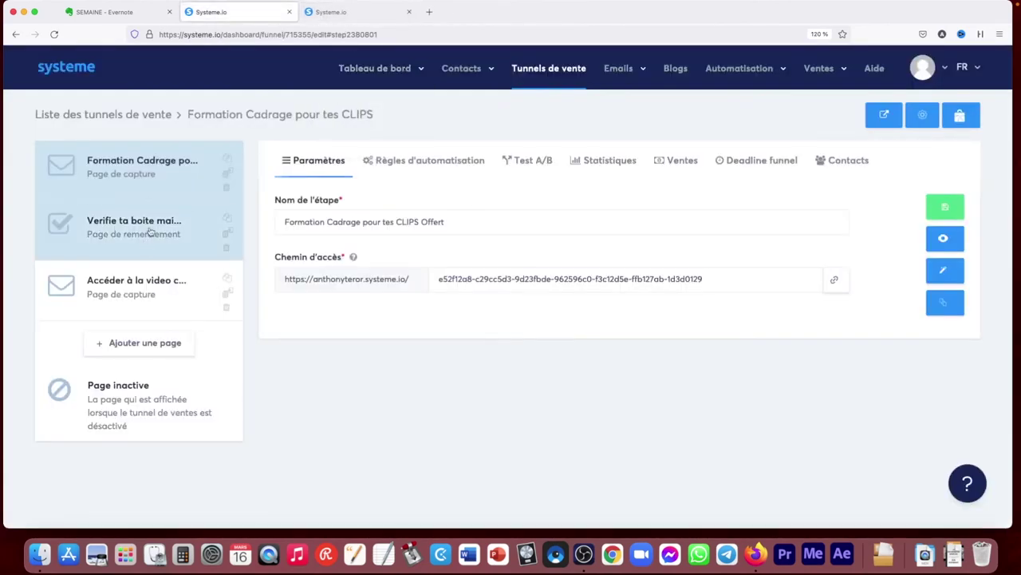
{"action": "left_click", "coordinate": [145, 347]}
{"action": "left_click", "coordinate": [425, 236]}
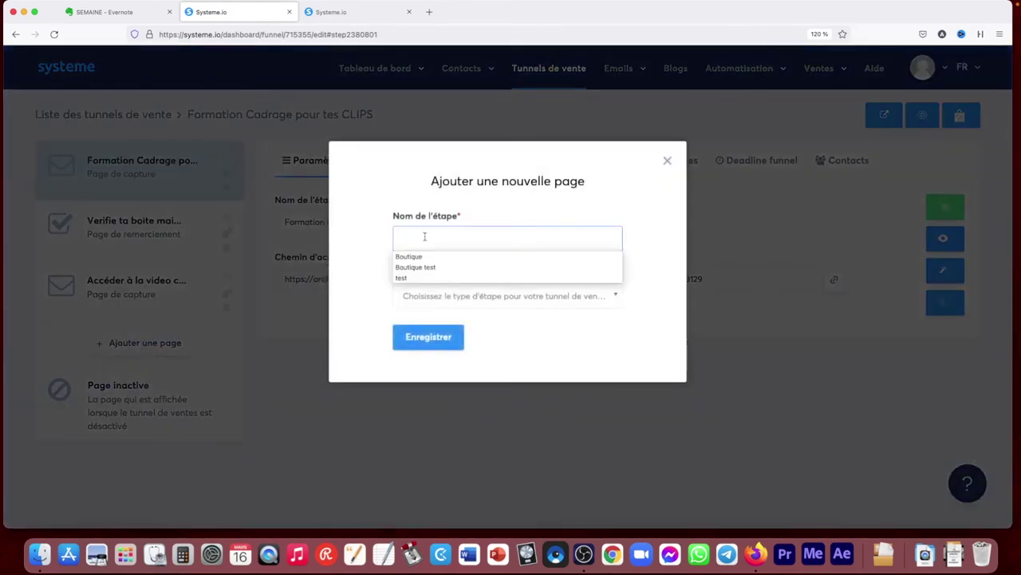
Enter 'test' as the page name, browse the page type options, then close the form unchanged
{"action": "left_click", "coordinate": [401, 278]}
{"action": "left_click", "coordinate": [442, 296]}
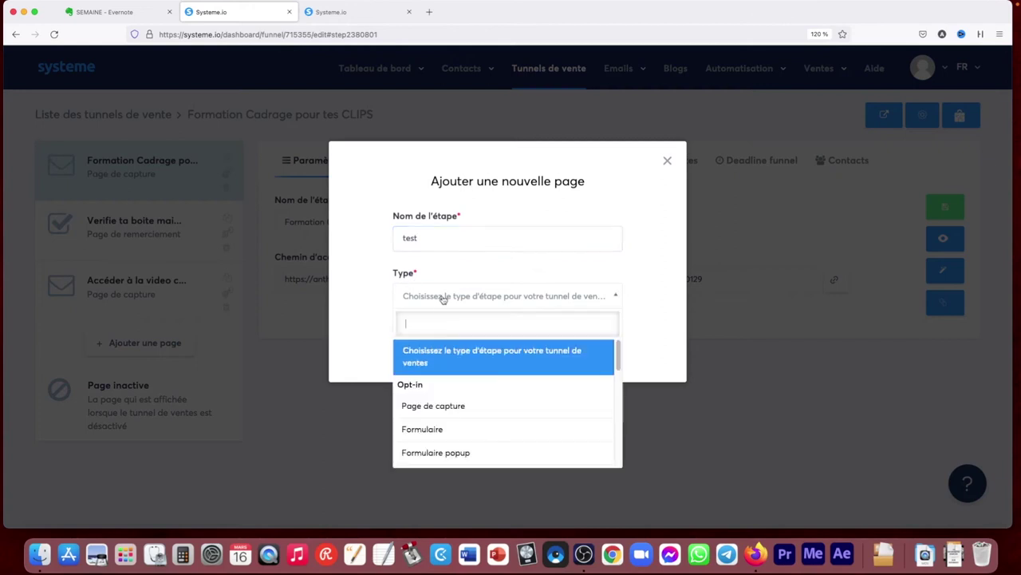
{"action": "scroll", "coordinate": [452, 392], "scroll_direction": "down", "scroll_amount": 1}
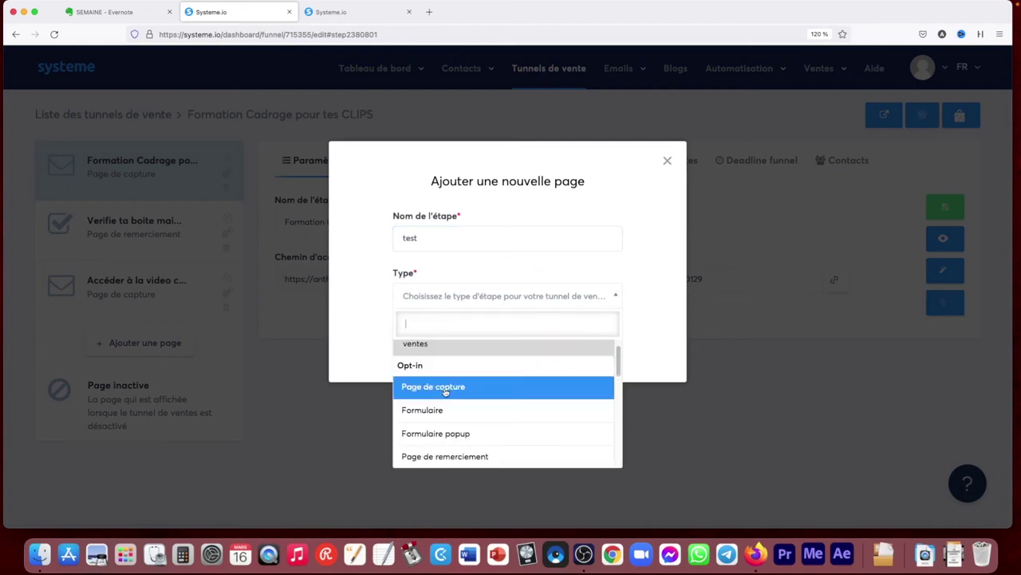
{"action": "scroll", "coordinate": [433, 411], "scroll_direction": "down", "scroll_amount": 5}
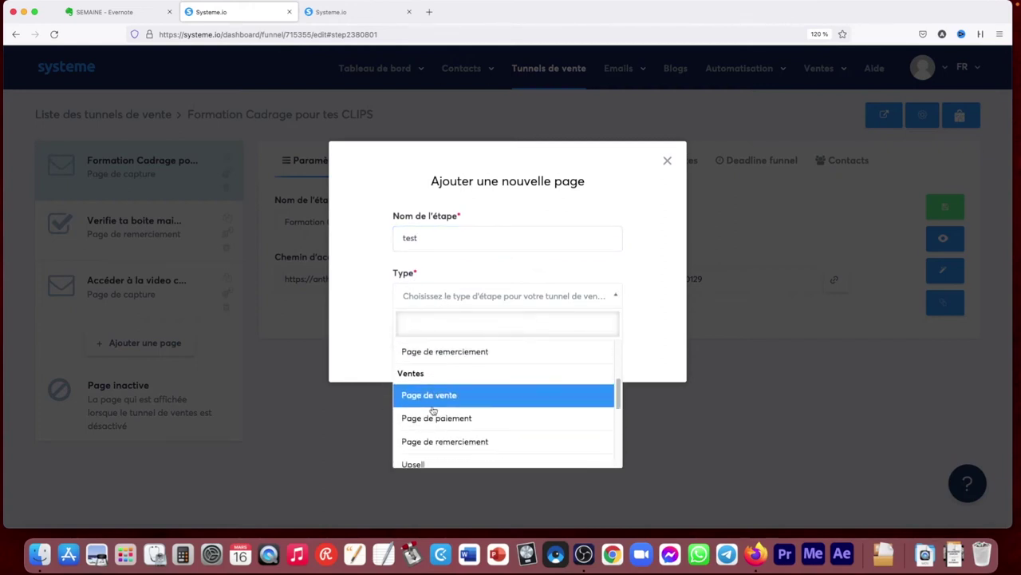
{"action": "scroll", "coordinate": [429, 391], "scroll_direction": "down", "scroll_amount": 2}
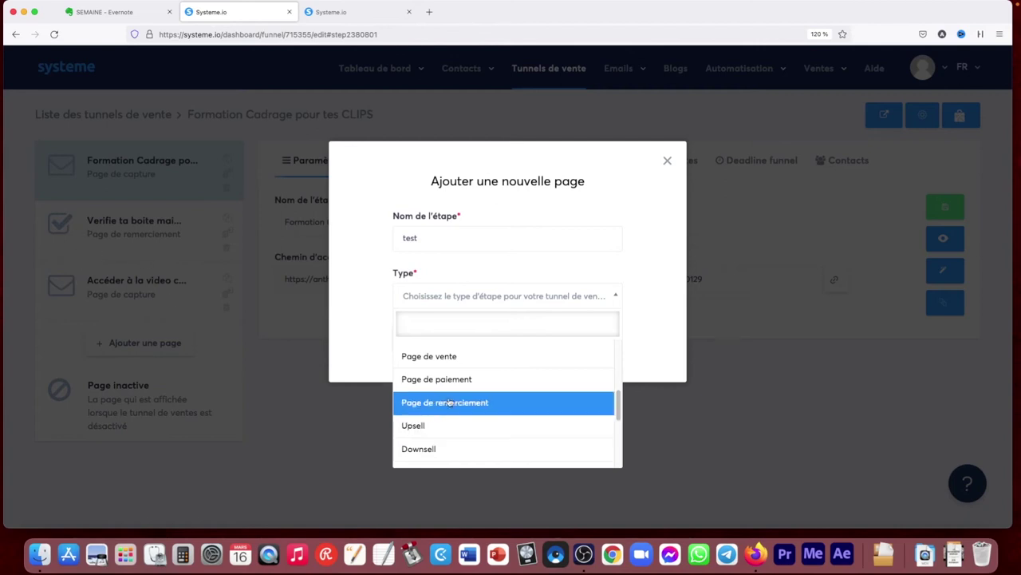
{"action": "left_click_drag", "start_coordinate": [618, 406], "coordinate": [619, 431]}
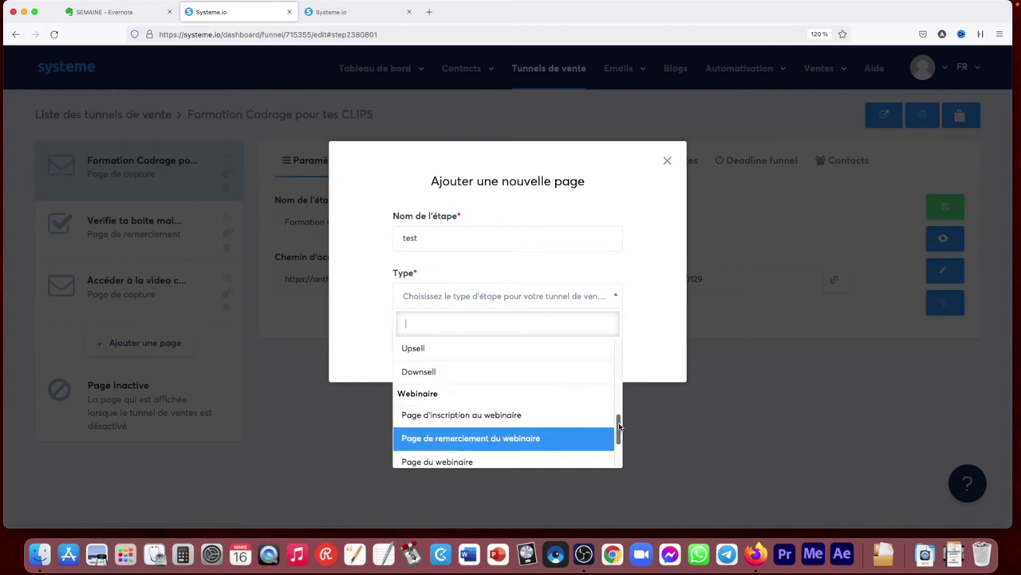
{"action": "scroll", "coordinate": [598, 430], "scroll_direction": "down", "scroll_amount": 3}
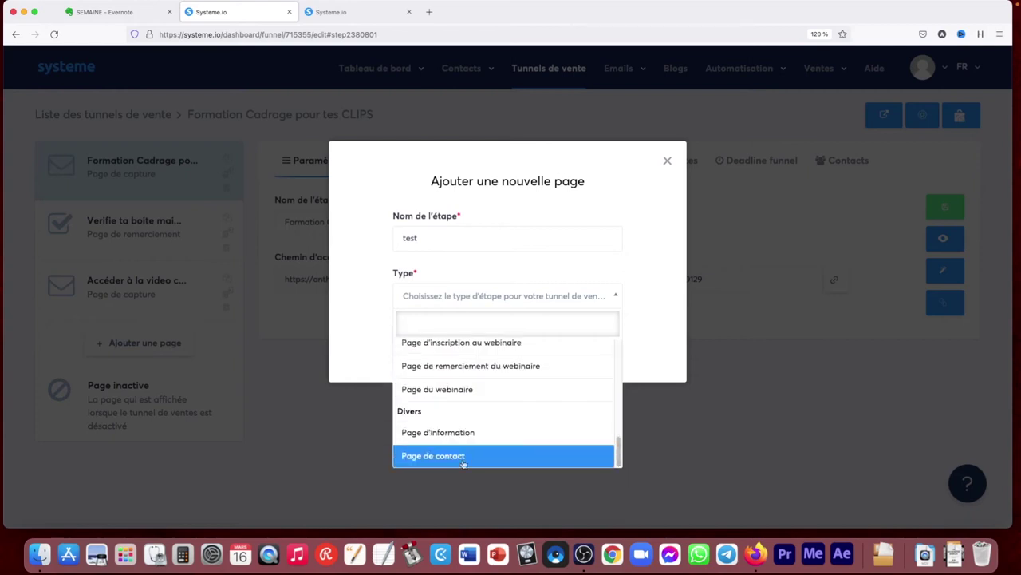
{"action": "left_click", "coordinate": [714, 472]}
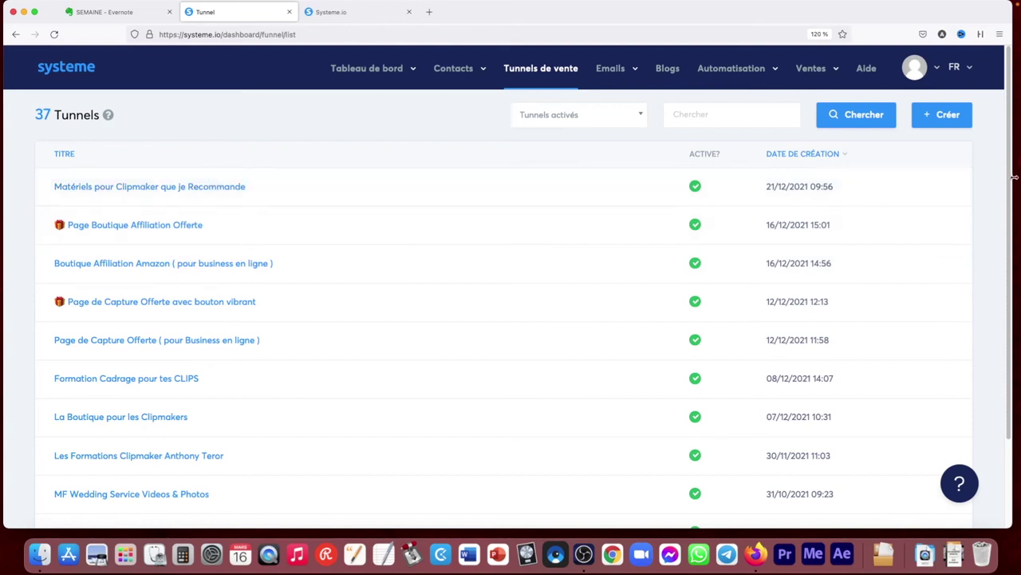
Open the Formation Cadrage pour tes CLIPS funnel and show its capture page's Règles d'automatisation
{"action": "left_click_drag", "start_coordinate": [1012, 184], "coordinate": [1007, 253]}
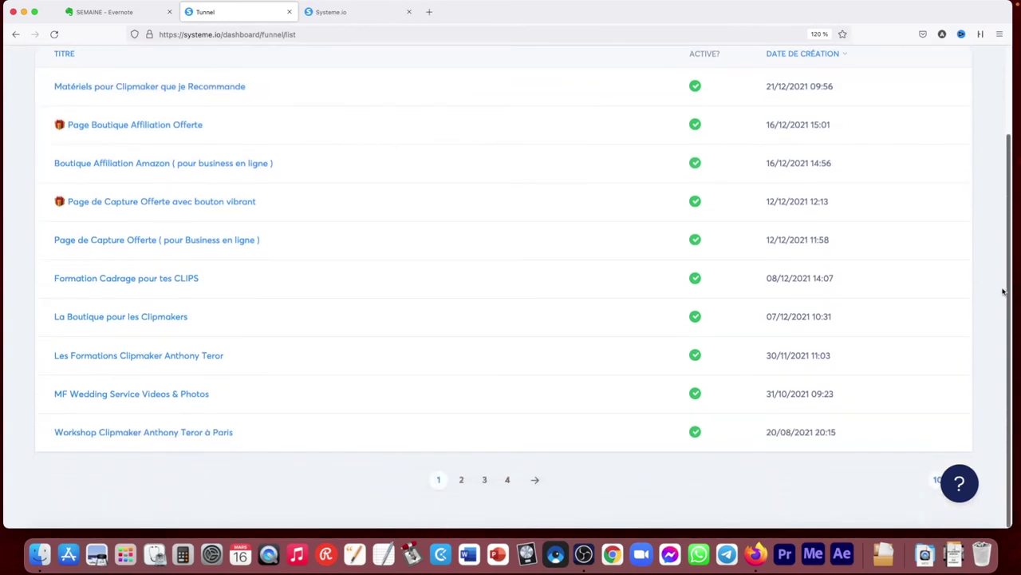
{"action": "scroll", "coordinate": [1004, 290], "scroll_direction": "up", "scroll_amount": 2}
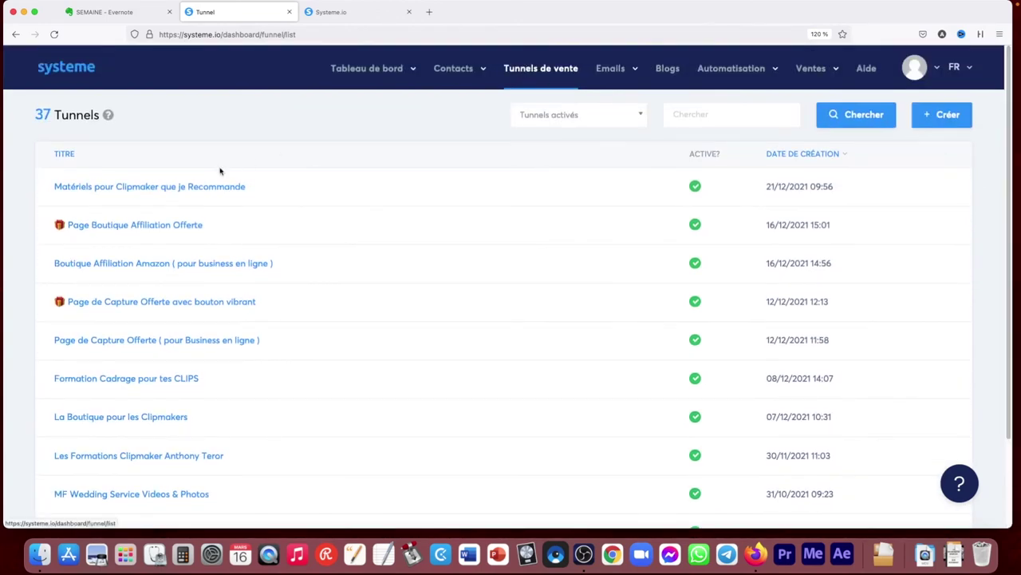
{"action": "left_click", "coordinate": [134, 380]}
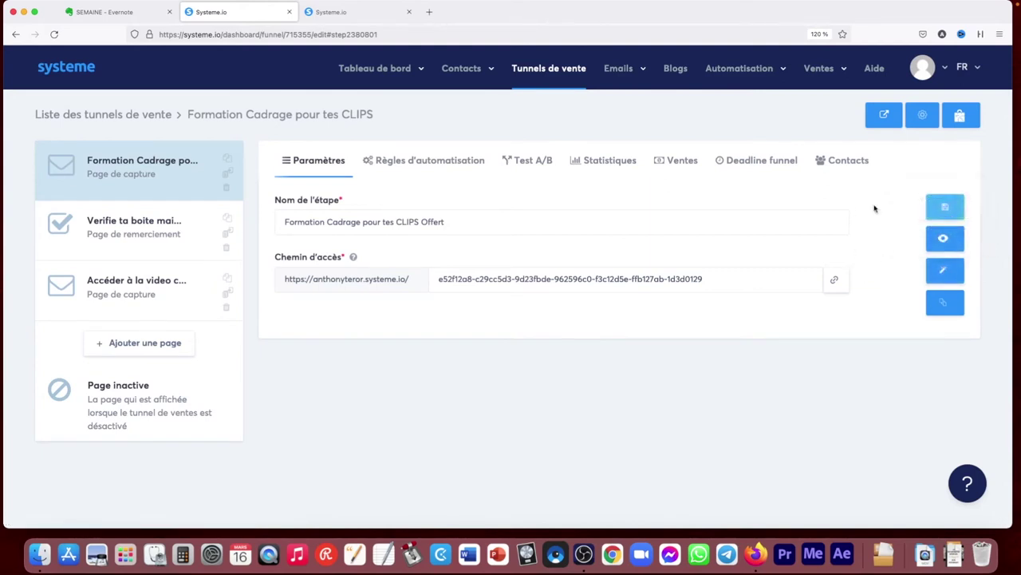
{"action": "left_click", "coordinate": [409, 160]}
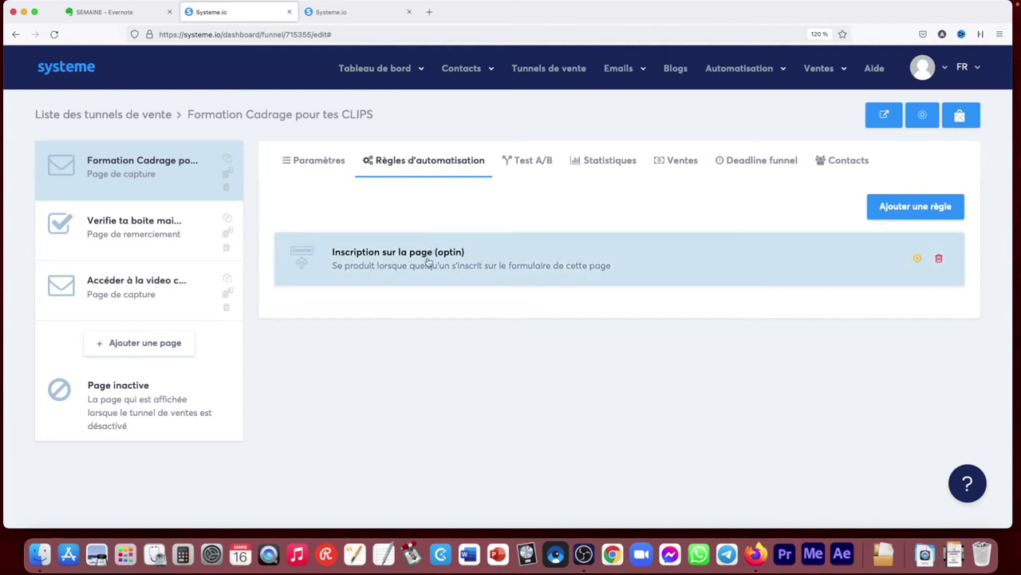
Open the optin signup rule, browse its email list, and inspect the email it sends
{"action": "left_click", "coordinate": [429, 262]}
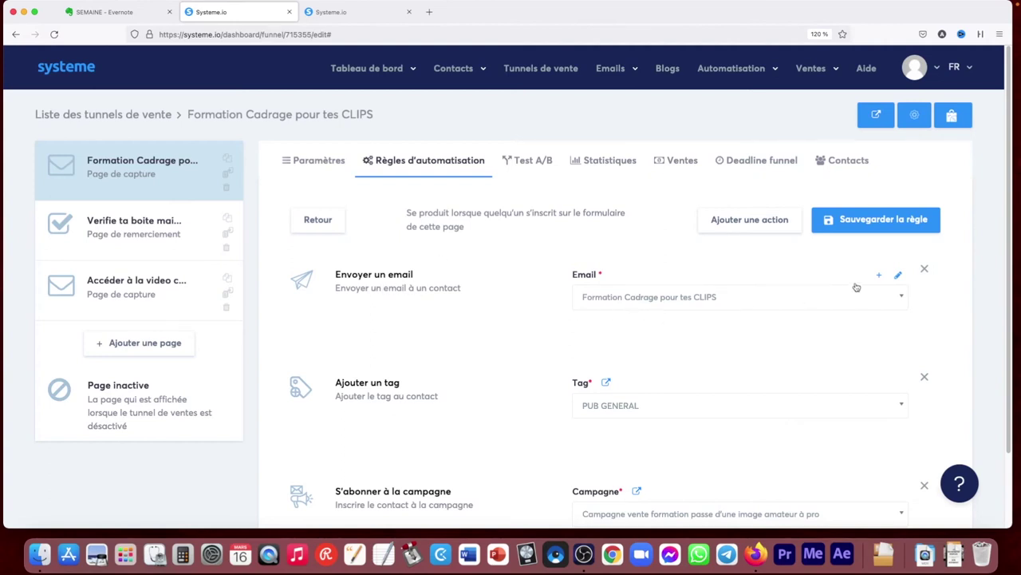
{"action": "left_click", "coordinate": [650, 298]}
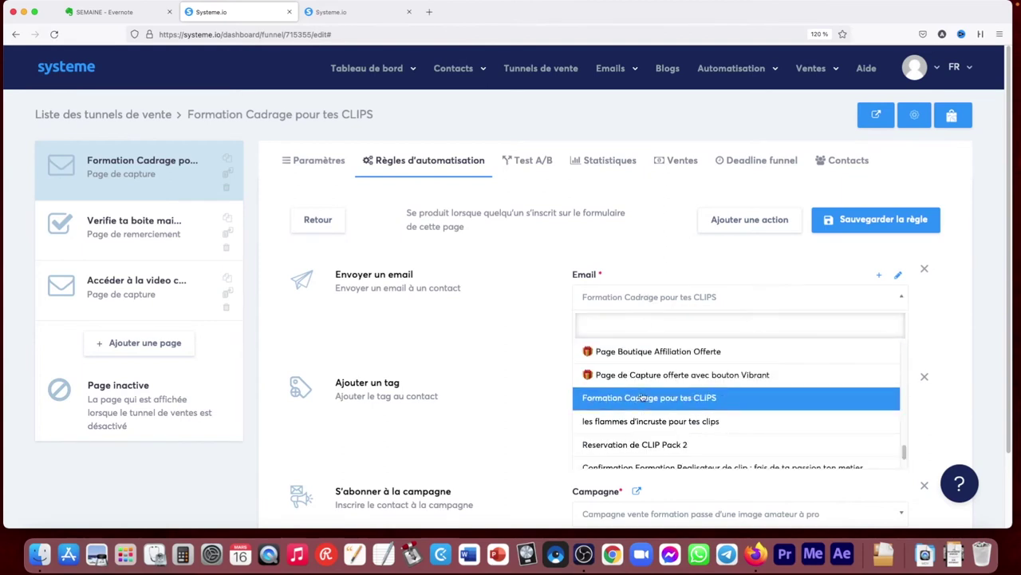
{"action": "left_click", "coordinate": [615, 248]}
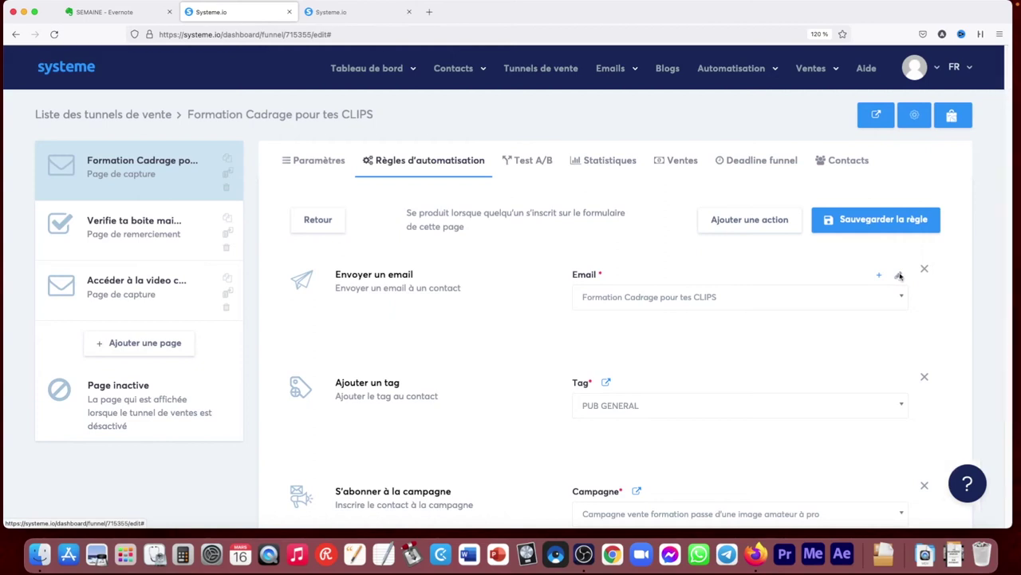
{"action": "left_click", "coordinate": [899, 276]}
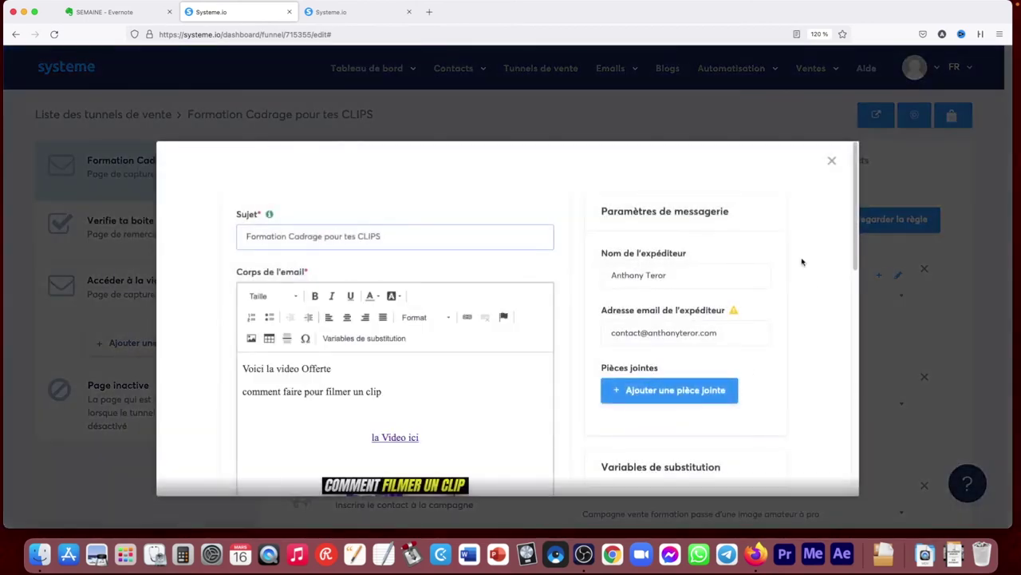
{"action": "scroll", "coordinate": [850, 224], "scroll_direction": "down", "scroll_amount": 4}
{"action": "scroll", "coordinate": [851, 221], "scroll_direction": "up", "scroll_amount": 4}
{"action": "scroll", "coordinate": [851, 220], "scroll_direction": "up", "scroll_amount": 1}
{"action": "left_click", "coordinate": [830, 162]}
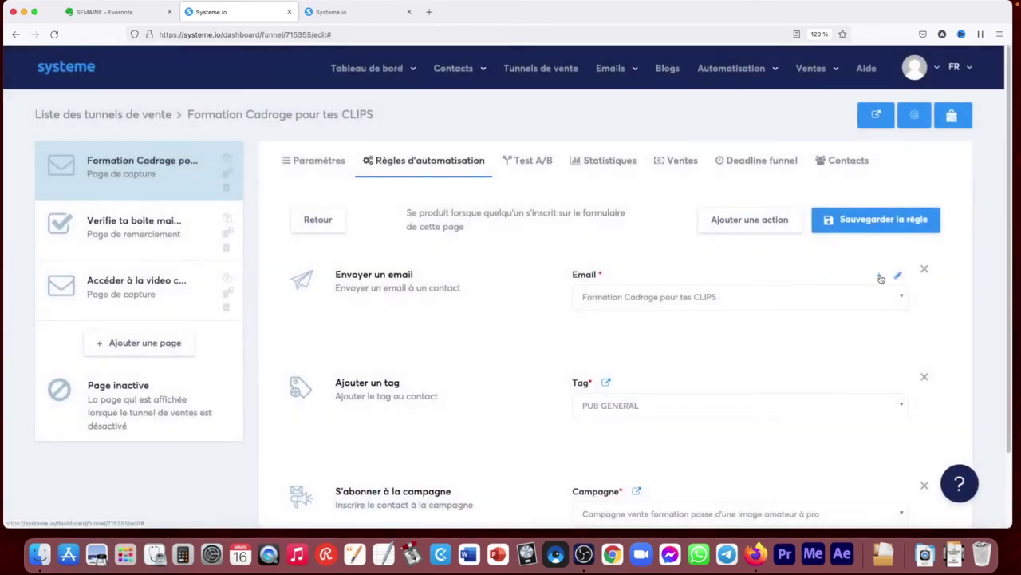
Open and discard a blank new email, then review the rule's email and its three actions
{"action": "left_click", "coordinate": [879, 276]}
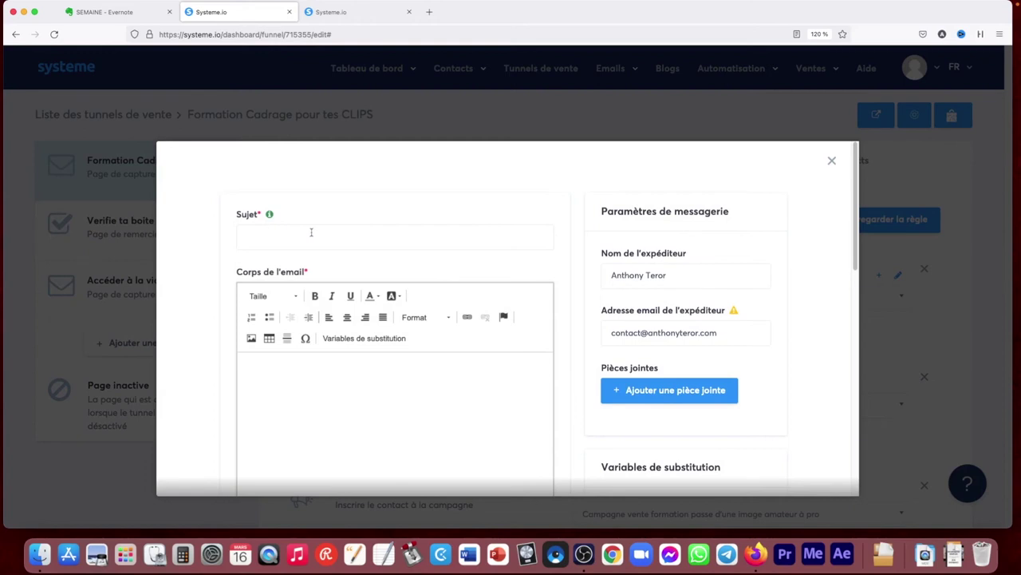
{"action": "left_click", "coordinate": [832, 161]}
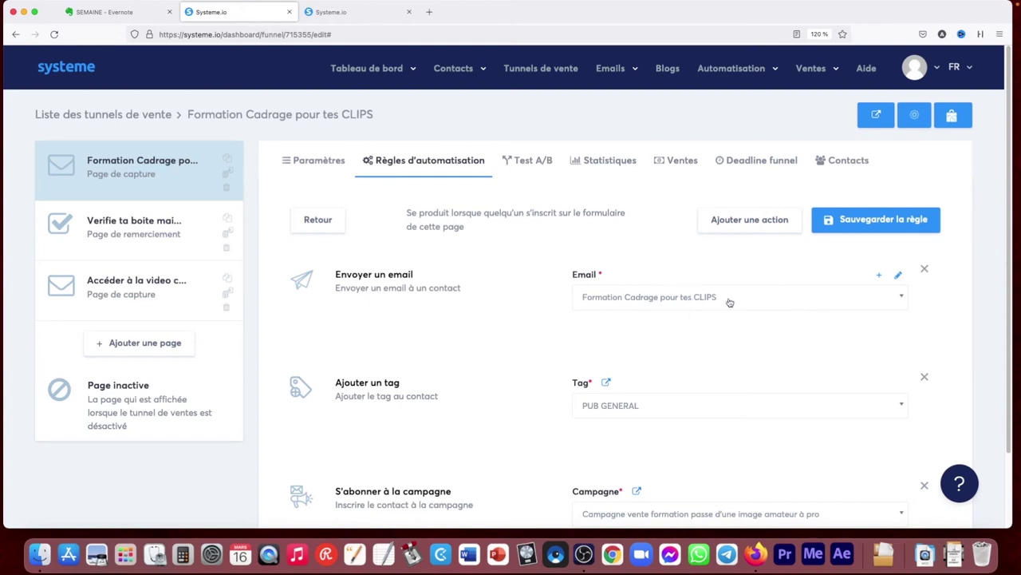
{"action": "left_click", "coordinate": [898, 277]}
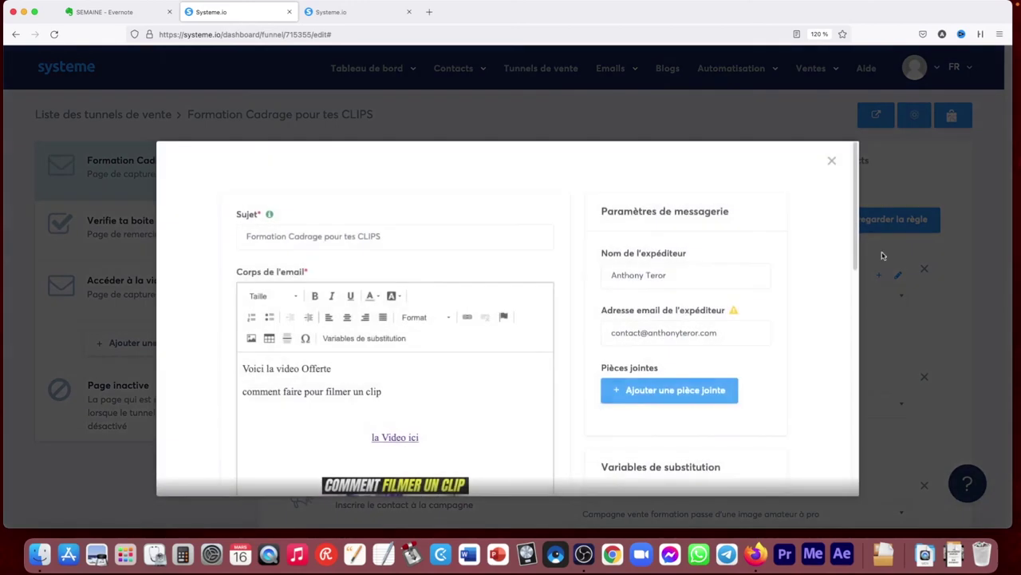
{"action": "scroll", "coordinate": [856, 333], "scroll_direction": "down", "scroll_amount": 5}
{"action": "scroll", "coordinate": [857, 333], "scroll_direction": "down", "scroll_amount": 3}
{"action": "scroll", "coordinate": [604, 363], "scroll_direction": "up", "scroll_amount": 6}
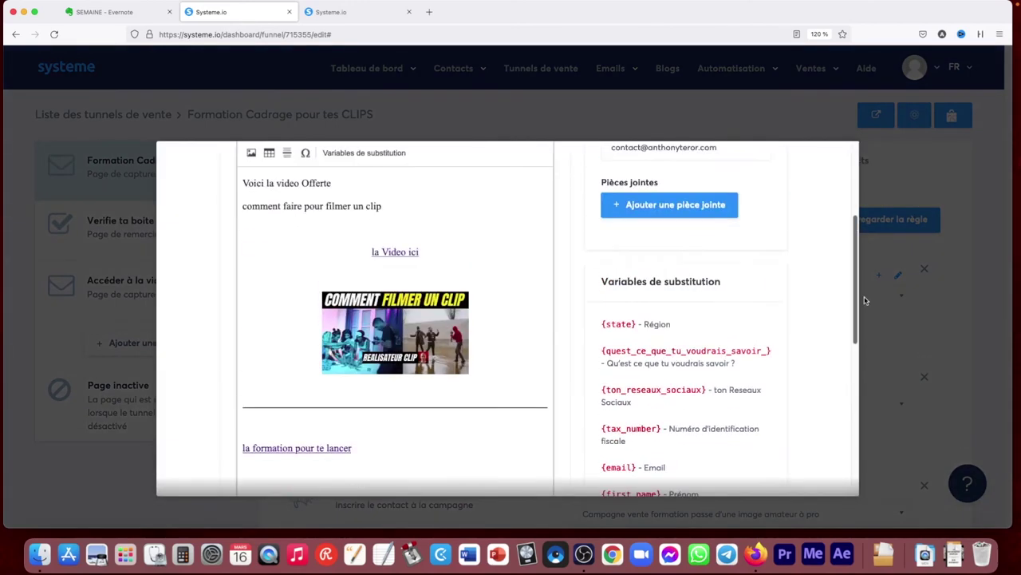
{"action": "left_click", "coordinate": [938, 359]}
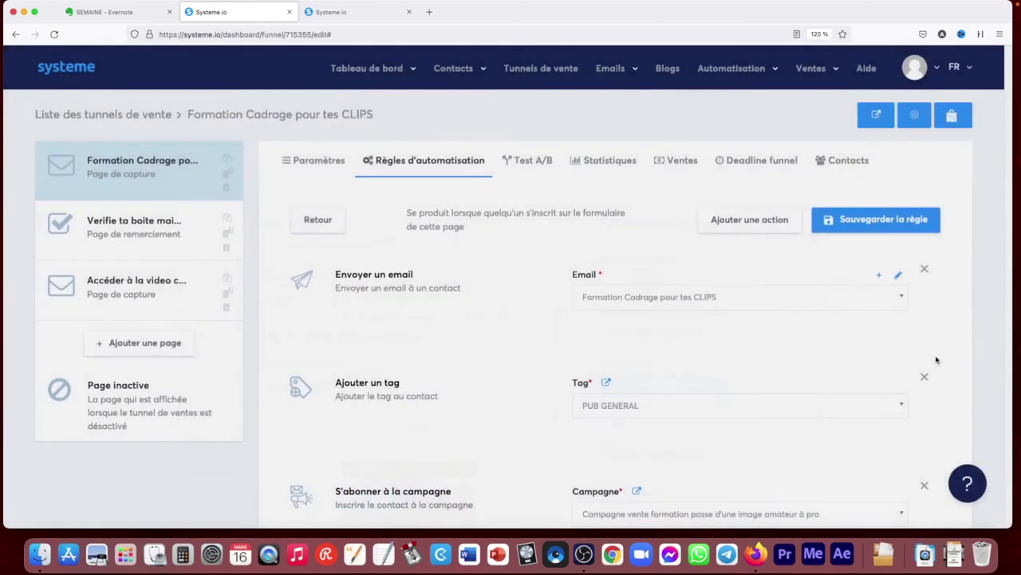
{"action": "scroll", "coordinate": [1008, 311], "scroll_direction": "down", "scroll_amount": 2}
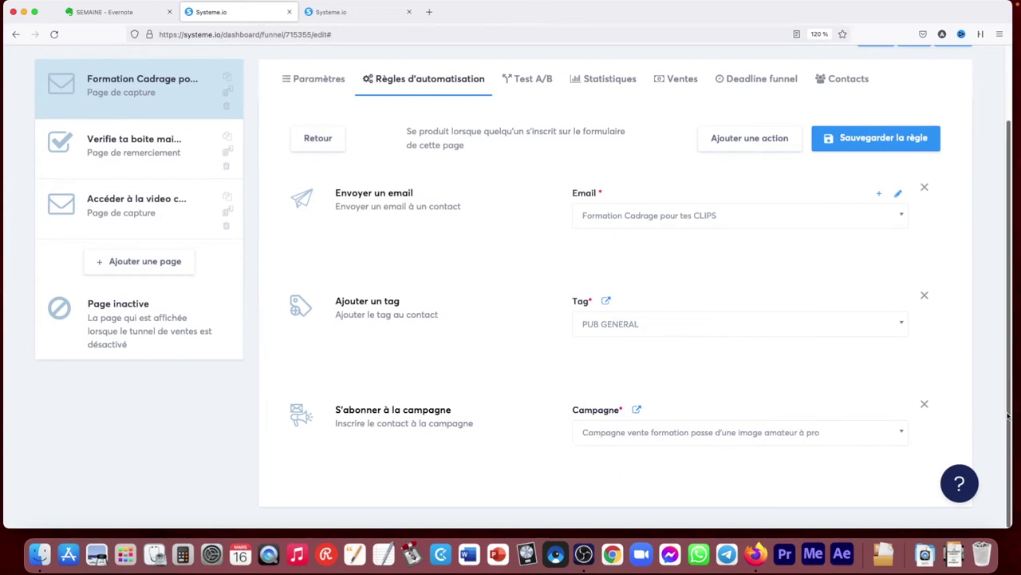
{"action": "scroll", "coordinate": [996, 410], "scroll_direction": "up", "scroll_amount": 3}
{"action": "mouse_move", "coordinate": [611, 71]}
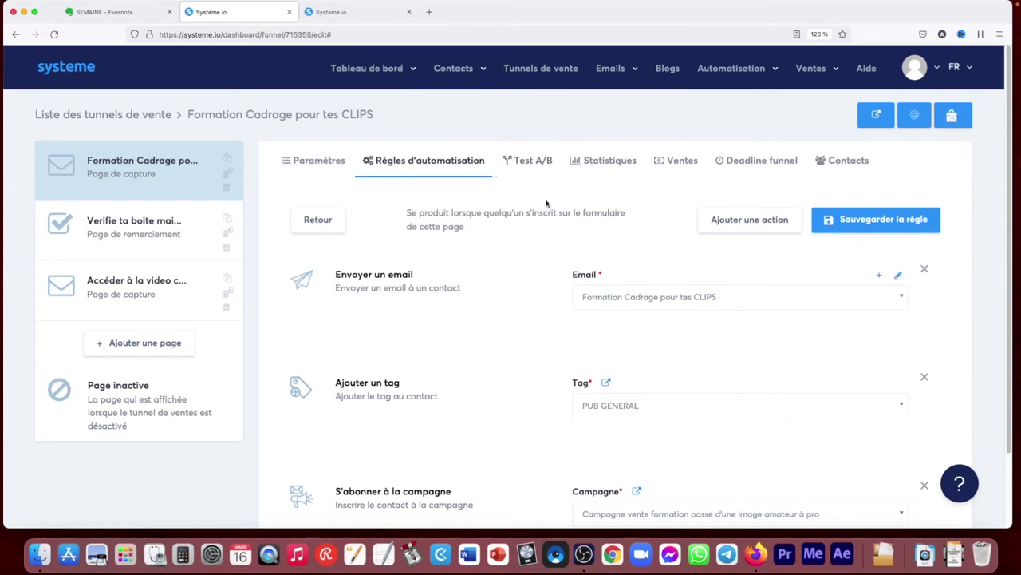
{"action": "left_click", "coordinate": [746, 222]}
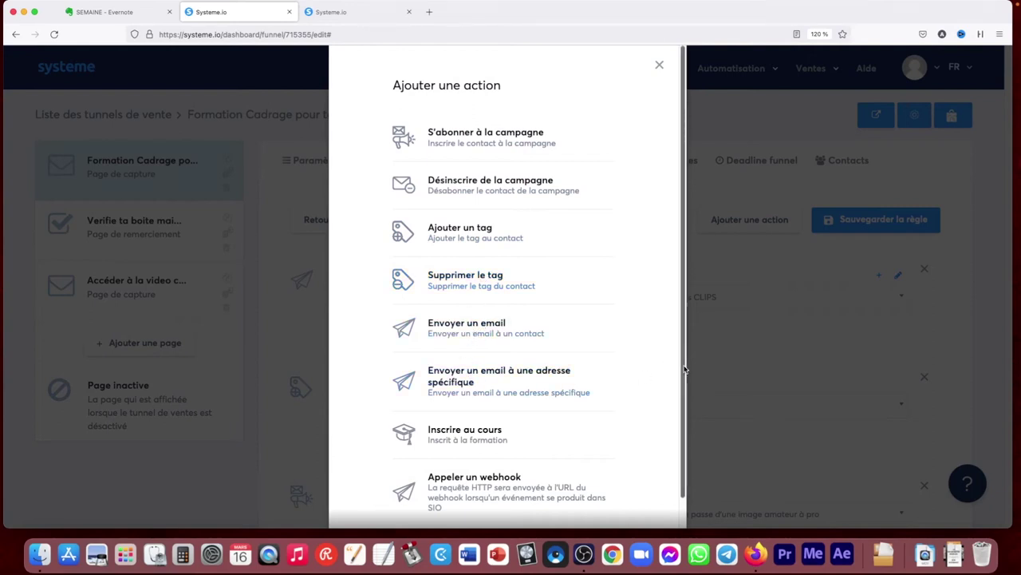
{"action": "scroll", "coordinate": [567, 413], "scroll_direction": "down", "scroll_amount": 1}
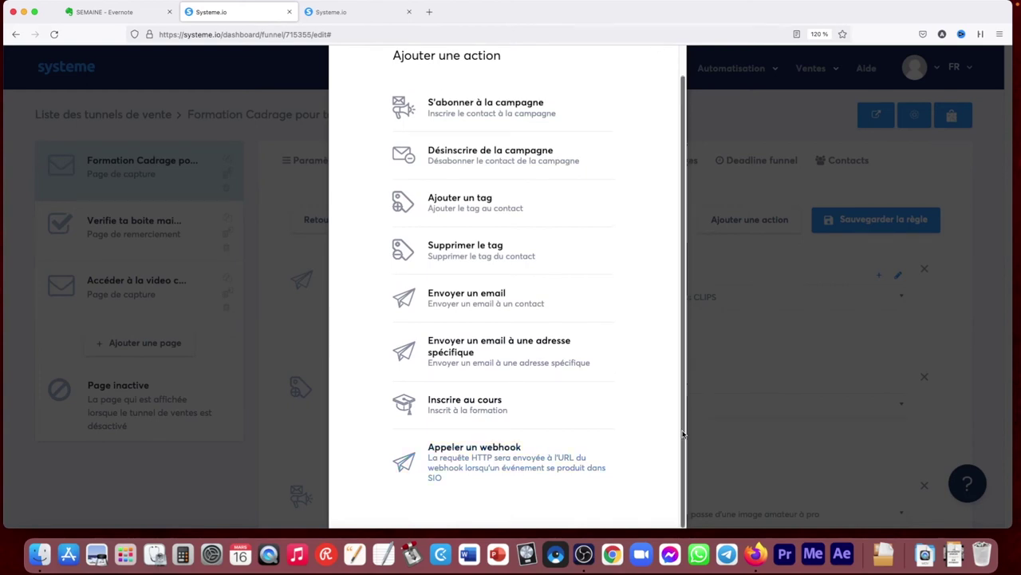
{"action": "scroll", "coordinate": [663, 367], "scroll_direction": "up", "scroll_amount": 1}
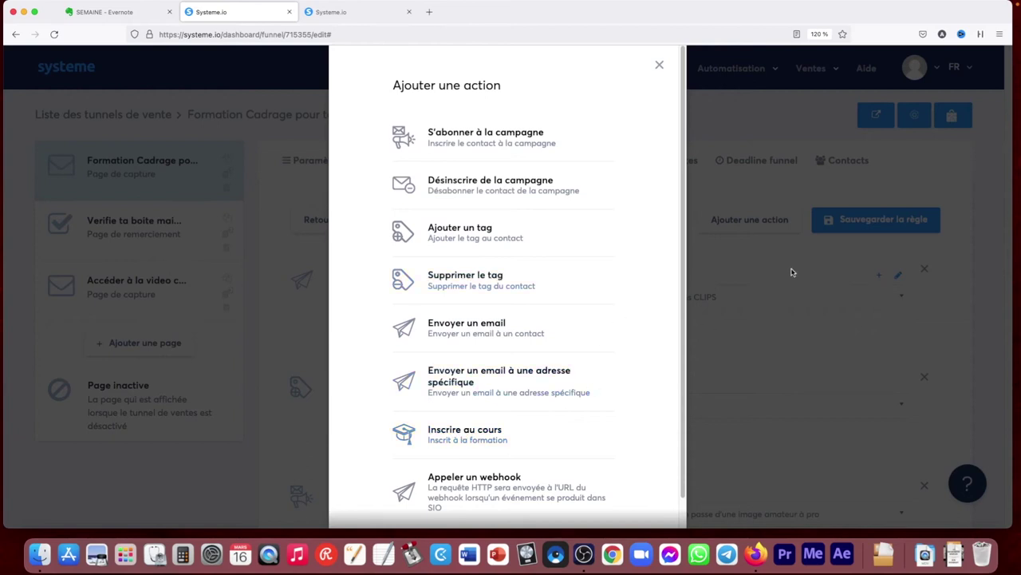
{"action": "left_click", "coordinate": [794, 298]}
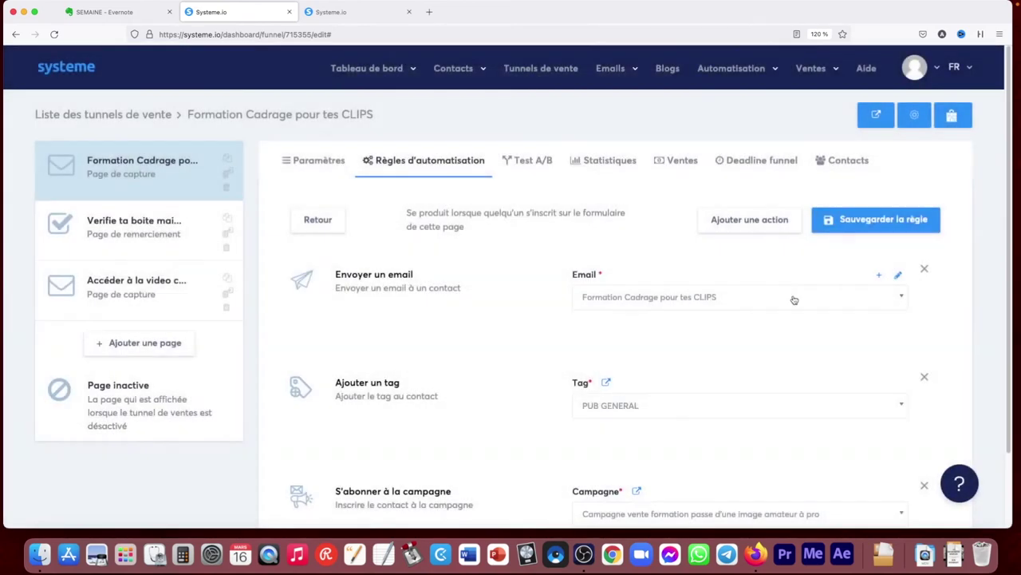
Browse the Test A/B, Statistiques and Ventes tabs, then switch on the deadline funnel
{"action": "left_click", "coordinate": [532, 166]}
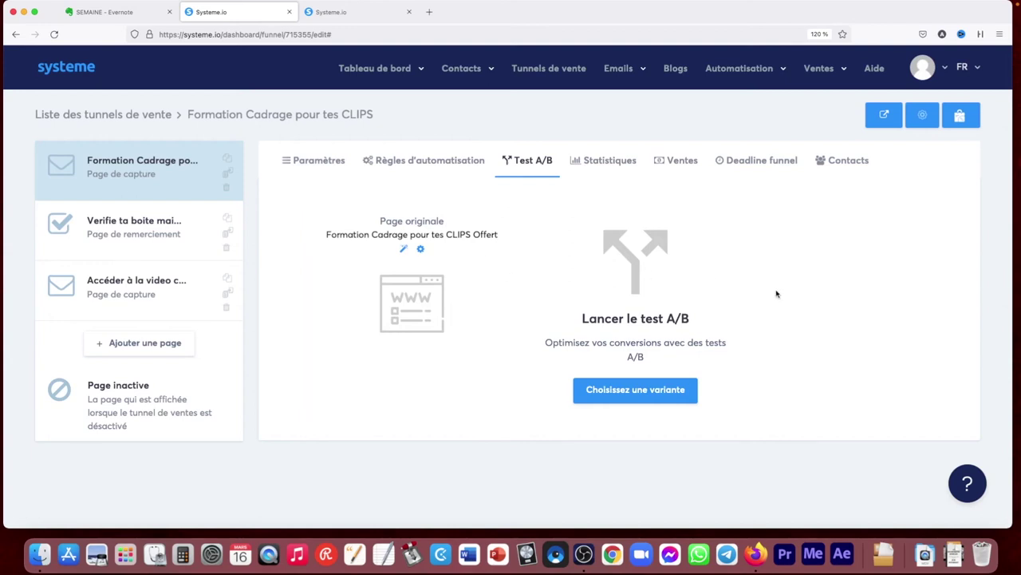
{"action": "left_click", "coordinate": [580, 166]}
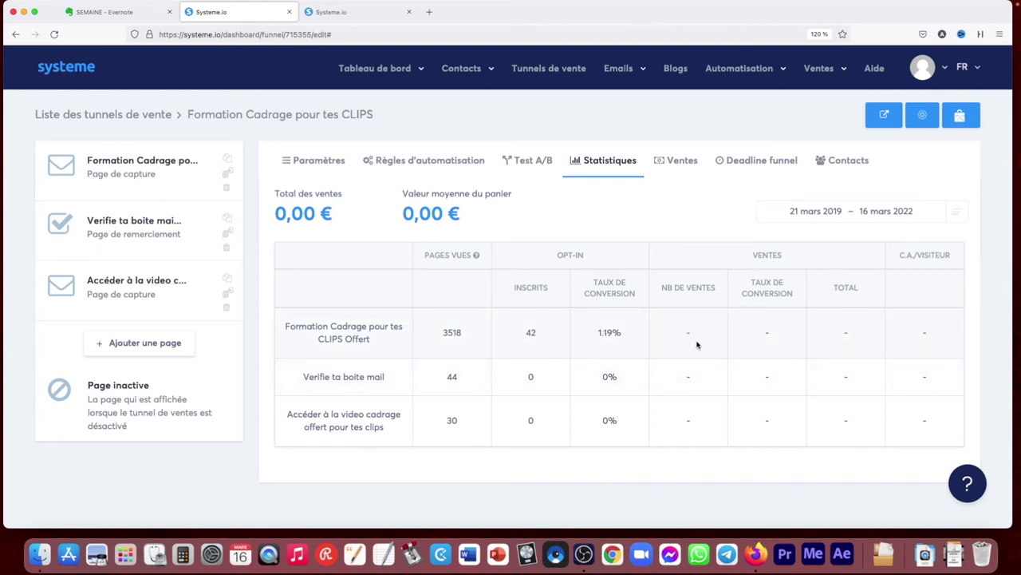
{"action": "left_click", "coordinate": [678, 161]}
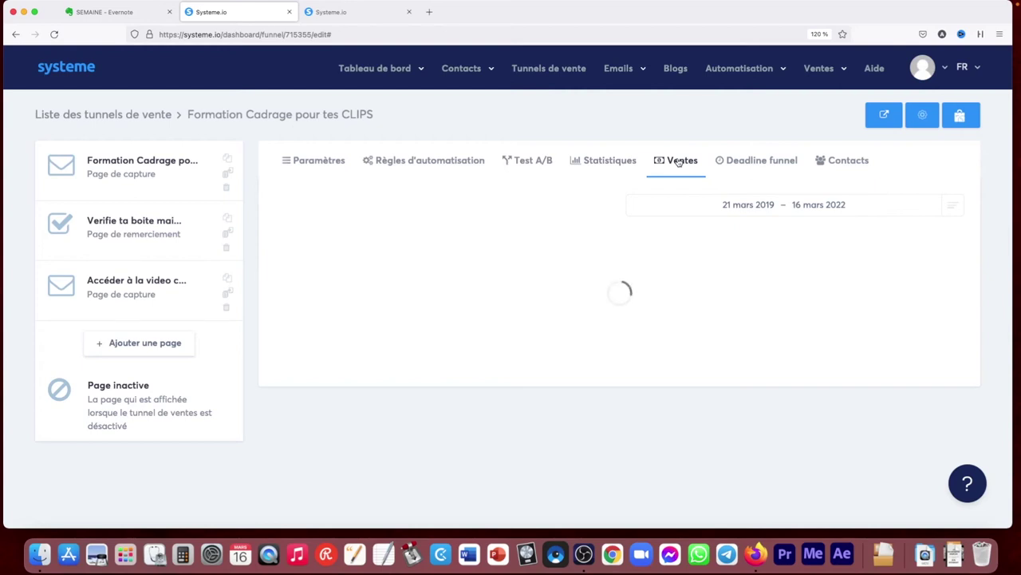
{"action": "left_click", "coordinate": [755, 161]}
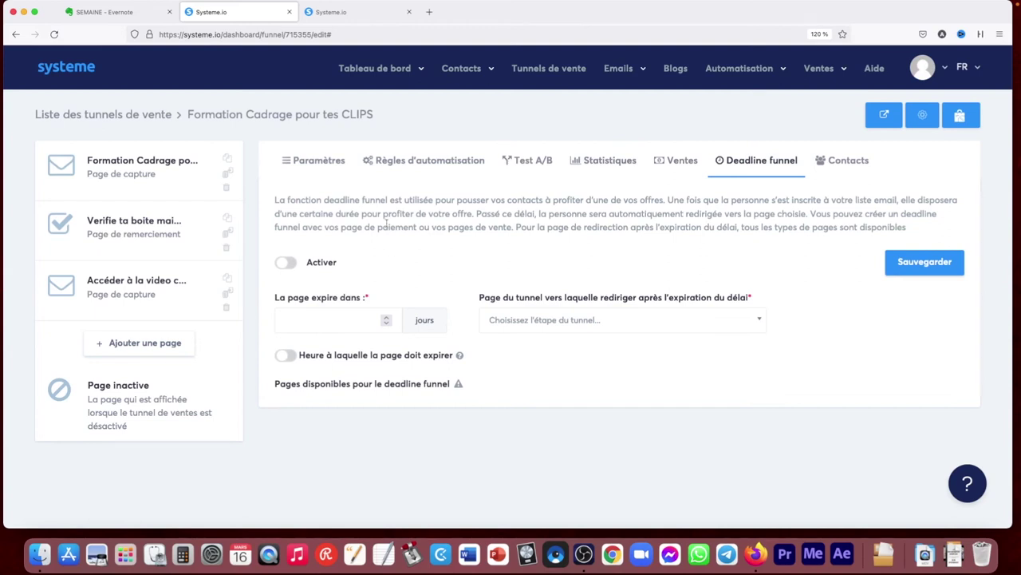
{"action": "left_click", "coordinate": [292, 264]}
Set the page expiry to 2 days and browse the redirect pages without choosing one
{"action": "left_click", "coordinate": [388, 321]}
{"action": "left_click", "coordinate": [388, 317]}
{"action": "left_click", "coordinate": [591, 322]}
{"action": "left_click", "coordinate": [561, 276]}
{"action": "left_click", "coordinate": [528, 319]}
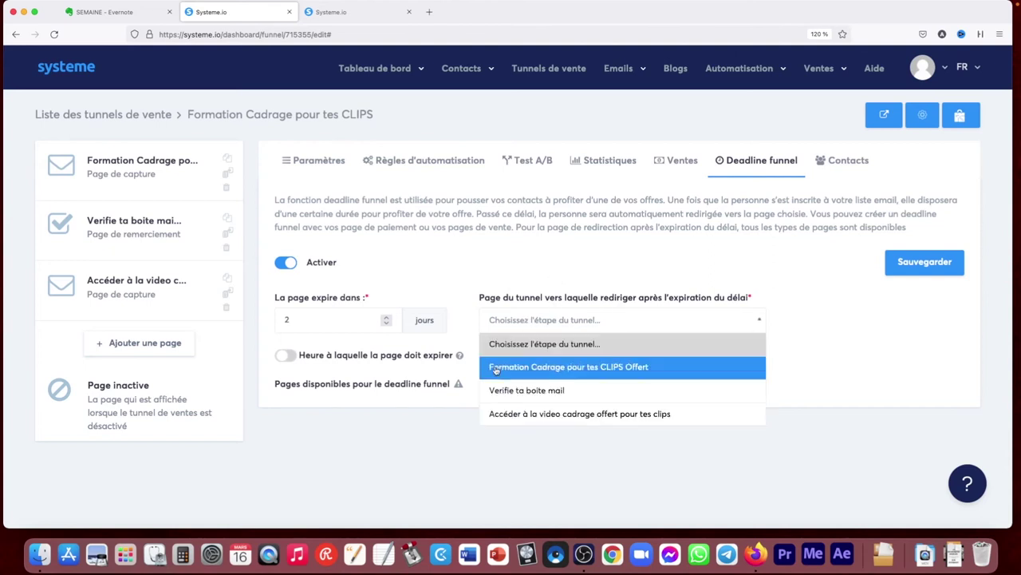
{"action": "left_click", "coordinate": [482, 280]}
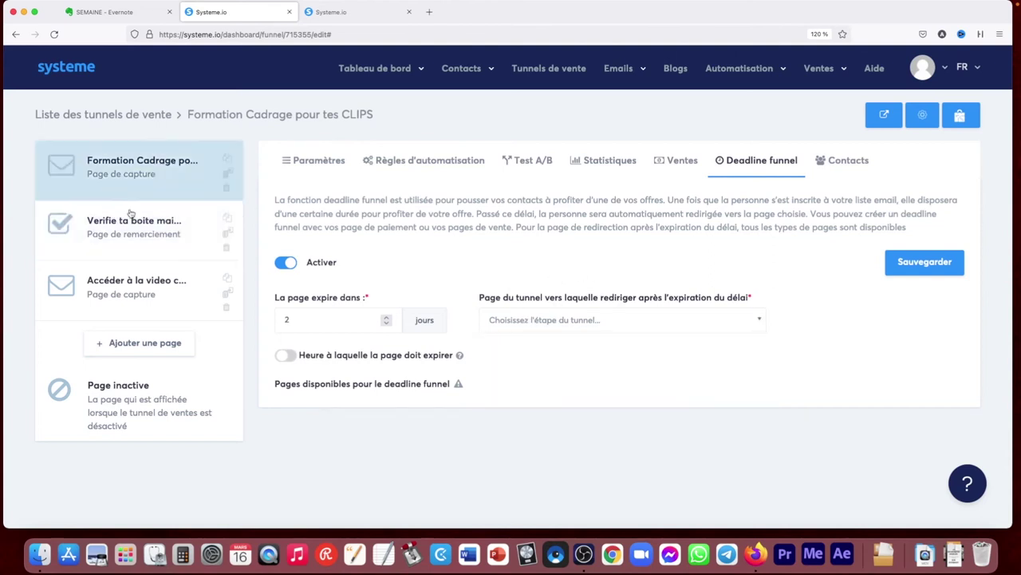
Switch the deadline funnel back off and show the funnel's 27 contacts
{"action": "left_click", "coordinate": [285, 267]}
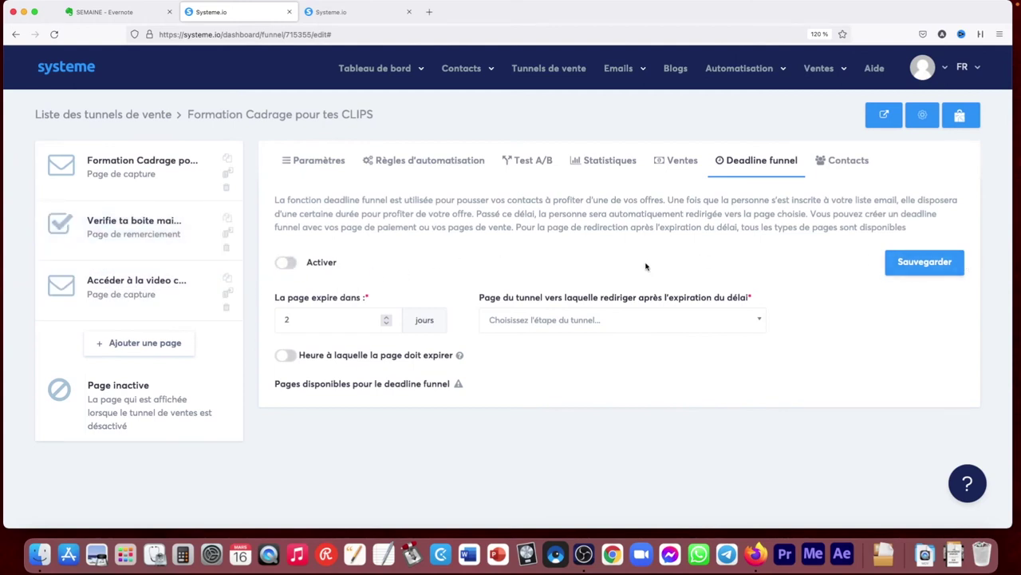
{"action": "left_click", "coordinate": [848, 161]}
{"action": "left_click_drag", "start_coordinate": [1010, 153], "coordinate": [998, 336]}
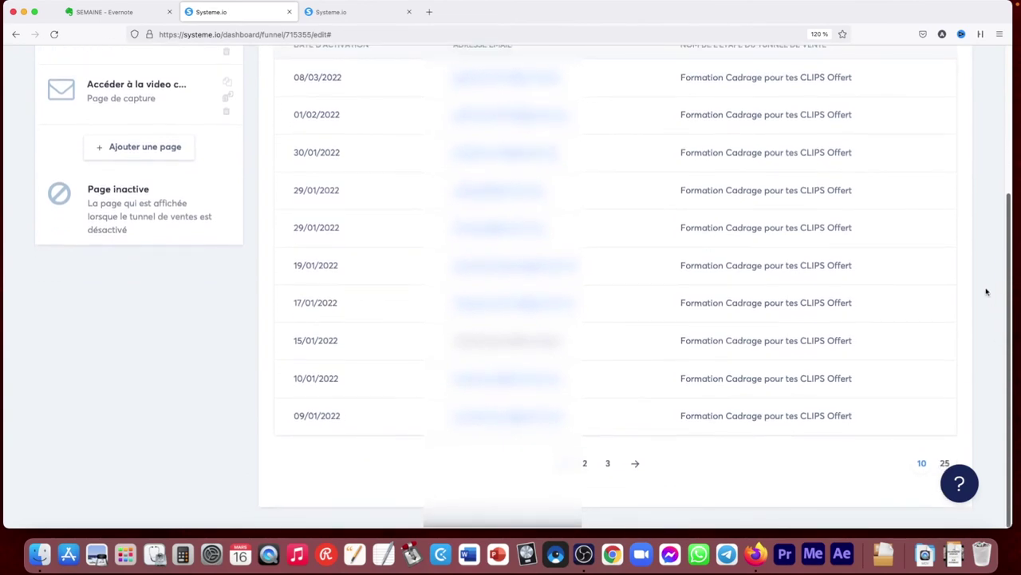
Show the settings of the 'Formation Cadrage pour tes CLIPS Offert' capture step
{"action": "scroll", "coordinate": [986, 292], "scroll_direction": "up", "scroll_amount": 5}
{"action": "left_click", "coordinate": [324, 160]}
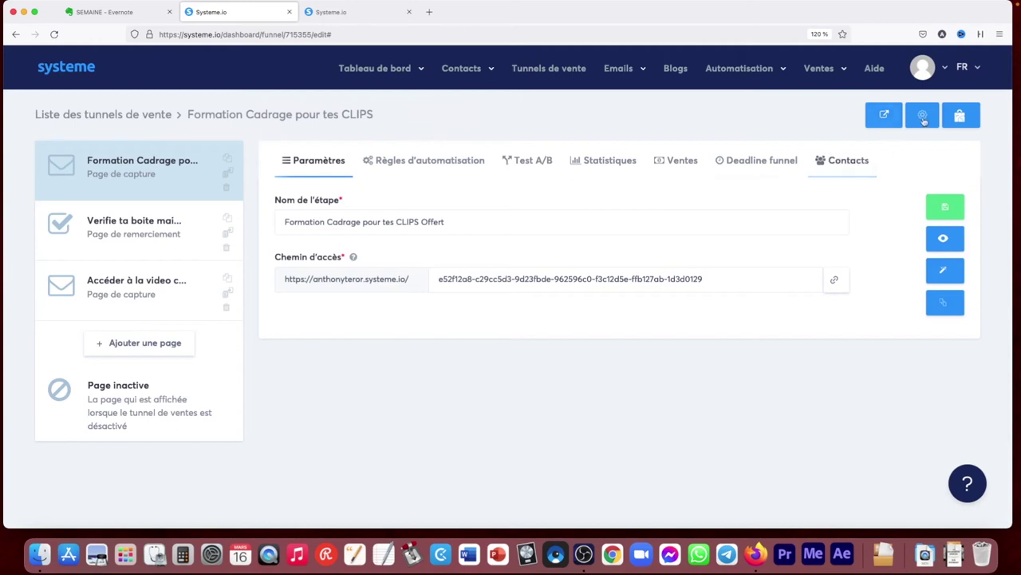
{"action": "left_click", "coordinate": [966, 115]}
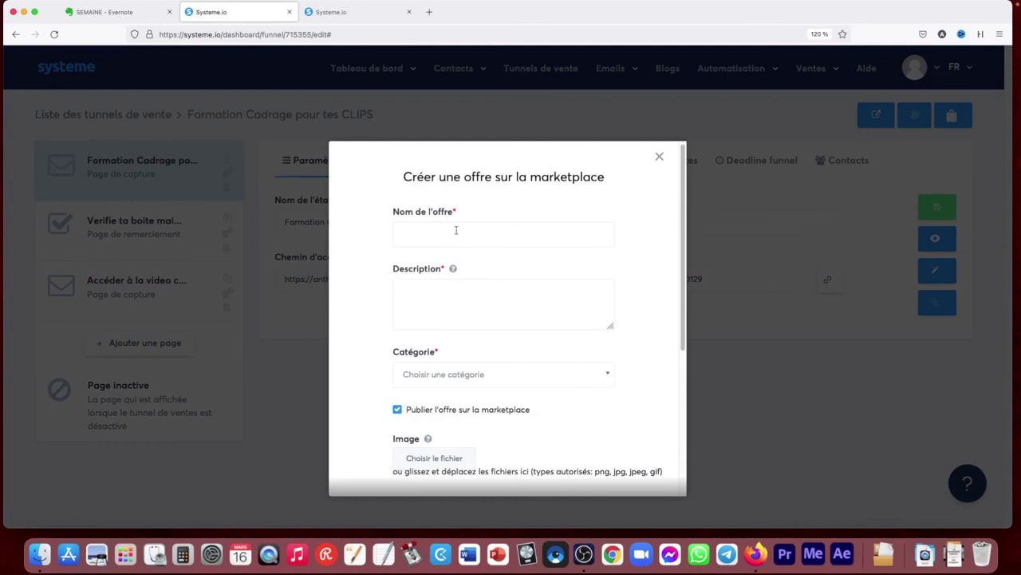
{"action": "left_click_drag", "start_coordinate": [677, 289], "coordinate": [685, 241]}
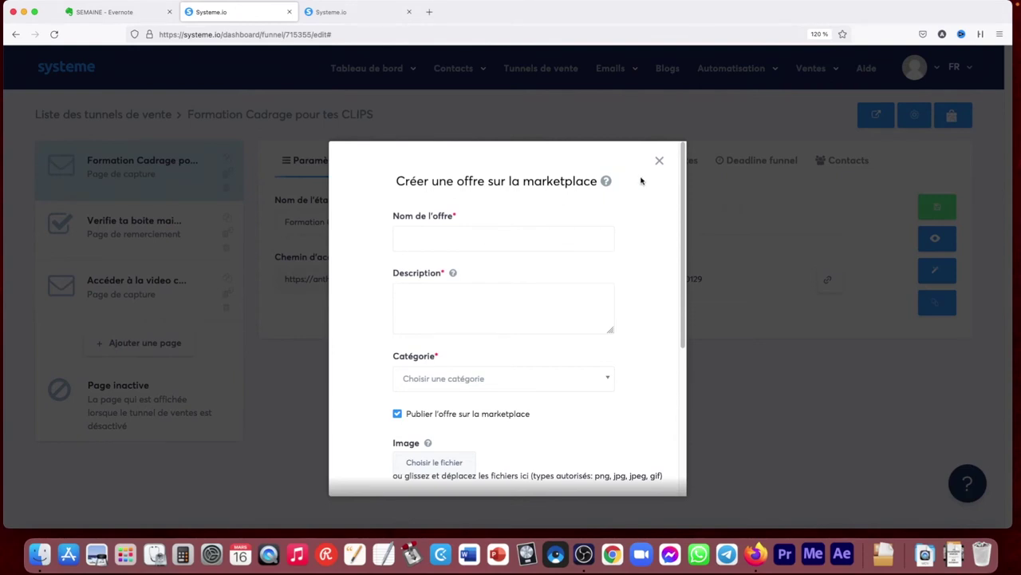
{"action": "left_click", "coordinate": [660, 161]}
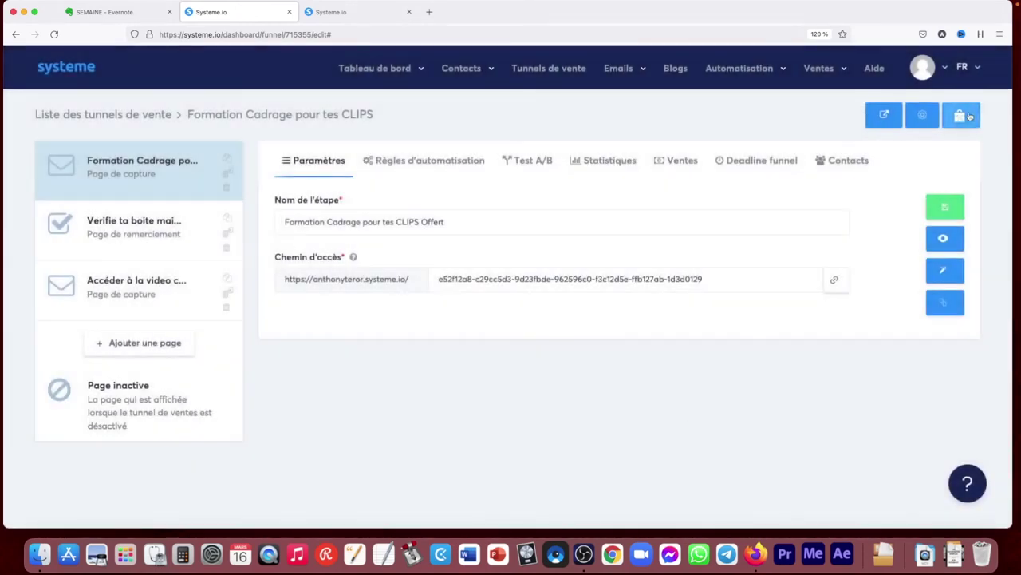
{"action": "mouse_move", "coordinate": [383, 70]}
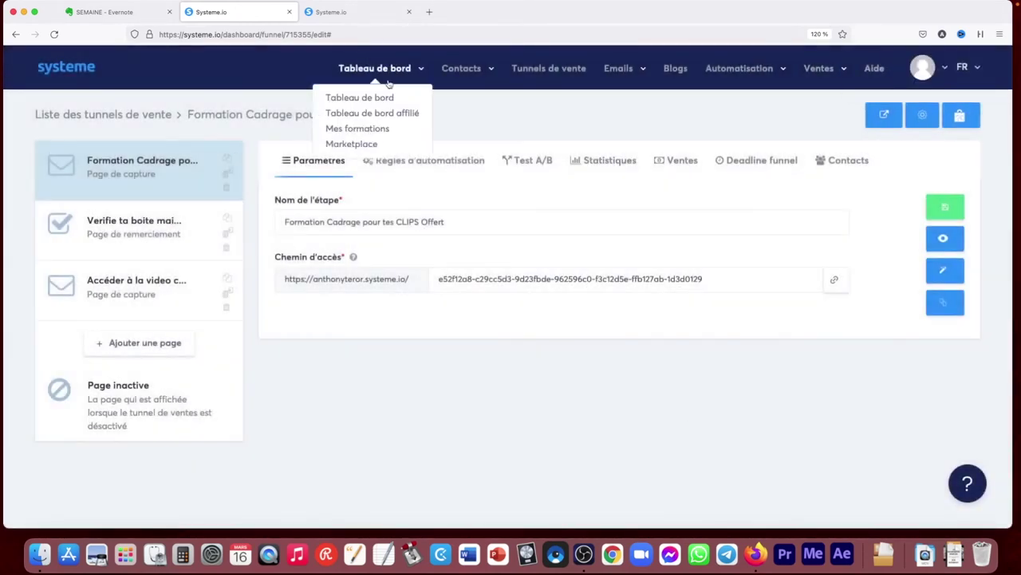
{"action": "left_click", "coordinate": [365, 145], "text": "super"}
{"action": "left_click", "coordinate": [344, 5]}
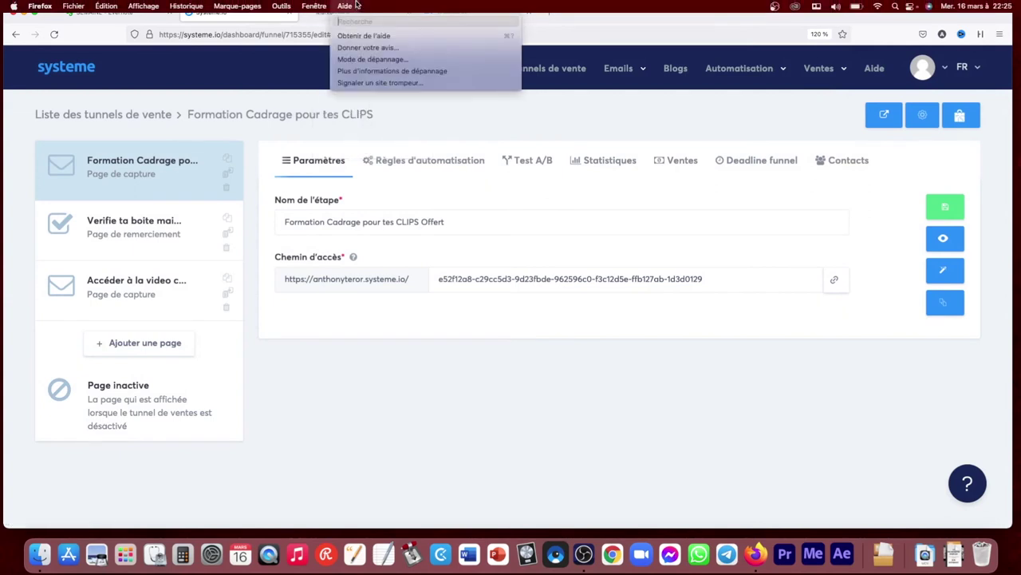
{"action": "left_click", "coordinate": [322, 18]}
{"action": "left_click", "coordinate": [322, 18]}
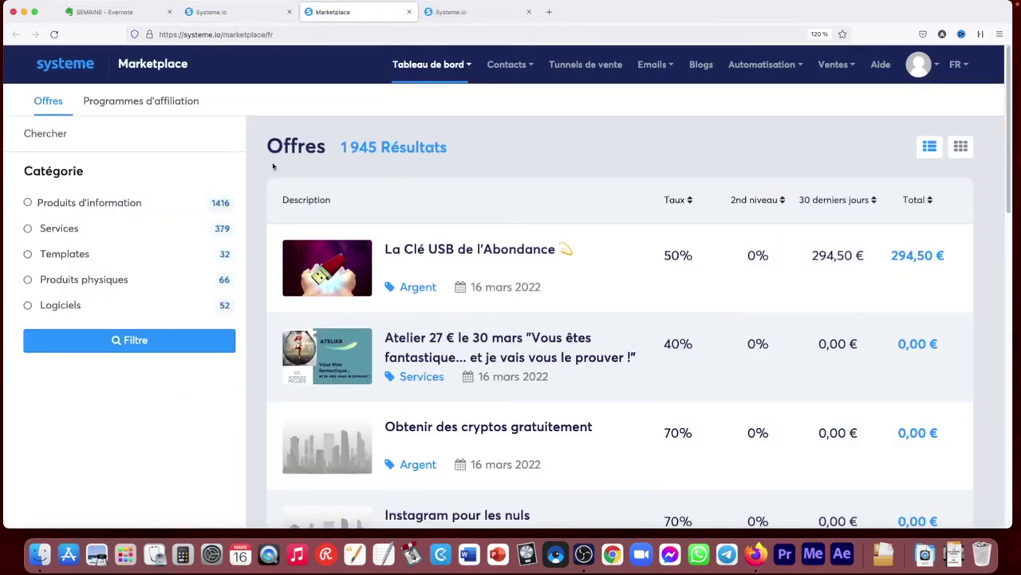
{"action": "left_click", "coordinate": [409, 12]}
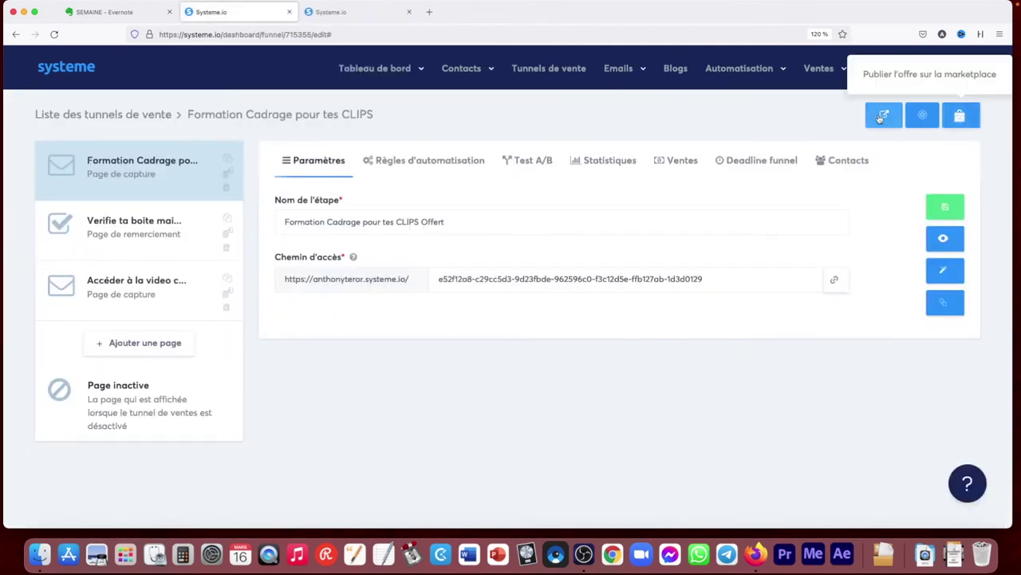
{"action": "left_click", "coordinate": [554, 69]}
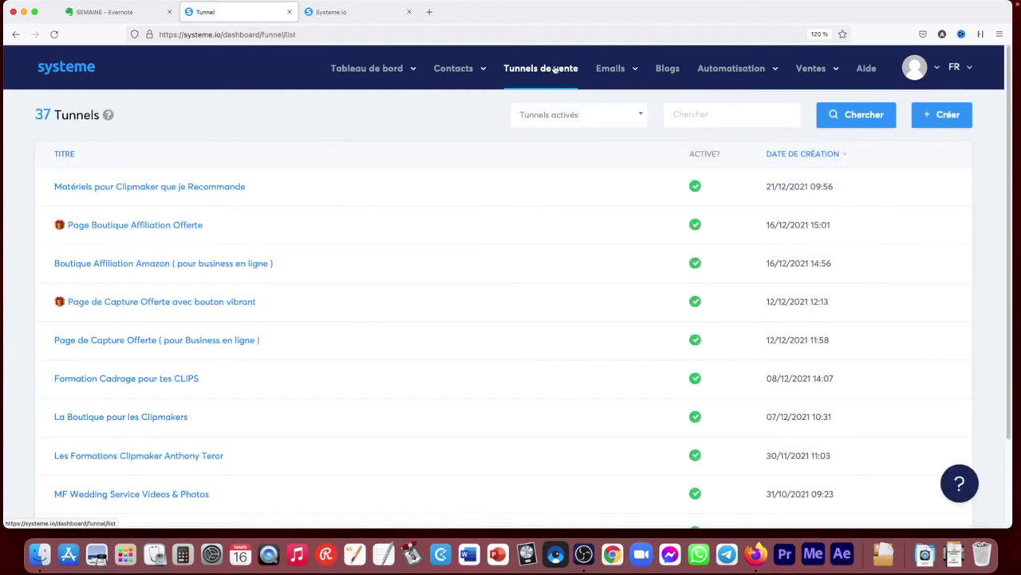
Go to page 3 of the funnel list and open FORMATION "IMAGE CINEMA CLIP PRO"
{"action": "scroll", "coordinate": [319, 200], "scroll_direction": "down", "scroll_amount": 3}
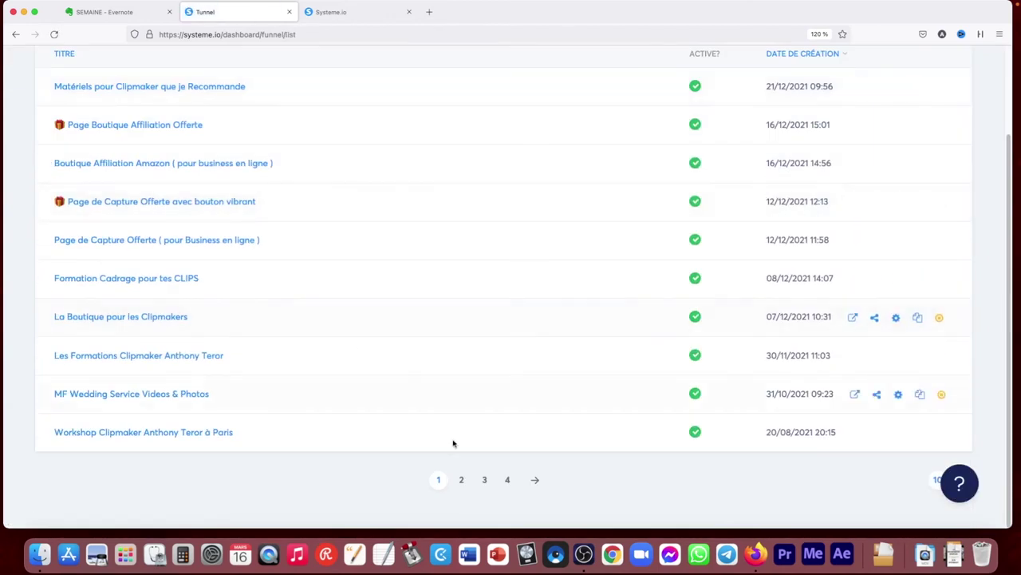
{"action": "left_click", "coordinate": [462, 480]}
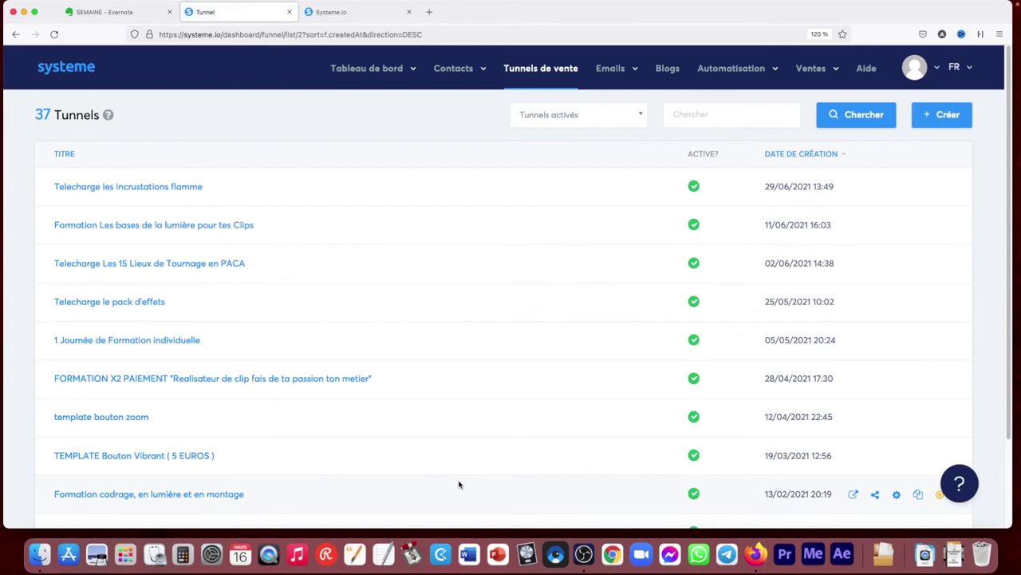
{"action": "scroll", "coordinate": [438, 457], "scroll_direction": "down", "scroll_amount": 2}
{"action": "scroll", "coordinate": [441, 455], "scroll_direction": "down", "scroll_amount": 2}
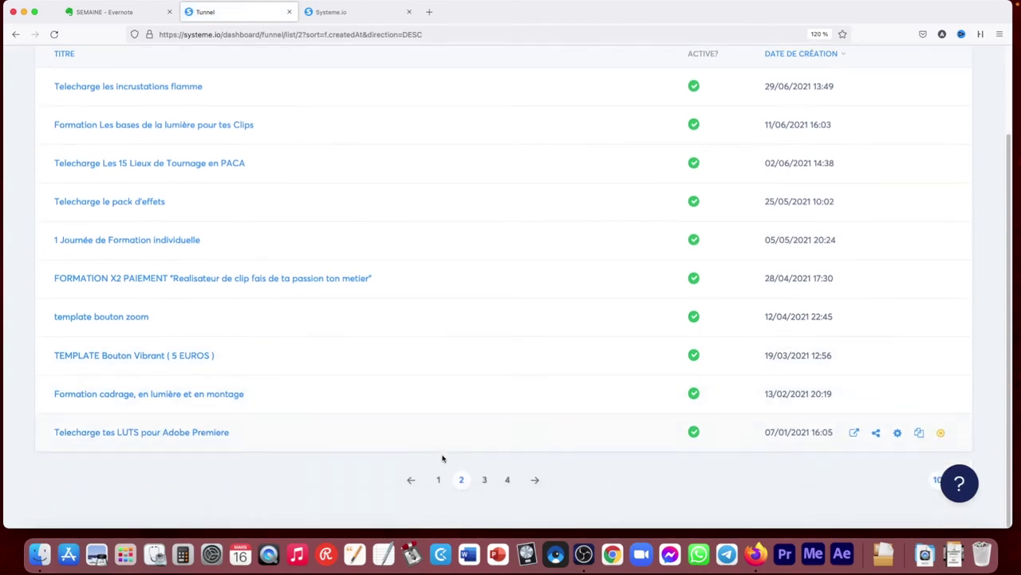
{"action": "left_click", "coordinate": [481, 485]}
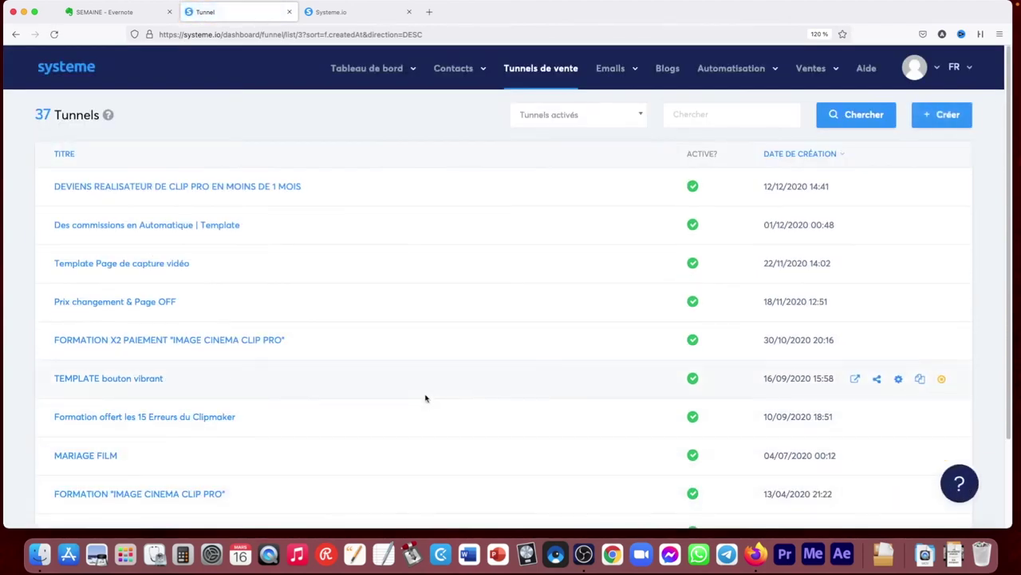
{"action": "scroll", "coordinate": [166, 424], "scroll_direction": "down", "scroll_amount": 3}
{"action": "left_click", "coordinate": [164, 394]}
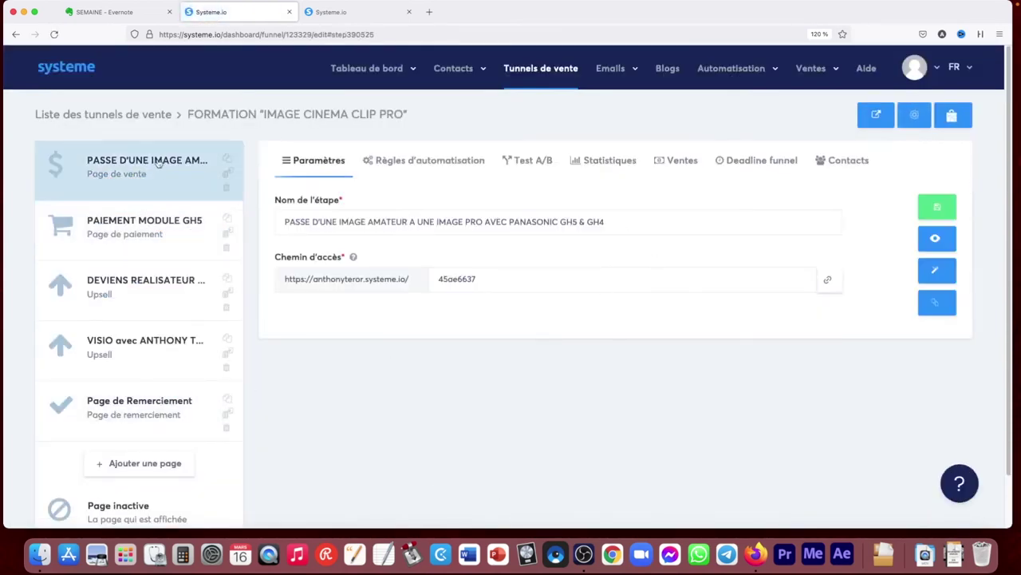
Preview the sales page, then select the PAIEMENT MODULE GH5 step and preview its payment page
{"action": "left_click", "coordinate": [944, 239]}
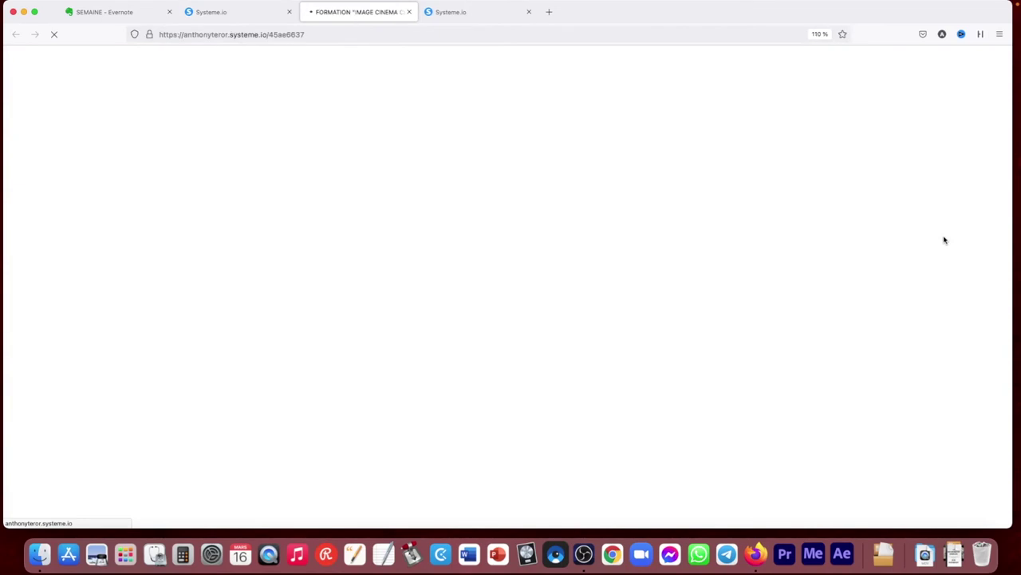
{"action": "left_click_drag", "start_coordinate": [1009, 62], "coordinate": [1008, 116]}
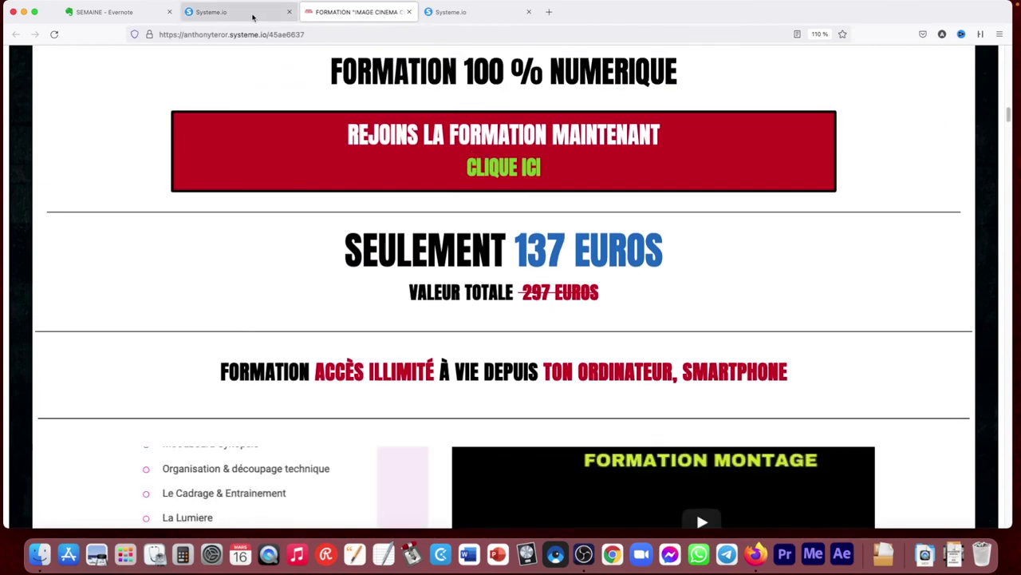
{"action": "left_click", "coordinate": [253, 16]}
{"action": "left_click", "coordinate": [144, 227]}
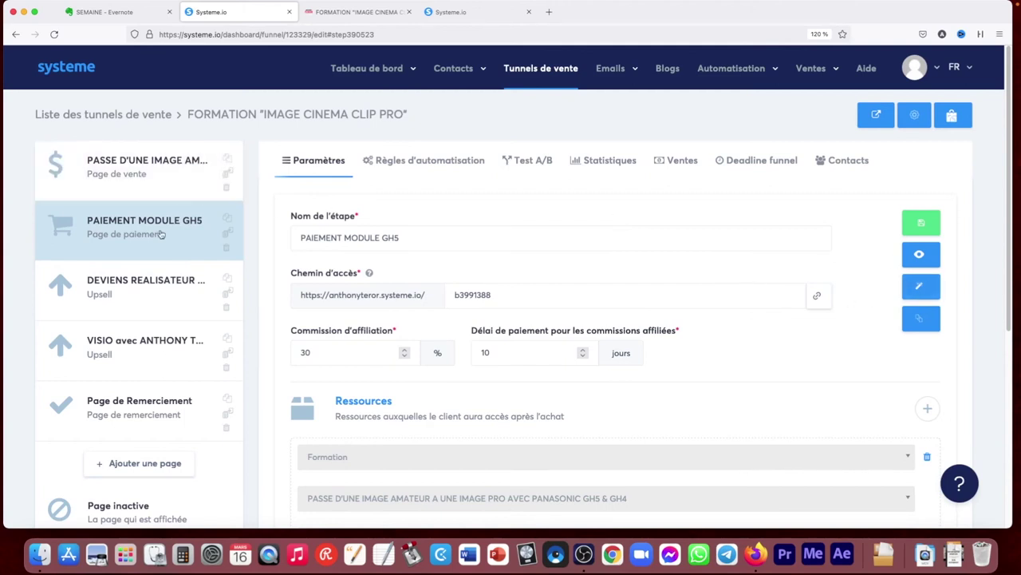
{"action": "left_click", "coordinate": [920, 254]}
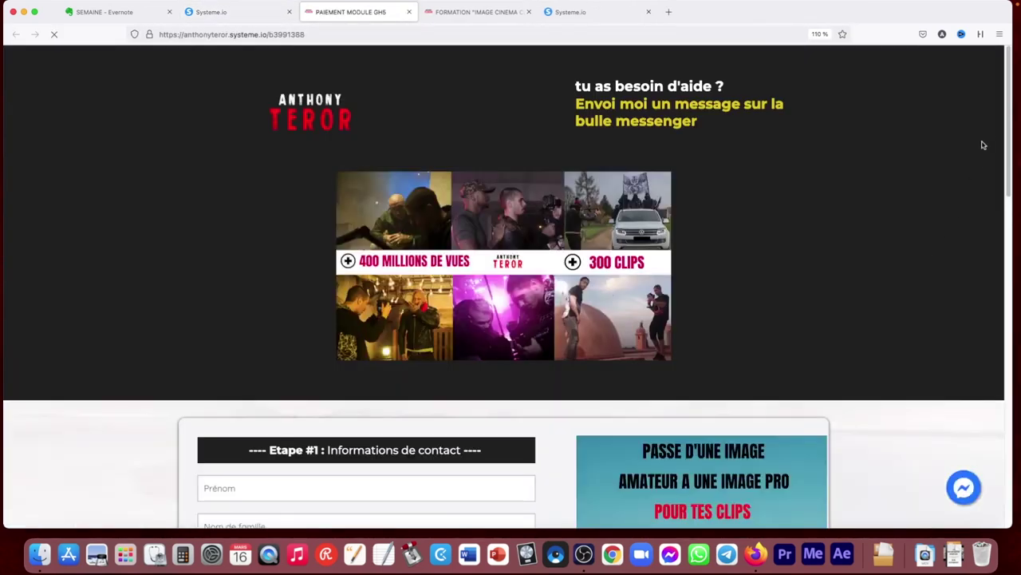
{"action": "left_click_drag", "start_coordinate": [1011, 118], "coordinate": [1012, 241]}
{"action": "scroll", "coordinate": [343, 316], "scroll_direction": "down", "scroll_amount": 5}
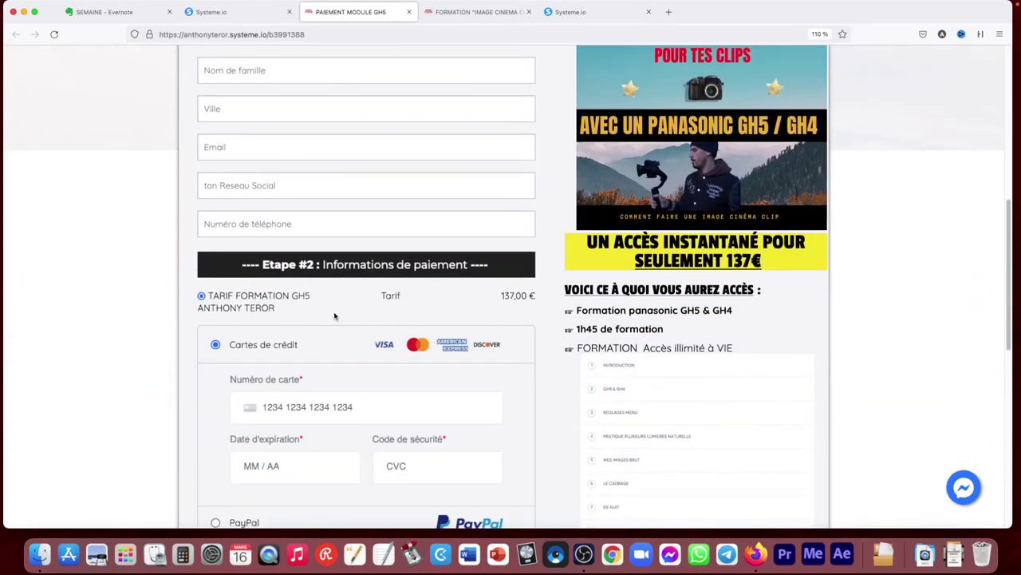
{"action": "scroll", "coordinate": [415, 346], "scroll_direction": "down", "scroll_amount": 1}
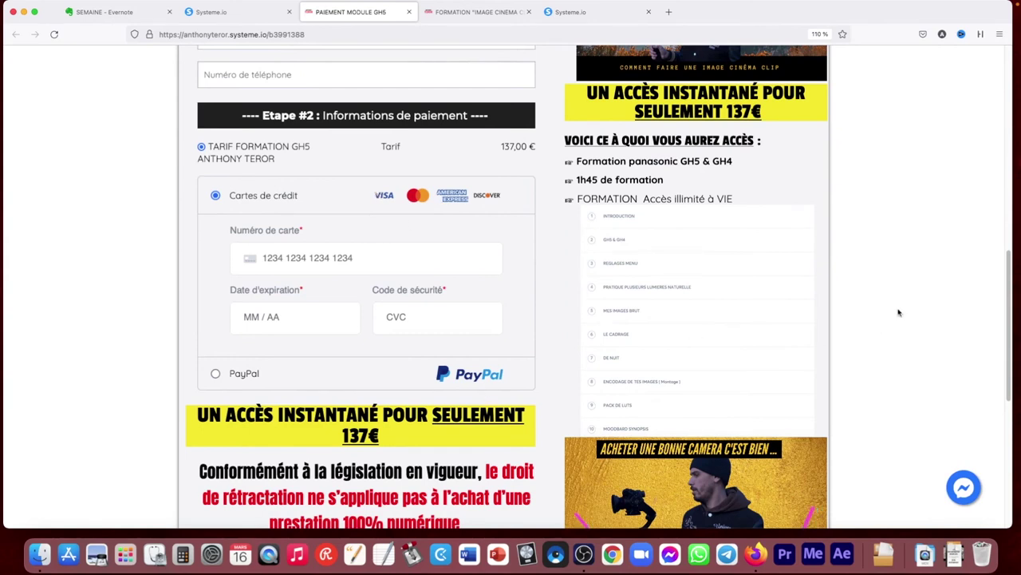
{"action": "scroll", "coordinate": [1010, 319], "scroll_direction": "down", "scroll_amount": 4}
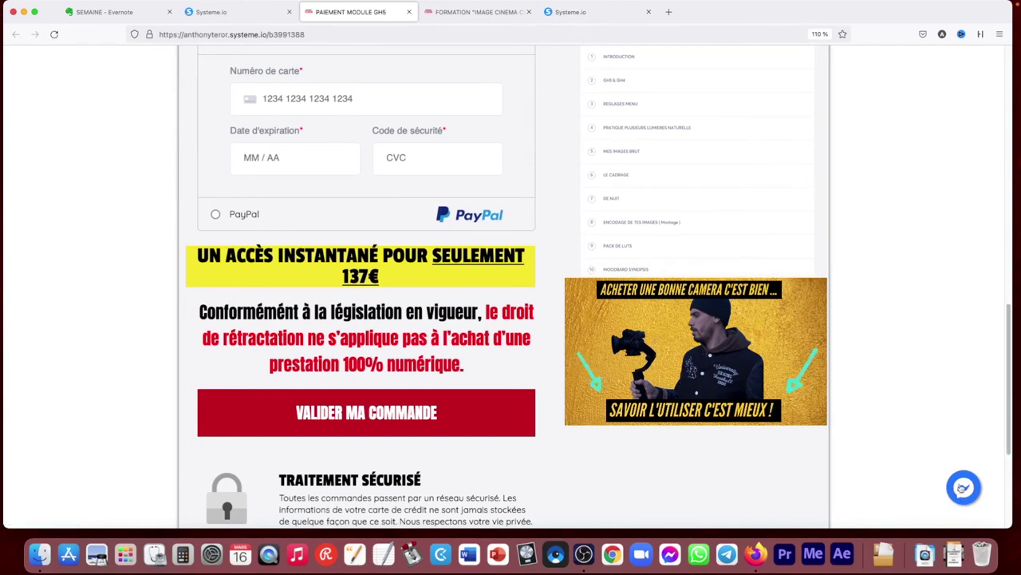
{"action": "scroll", "coordinate": [1007, 457], "scroll_direction": "down", "scroll_amount": 1}
{"action": "scroll", "coordinate": [1007, 457], "scroll_direction": "up", "scroll_amount": 10}
{"action": "scroll", "coordinate": [989, 358], "scroll_direction": "down", "scroll_amount": 15}
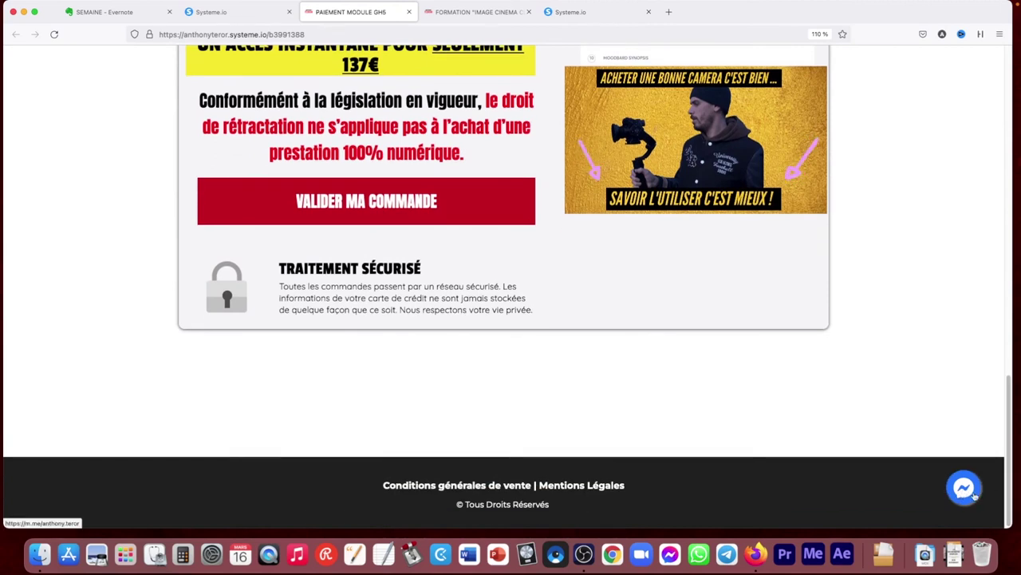
{"action": "left_click_drag", "start_coordinate": [1008, 479], "coordinate": [1004, 155]}
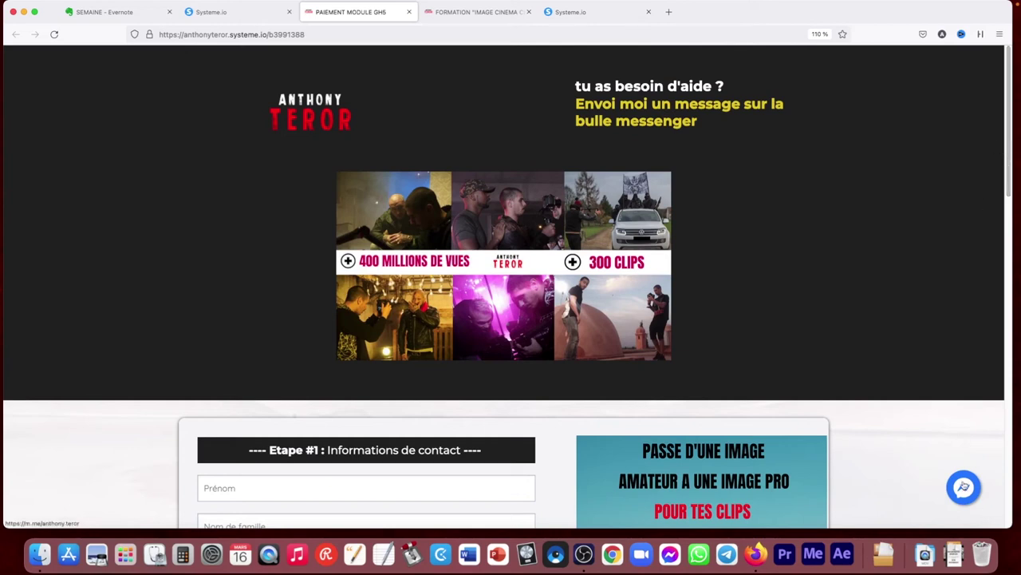
{"action": "left_click", "coordinate": [409, 15]}
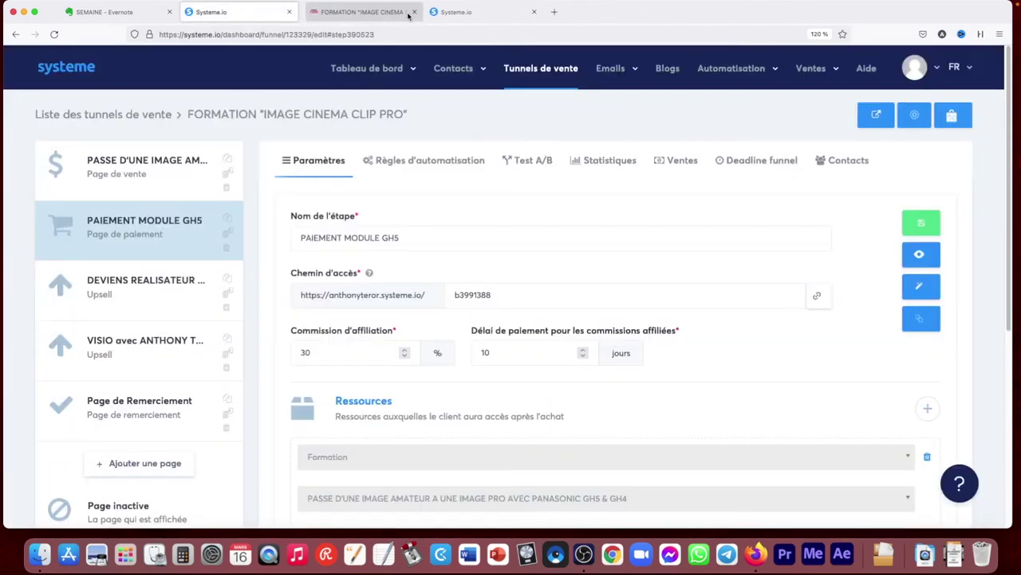
Preview the DEVIENS REALISATEUR DE CLIP PRO upsell page in a new tab, scroll through it, then close it
{"action": "left_click", "coordinate": [138, 291]}
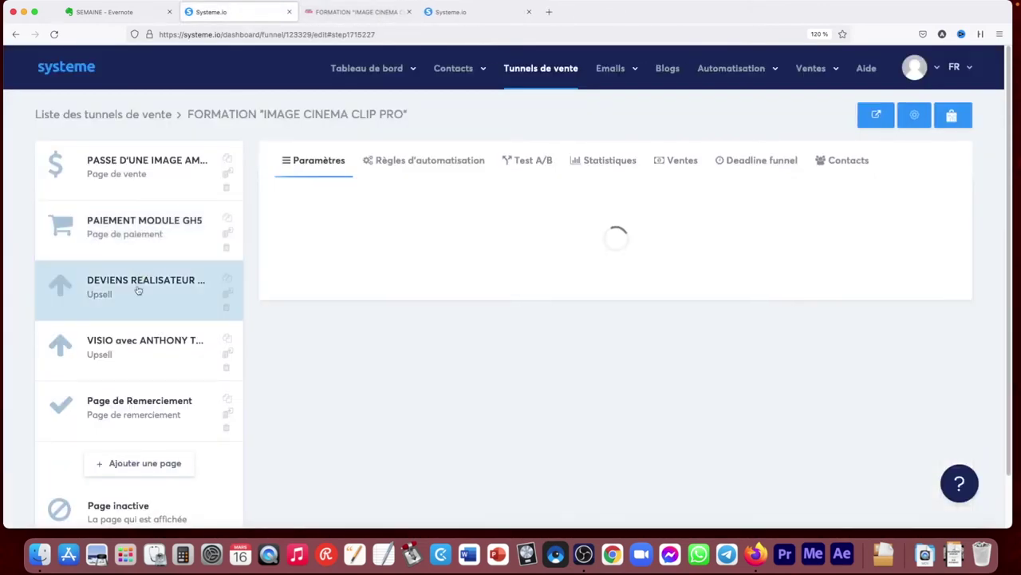
{"action": "left_click", "coordinate": [923, 257]}
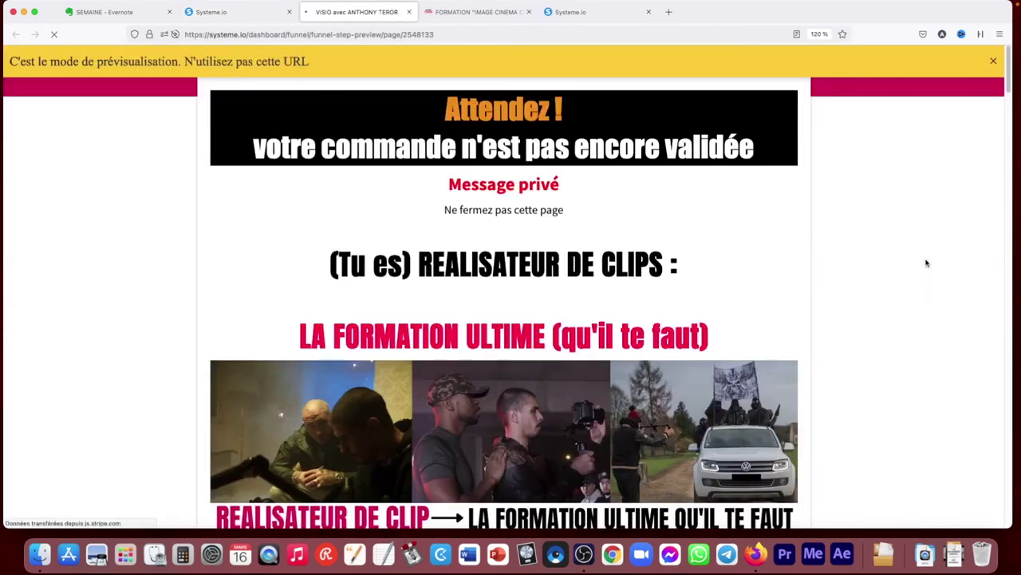
{"action": "left_click_drag", "start_coordinate": [1007, 72], "coordinate": [1010, 151]}
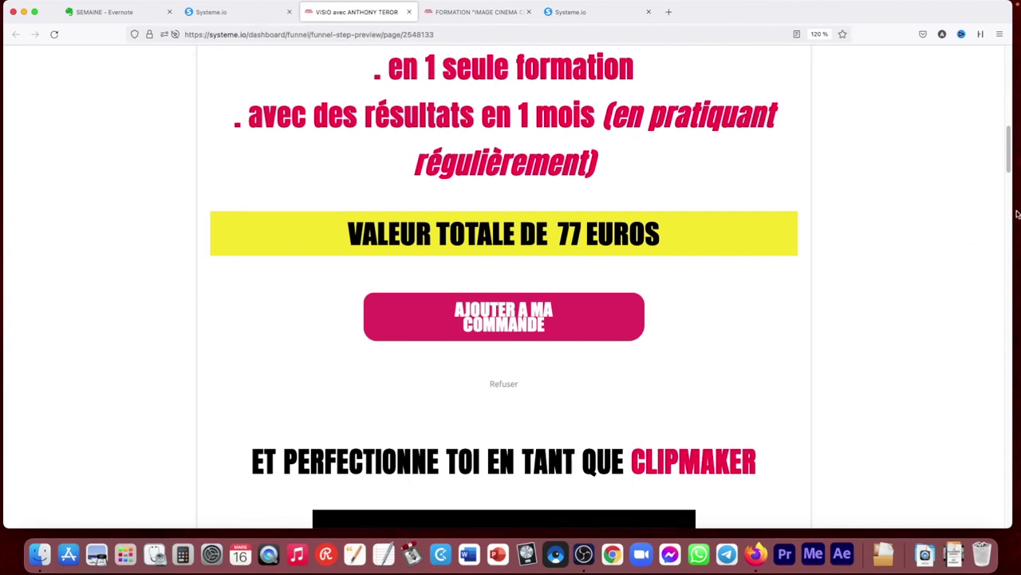
{"action": "mouse_move", "coordinate": [1009, 161]}
{"action": "left_mouse_down"}
{"action": "mouse_move", "coordinate": [1009, 201]}
{"action": "mouse_move", "coordinate": [1009, 166]}
{"action": "left_mouse_up"}
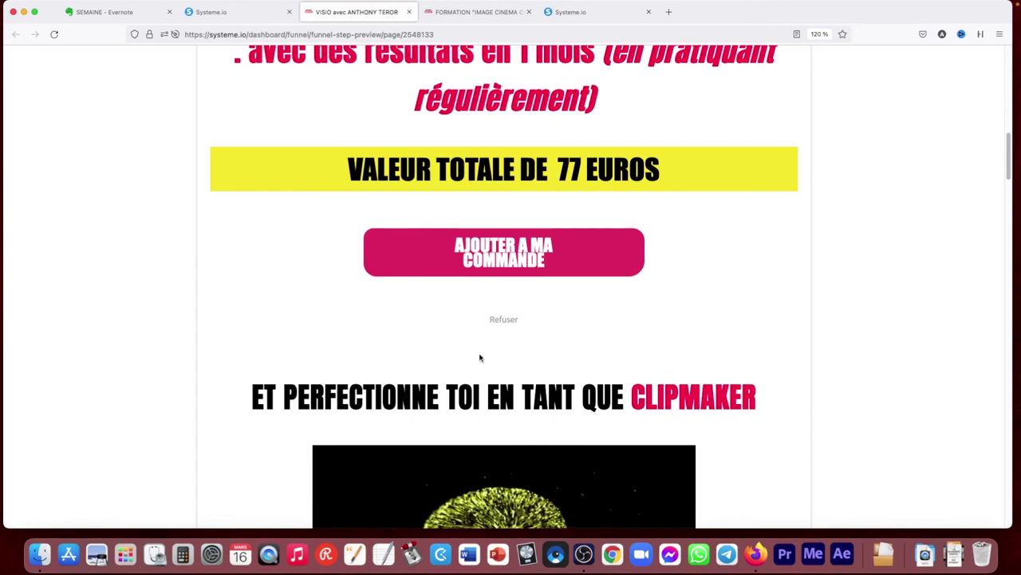
{"action": "left_click_drag", "start_coordinate": [1009, 167], "coordinate": [1008, 89]}
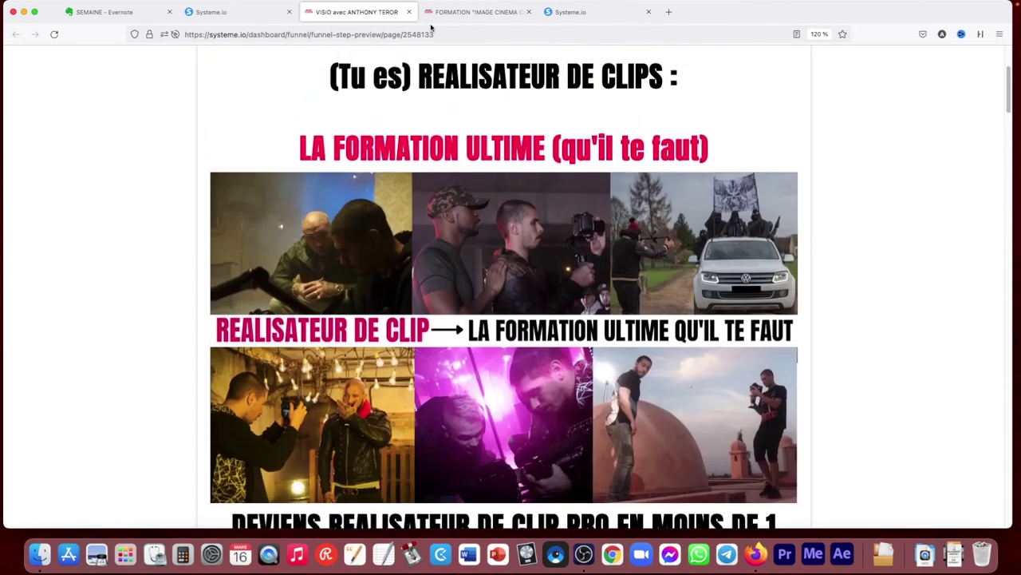
{"action": "left_click", "coordinate": [409, 12]}
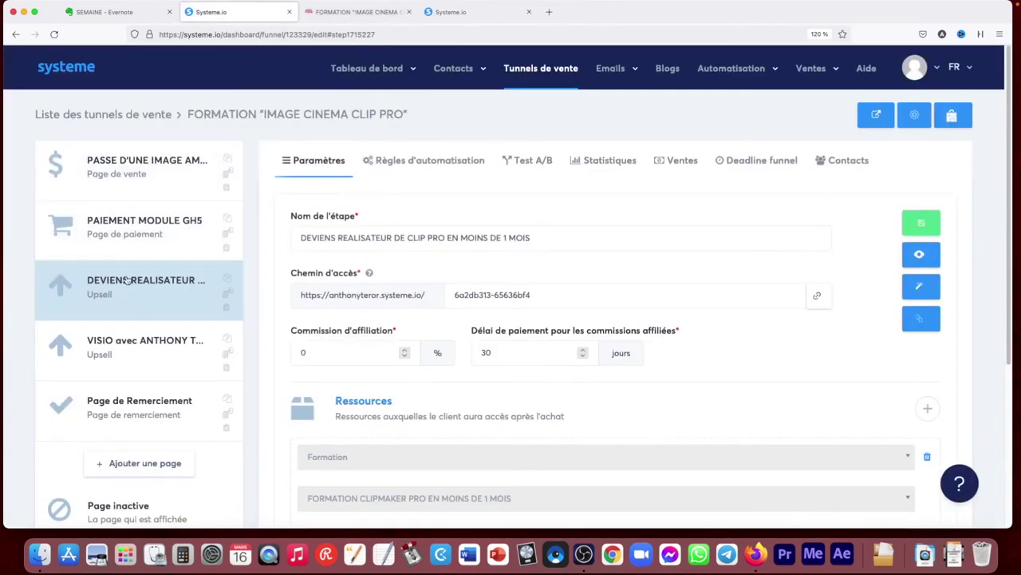
Check the PAIEMENT MODULE GH5 step's Nouvelle vente automation rule, then return to its general settings
{"action": "left_click", "coordinate": [135, 226]}
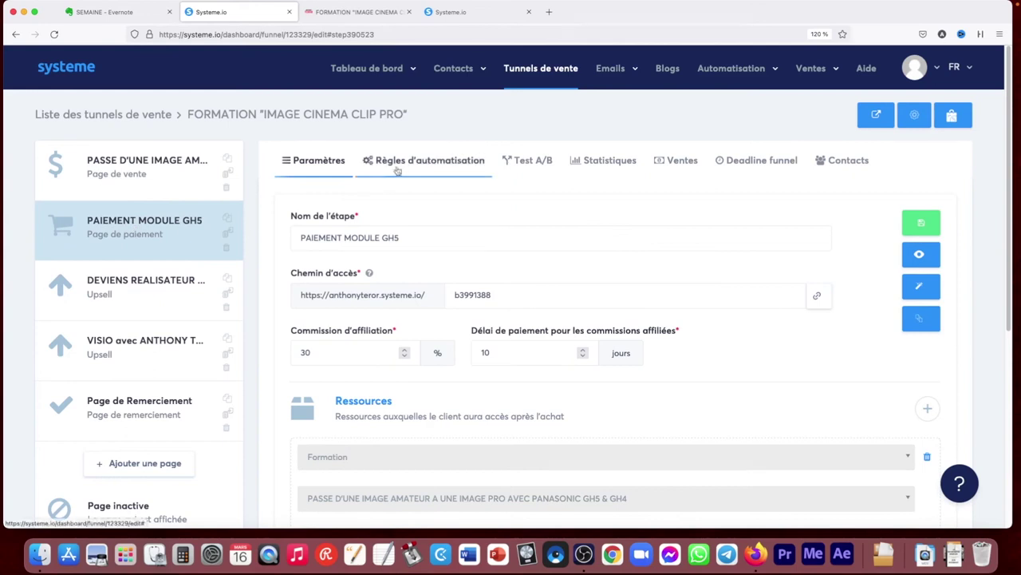
{"action": "left_click_drag", "start_coordinate": [1007, 163], "coordinate": [1009, 197]}
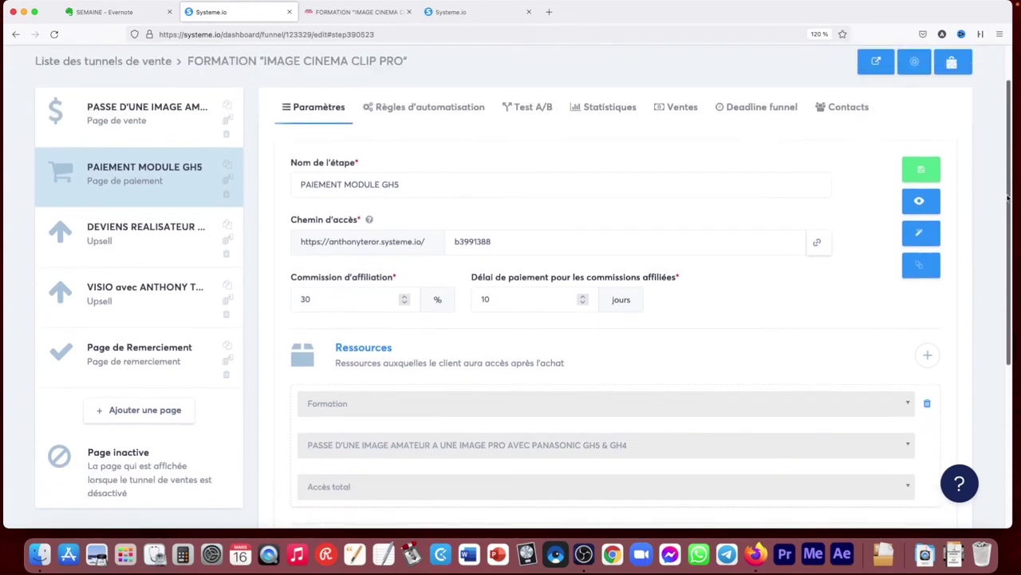
{"action": "left_click", "coordinate": [427, 110]}
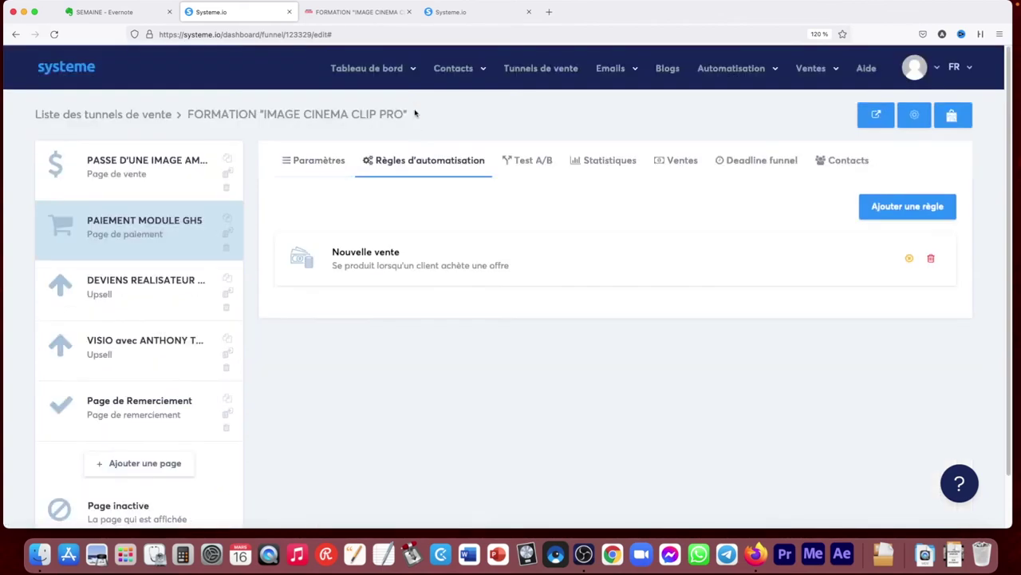
{"action": "left_click", "coordinate": [397, 271]}
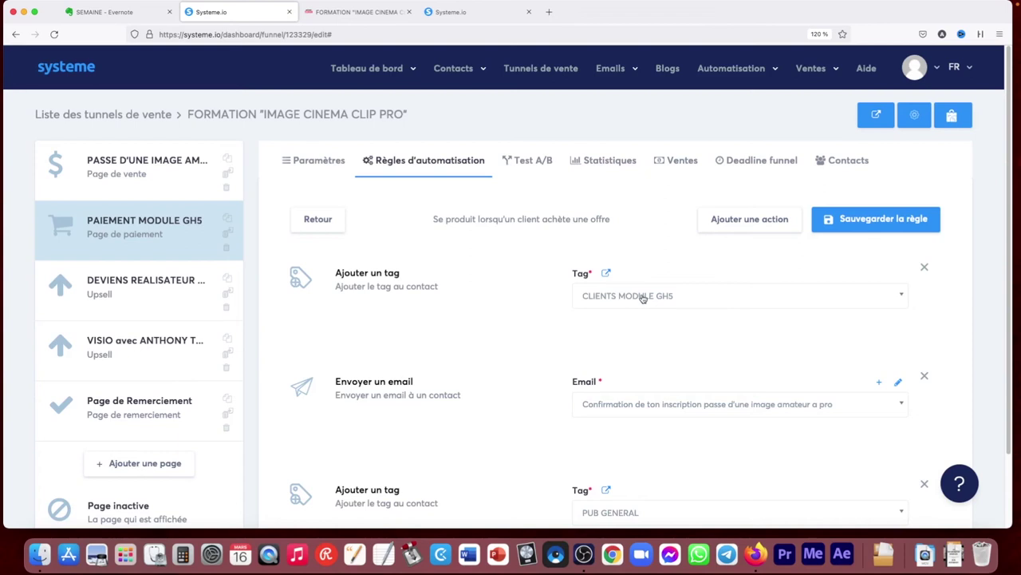
{"action": "scroll", "coordinate": [708, 352], "scroll_direction": "down", "scroll_amount": 2}
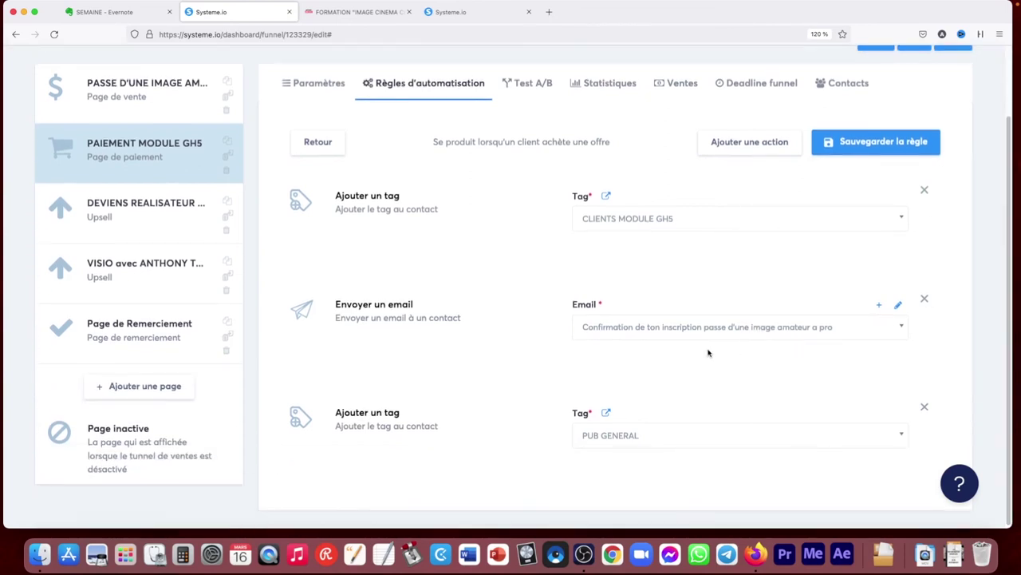
{"action": "scroll", "coordinate": [396, 448], "scroll_direction": "up", "scroll_amount": 2}
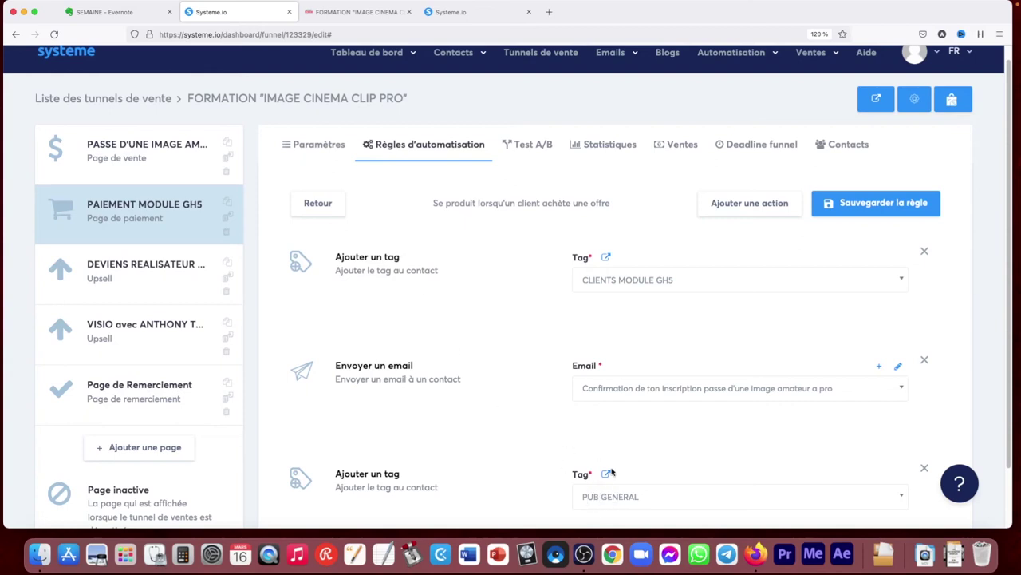
{"action": "left_click", "coordinate": [323, 144]}
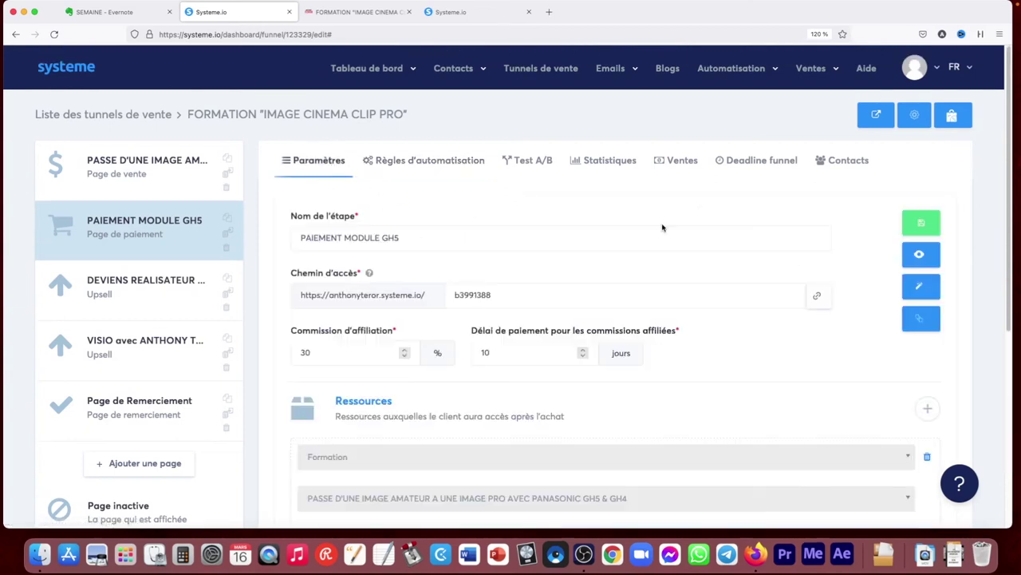
Add an empty resource row under Ressources, leaving its resource unchosen, and start adding a price plan
{"action": "left_click_drag", "start_coordinate": [1013, 153], "coordinate": [1014, 245]}
{"action": "scroll", "coordinate": [642, 265], "scroll_direction": "down", "scroll_amount": 1}
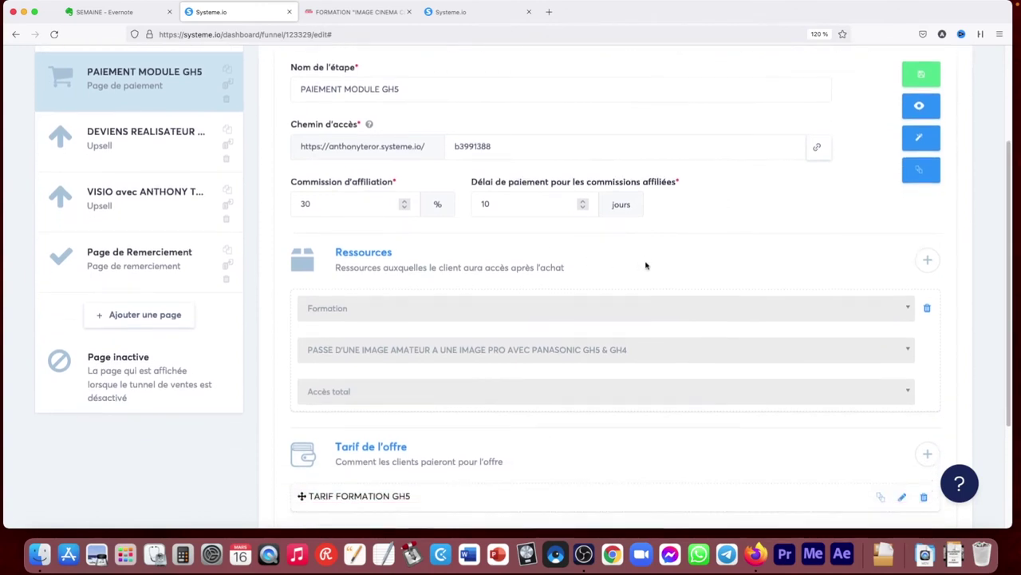
{"action": "left_click", "coordinate": [928, 242]}
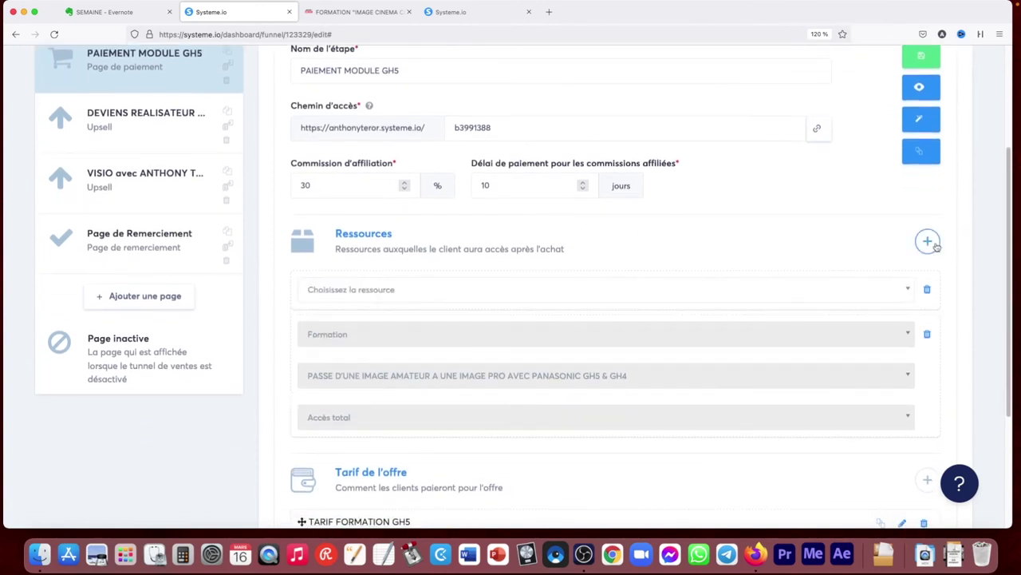
{"action": "left_click", "coordinate": [452, 293]}
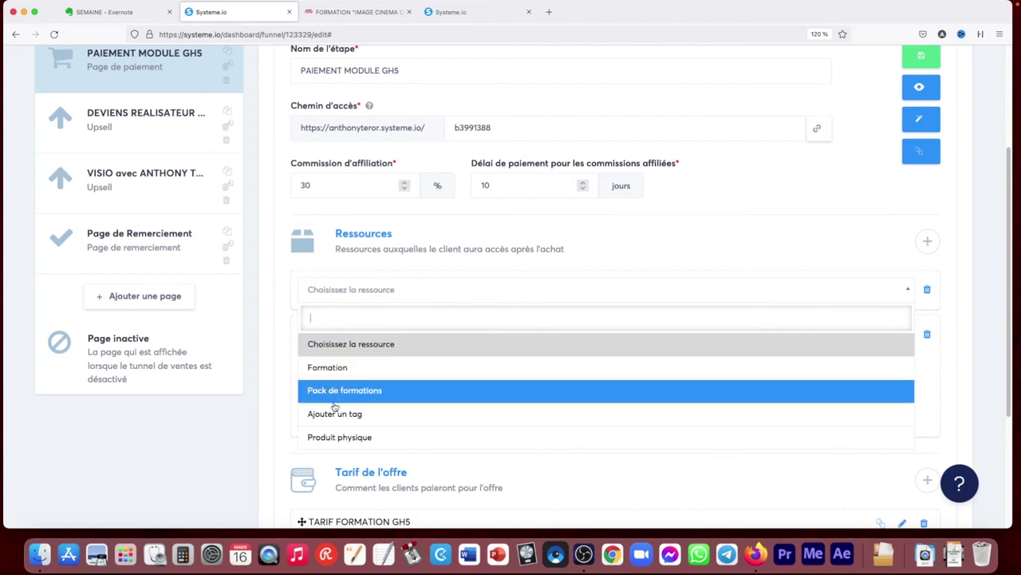
{"action": "left_click", "coordinate": [674, 248]}
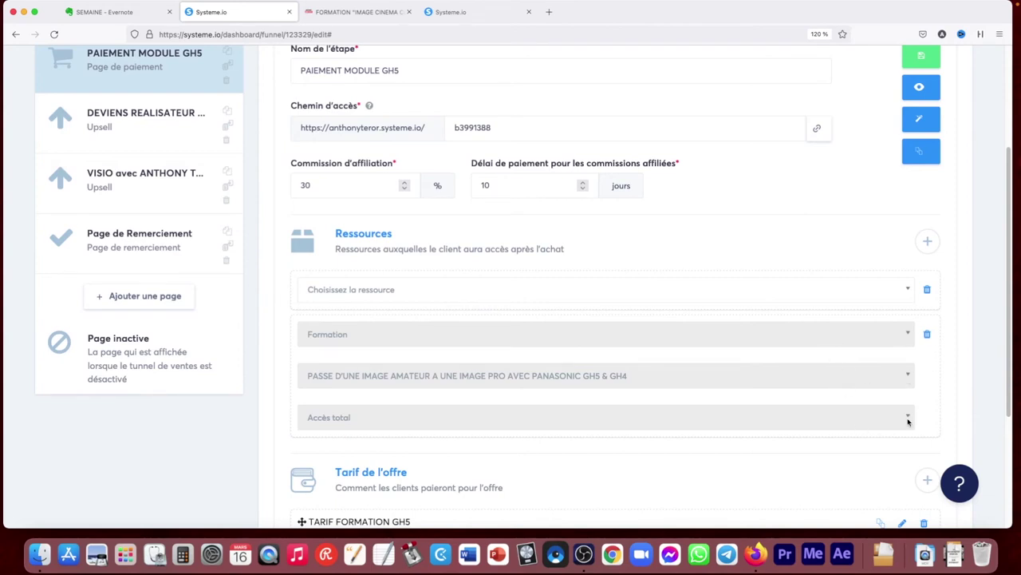
{"action": "scroll", "coordinate": [1007, 289], "scroll_direction": "down", "scroll_amount": 4}
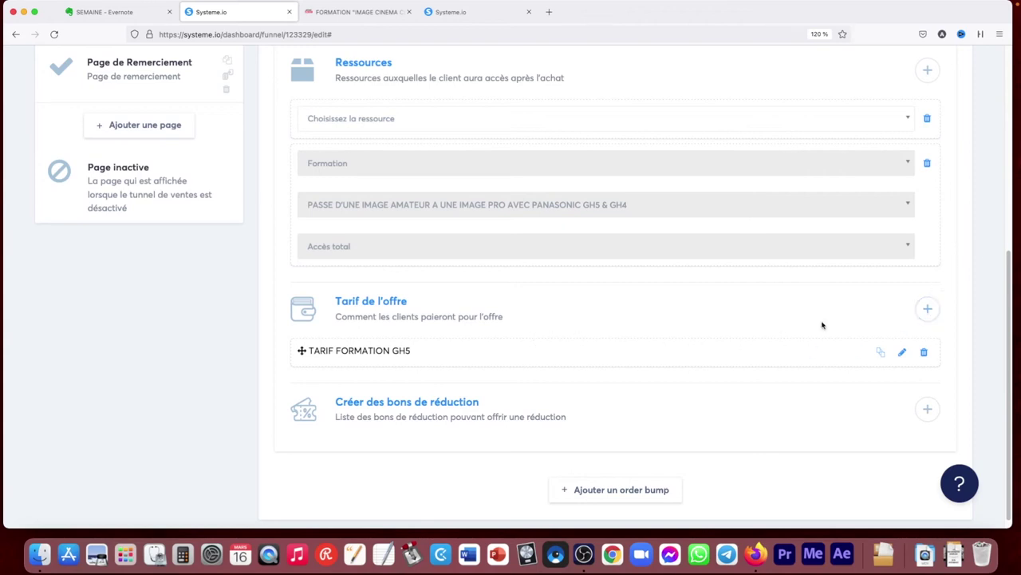
{"action": "left_click", "coordinate": [928, 309]}
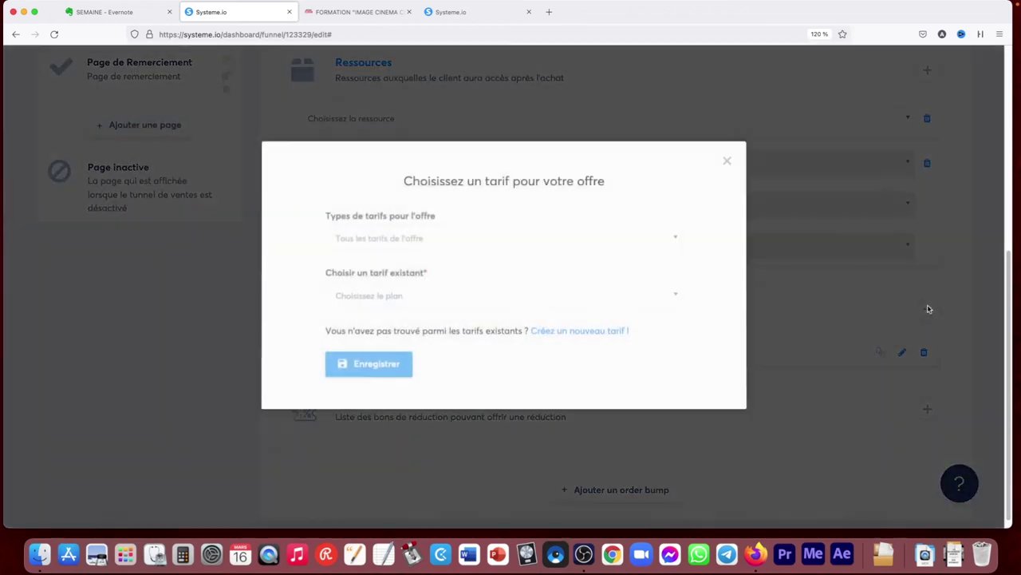
{"action": "left_click", "coordinate": [419, 237]}
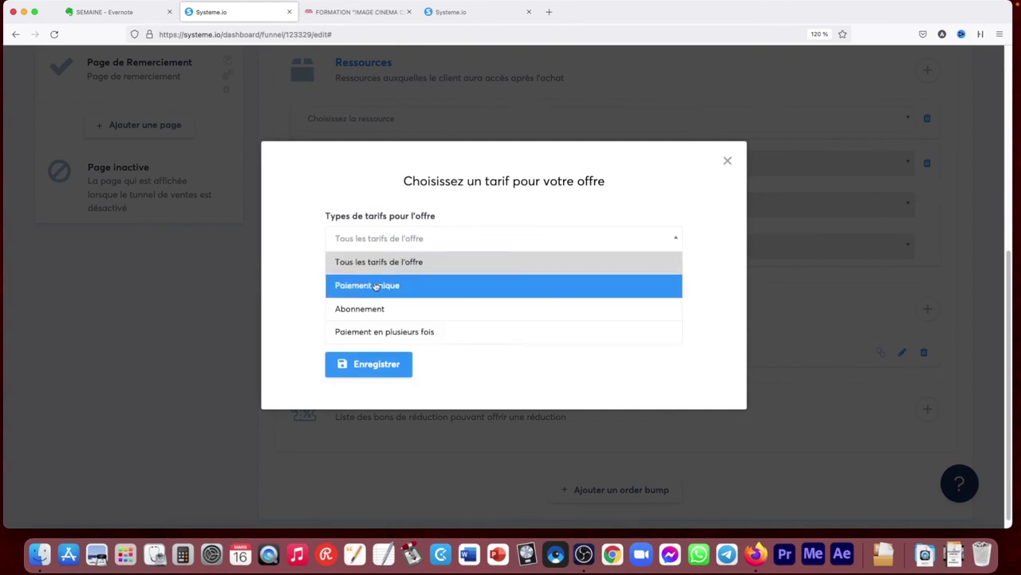
{"action": "left_click", "coordinate": [285, 266]}
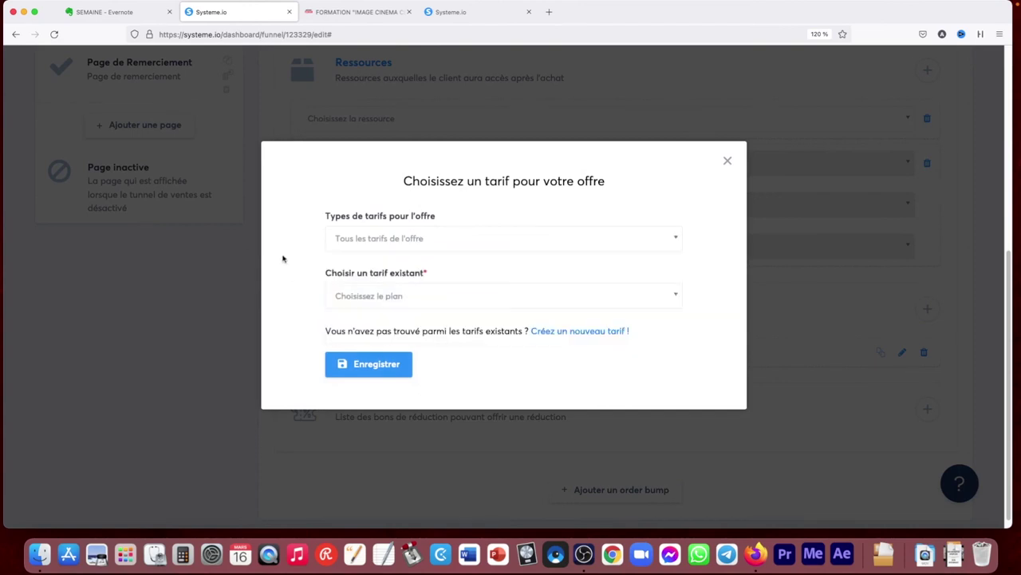
{"action": "left_click", "coordinate": [379, 296]}
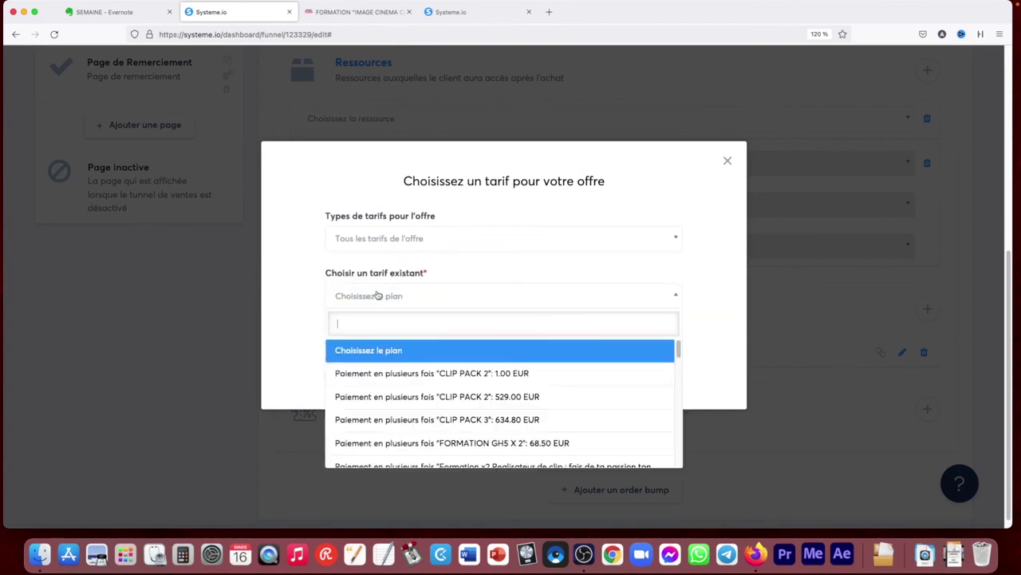
{"action": "left_click", "coordinate": [295, 304]}
{"action": "left_click", "coordinate": [577, 331]}
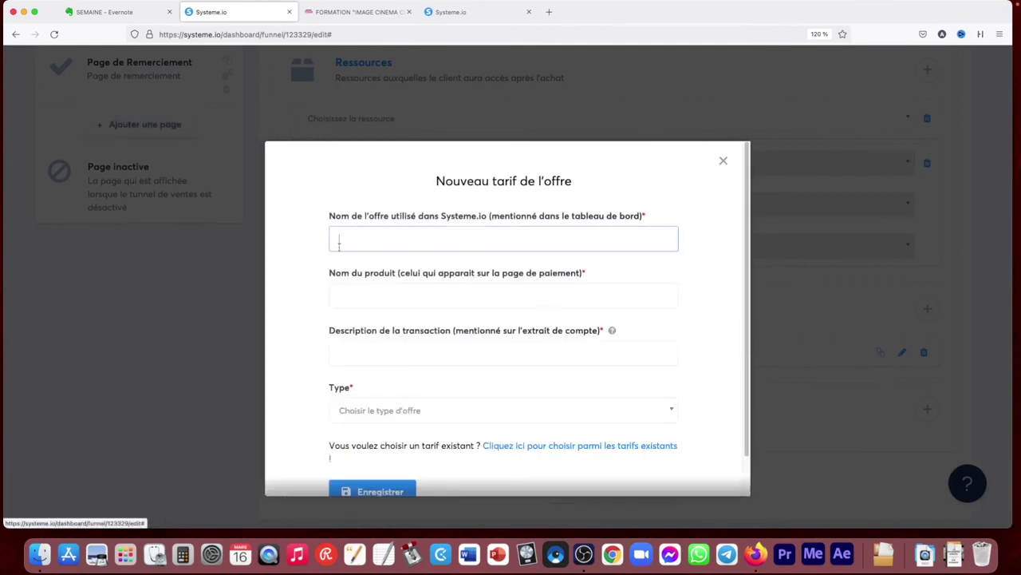
{"action": "scroll", "coordinate": [354, 331], "scroll_direction": "down", "scroll_amount": 1}
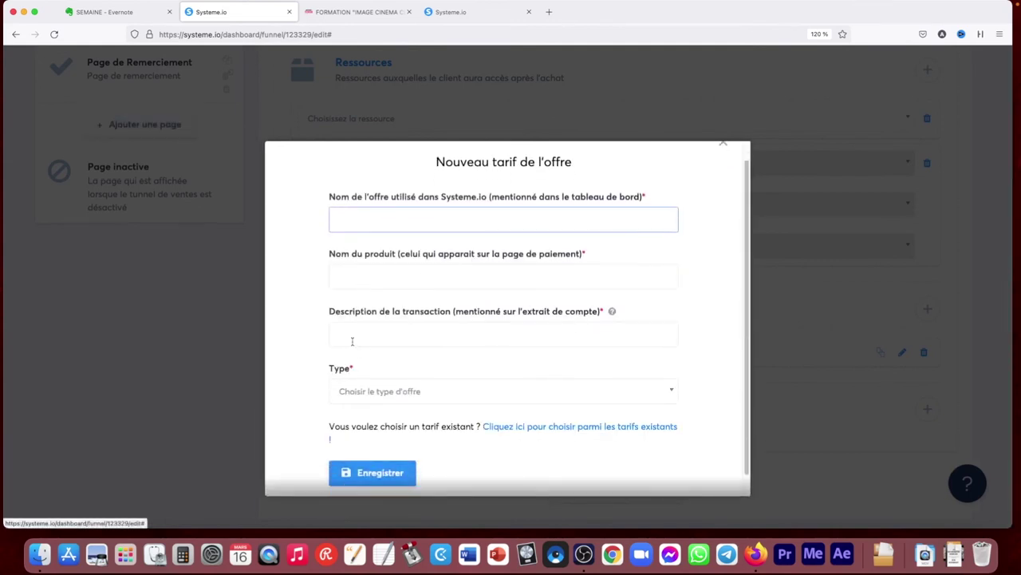
{"action": "left_click", "coordinate": [376, 391]}
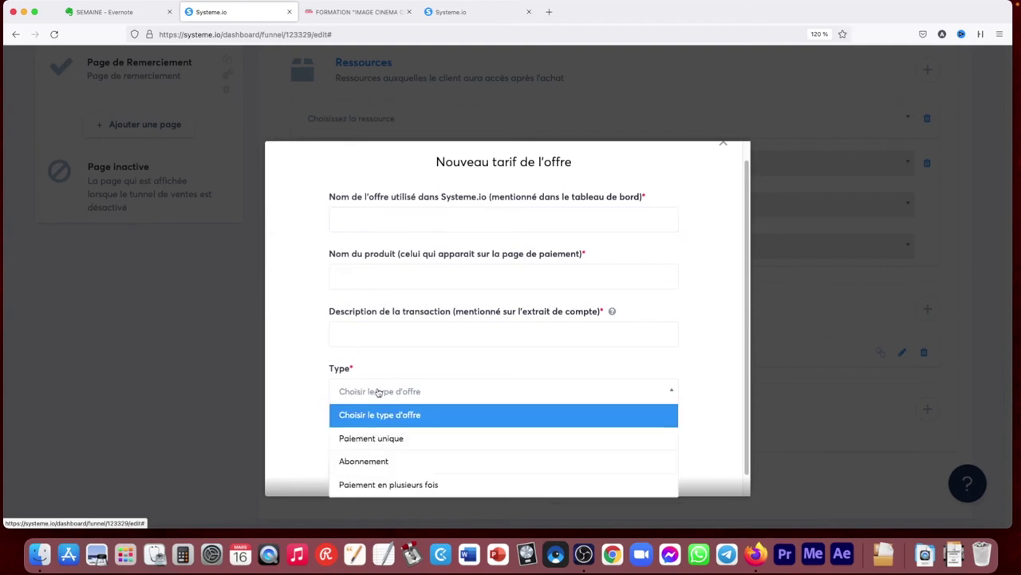
{"action": "left_click", "coordinate": [293, 355]}
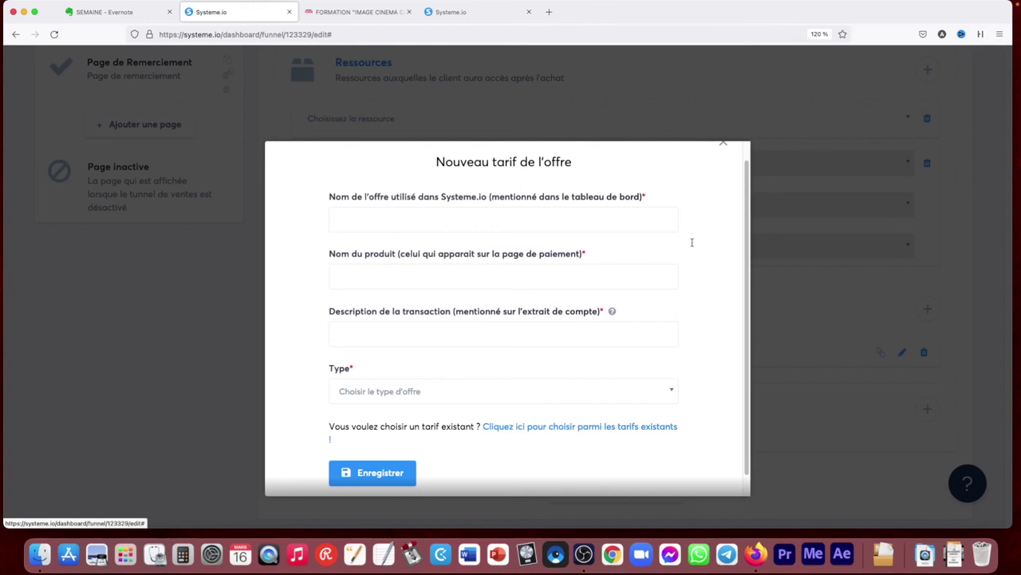
{"action": "left_click", "coordinate": [723, 144]}
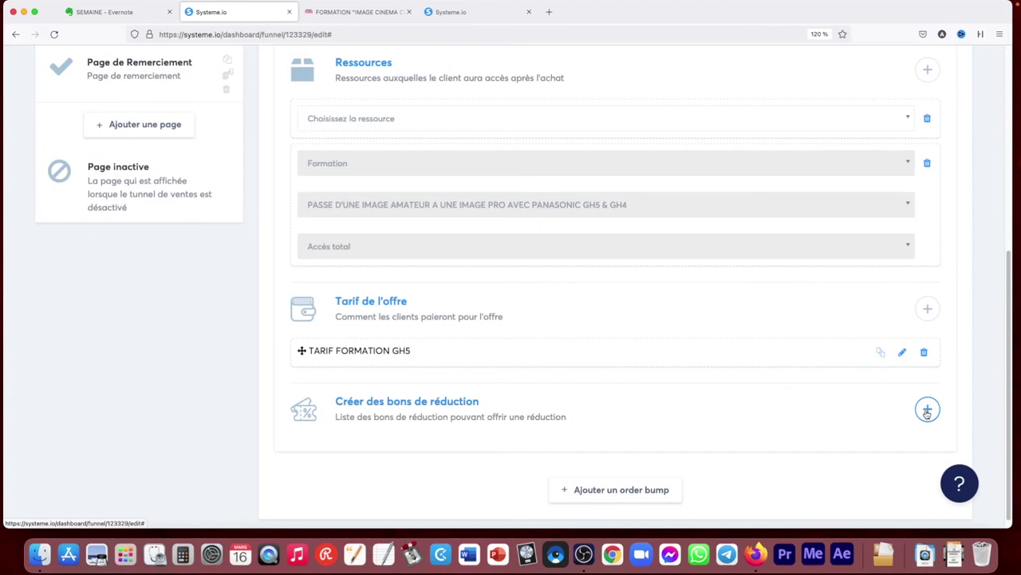
{"action": "scroll", "coordinate": [583, 336], "scroll_direction": "up", "scroll_amount": 1}
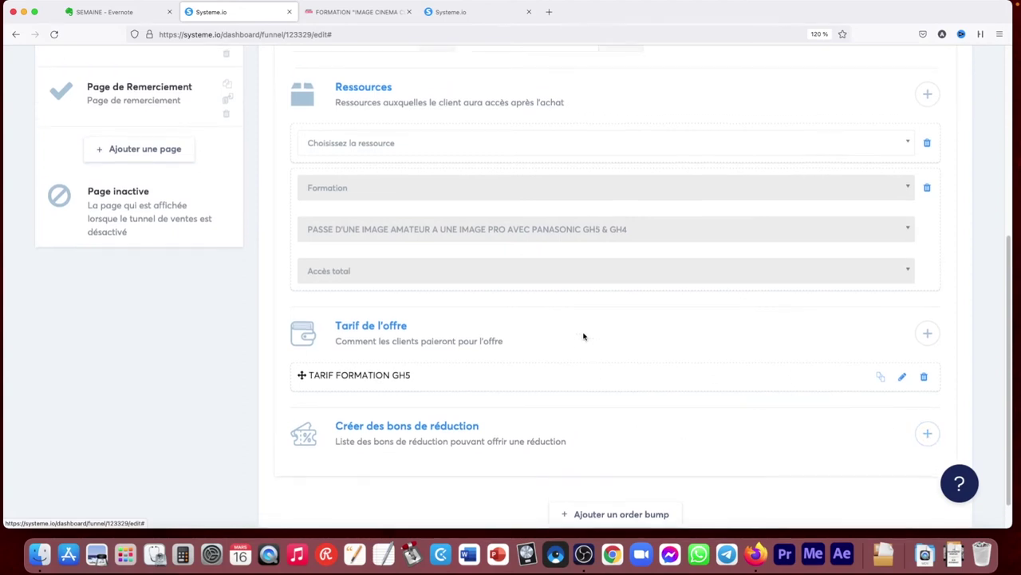
{"action": "scroll", "coordinate": [620, 438], "scroll_direction": "down", "scroll_amount": 1}
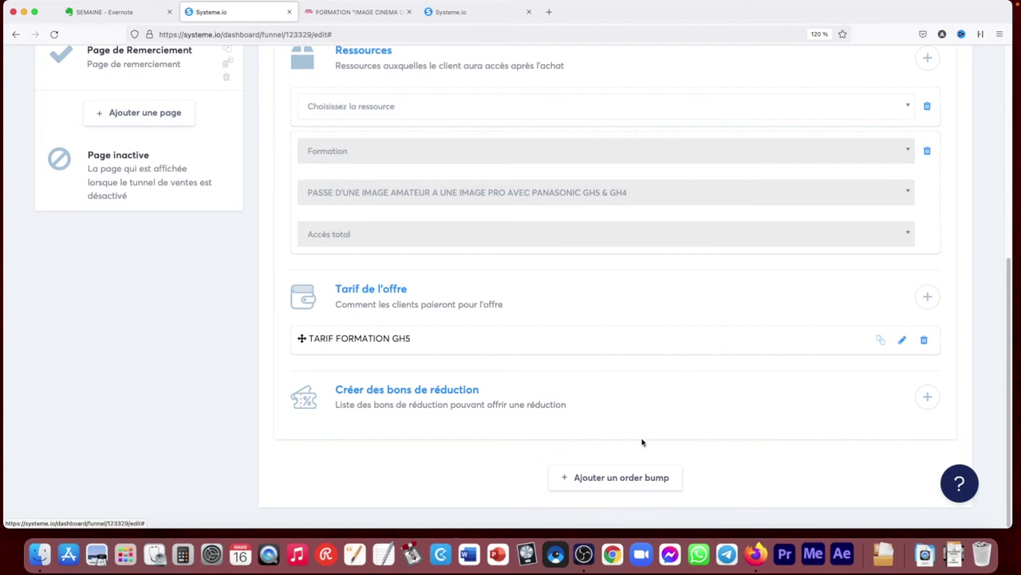
{"action": "left_click_drag", "start_coordinate": [1005, 407], "coordinate": [1010, 197]}
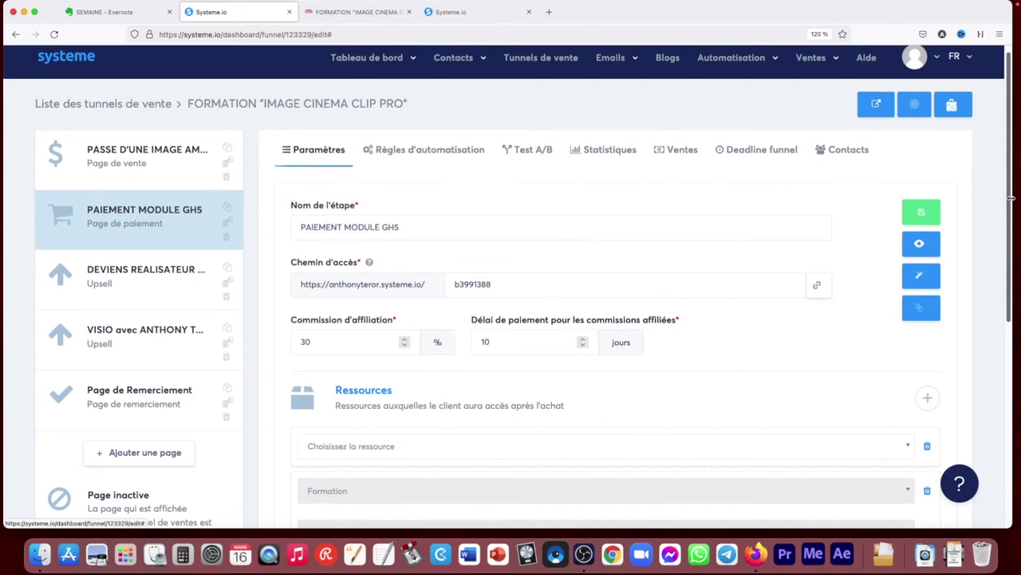
{"action": "left_click", "coordinate": [430, 150]}
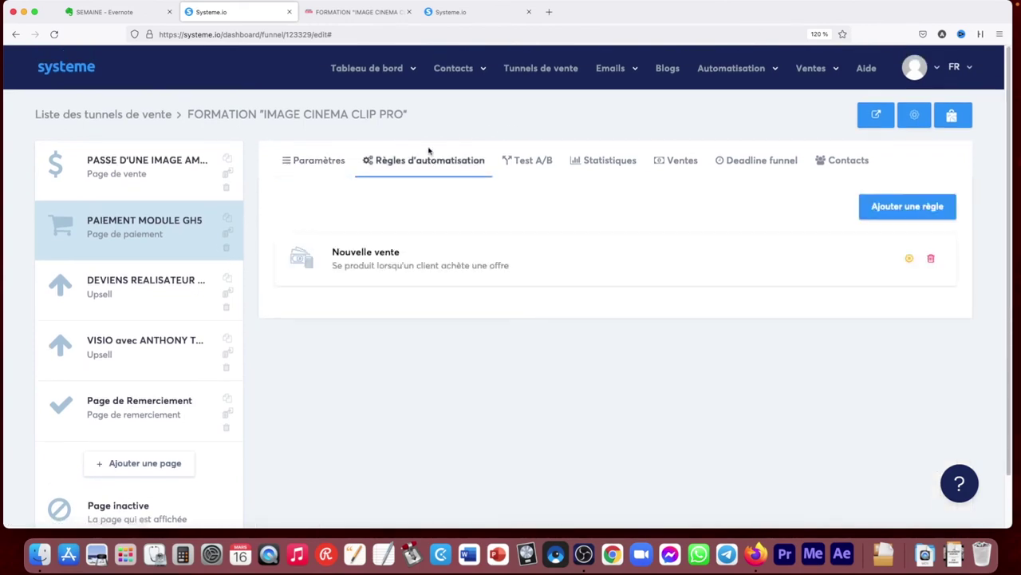
Open the funnel's Ventes list, then its Statistiques: 5 719,00 € total sales, 146,64 € average basket
{"action": "left_click", "coordinate": [695, 166]}
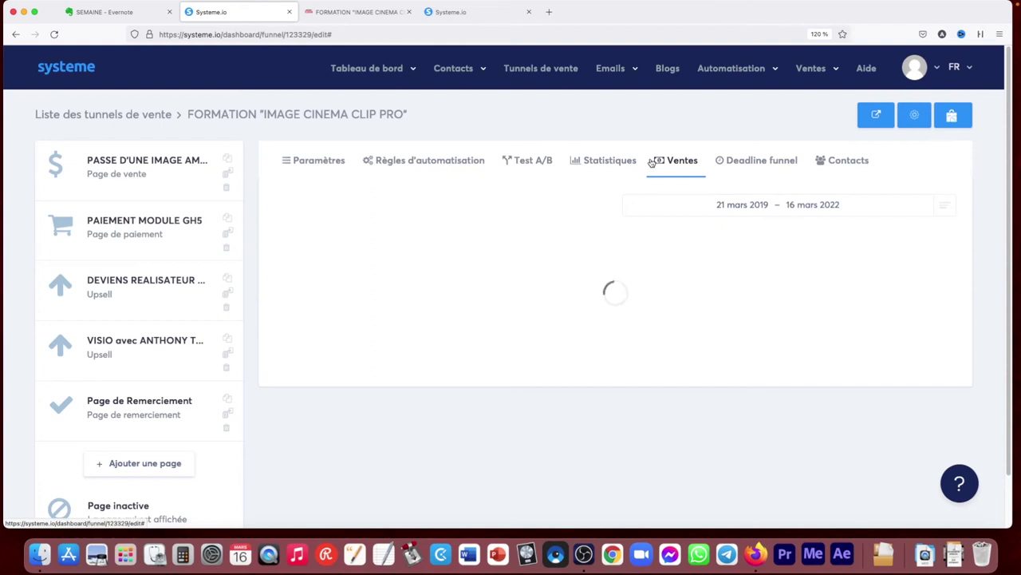
{"action": "mouse_move", "coordinate": [772, 125]}
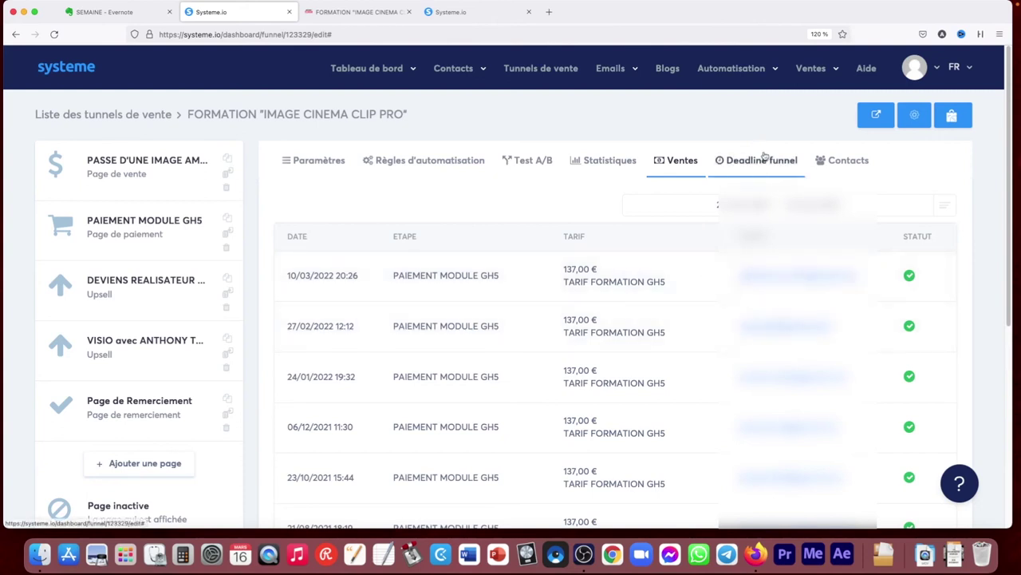
{"action": "left_click", "coordinate": [614, 161]}
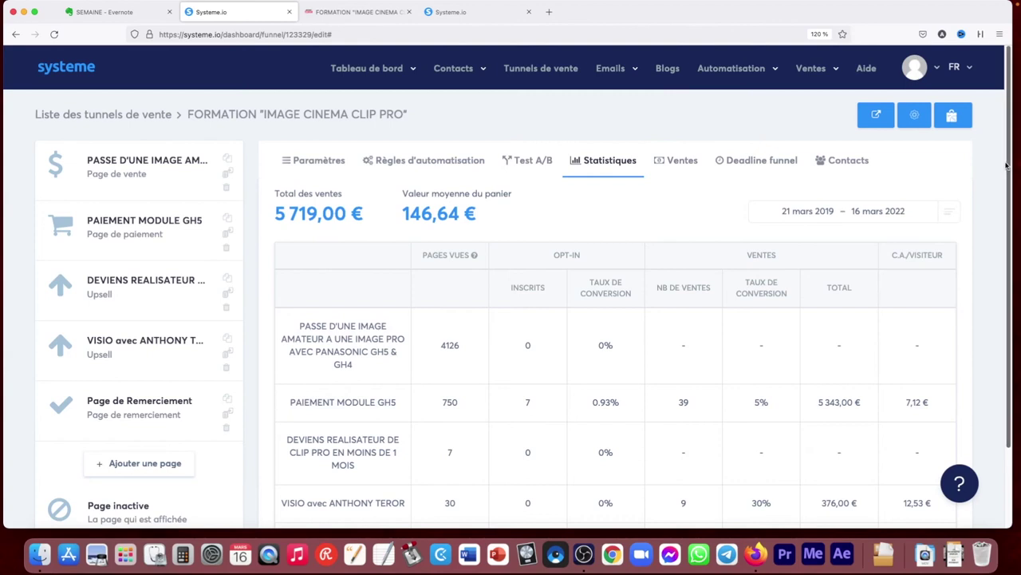
{"action": "scroll", "coordinate": [420, 270], "scroll_direction": "down", "scroll_amount": 3}
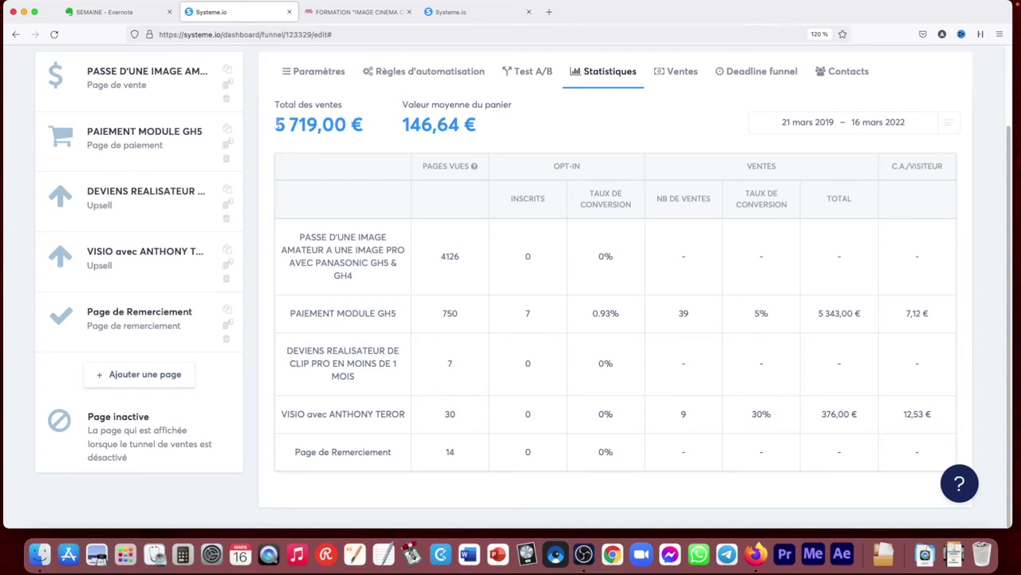
{"action": "left_click_drag", "start_coordinate": [1010, 331], "coordinate": [1012, 232]}
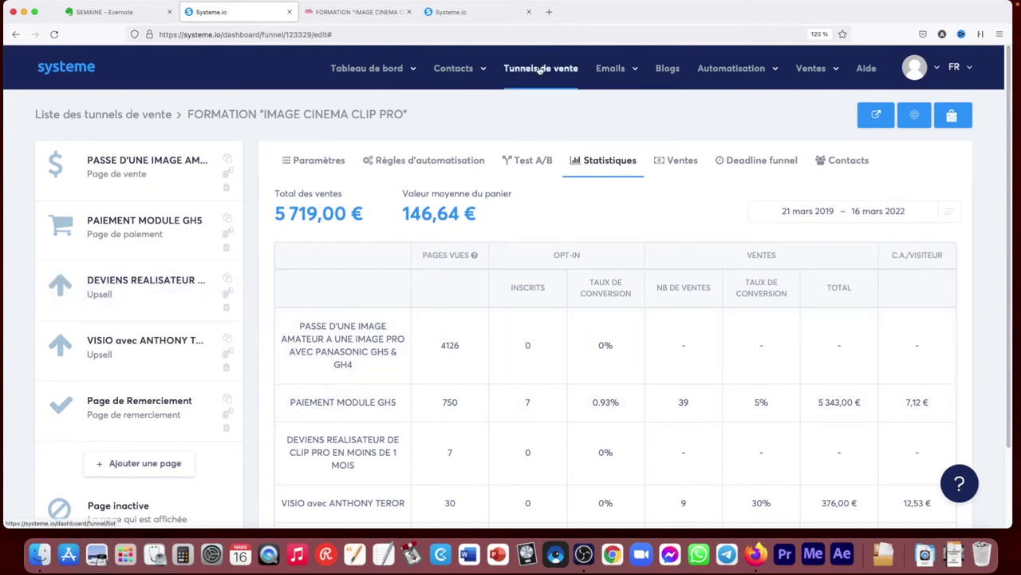
{"action": "left_click", "coordinate": [541, 71]}
Open Emails > Newsletters (208 newsletters) and start duplicating the 'Astuce Story Instagram' newsletter
{"action": "mouse_move", "coordinate": [621, 70]}
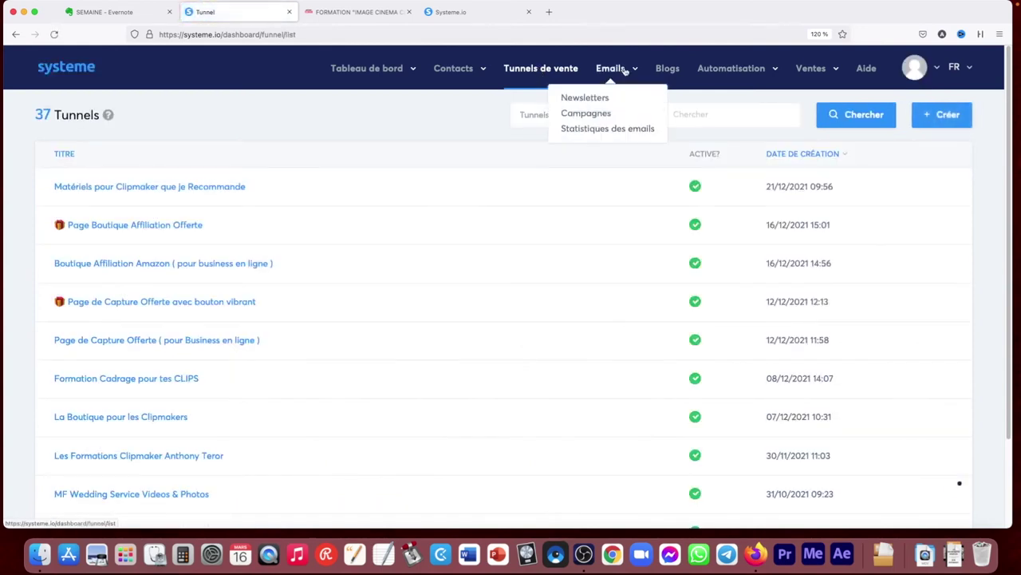
{"action": "left_click", "coordinate": [593, 98]}
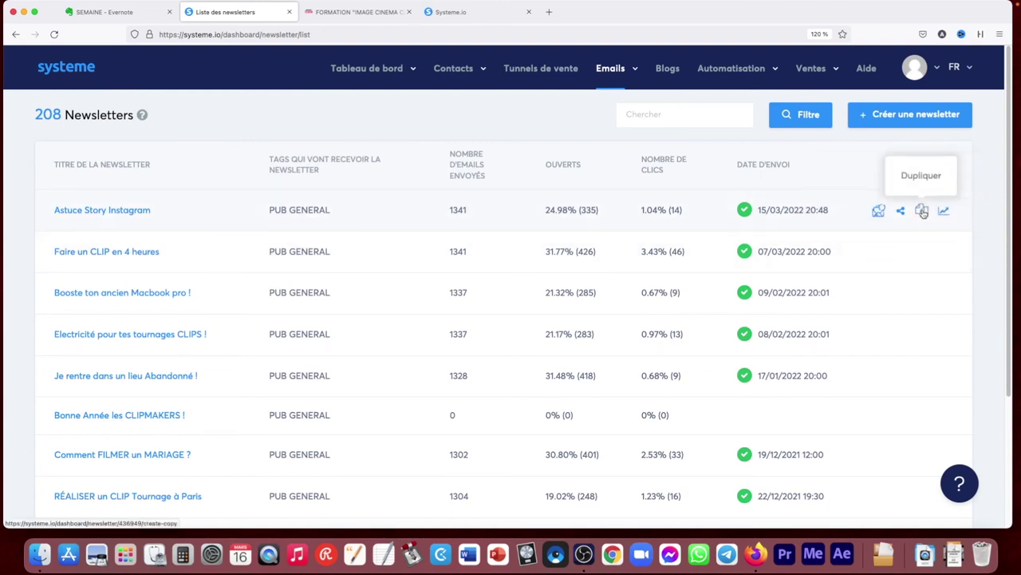
{"action": "left_click", "coordinate": [923, 212]}
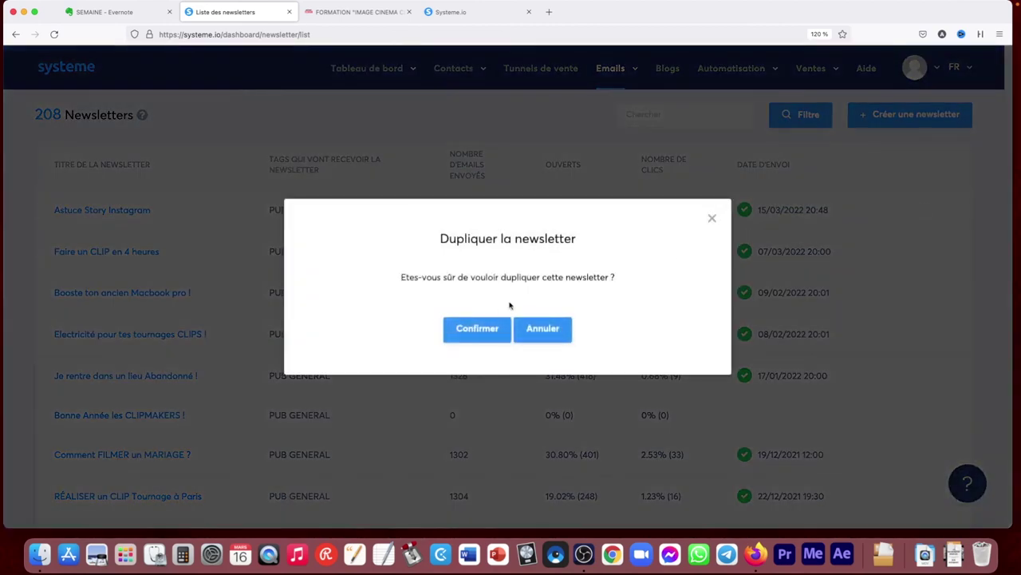
Confirm the duplicate, change its subject to 'test', and open the email body at the video thumbnail
{"action": "left_click", "coordinate": [487, 327]}
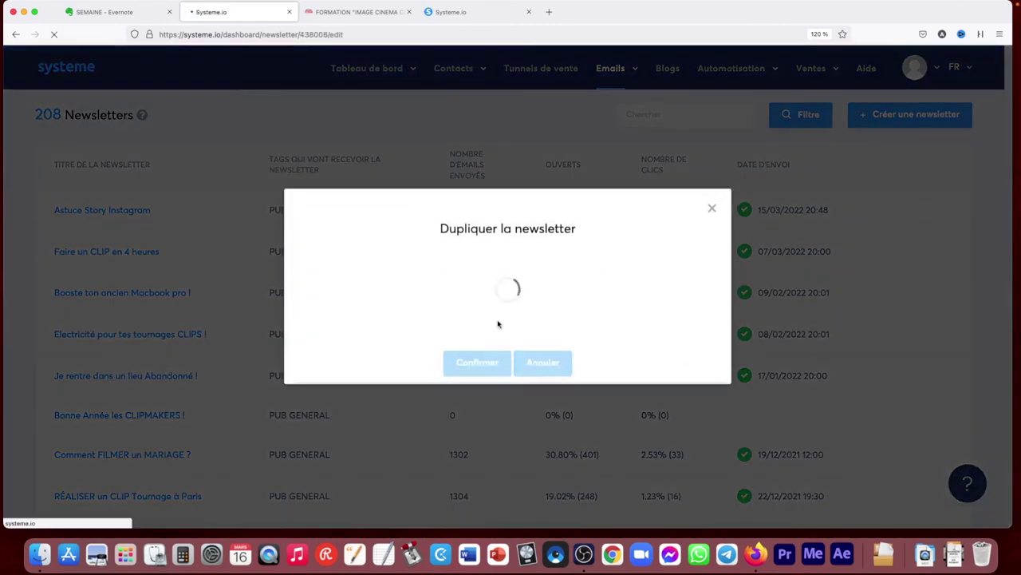
{"action": "left_click_drag", "start_coordinate": [155, 184], "coordinate": [39, 177]}
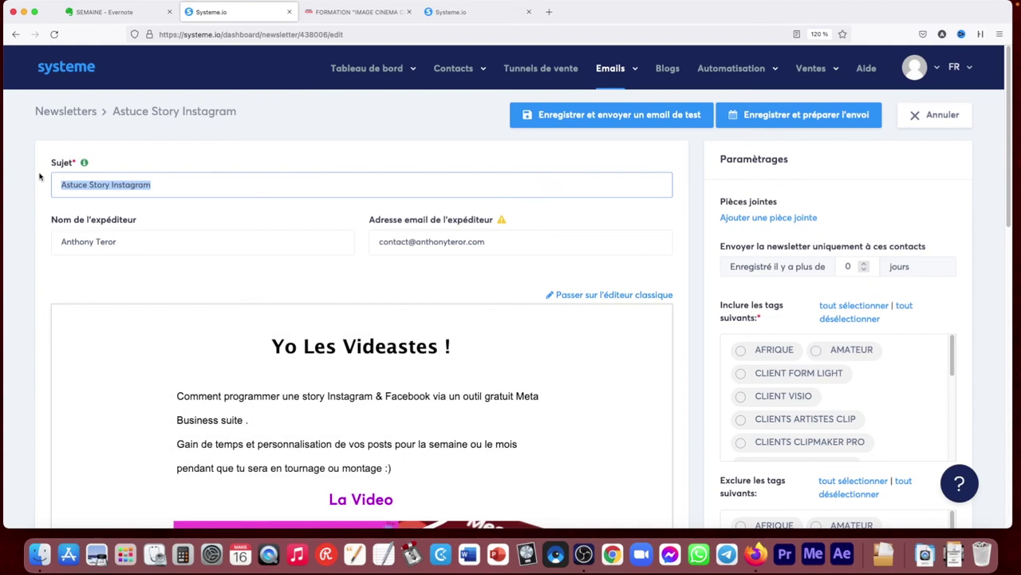
{"action": "type", "text": "t"}
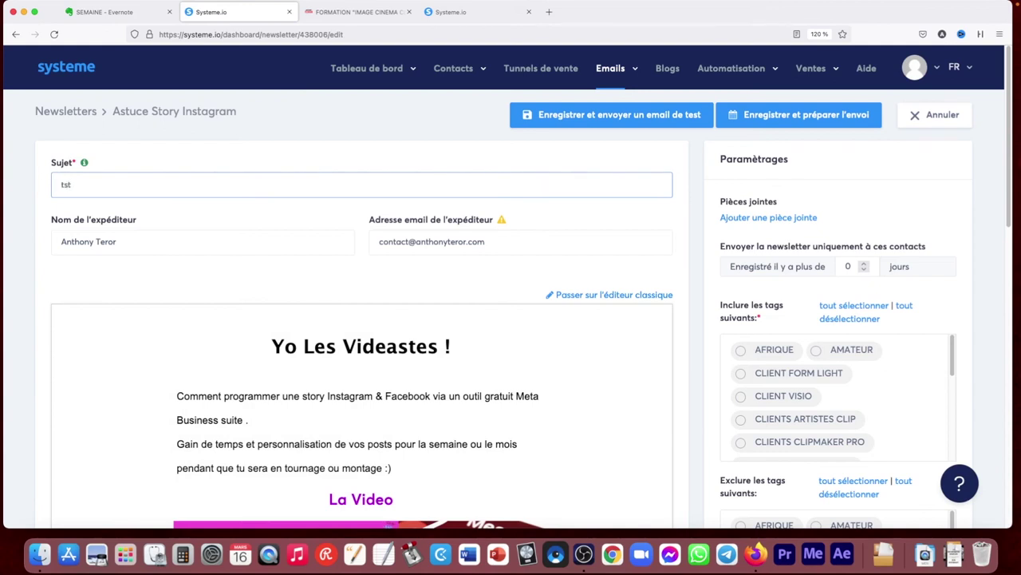
{"action": "type", "text": "est"}
{"action": "left_click", "coordinate": [261, 257]}
{"action": "scroll", "coordinate": [319, 263], "scroll_direction": "down", "scroll_amount": 3}
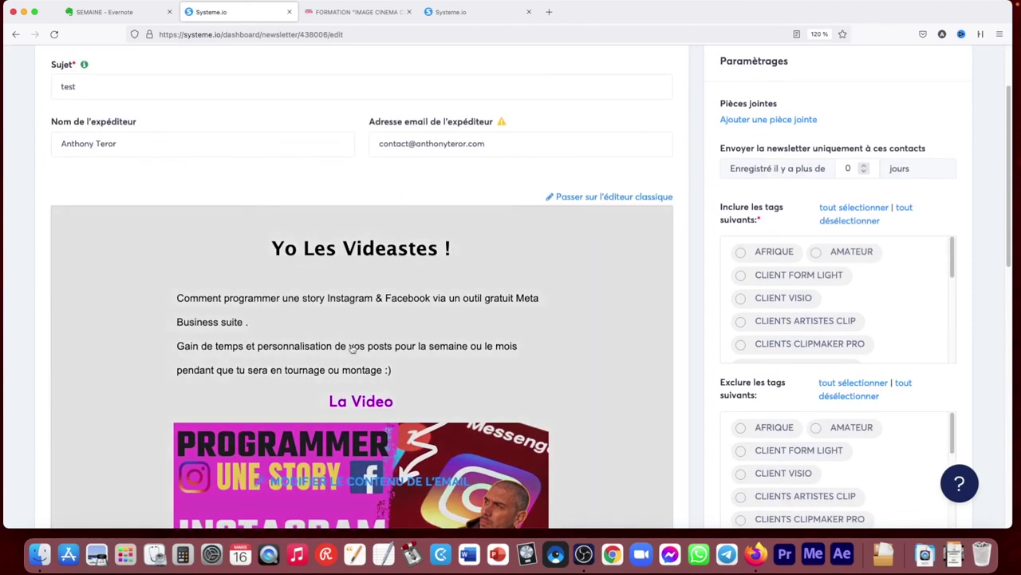
{"action": "left_click", "coordinate": [403, 473]}
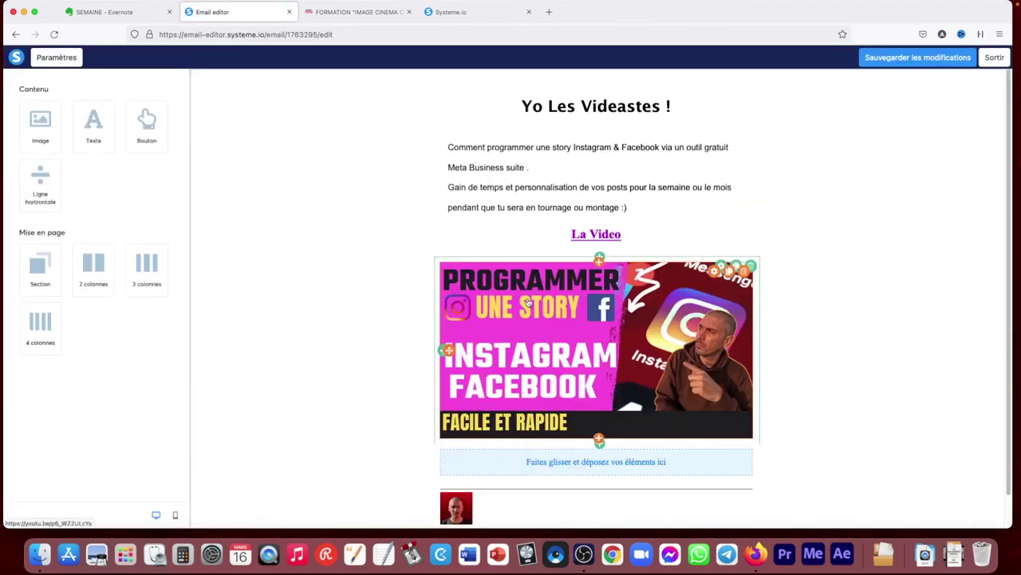
{"action": "left_click", "coordinate": [678, 333]}
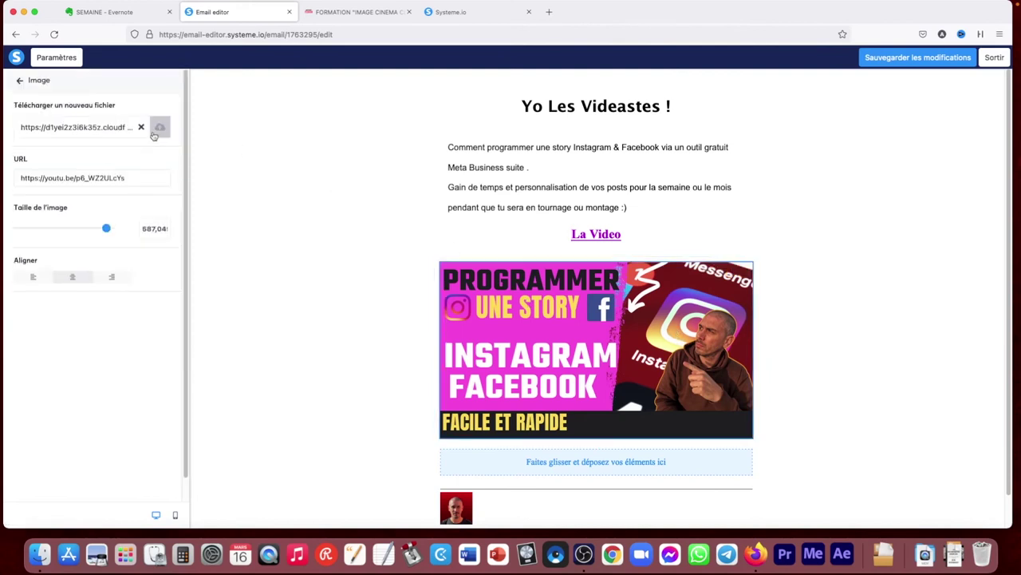
Replace the video thumbnail with the FAIRE UN CLIP image and check the La Video link settings
{"action": "left_click", "coordinate": [159, 125]}
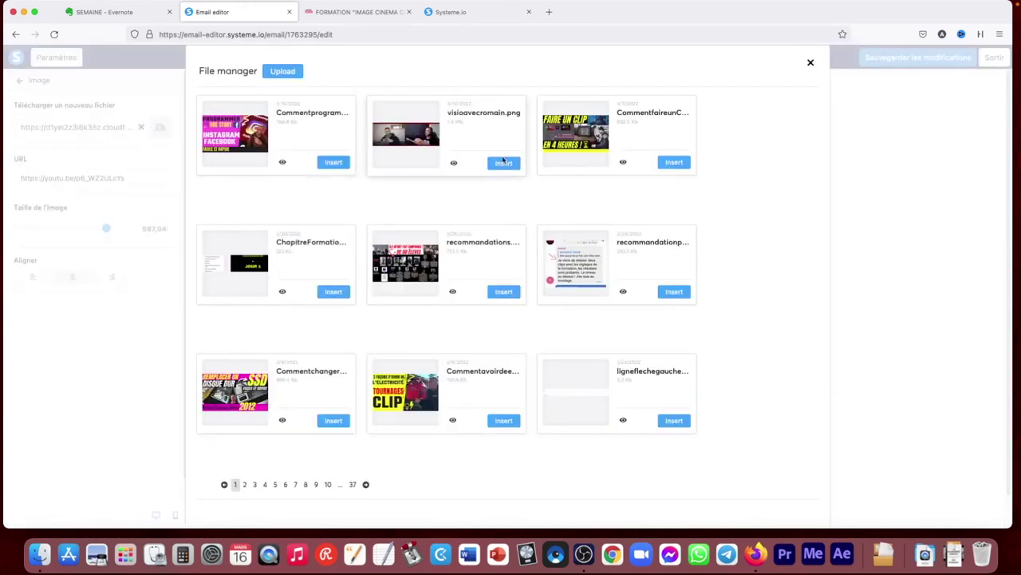
{"action": "left_click", "coordinate": [675, 161]}
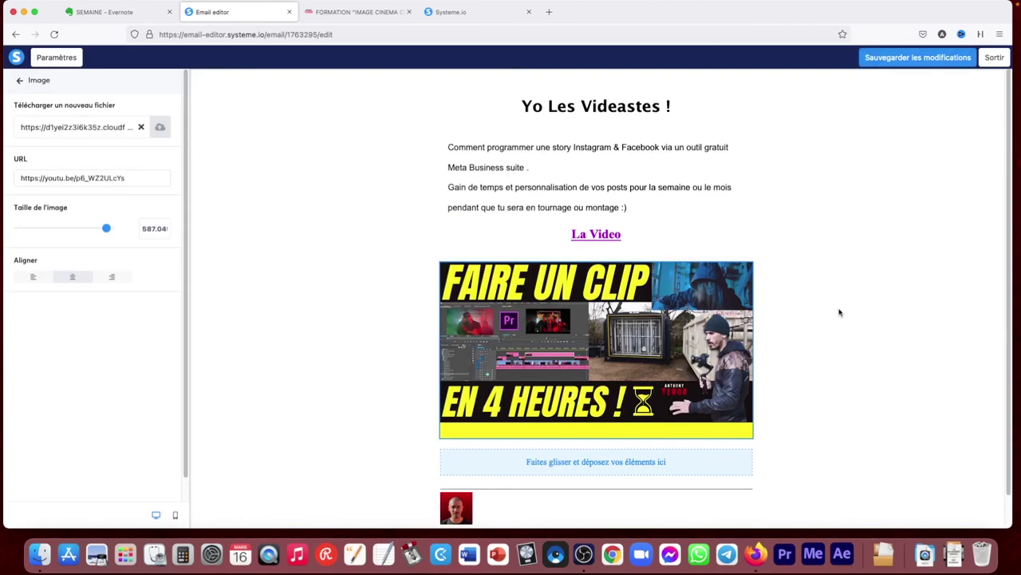
{"action": "left_click", "coordinate": [597, 237]}
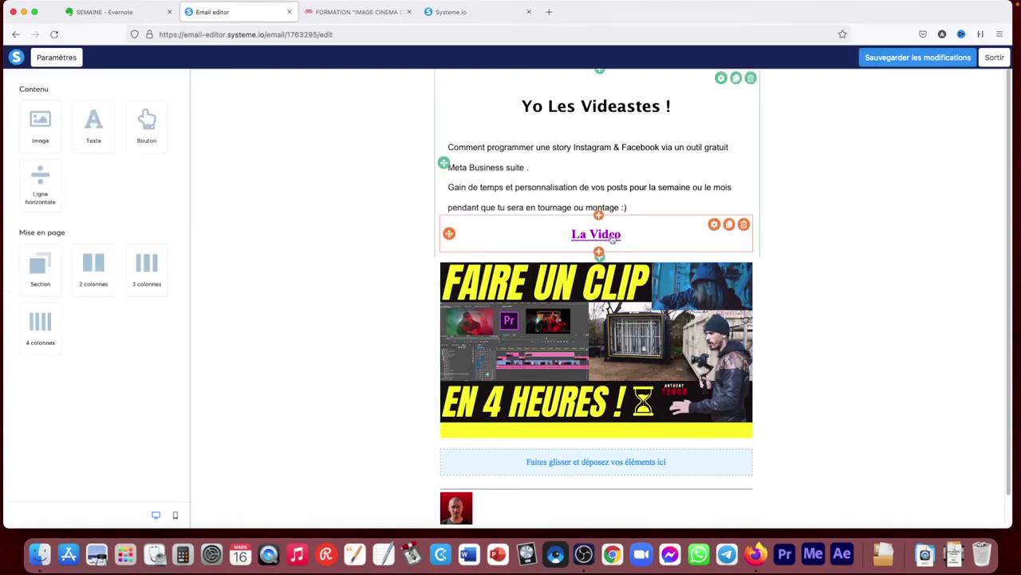
{"action": "left_click", "coordinate": [627, 234]}
{"action": "left_click_drag", "start_coordinate": [627, 235], "coordinate": [563, 230]}
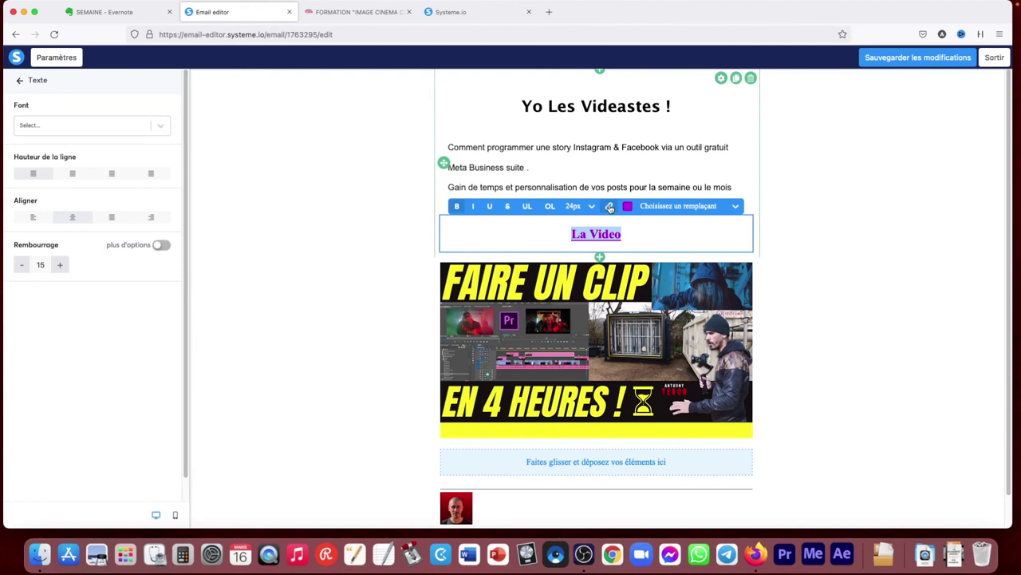
{"action": "left_click", "coordinate": [609, 206]}
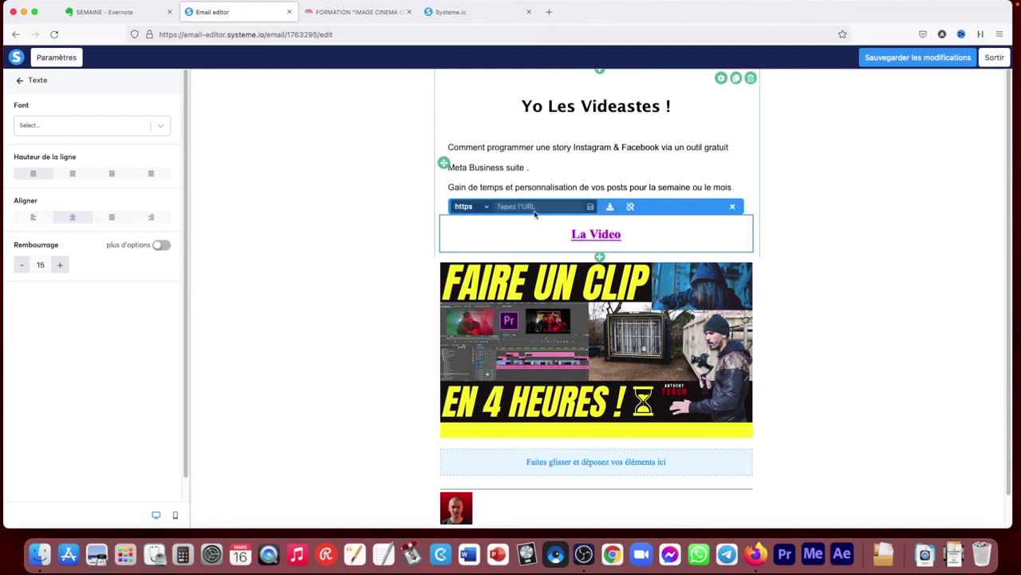
{"action": "left_click", "coordinate": [809, 228]}
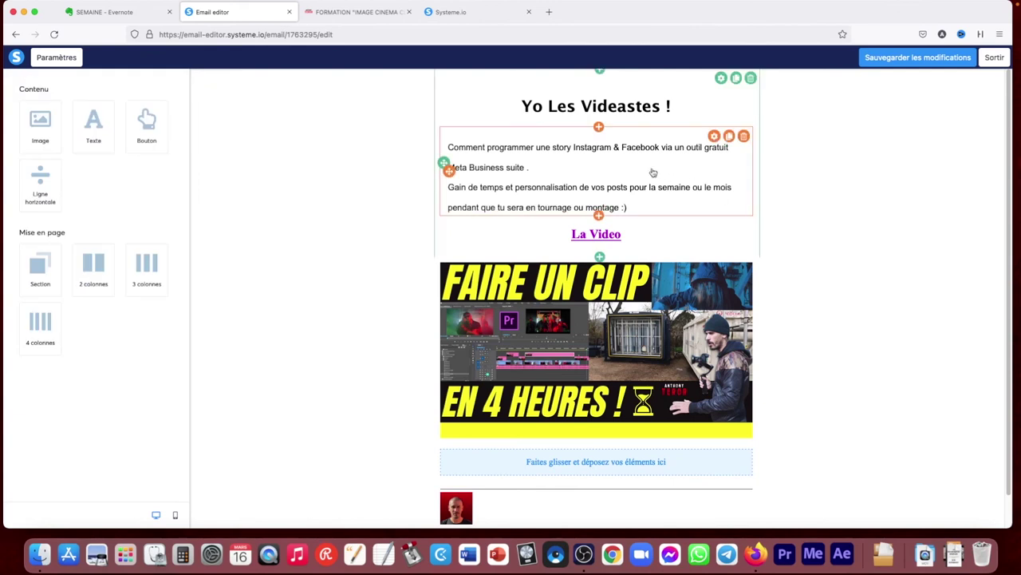
Overwrite the intro paragraph with 'testdsdffd' and leave the email editor
{"action": "left_click", "coordinate": [637, 206]}
{"action": "left_click_drag", "start_coordinate": [637, 206], "coordinate": [450, 138]}
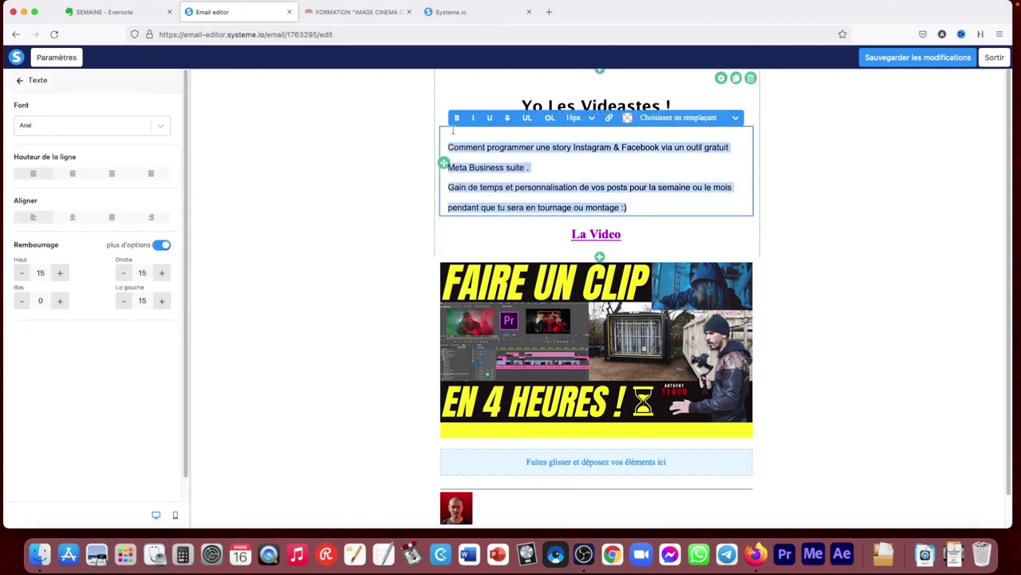
{"action": "type", "text": "testdsdffd"}
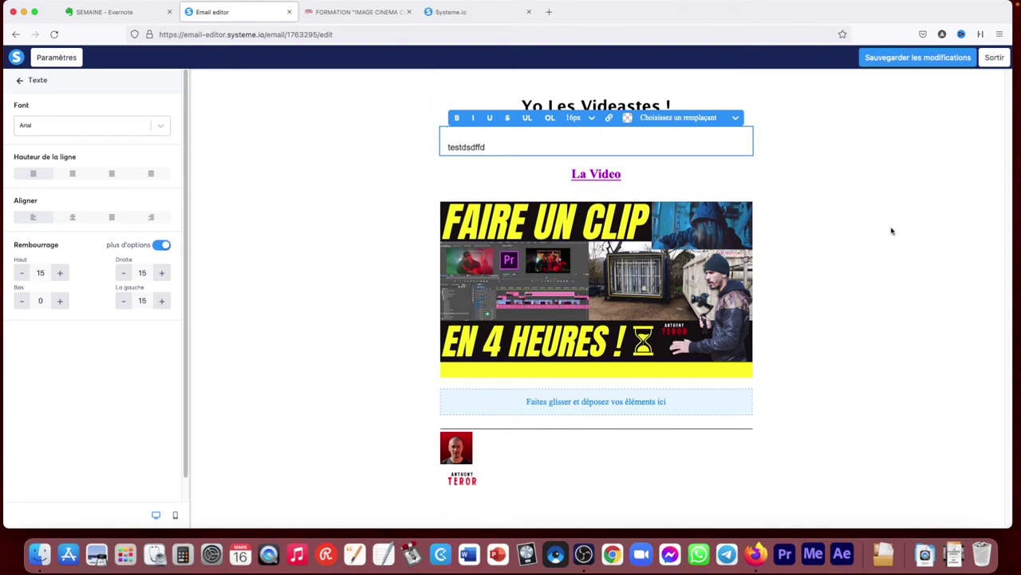
{"action": "left_click", "coordinate": [891, 229]}
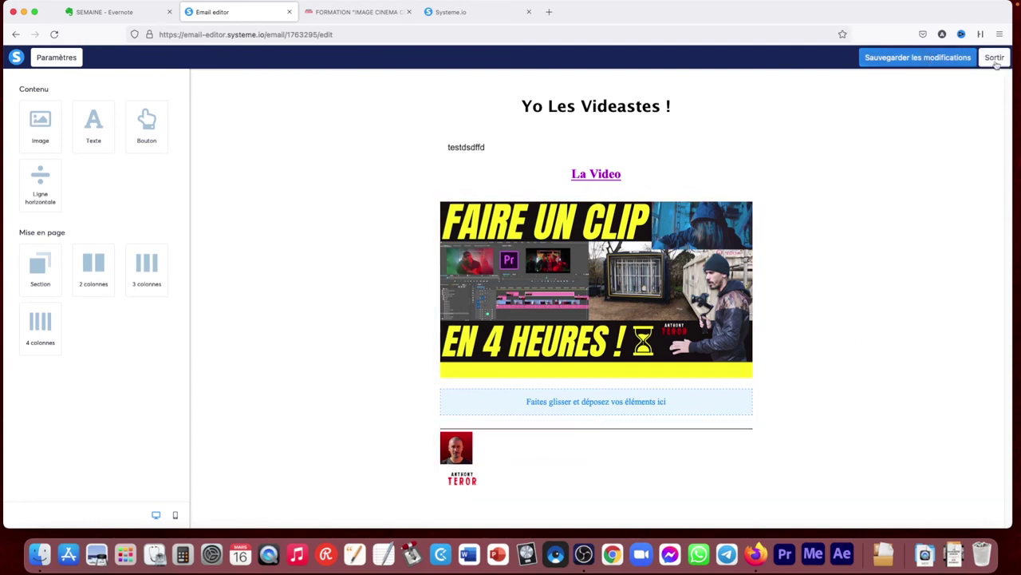
{"action": "left_click", "coordinate": [996, 57]}
Discard the email edits and toggle the telechargement page systeme.io and PUB GENERAL recipient tags off
{"action": "left_click", "coordinate": [483, 319]}
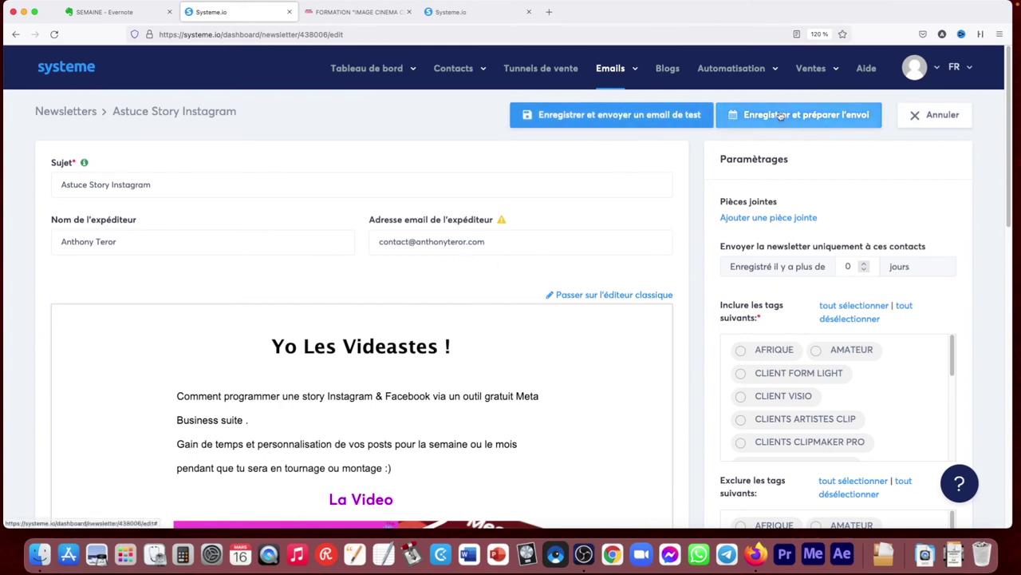
{"action": "scroll", "coordinate": [936, 405], "scroll_direction": "down", "scroll_amount": 6}
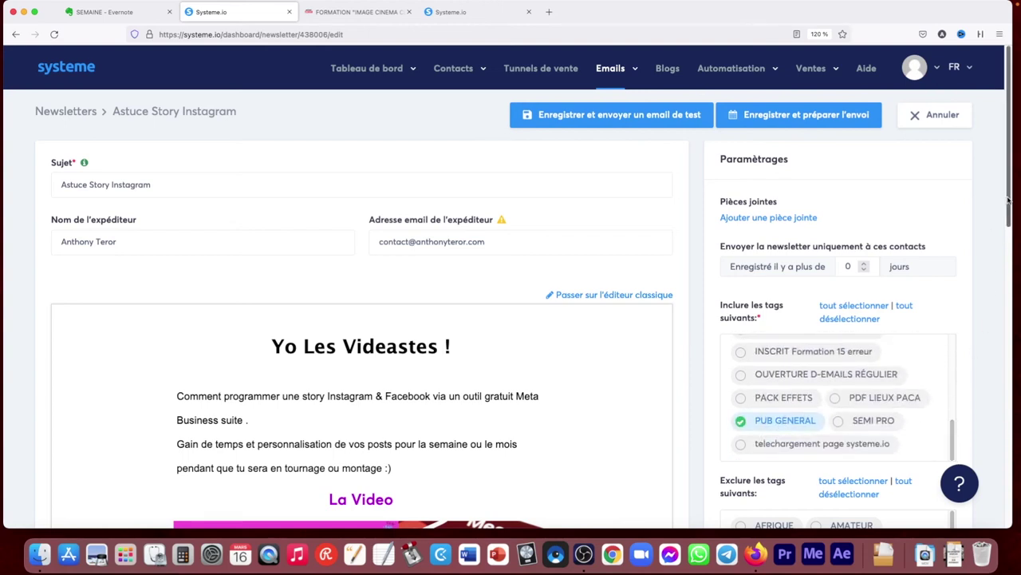
{"action": "scroll", "coordinate": [1011, 239], "scroll_direction": "down", "scroll_amount": 3}
{"action": "scroll", "coordinate": [718, 272], "scroll_direction": "up", "scroll_amount": 1}
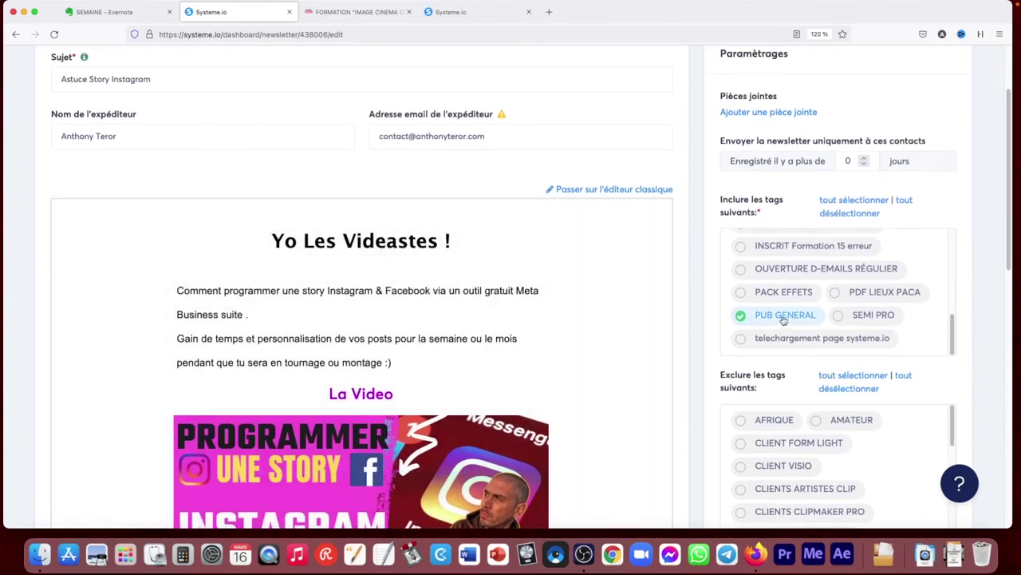
{"action": "scroll", "coordinate": [949, 318], "scroll_direction": "up", "scroll_amount": 2}
{"action": "mouse_move", "coordinate": [950, 318]}
{"action": "left_mouse_down"}
{"action": "mouse_move", "coordinate": [957, 246]}
{"action": "mouse_move", "coordinate": [953, 333]}
{"action": "left_mouse_up"}
{"action": "left_click", "coordinate": [740, 337]}
{"action": "left_click", "coordinate": [741, 315]}
{"action": "left_click", "coordinate": [793, 333]}
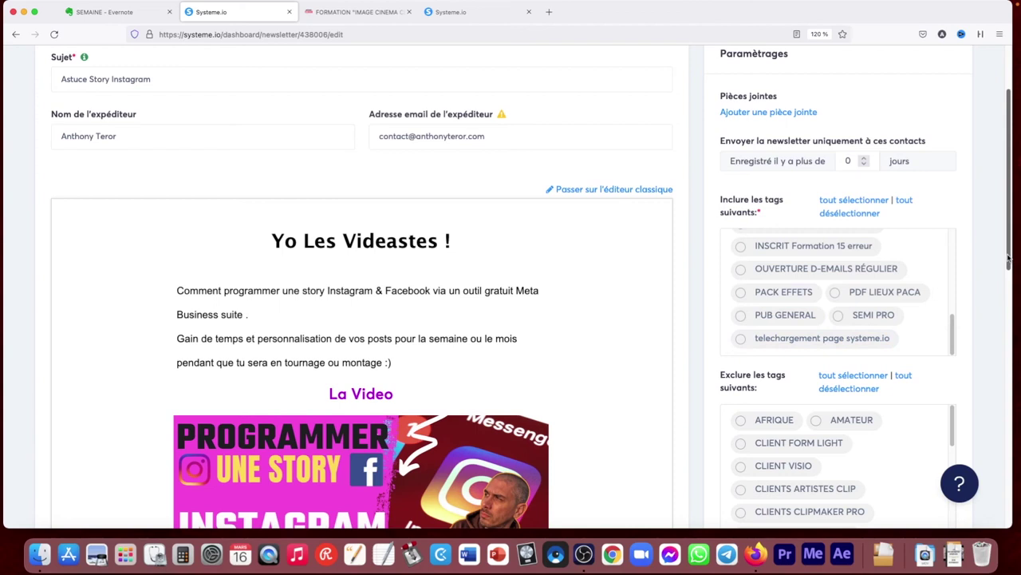
Re-include the PUB GENERAL tag after the missing-tags warning and proceed to the scheduling page
{"action": "scroll", "coordinate": [1007, 258], "scroll_direction": "up", "scroll_amount": 3}
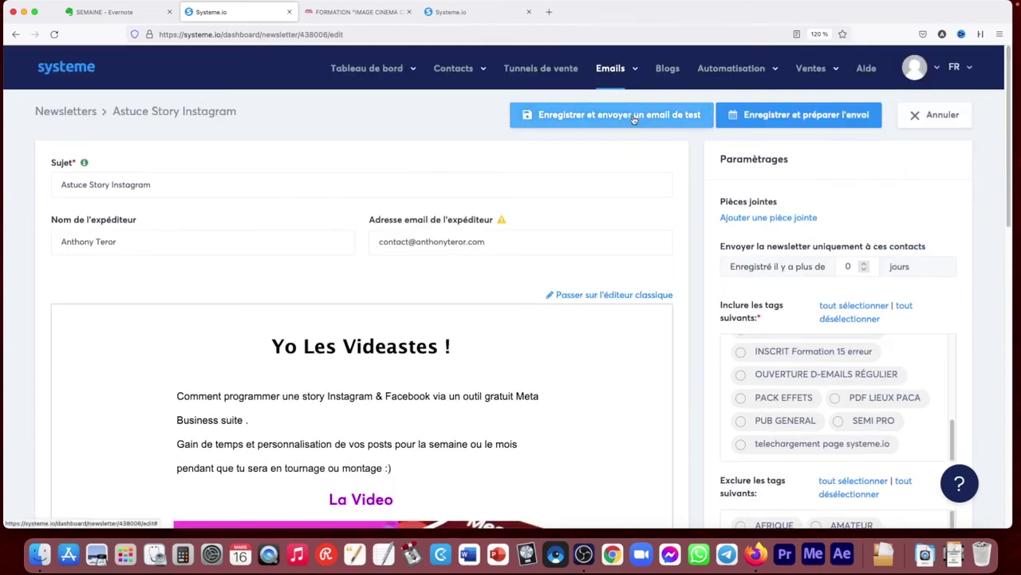
{"action": "left_click", "coordinate": [774, 115]}
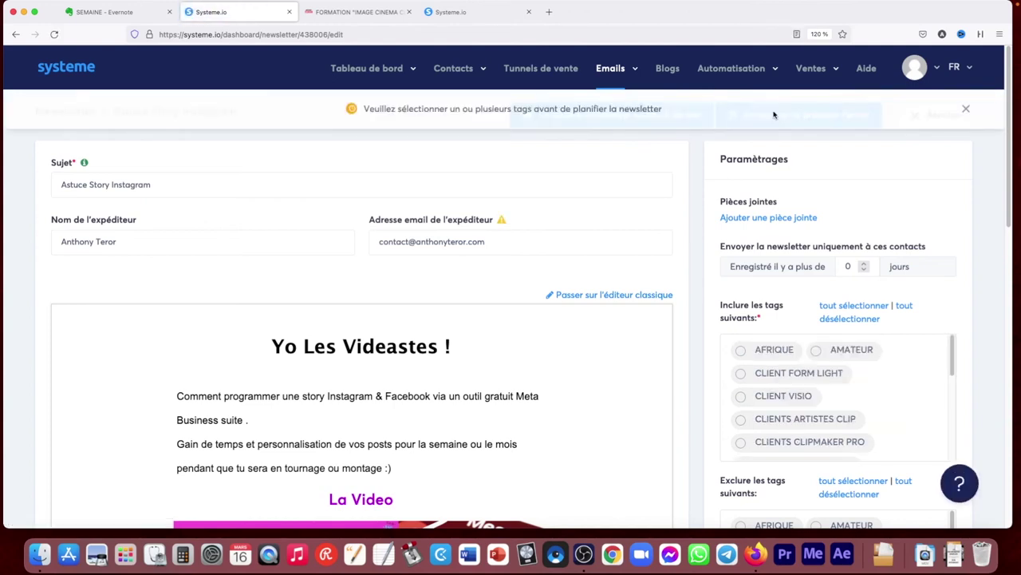
{"action": "left_click", "coordinate": [966, 109]}
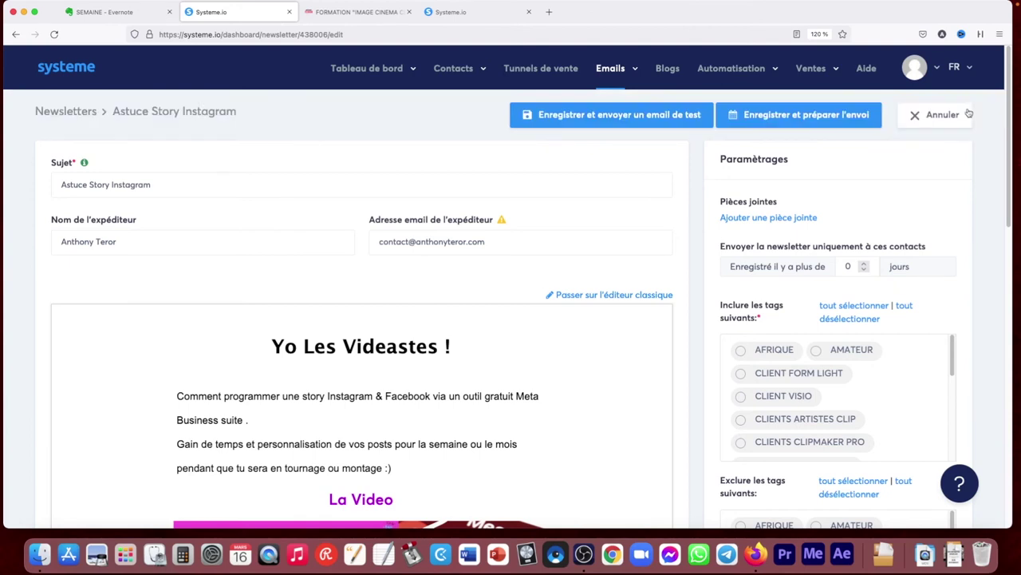
{"action": "left_click_drag", "start_coordinate": [1007, 198], "coordinate": [901, 258]}
{"action": "scroll", "coordinate": [855, 242], "scroll_direction": "down", "scroll_amount": 5}
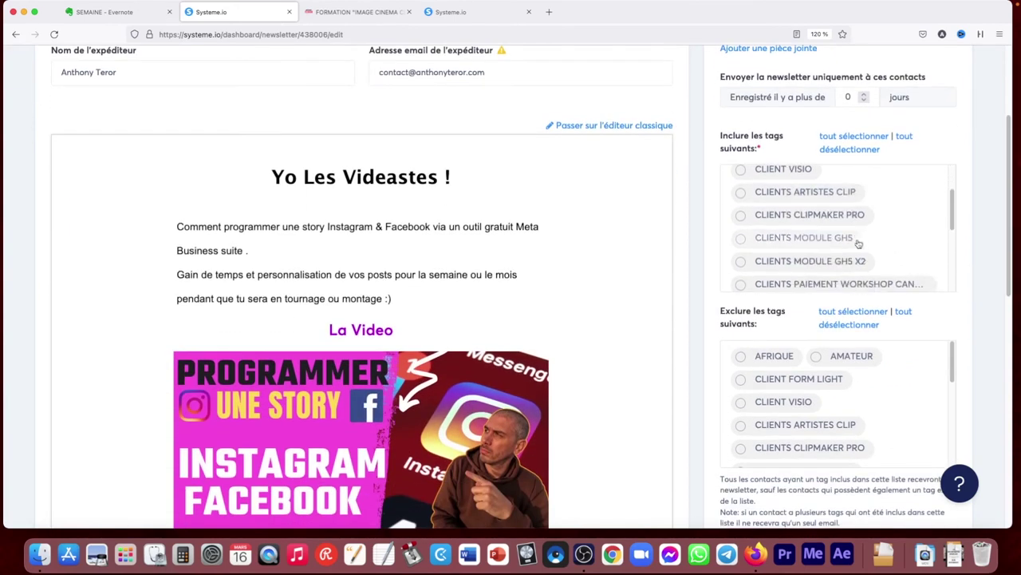
{"action": "left_click", "coordinate": [761, 254]}
{"action": "scroll", "coordinate": [984, 351], "scroll_direction": "down", "scroll_amount": 5}
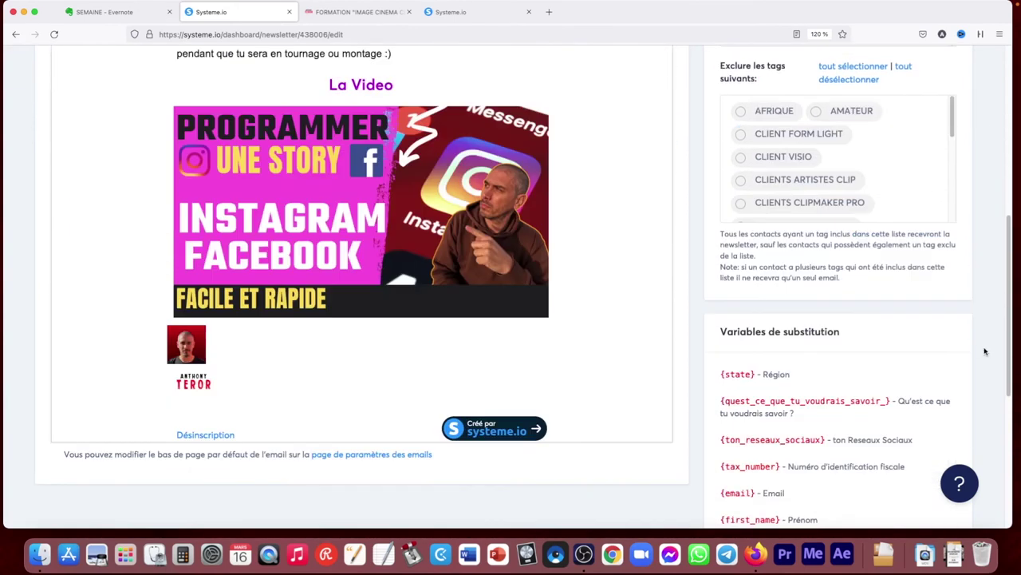
{"action": "scroll", "coordinate": [999, 252], "scroll_direction": "up", "scroll_amount": 10}
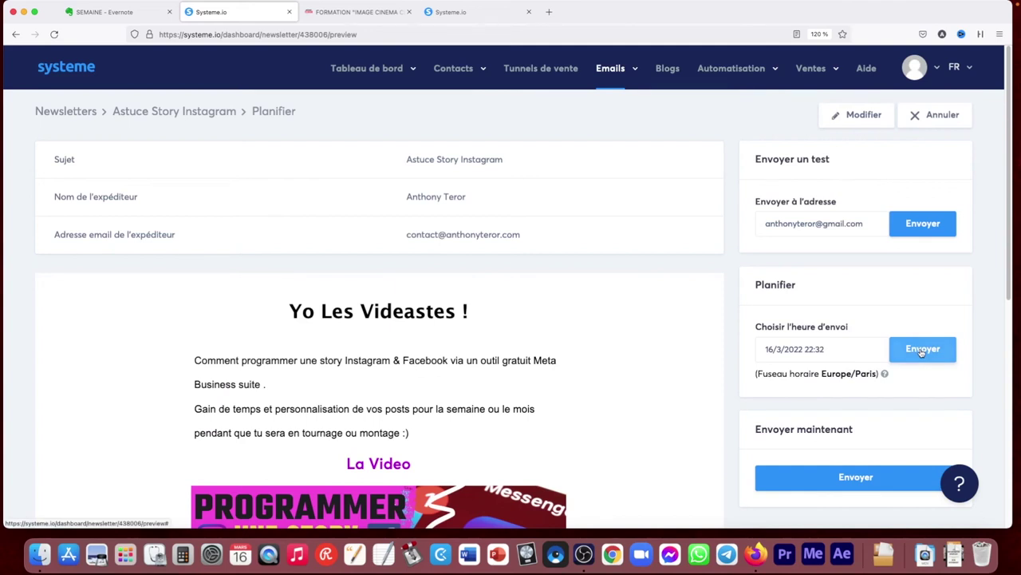
Cancel scheduling without changing the send date, then go from Newsletters to Emails > Campagnes
{"action": "left_click", "coordinate": [787, 348]}
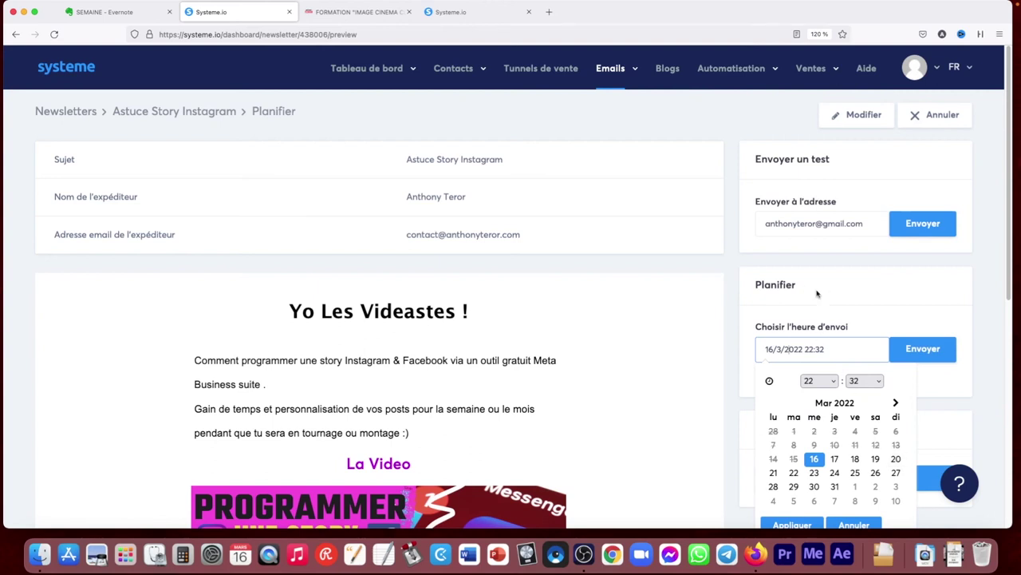
{"action": "left_click", "coordinate": [742, 283]}
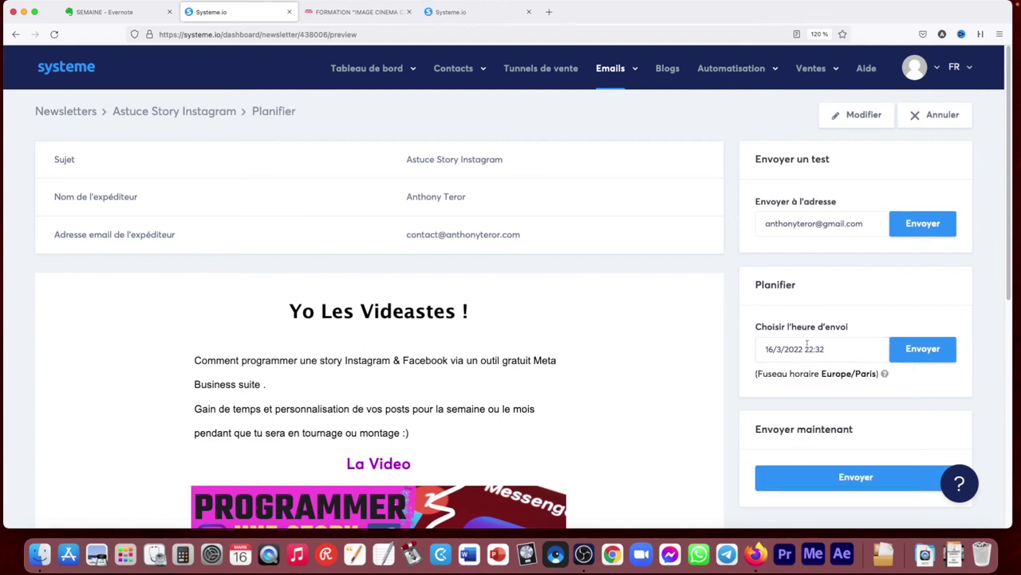
{"action": "left_click", "coordinate": [946, 118]}
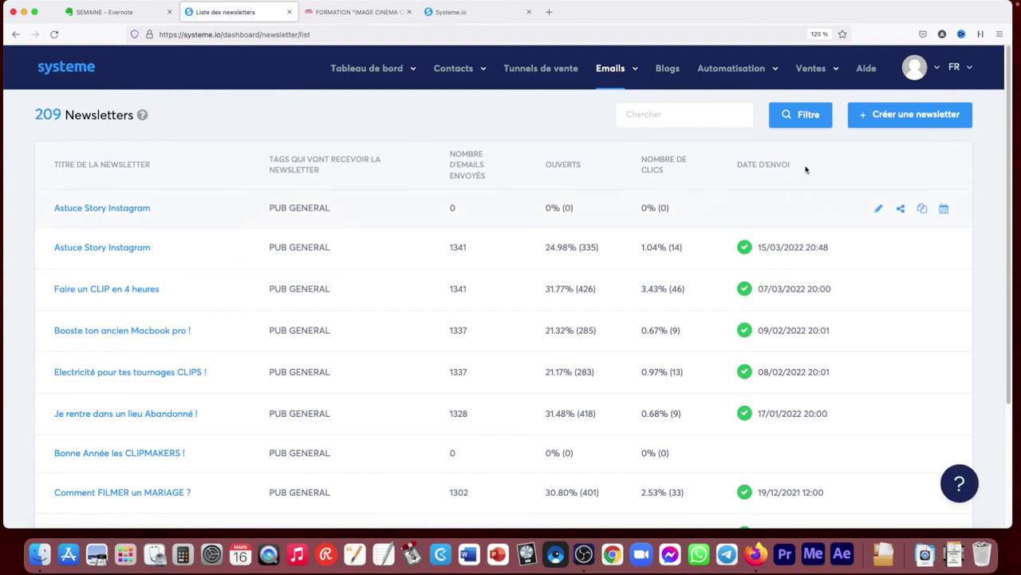
{"action": "mouse_move", "coordinate": [615, 72]}
{"action": "left_click", "coordinate": [586, 113]}
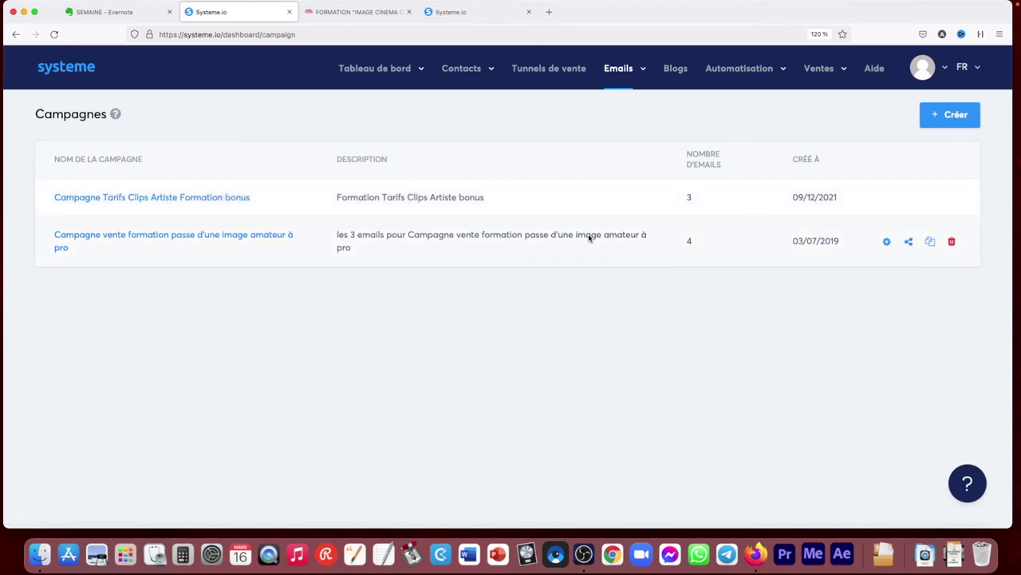
Open the 'Campagne vente formation passe d'une image amateur à pro' campaign to see its four email steps
{"action": "left_click", "coordinate": [263, 238]}
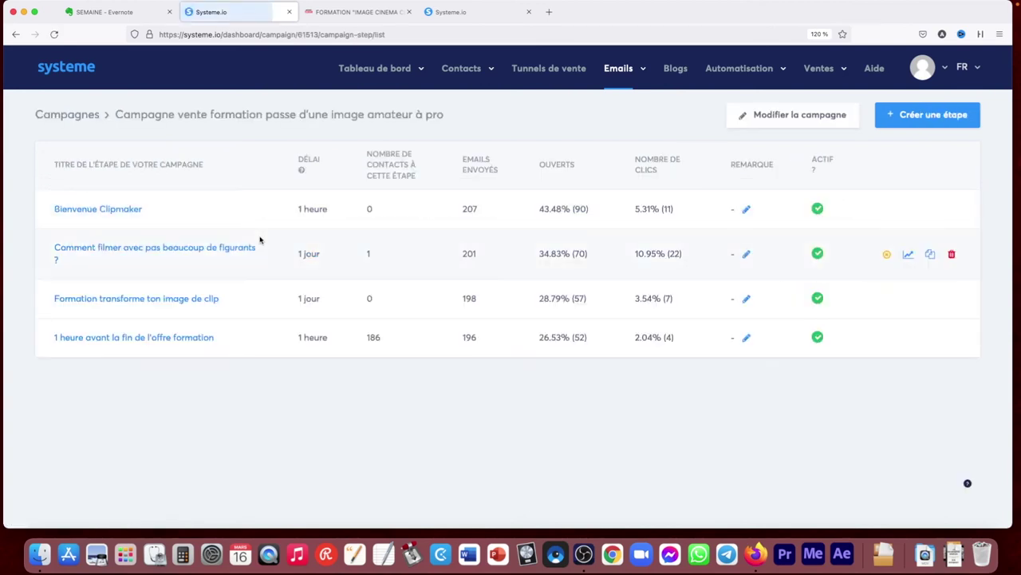
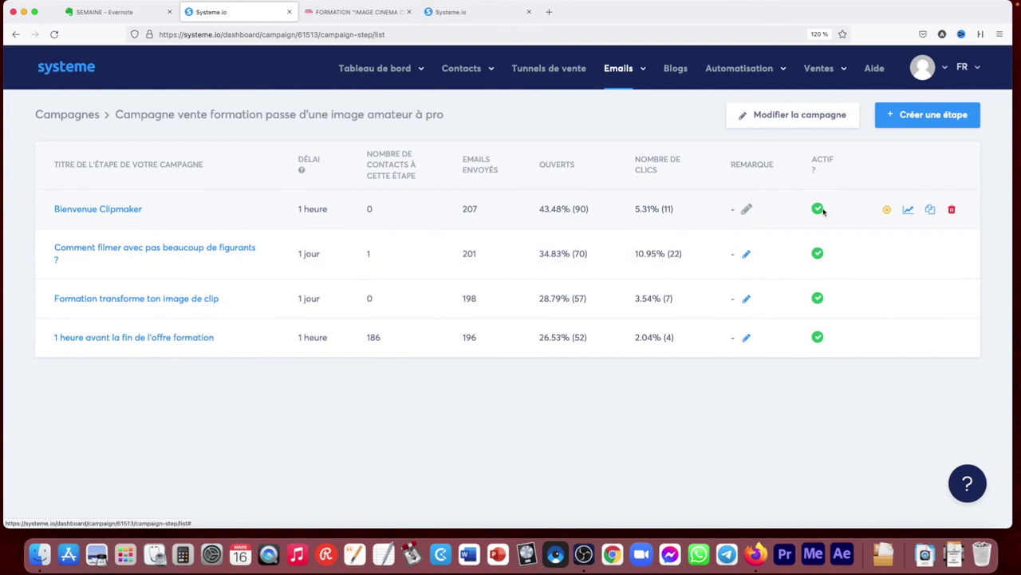
Open the Bienvenue Clipmaker email, look through its 'Placer après cet email' list, and cancel without changes
{"action": "left_click", "coordinate": [114, 210]}
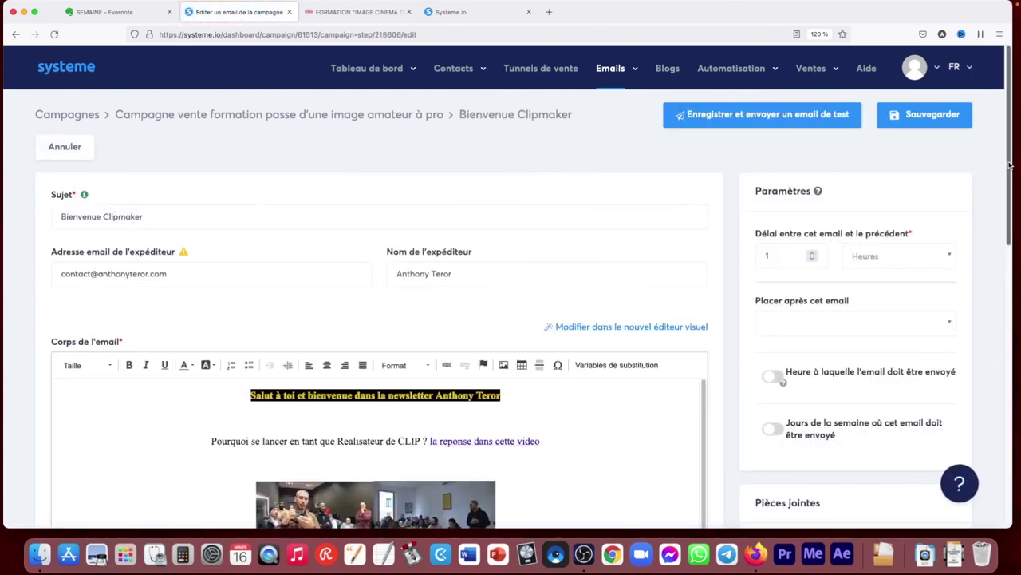
{"action": "scroll", "coordinate": [1009, 165], "scroll_direction": "down", "scroll_amount": 3}
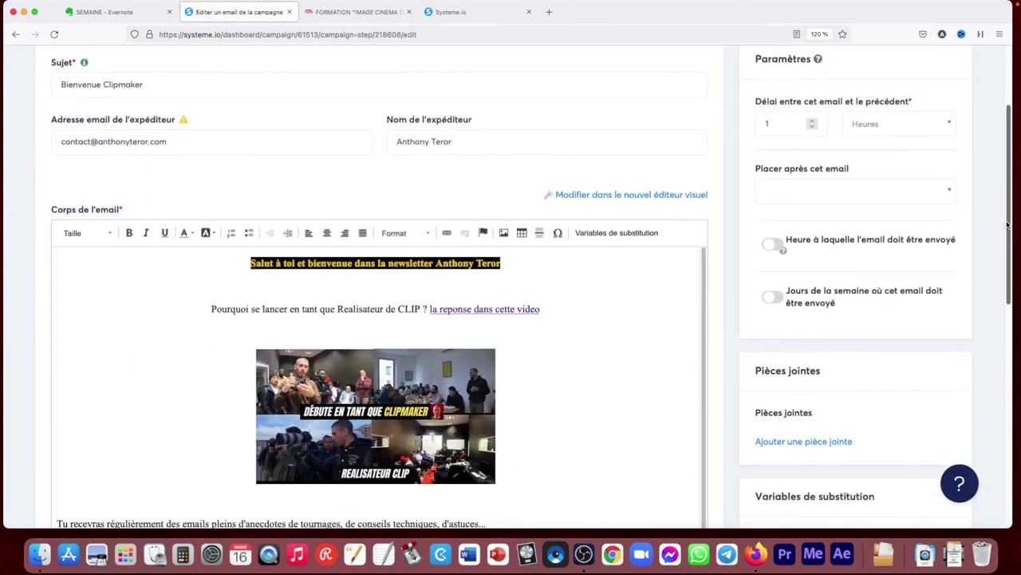
{"action": "left_click", "coordinate": [825, 189]}
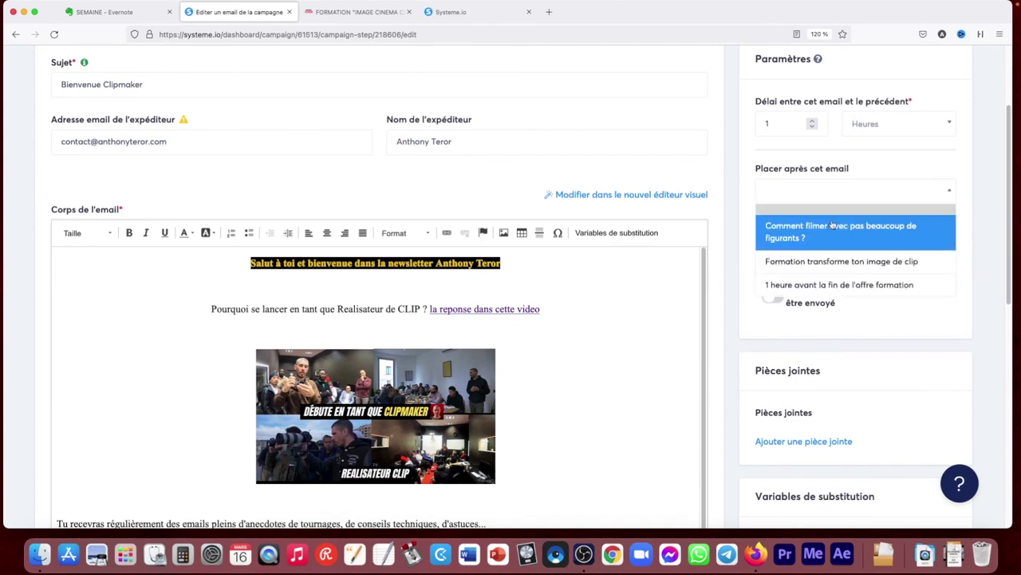
{"action": "left_click", "coordinate": [866, 158]}
{"action": "left_click", "coordinate": [832, 195]}
{"action": "left_click", "coordinate": [801, 129]}
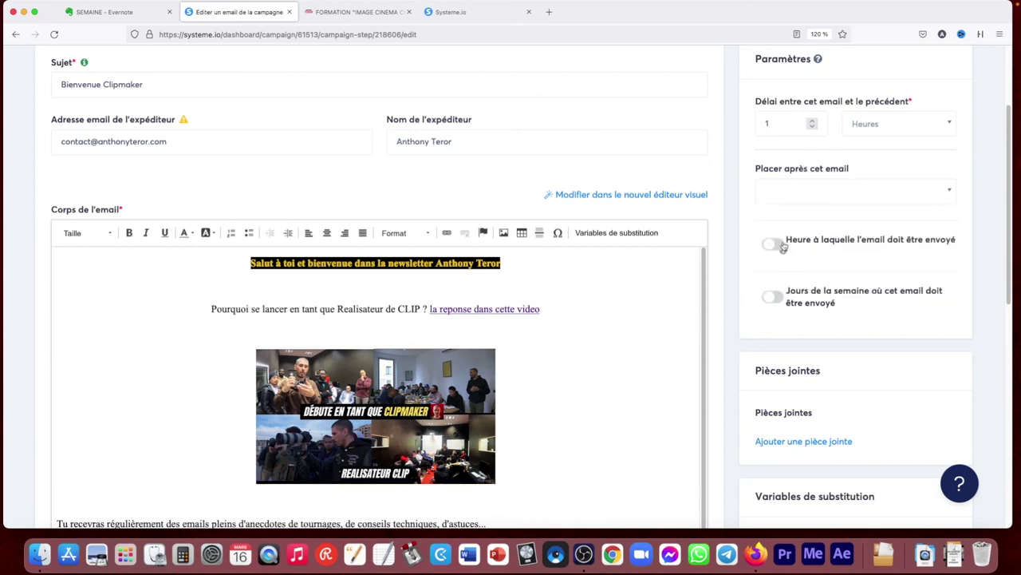
{"action": "left_click_drag", "start_coordinate": [1004, 197], "coordinate": [1004, 135]}
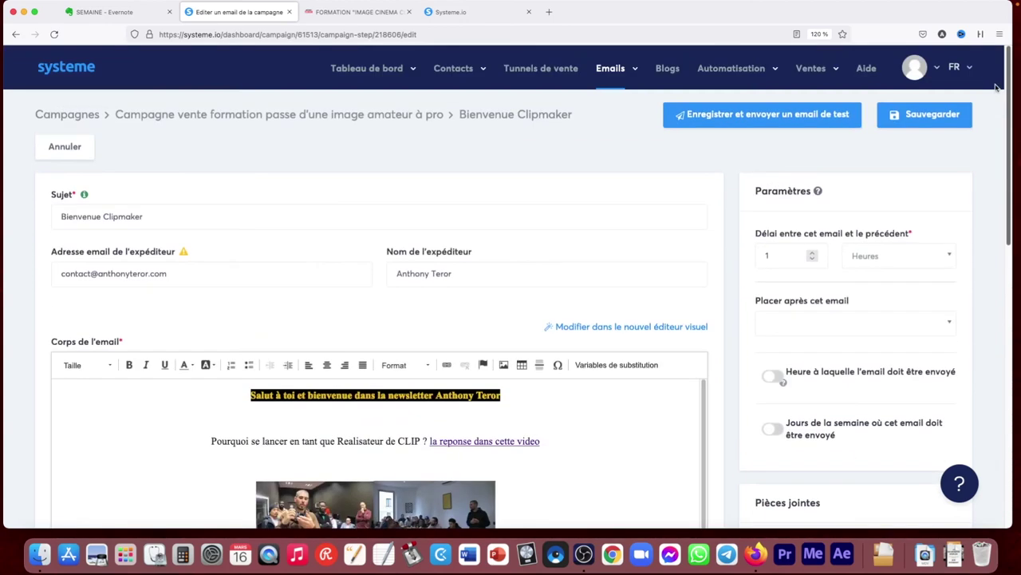
{"action": "left_click", "coordinate": [48, 153]}
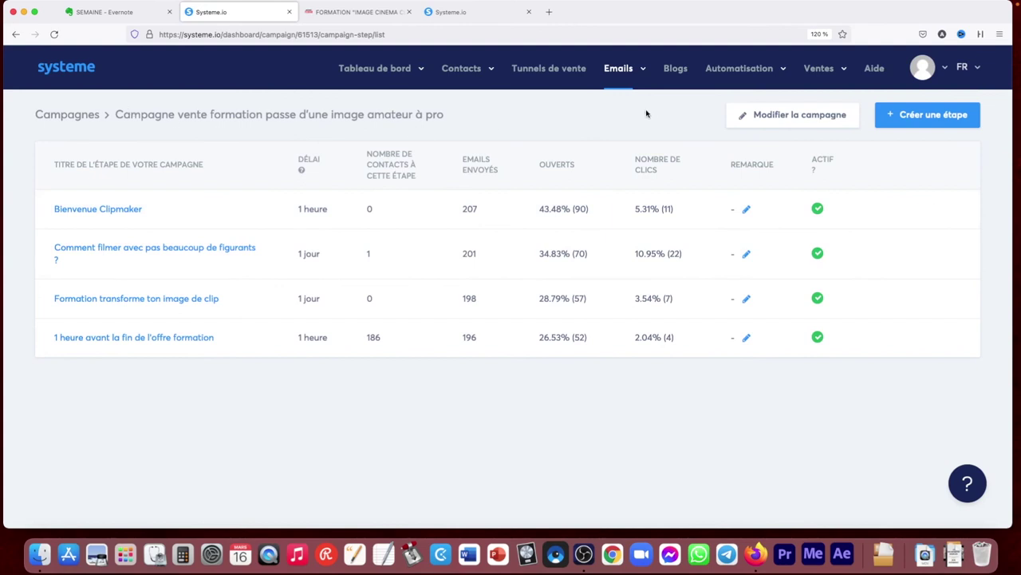
Return to Campagnes and open Emails > Statistiques des emails
{"action": "left_click", "coordinate": [67, 115]}
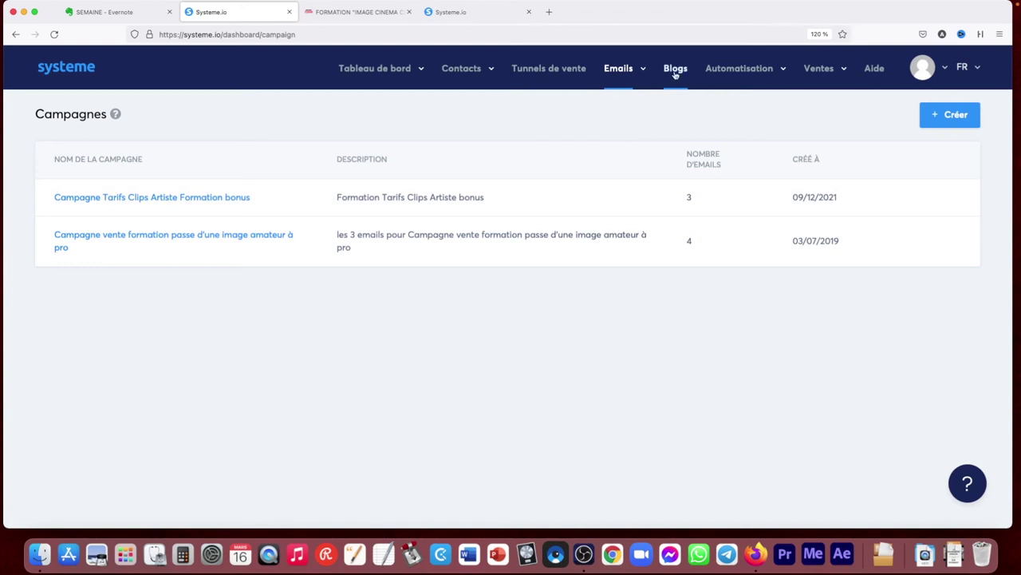
{"action": "mouse_move", "coordinate": [613, 70]}
{"action": "left_click", "coordinate": [607, 130]}
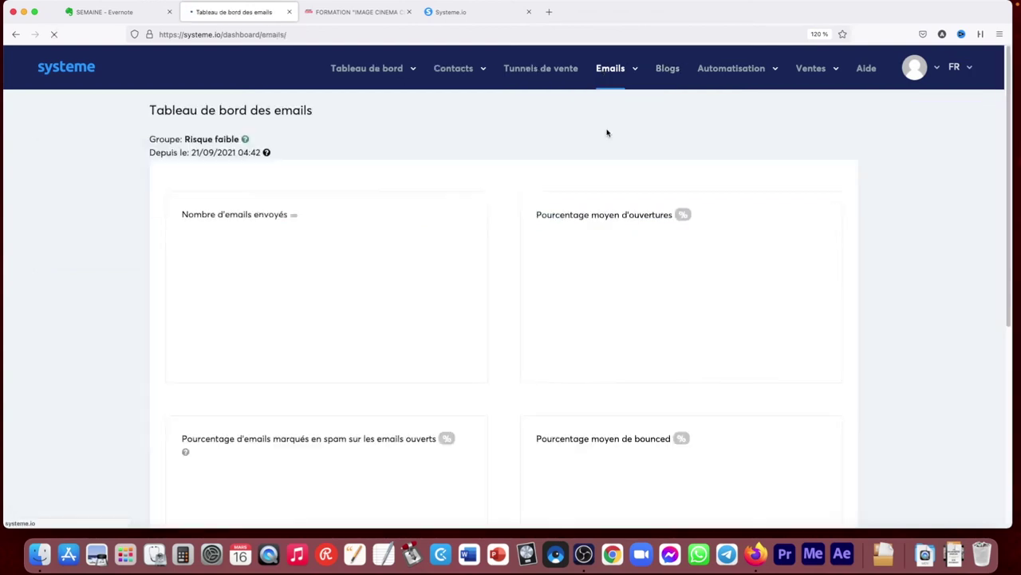
{"action": "left_click_drag", "start_coordinate": [1005, 104], "coordinate": [997, 212]}
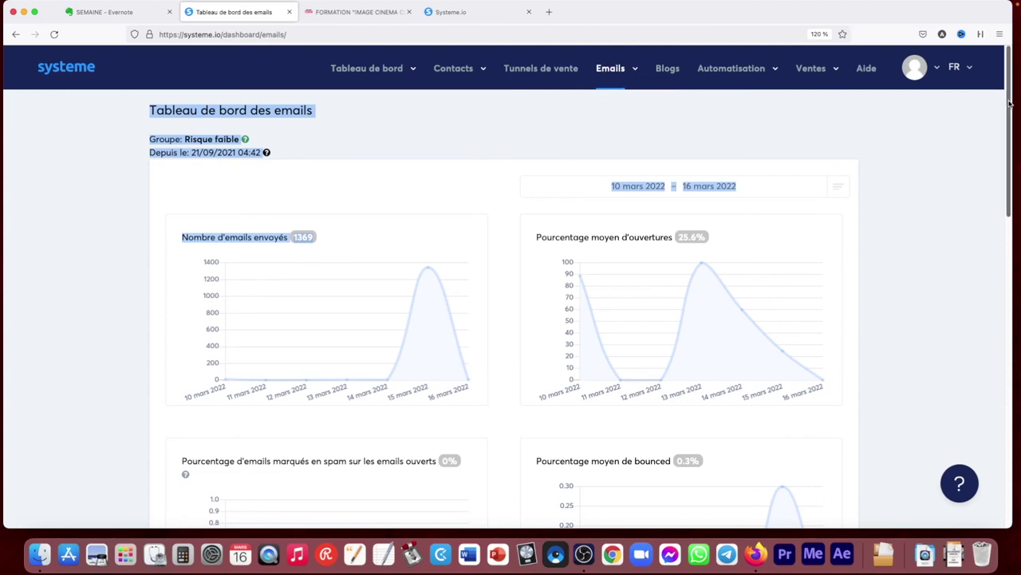
{"action": "scroll", "coordinate": [688, 173], "scroll_direction": "down", "scroll_amount": 10}
{"action": "scroll", "coordinate": [689, 173], "scroll_direction": "up", "scroll_amount": 2}
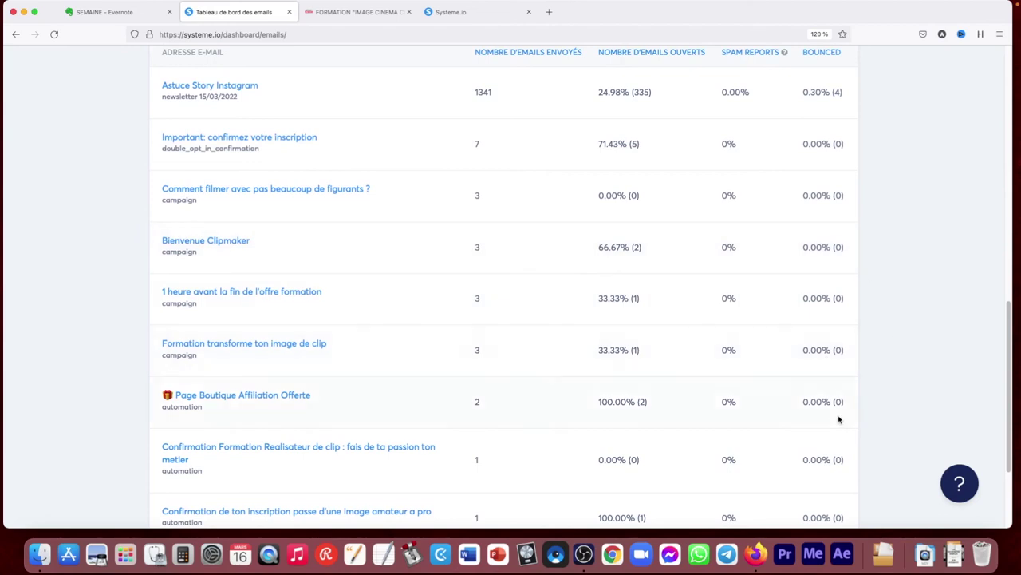
{"action": "left_click_drag", "start_coordinate": [1009, 389], "coordinate": [1013, 355]}
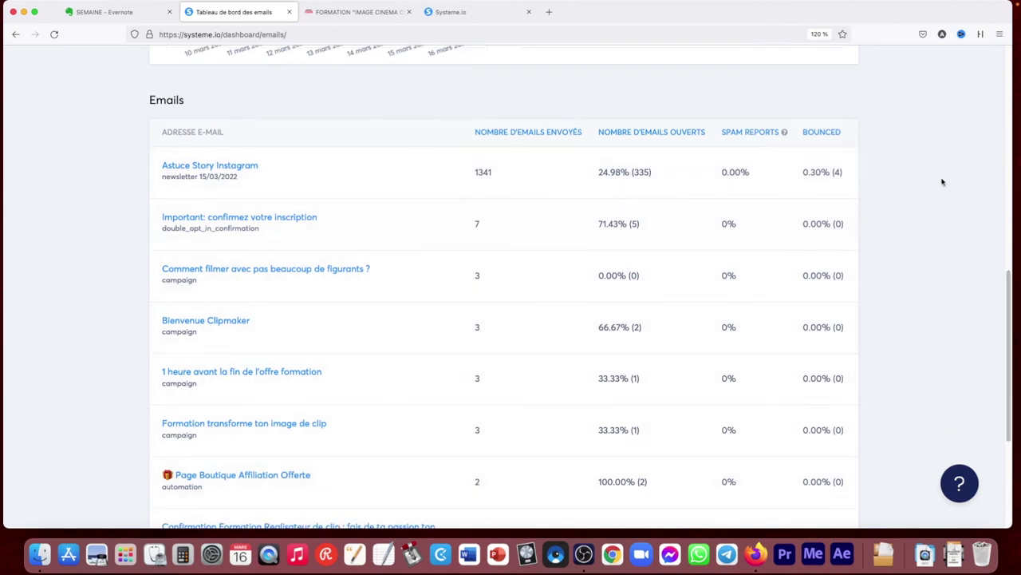
{"action": "left_click_drag", "start_coordinate": [1009, 290], "coordinate": [919, 410]}
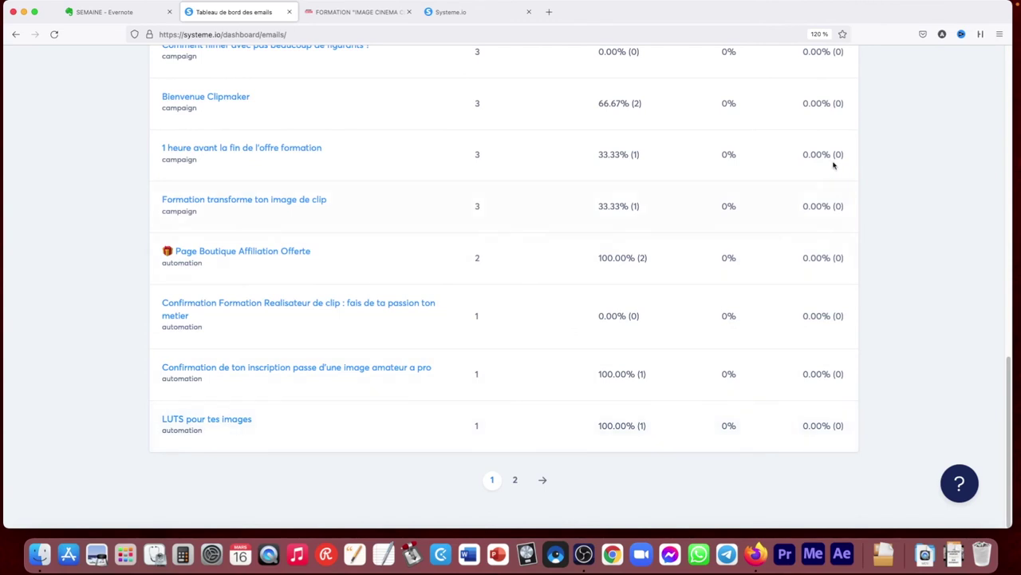
{"action": "scroll", "coordinate": [862, 205], "scroll_direction": "up", "scroll_amount": 2}
{"action": "scroll", "coordinate": [862, 205], "scroll_direction": "up", "scroll_amount": 5}
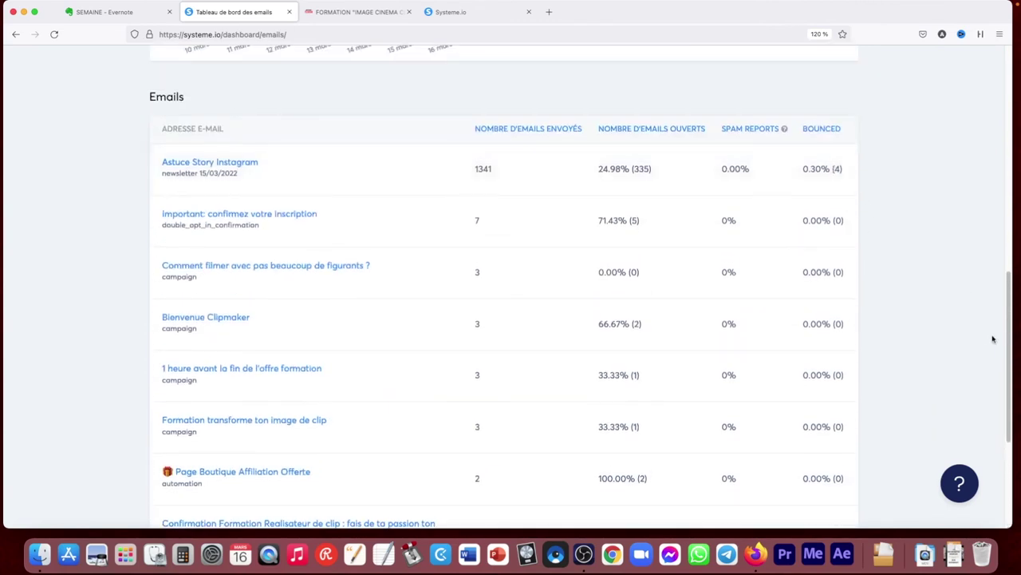
{"action": "left_click_drag", "start_coordinate": [1005, 338], "coordinate": [1003, 292]}
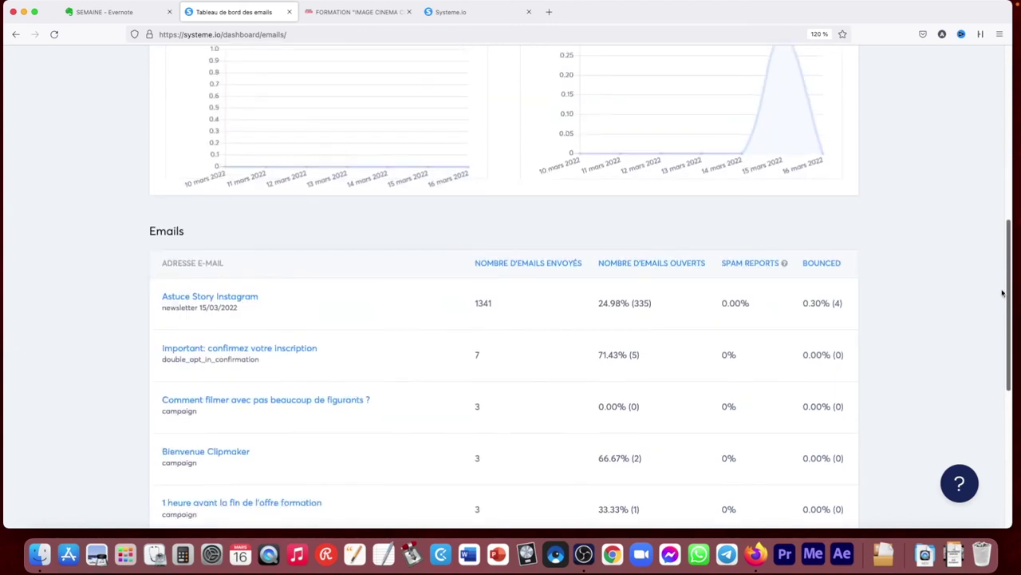
{"action": "left_click_drag", "start_coordinate": [1009, 248], "coordinate": [1005, 298]}
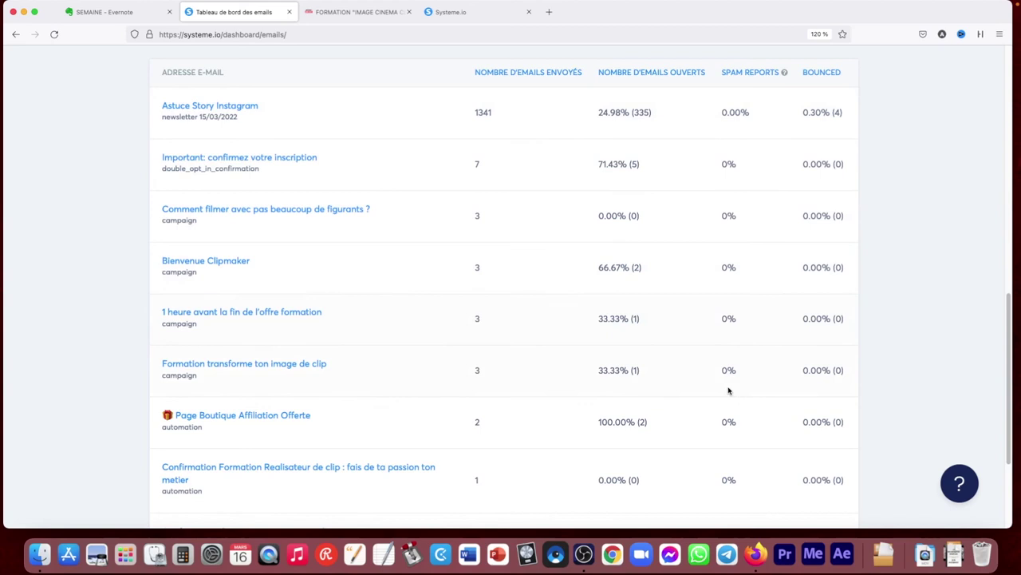
{"action": "left_click_drag", "start_coordinate": [1010, 404], "coordinate": [1004, 153]}
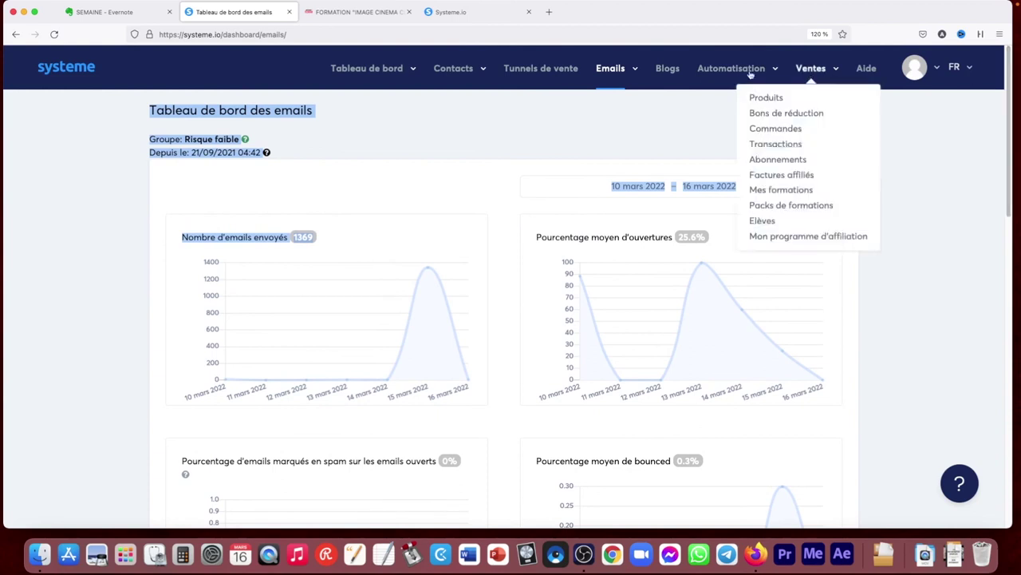
{"action": "mouse_move", "coordinate": [603, 73]}
{"action": "left_click", "coordinate": [668, 69]}
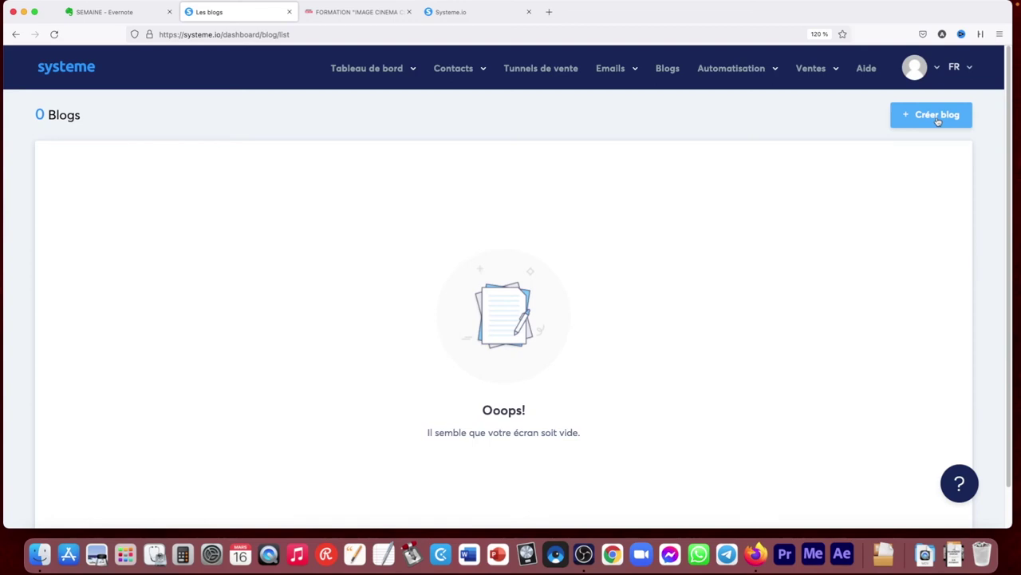
Open Automatisation > Règles and scroll through the 43 automation rules
{"action": "mouse_move", "coordinate": [730, 74]}
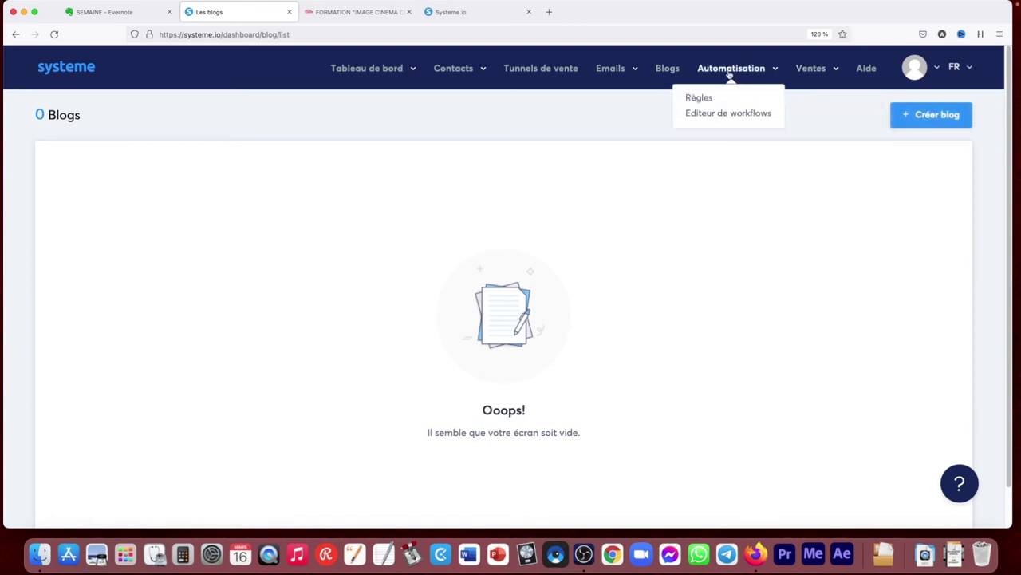
{"action": "left_click", "coordinate": [703, 98]}
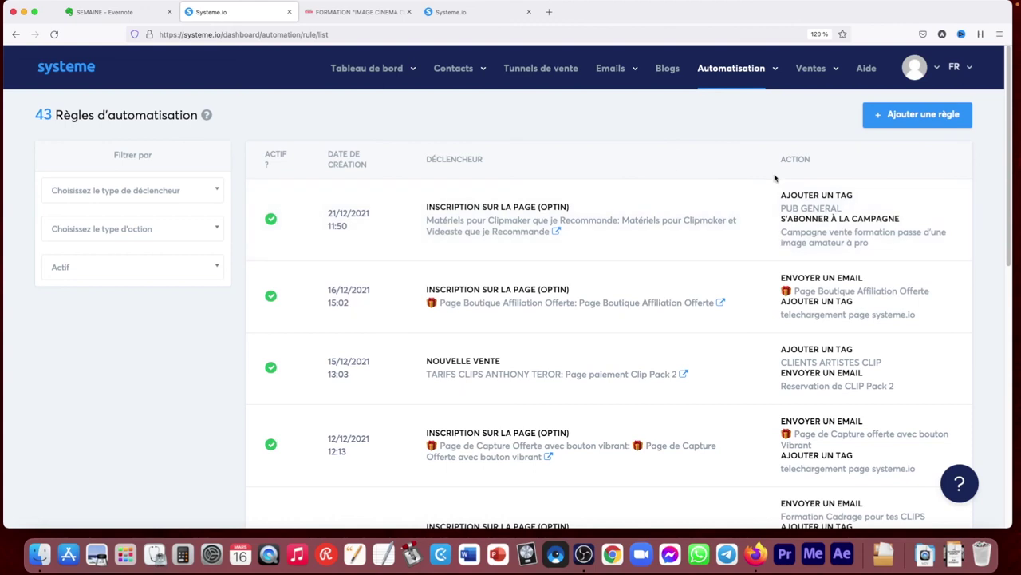
{"action": "left_click_drag", "start_coordinate": [1007, 170], "coordinate": [1004, 247]}
{"action": "scroll", "coordinate": [915, 303], "scroll_direction": "up", "scroll_amount": 4}
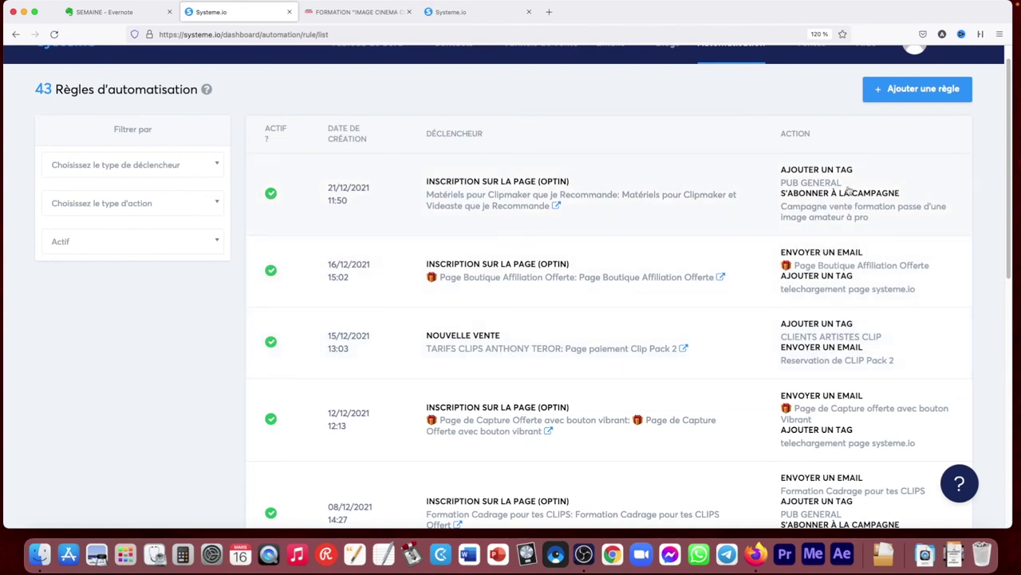
{"action": "scroll", "coordinate": [1012, 177], "scroll_direction": "up", "scroll_amount": 1}
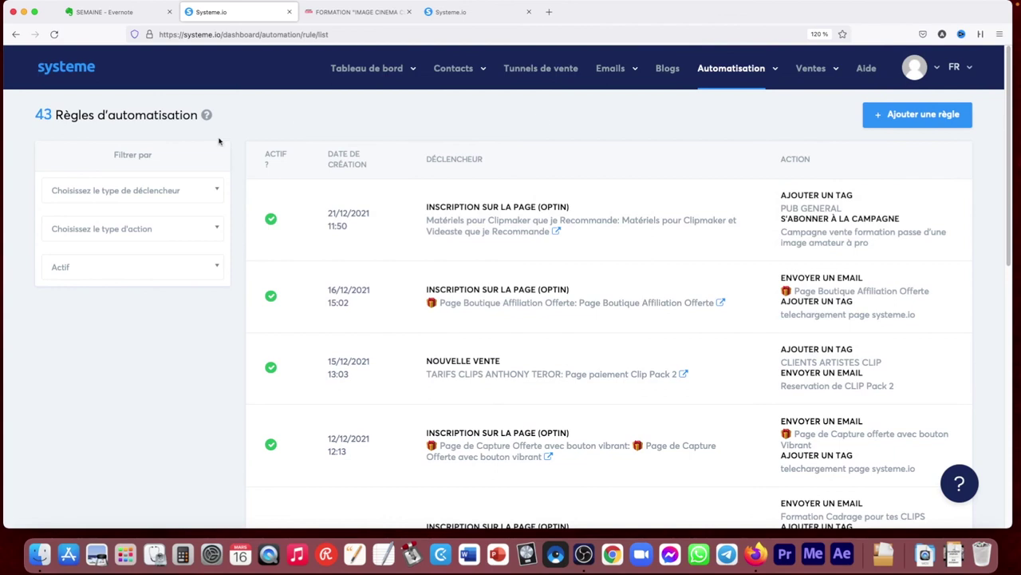
Open the Workflows list, which holds only the inactive 'test' workflow
{"action": "mouse_move", "coordinate": [736, 72]}
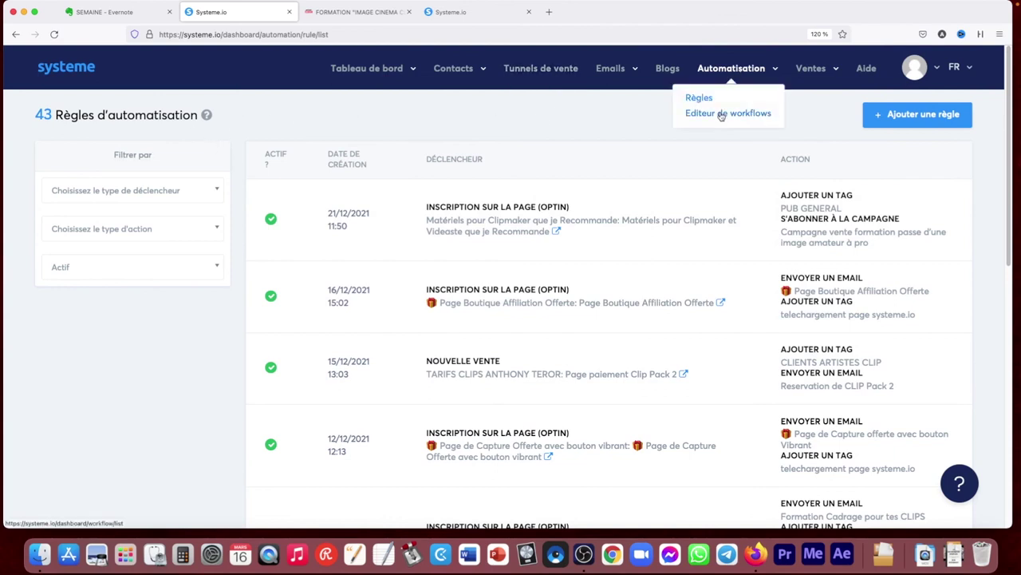
{"action": "left_click", "coordinate": [721, 113]}
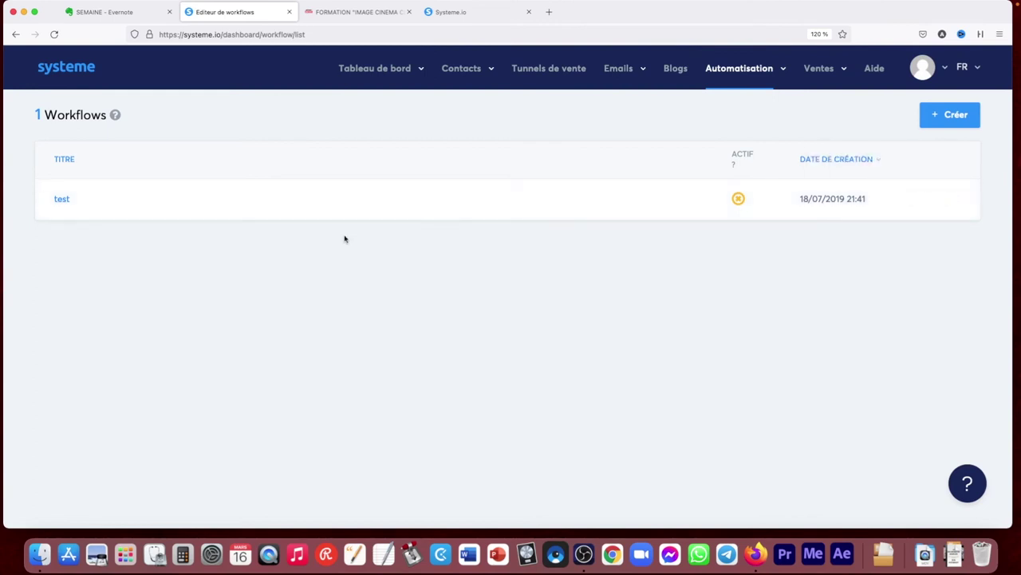
{"action": "mouse_move", "coordinate": [116, 117]}
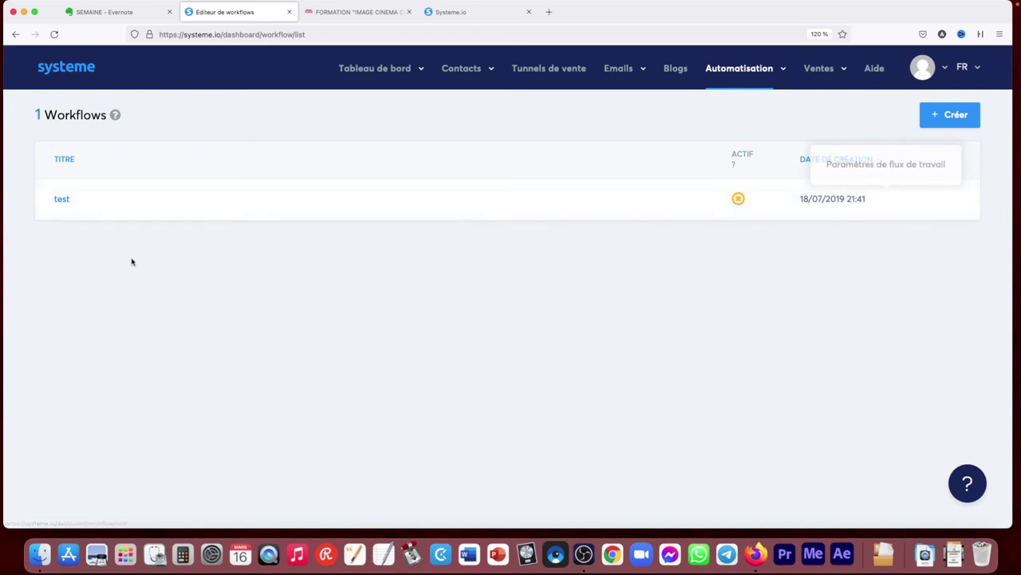
Delete the LED product from Ventes > Produits, leaving 0 products
{"action": "mouse_move", "coordinate": [743, 71]}
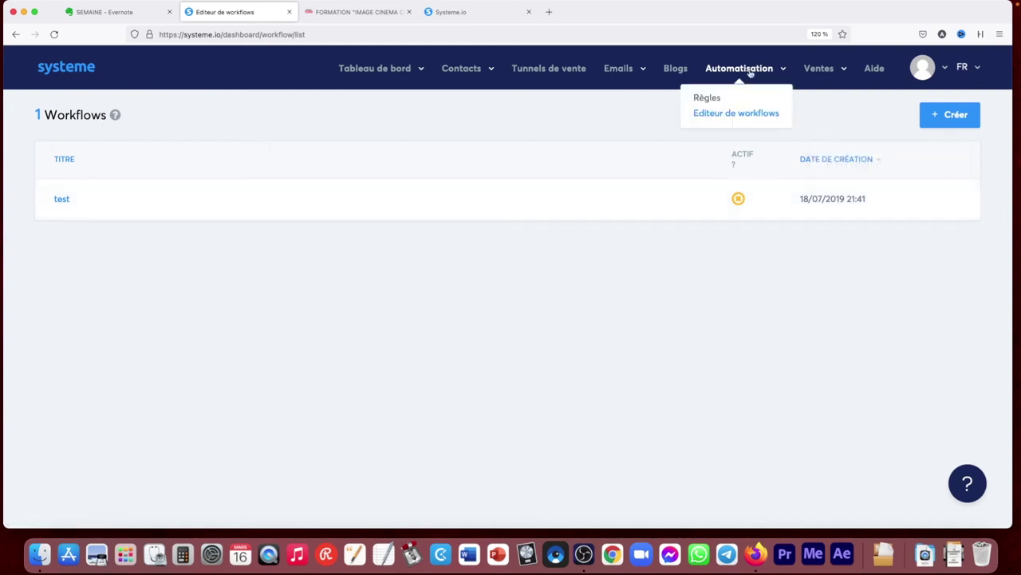
{"action": "mouse_move", "coordinate": [822, 70]}
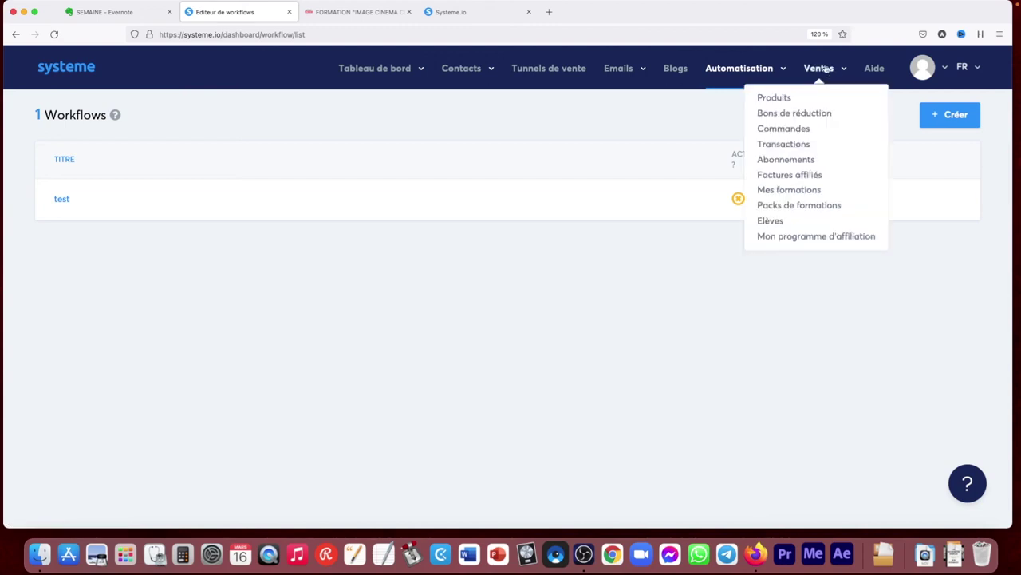
{"action": "left_click", "coordinate": [779, 104]}
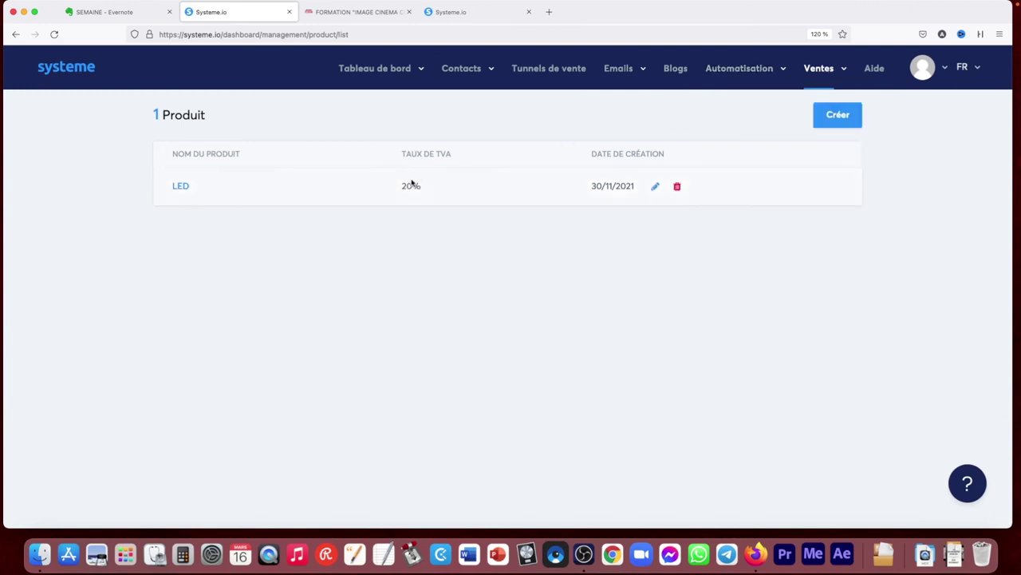
{"action": "left_click", "coordinate": [677, 186]}
{"action": "left_click", "coordinate": [483, 340]}
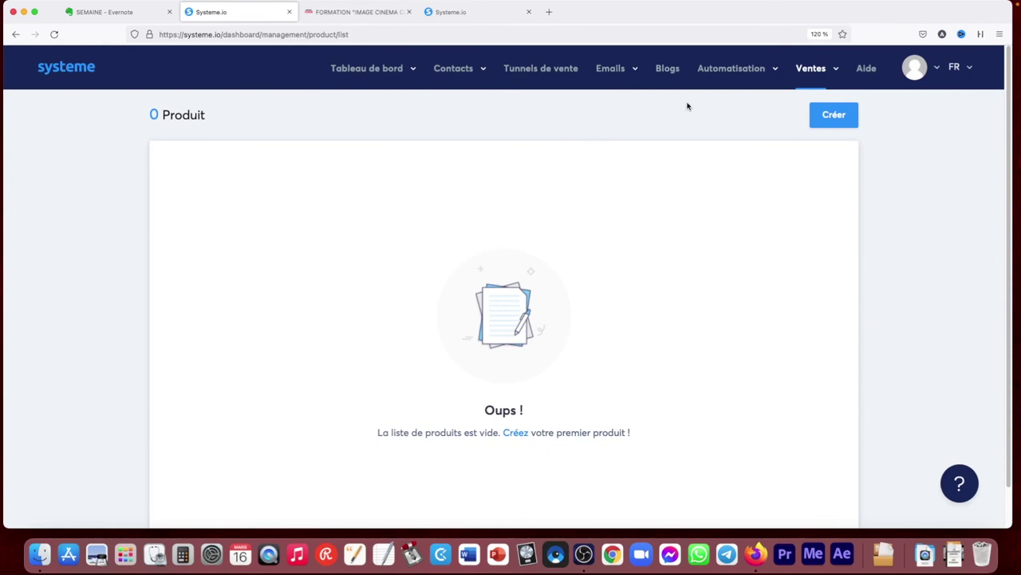
Check the empty Ventes > Bons de réduction page
{"action": "mouse_move", "coordinate": [811, 70]}
{"action": "left_click", "coordinate": [796, 114]}
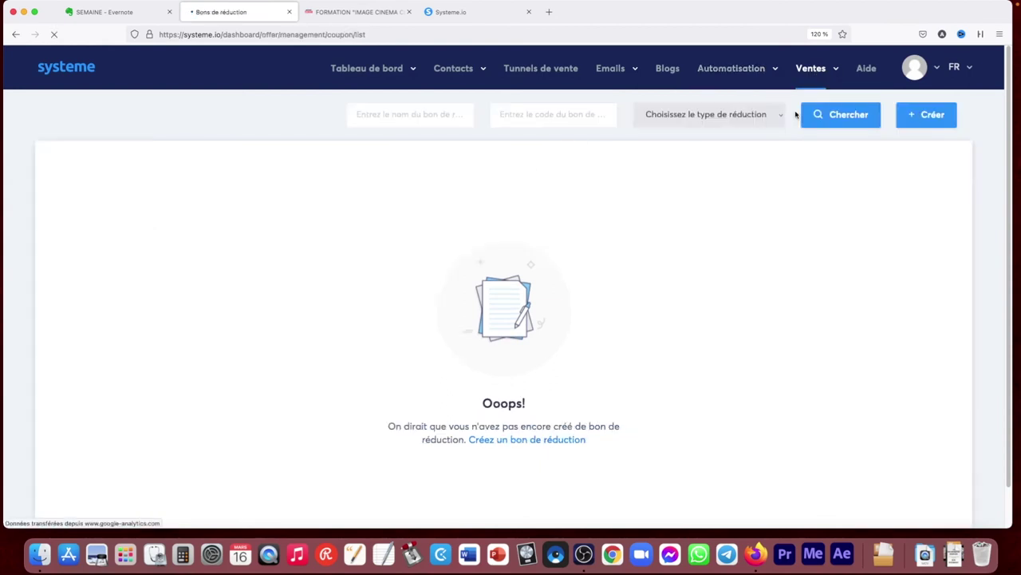
{"action": "mouse_move", "coordinate": [811, 70]}
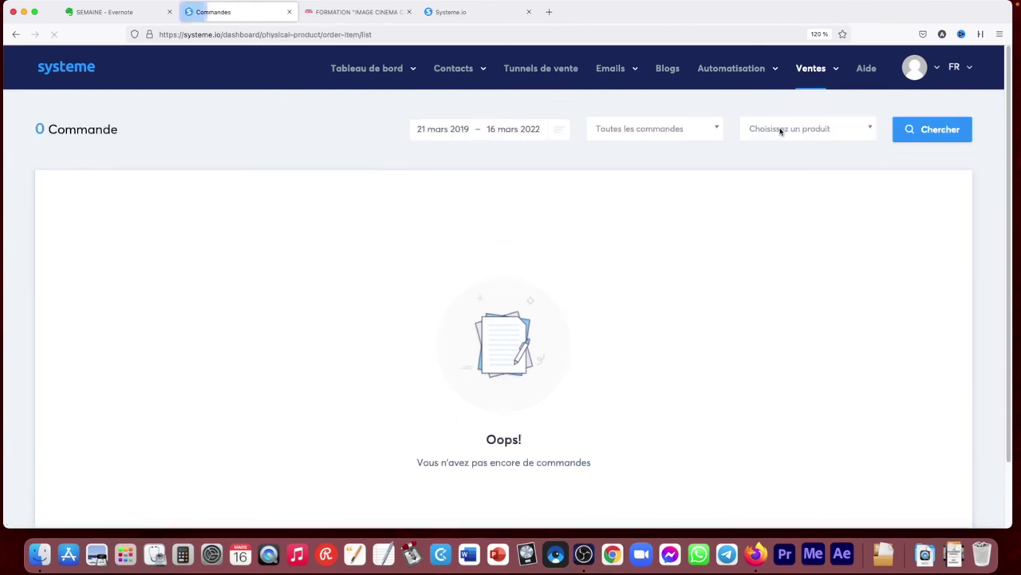
Review the 92 Ventes > Transactions, then scroll through the 10 Abonnements
{"action": "left_click", "coordinate": [786, 143]}
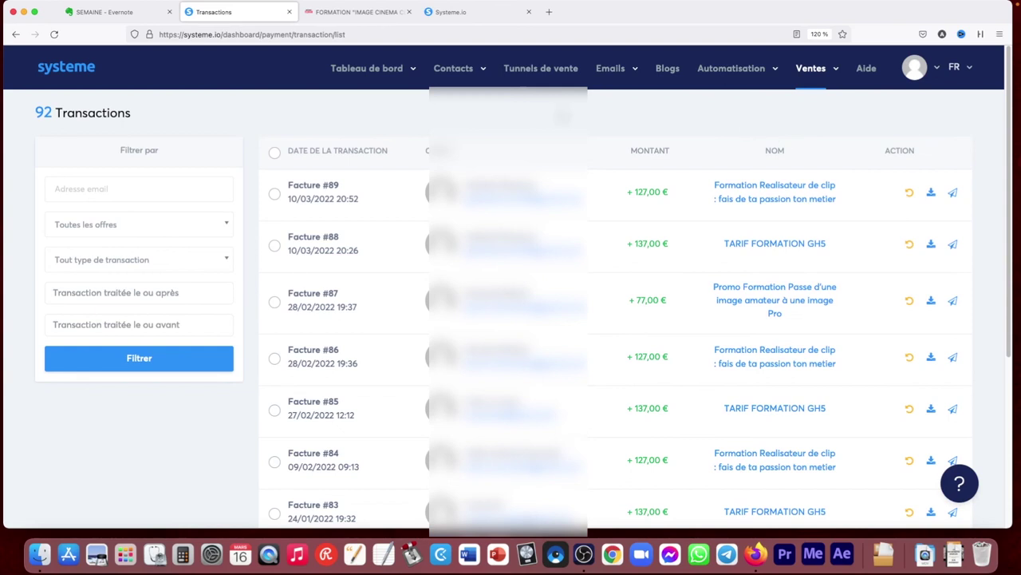
{"action": "mouse_move", "coordinate": [1010, 117]}
{"action": "left_mouse_down"}
{"action": "mouse_move", "coordinate": [1009, 135]}
{"action": "mouse_move", "coordinate": [1011, 112]}
{"action": "left_mouse_up"}
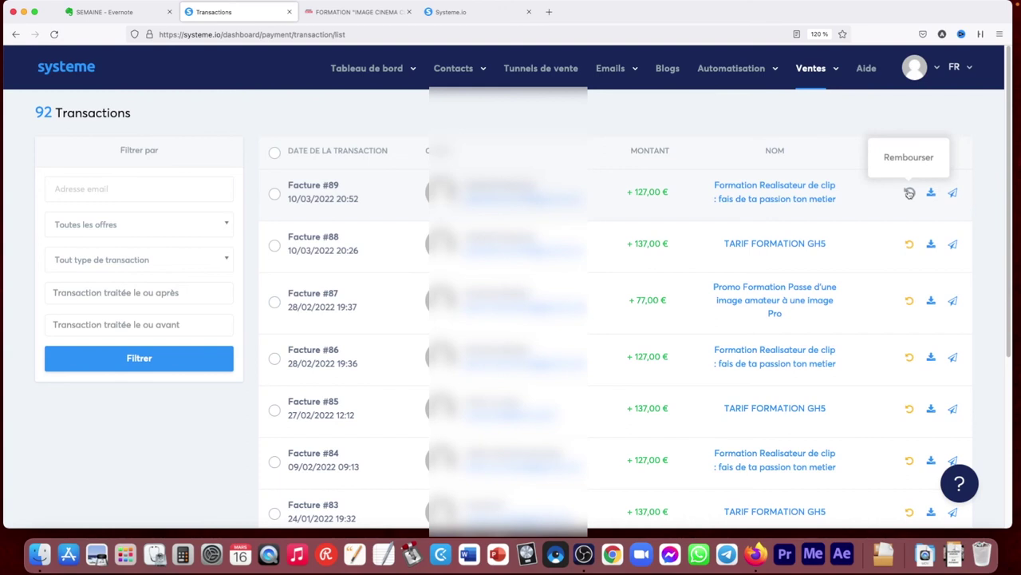
{"action": "mouse_move", "coordinate": [826, 72]}
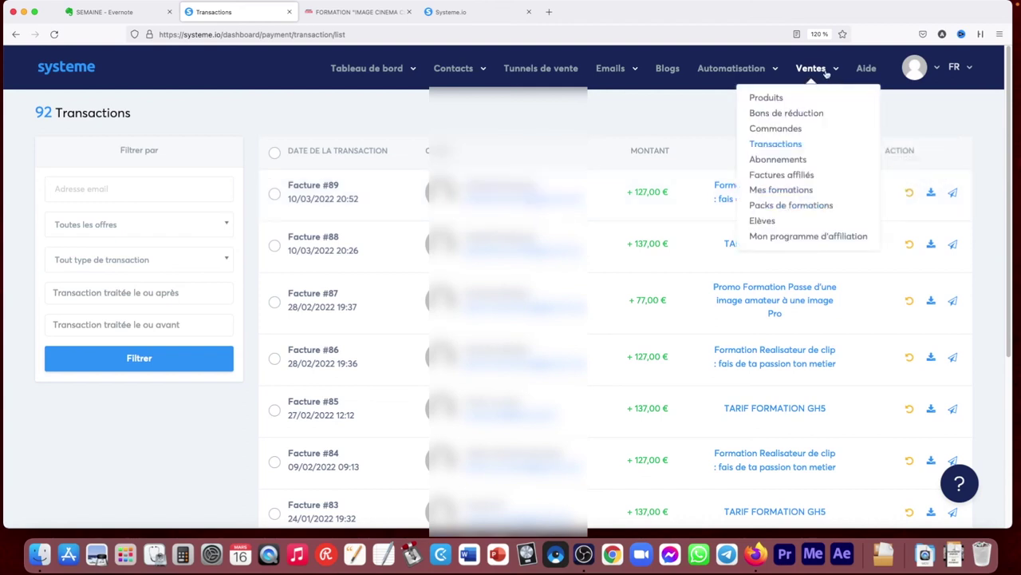
{"action": "left_click", "coordinate": [781, 161]}
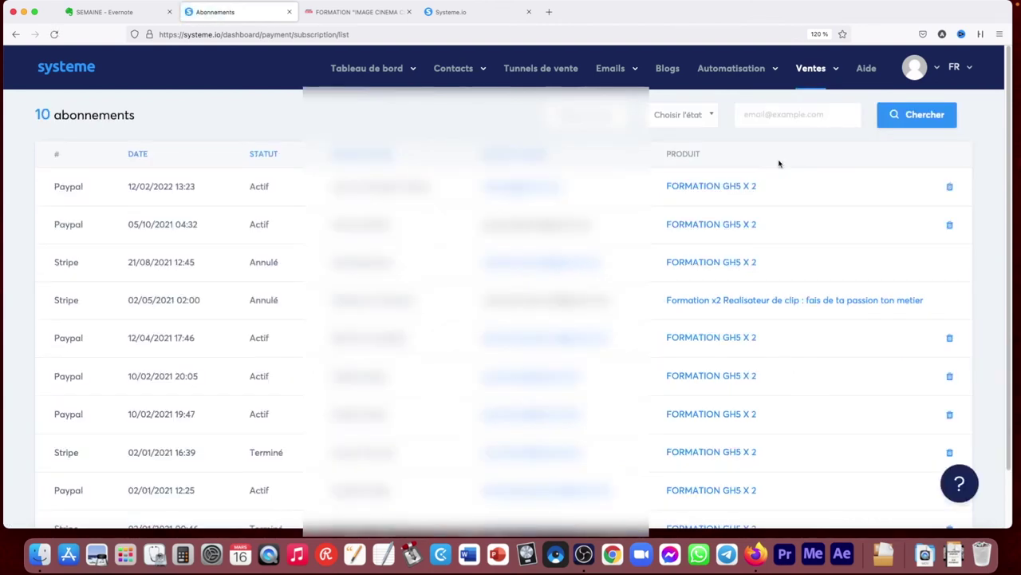
{"action": "scroll", "coordinate": [994, 152], "scroll_direction": "down", "scroll_amount": 2}
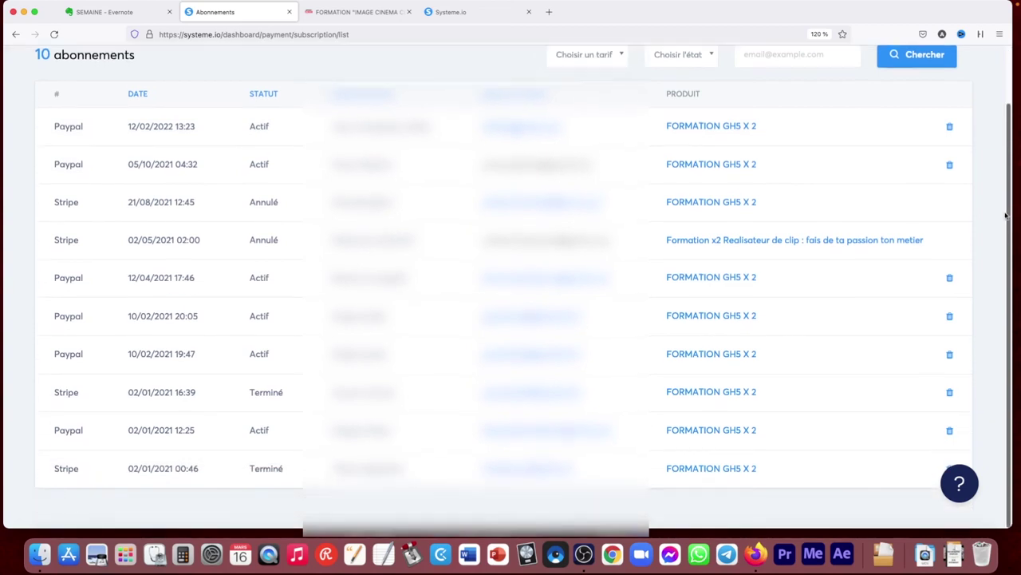
{"action": "scroll", "coordinate": [1003, 135], "scroll_direction": "up", "scroll_amount": 2}
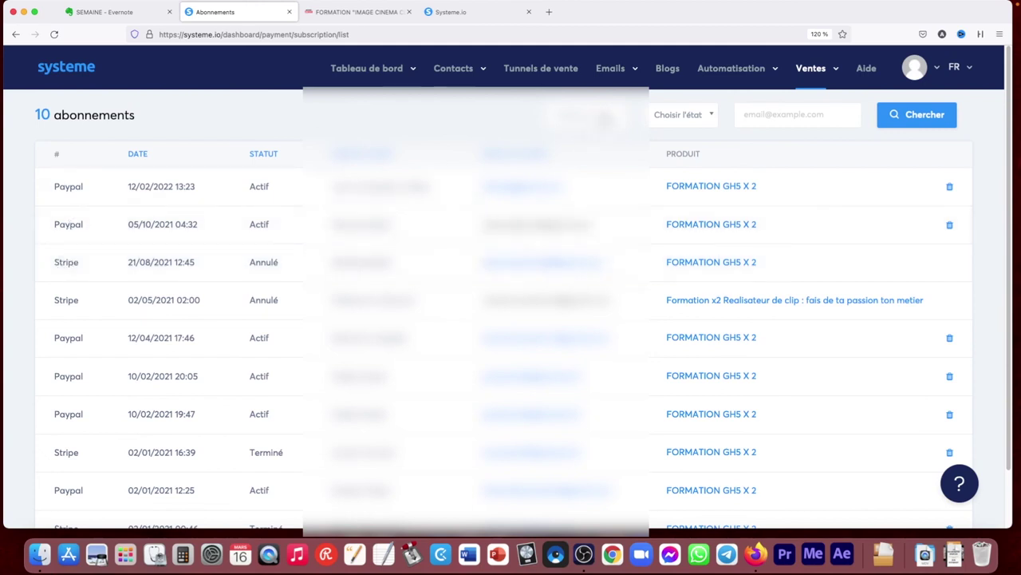
{"action": "mouse_move", "coordinate": [835, 72]}
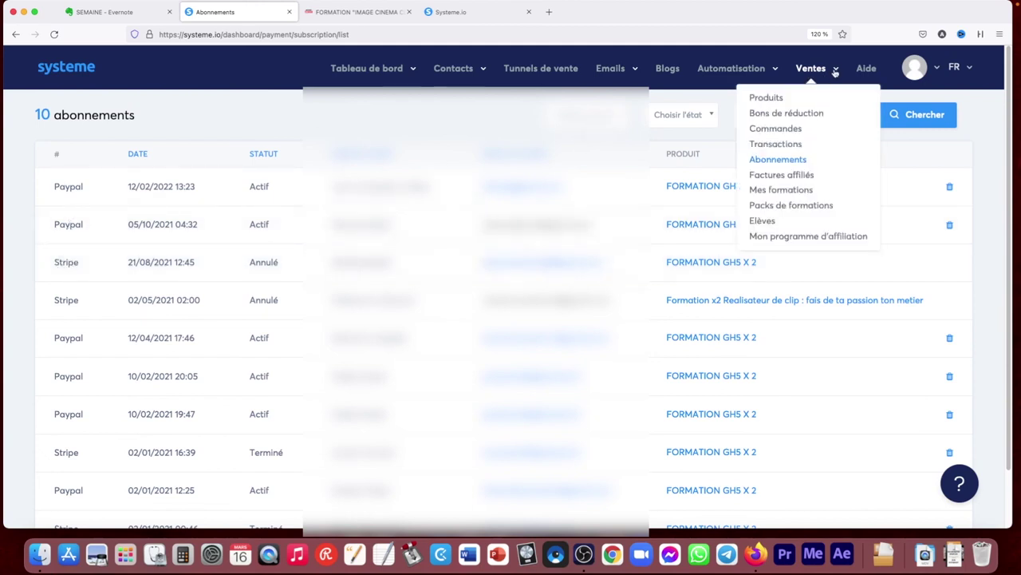
Check the empty Factures affiliés page, then open Mes formations with its two courses
{"action": "left_click", "coordinate": [792, 176]}
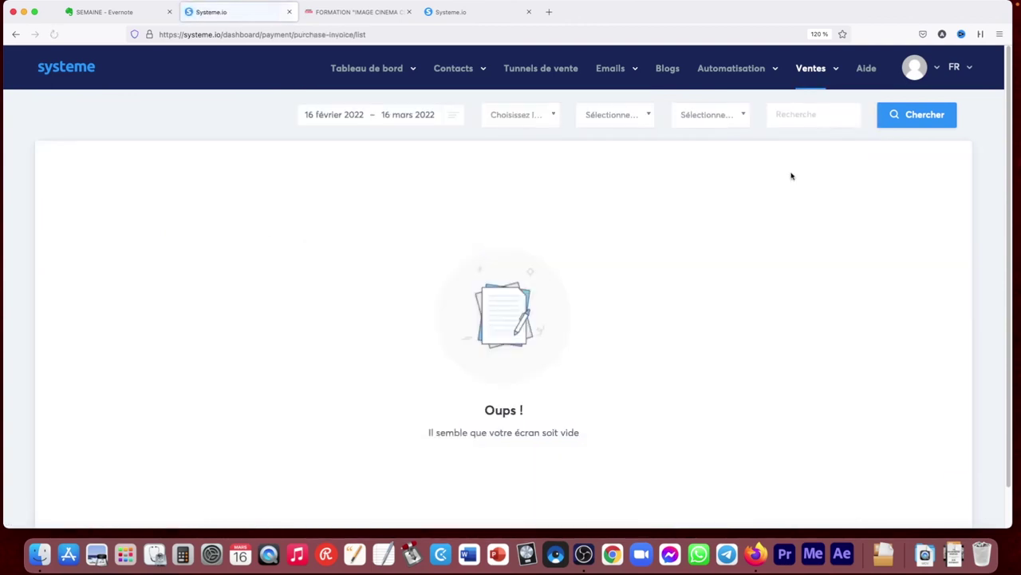
{"action": "mouse_move", "coordinate": [814, 72]}
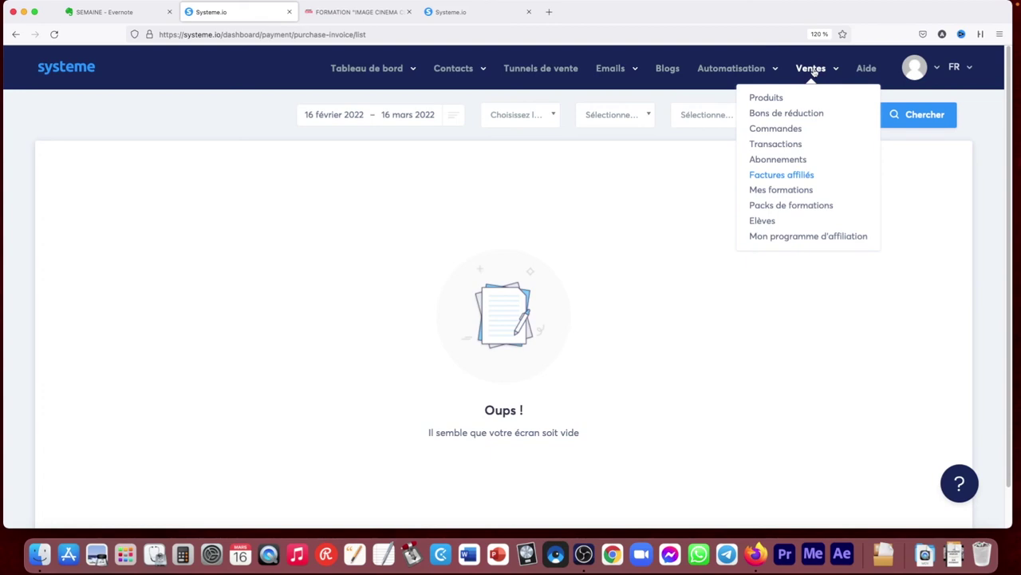
{"action": "left_click", "coordinate": [795, 191]}
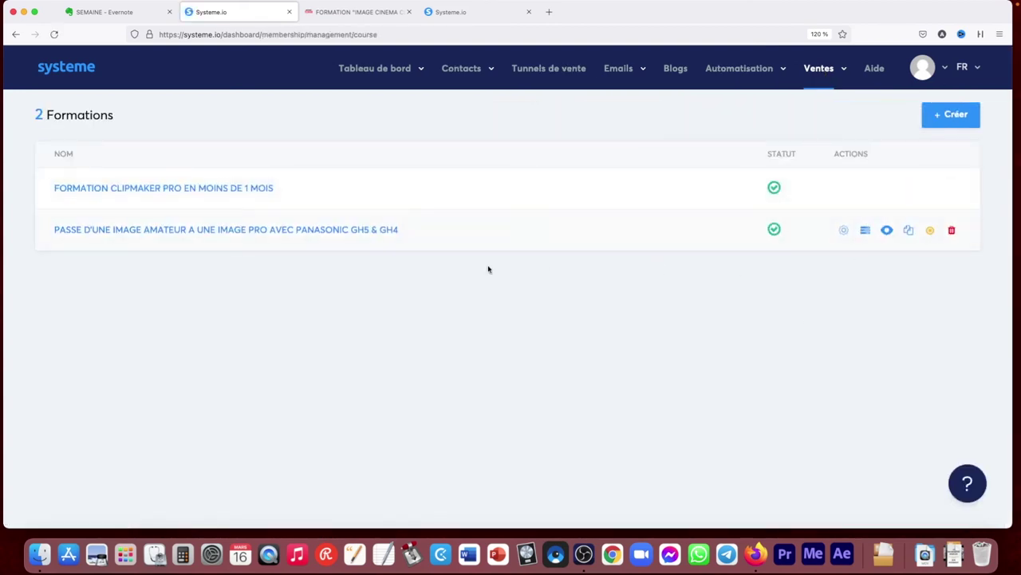
Open the Panasonic GH5 & GH4 course's settings, then go back to the course list
{"action": "mouse_move", "coordinate": [889, 195]}
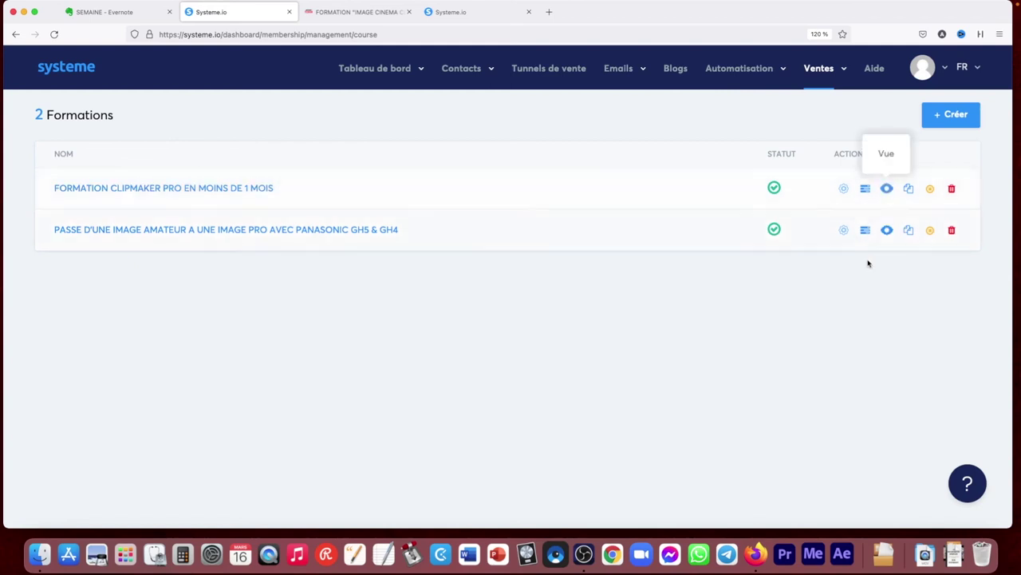
{"action": "mouse_move", "coordinate": [888, 232]}
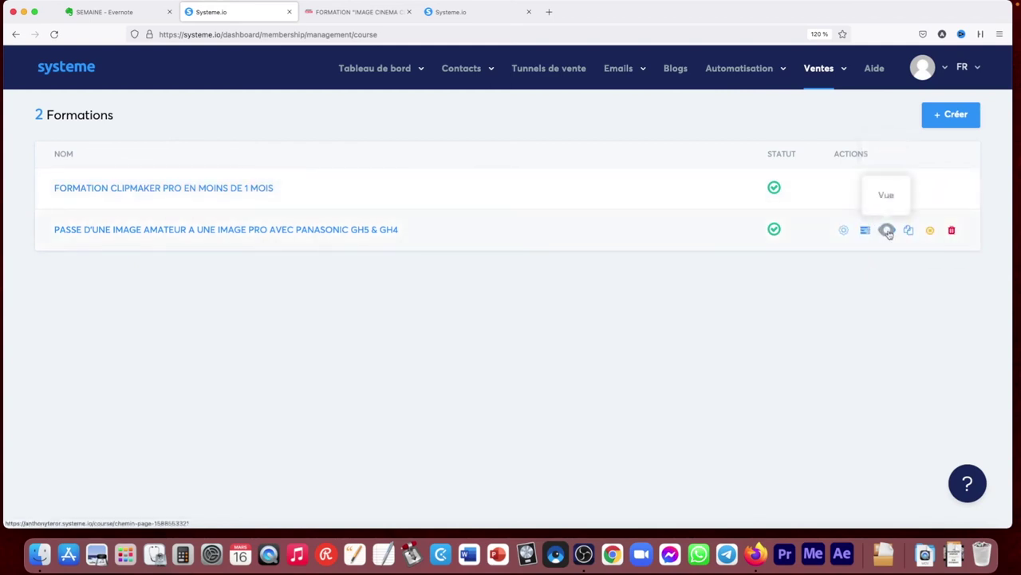
{"action": "left_click", "coordinate": [843, 231]}
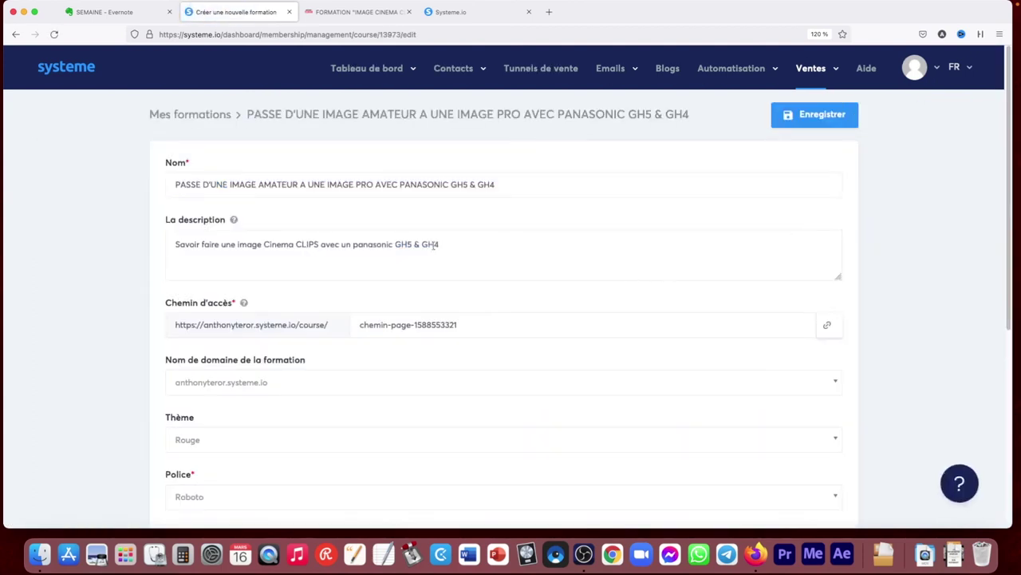
{"action": "left_click", "coordinate": [16, 33]}
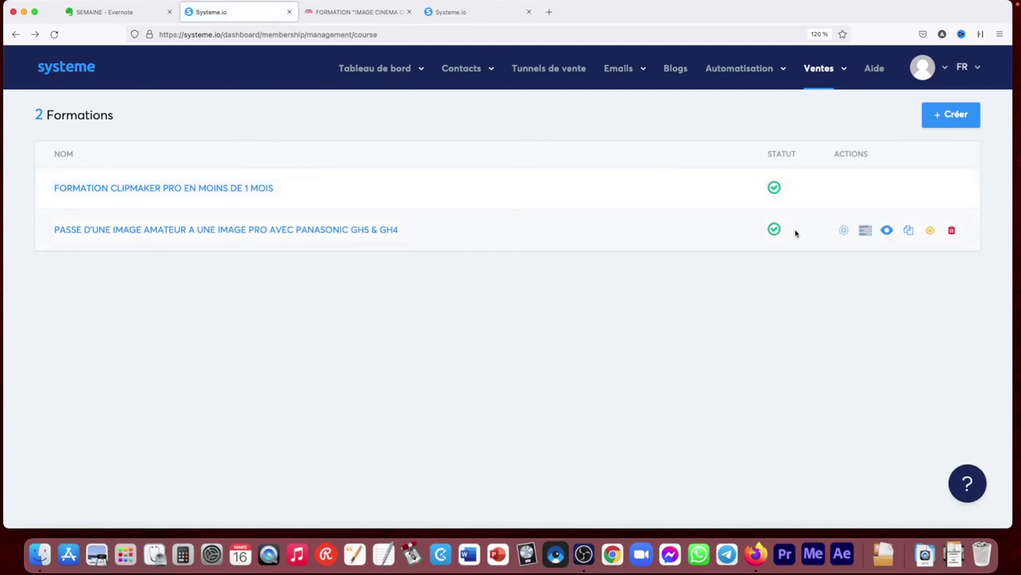
Open the GH5 & GH4 course curriculum and glance at the INTRODUCTION chapter's page editor
{"action": "left_click", "coordinate": [334, 230]}
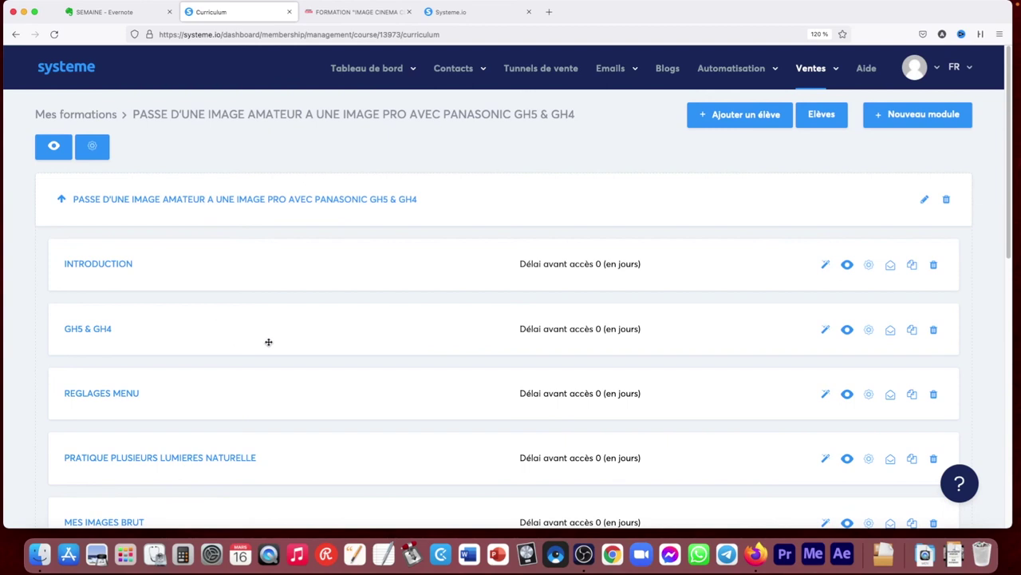
{"action": "left_click", "coordinate": [826, 265]}
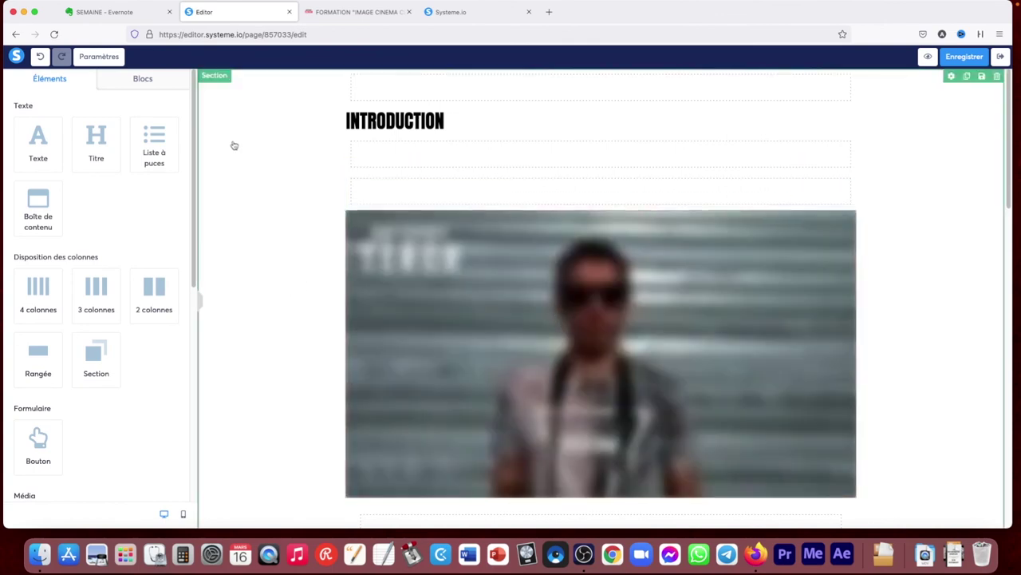
{"action": "left_click", "coordinate": [1000, 56]}
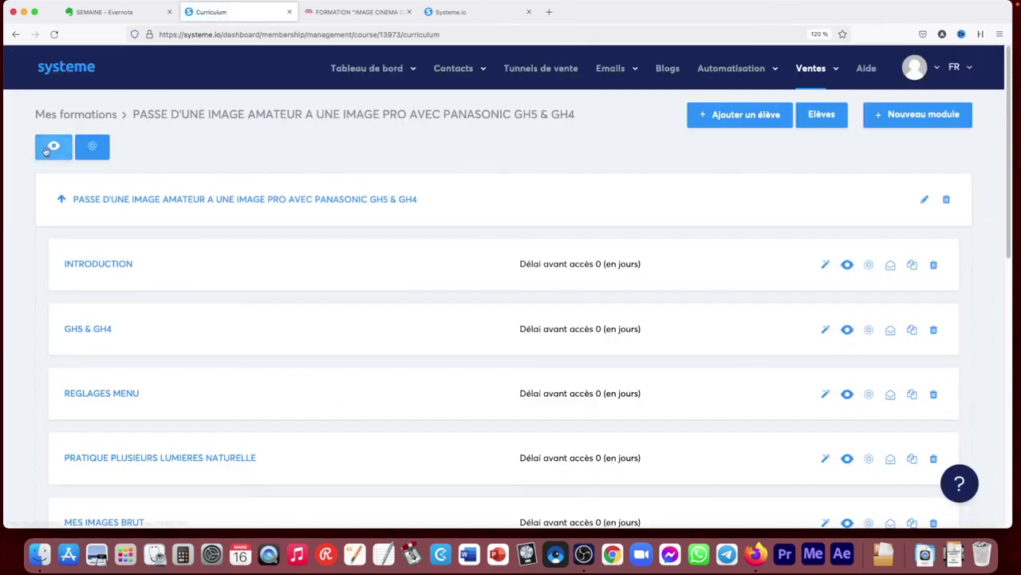
Preview the course as a student, browsing the INTRODUCTION, GH5 & GH4 and REGLAGES MENU lessons
{"action": "left_click", "coordinate": [53, 146]}
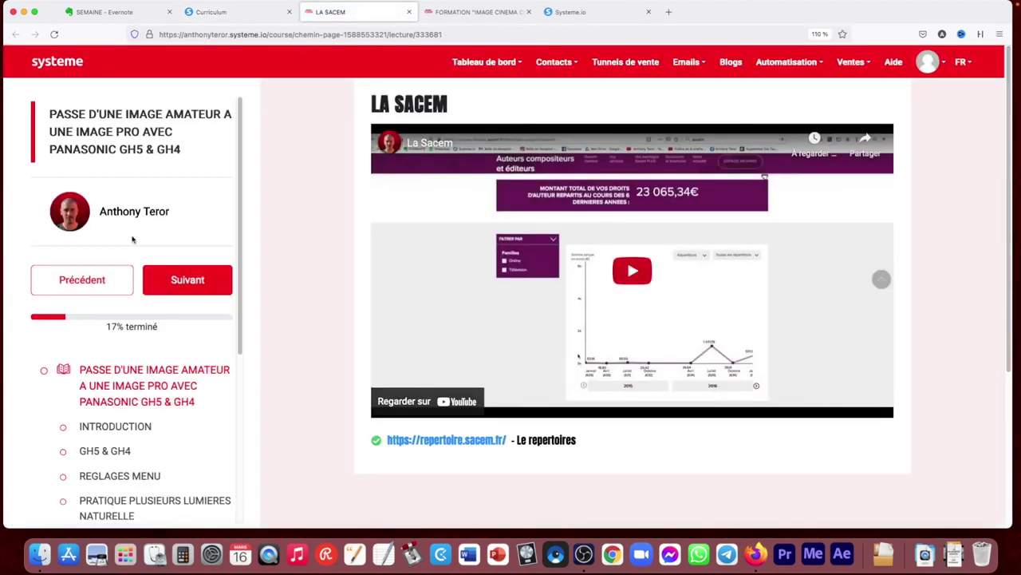
{"action": "left_click", "coordinate": [106, 428]}
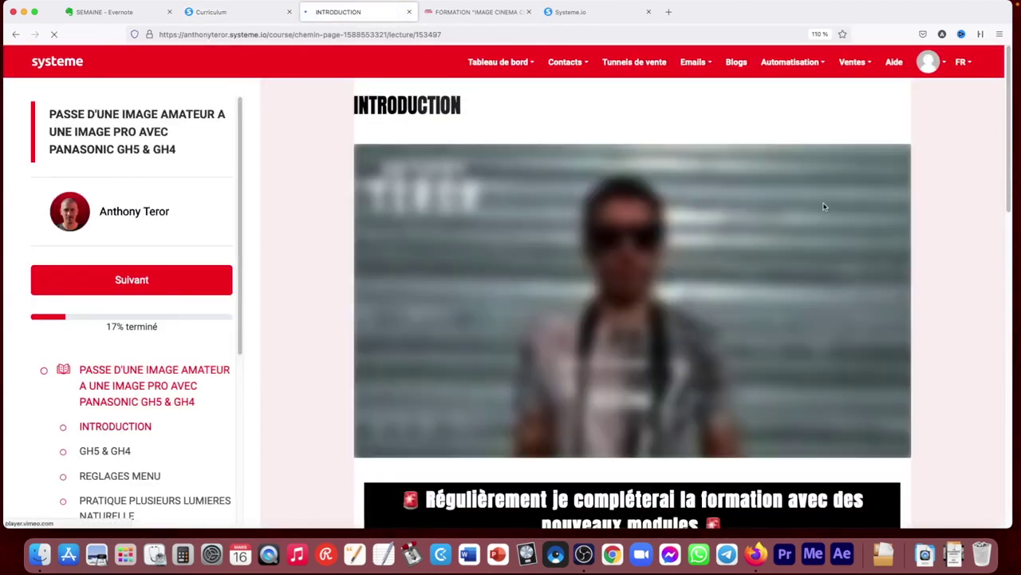
{"action": "scroll", "coordinate": [202, 405], "scroll_direction": "down", "scroll_amount": 1}
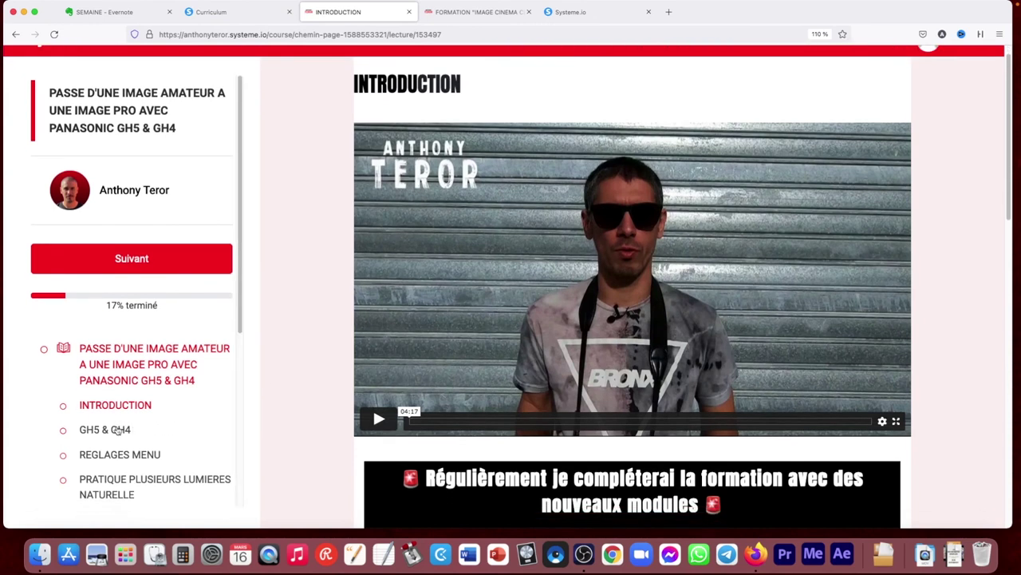
{"action": "left_click", "coordinate": [118, 431]}
{"action": "scroll", "coordinate": [316, 334], "scroll_direction": "down", "scroll_amount": 2}
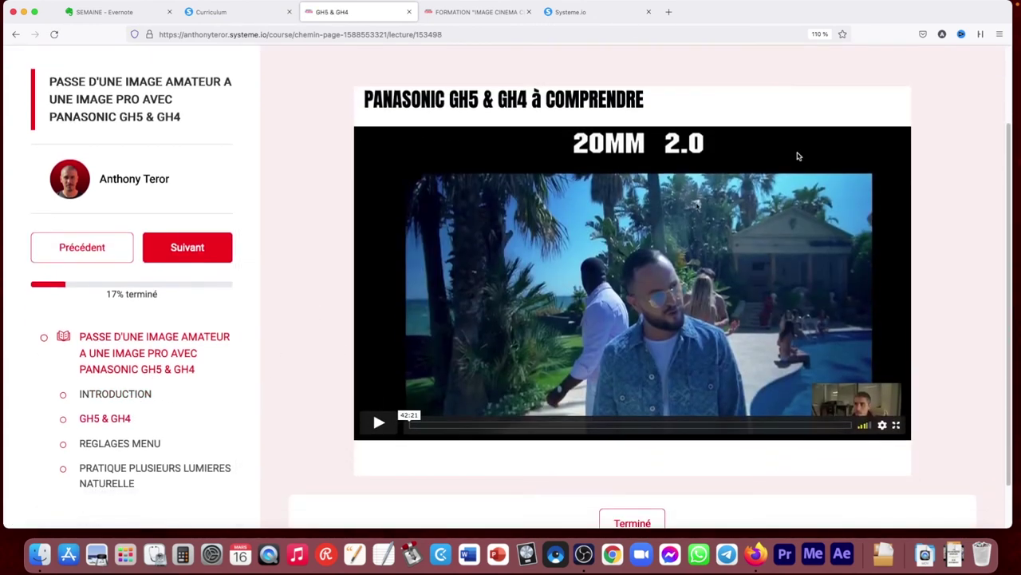
{"action": "scroll", "coordinate": [199, 396], "scroll_direction": "down", "scroll_amount": 1}
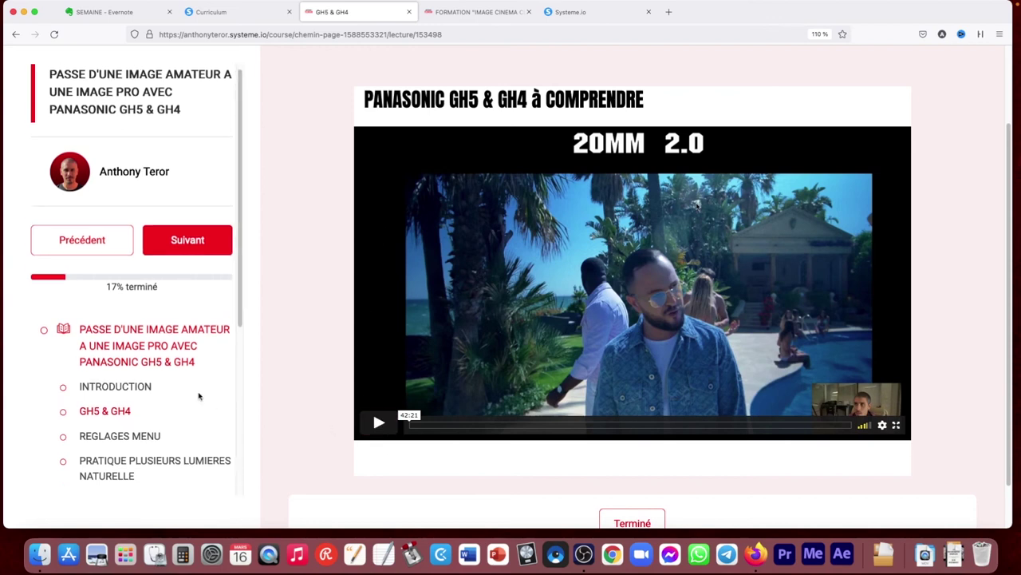
{"action": "left_click", "coordinate": [115, 420]}
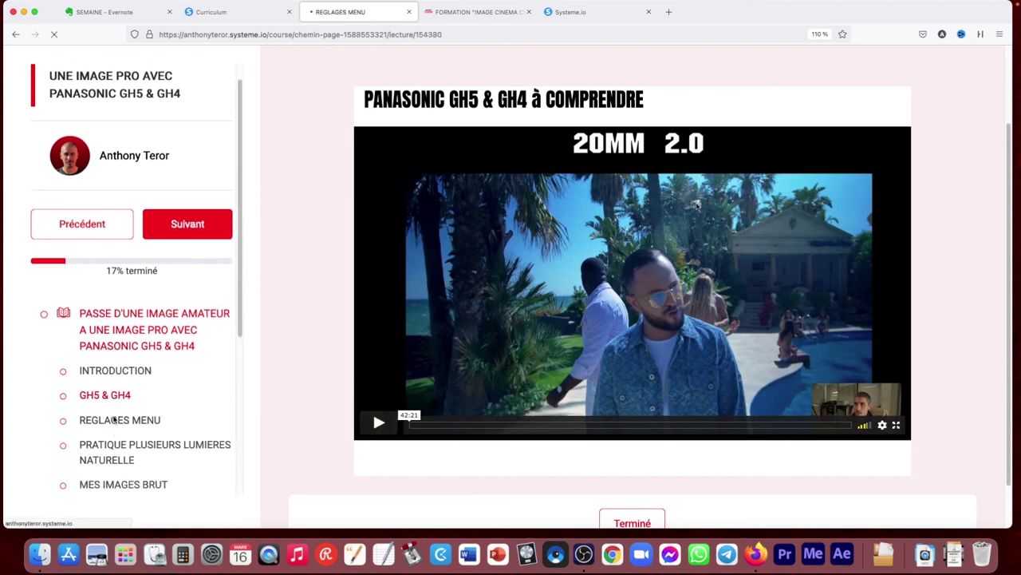
{"action": "scroll", "coordinate": [199, 391], "scroll_direction": "down", "scroll_amount": 4}
{"action": "scroll", "coordinate": [200, 195], "scroll_direction": "down", "scroll_amount": 2}
{"action": "scroll", "coordinate": [200, 239], "scroll_direction": "up", "scroll_amount": 6}
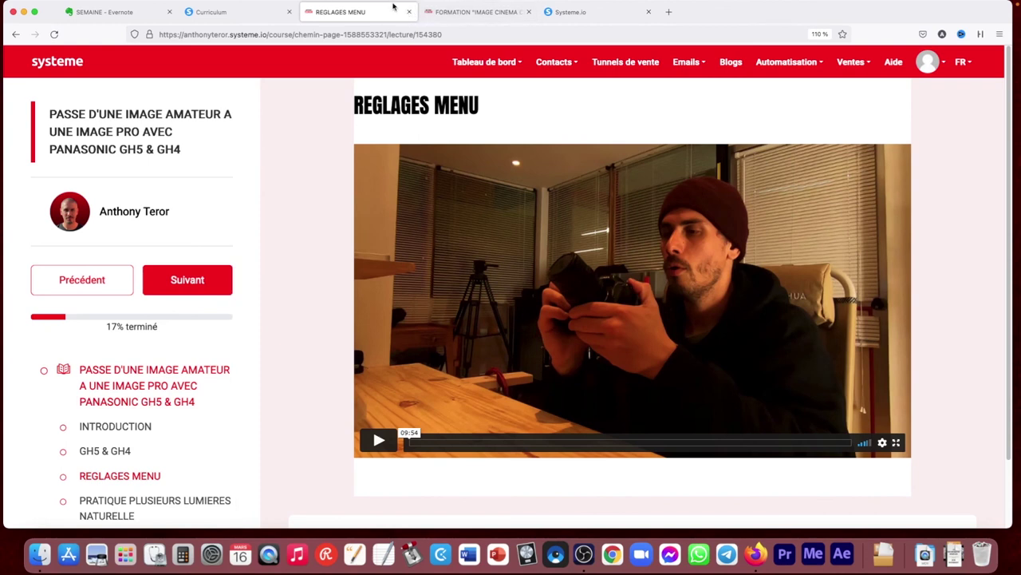
Close the REGLAGES MENU lecture tab and return to the curriculum tab
{"action": "left_click", "coordinate": [269, 14]}
{"action": "left_click", "coordinate": [376, 13]}
{"action": "left_click", "coordinate": [409, 12]}
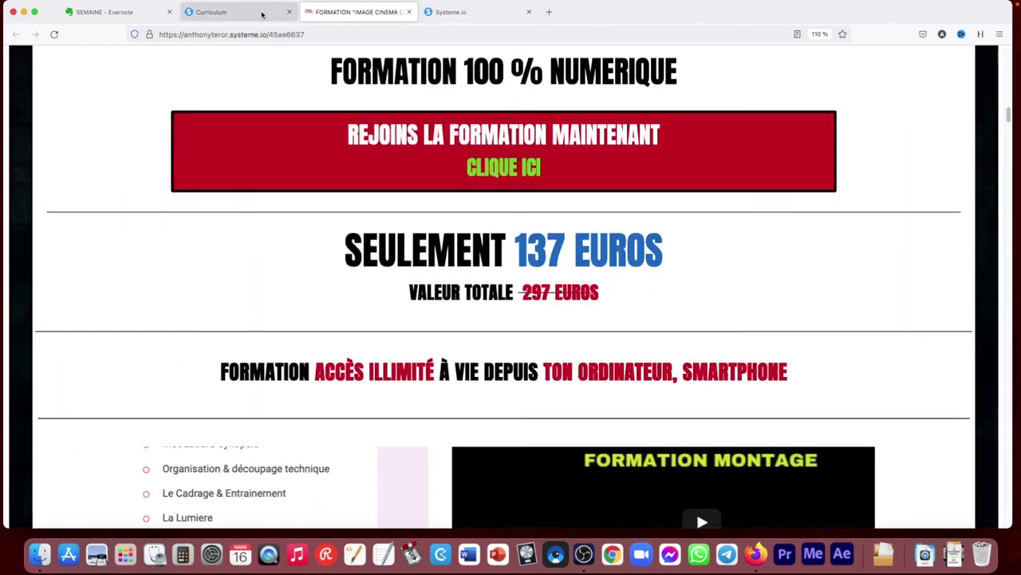
{"action": "left_click", "coordinate": [261, 15]}
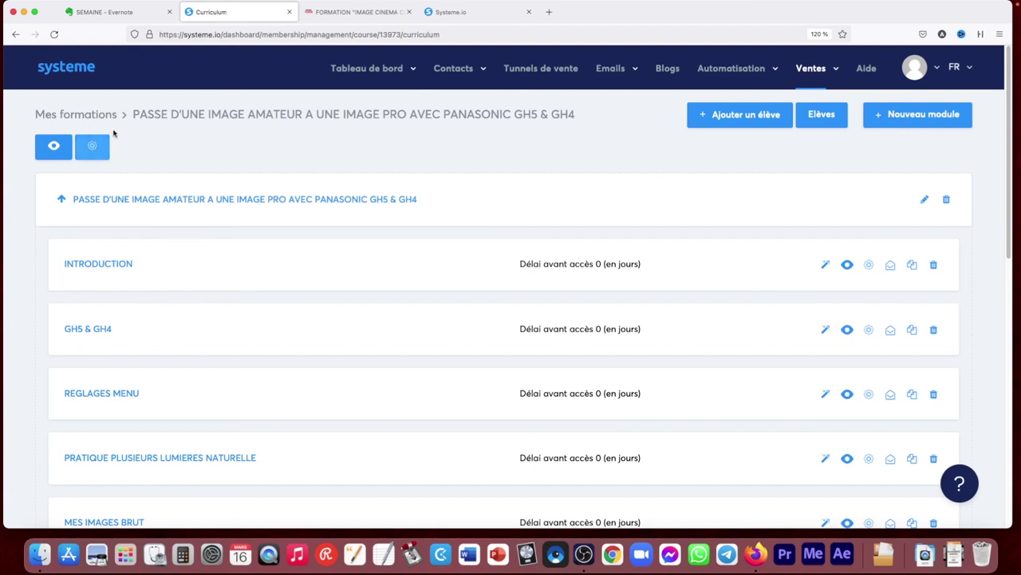
View the two courses in Mes formations, then open Packs de formations
{"action": "mouse_move", "coordinate": [838, 87]}
{"action": "left_click", "coordinate": [776, 192]}
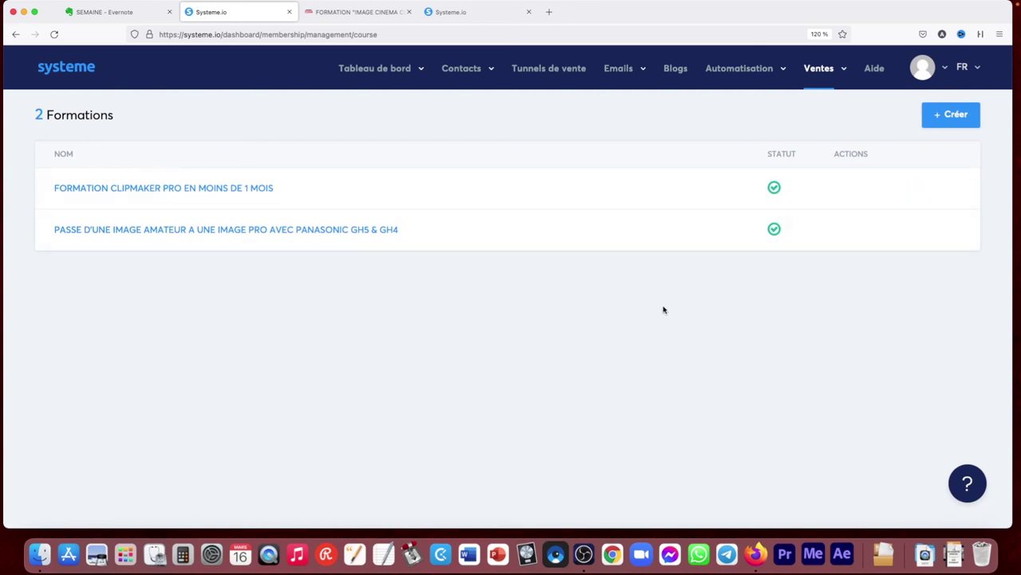
{"action": "mouse_move", "coordinate": [838, 68]}
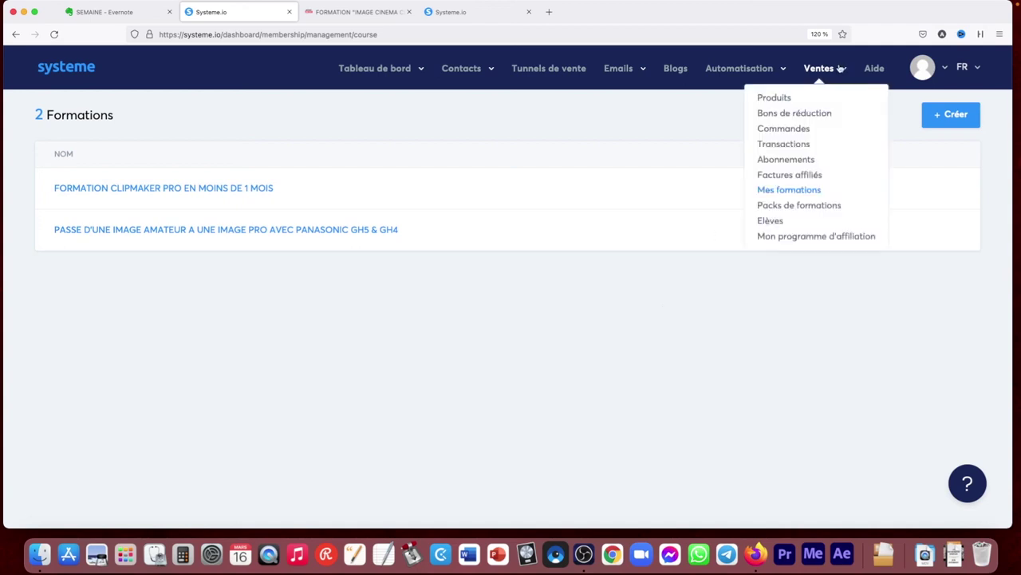
{"action": "left_click", "coordinate": [800, 205]}
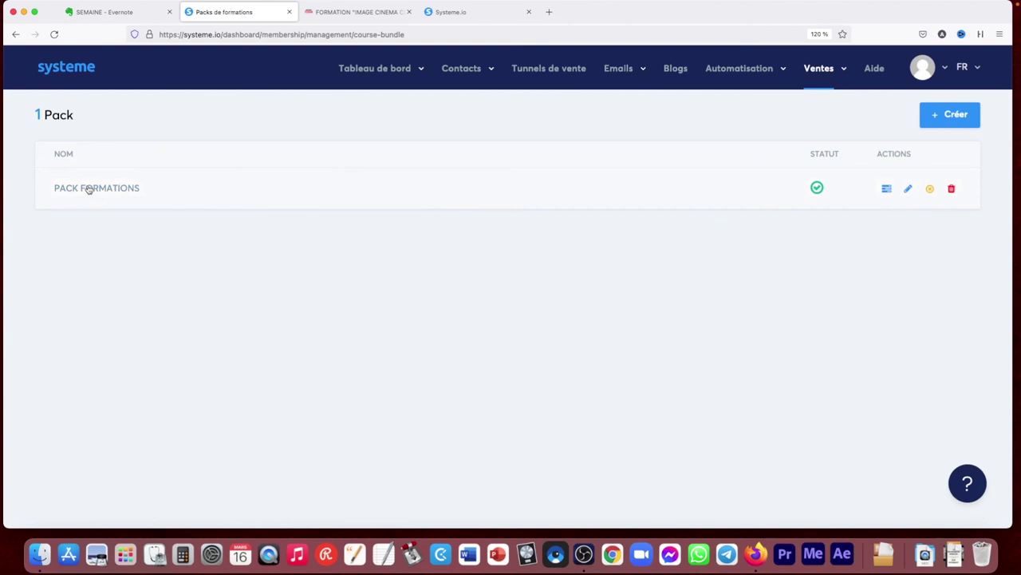
Open Ventes > Elèves and scroll through the 57 students' course progress
{"action": "mouse_move", "coordinate": [822, 82]}
{"action": "left_click", "coordinate": [771, 221]}
{"action": "scroll", "coordinate": [1004, 234], "scroll_direction": "down", "scroll_amount": 2}
{"action": "scroll", "coordinate": [1004, 234], "scroll_direction": "up", "scroll_amount": 2}
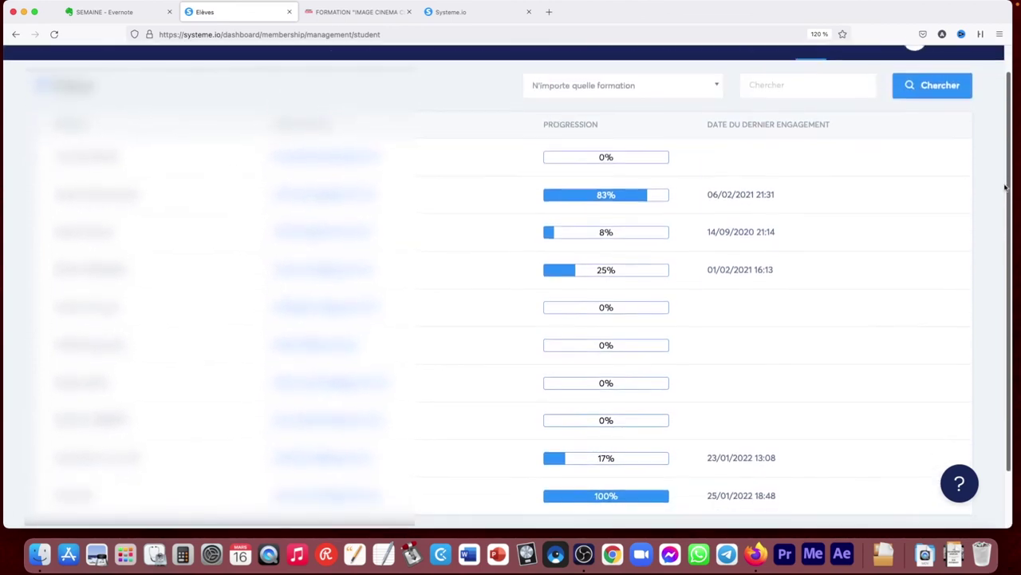
{"action": "scroll", "coordinate": [1004, 206], "scroll_direction": "up", "scroll_amount": 1}
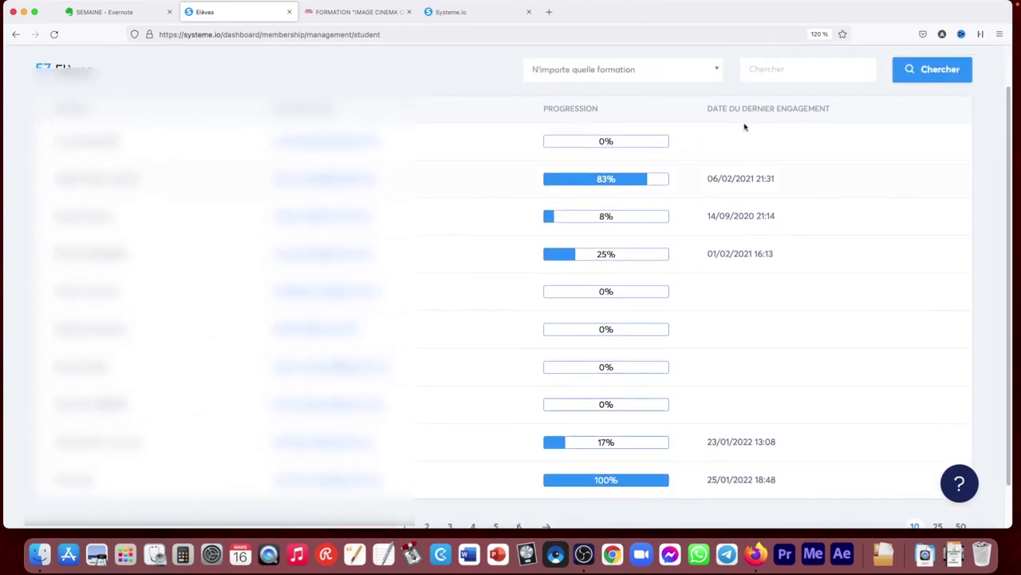
Try the course filter and Chercher field, then open Mon programme d'affiliation
{"action": "left_click", "coordinate": [596, 72]}
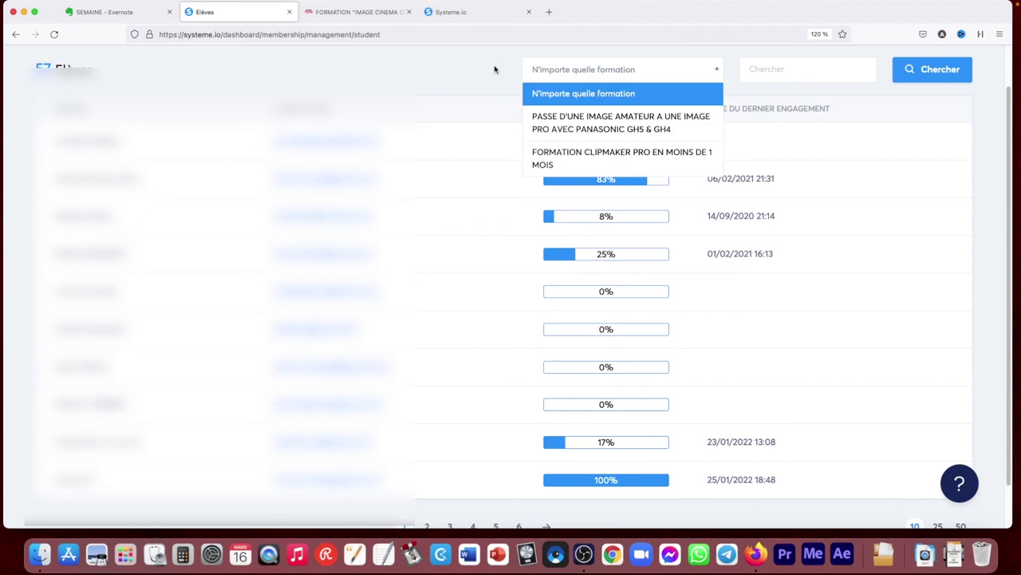
{"action": "left_click", "coordinate": [759, 70]}
{"action": "left_click", "coordinate": [782, 70]}
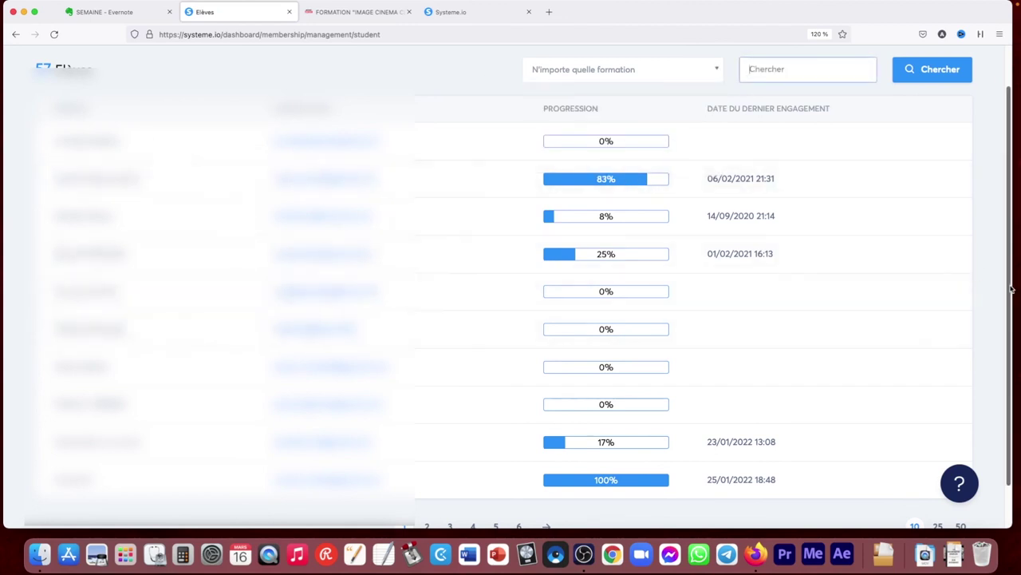
{"action": "scroll", "coordinate": [996, 358], "scroll_direction": "down", "scroll_amount": 1}
{"action": "left_click_drag", "start_coordinate": [1003, 334], "coordinate": [1008, 224]}
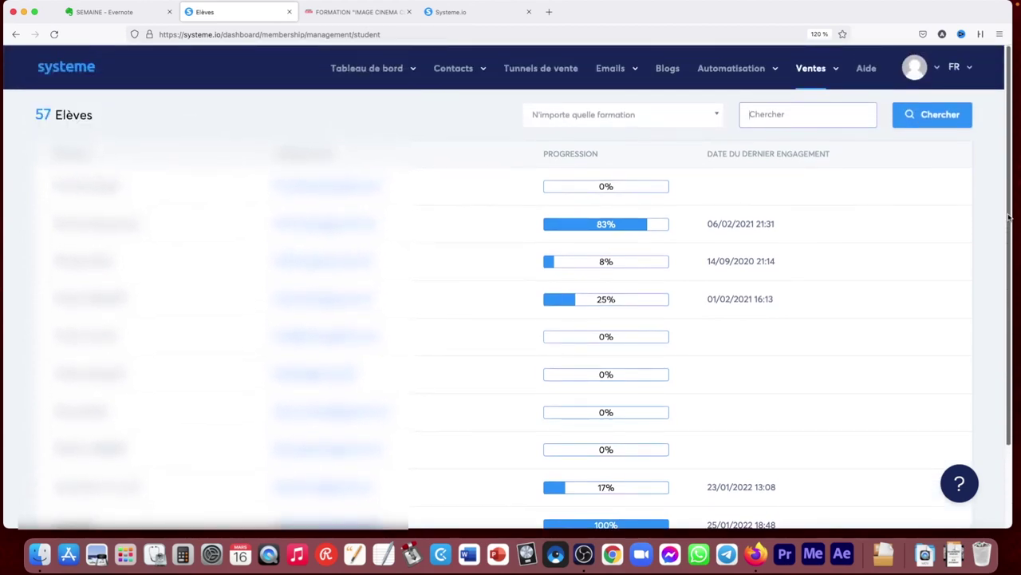
{"action": "mouse_move", "coordinate": [822, 71]}
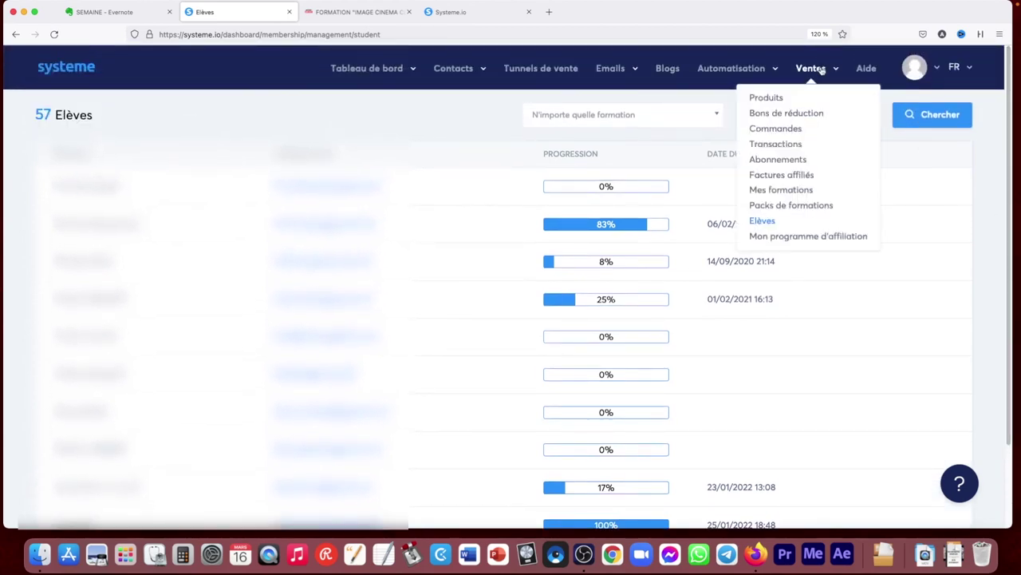
{"action": "left_click", "coordinate": [799, 237]}
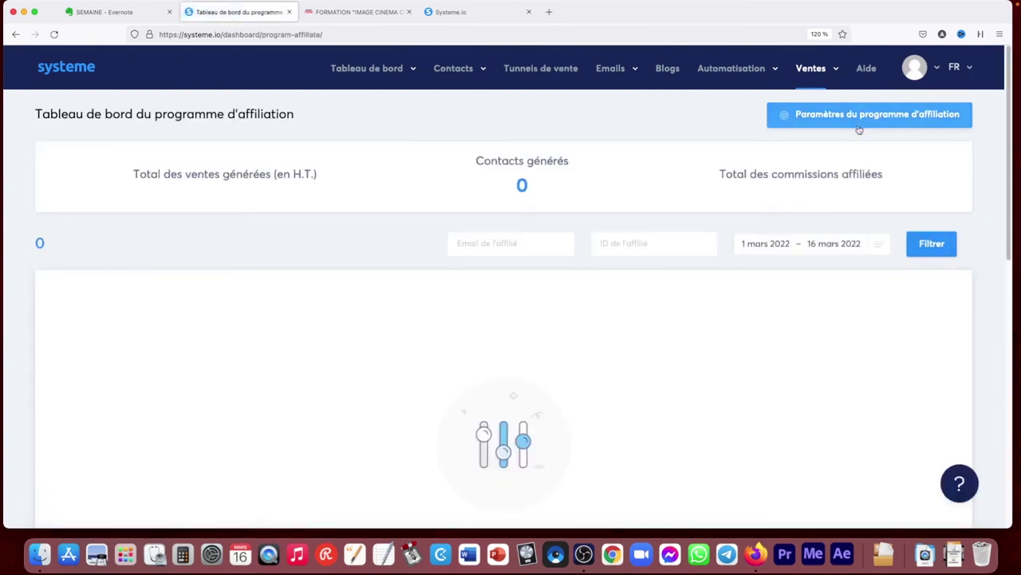
Open the Aide page offering help articles, online training and a contact form
{"action": "left_click", "coordinate": [867, 68]}
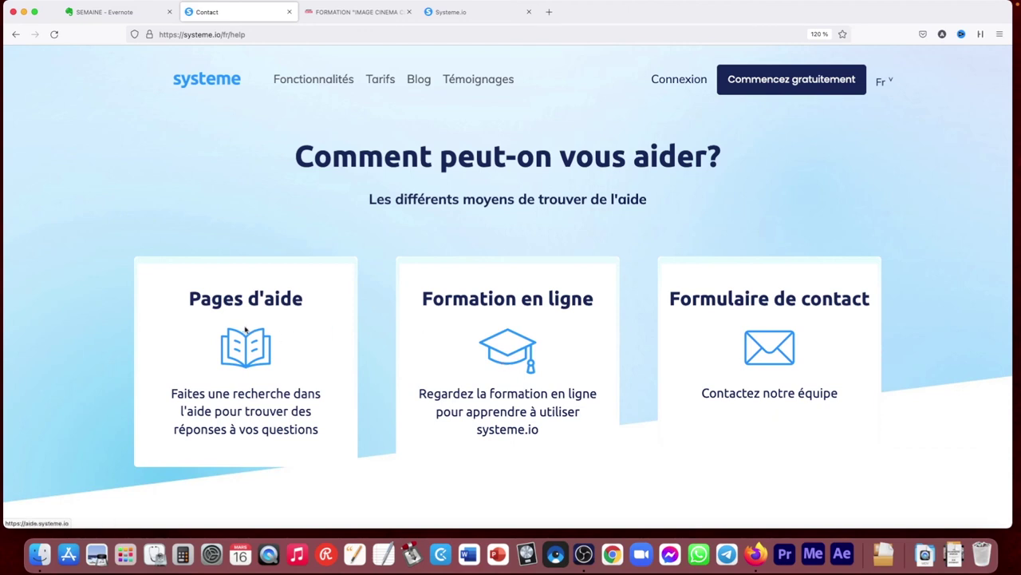
Search the help articles for 'affiliation', then go back to the help pages index
{"action": "left_click", "coordinate": [244, 399]}
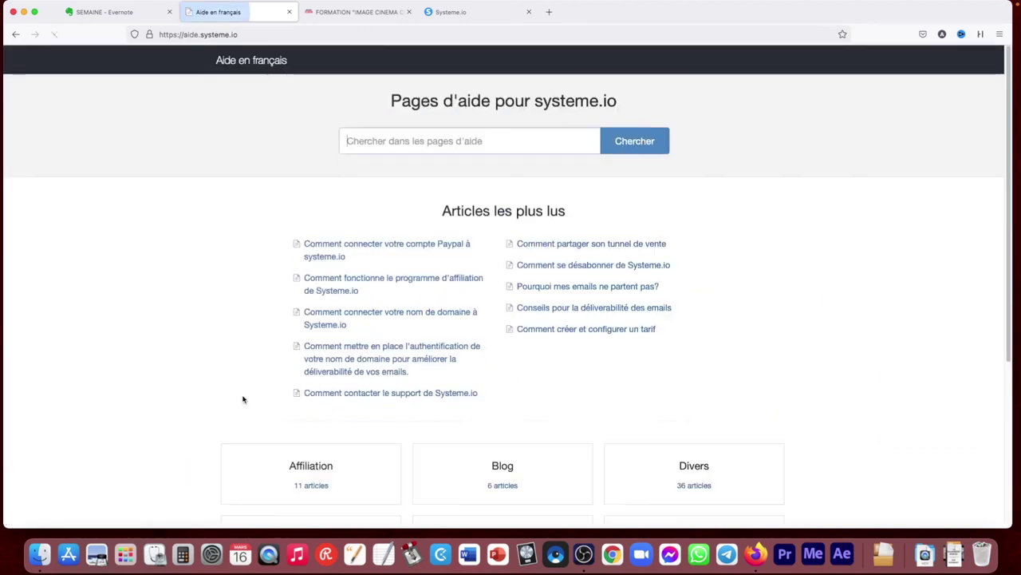
{"action": "type", "text": "affiliation"}
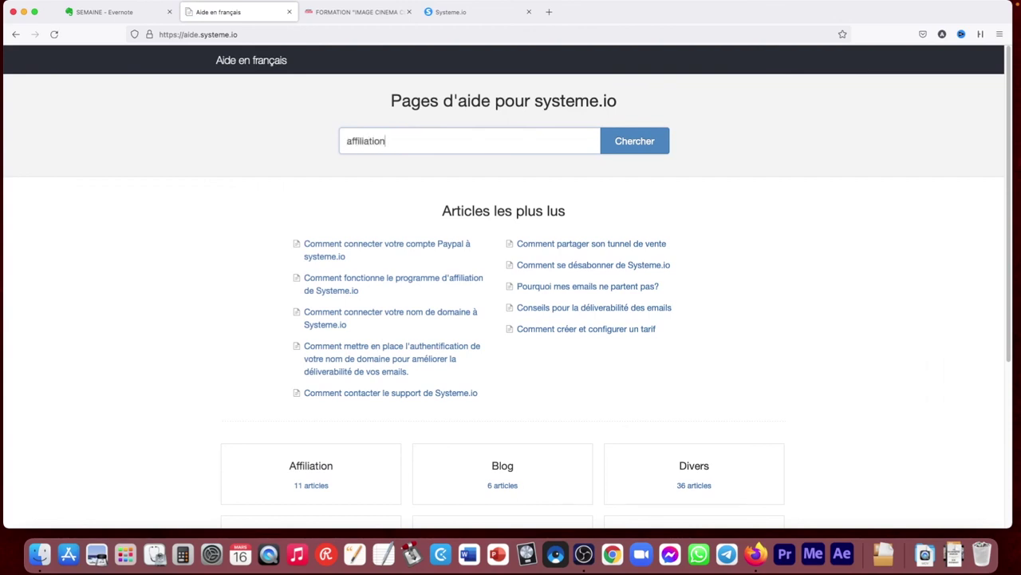
{"action": "key", "text": "Return"}
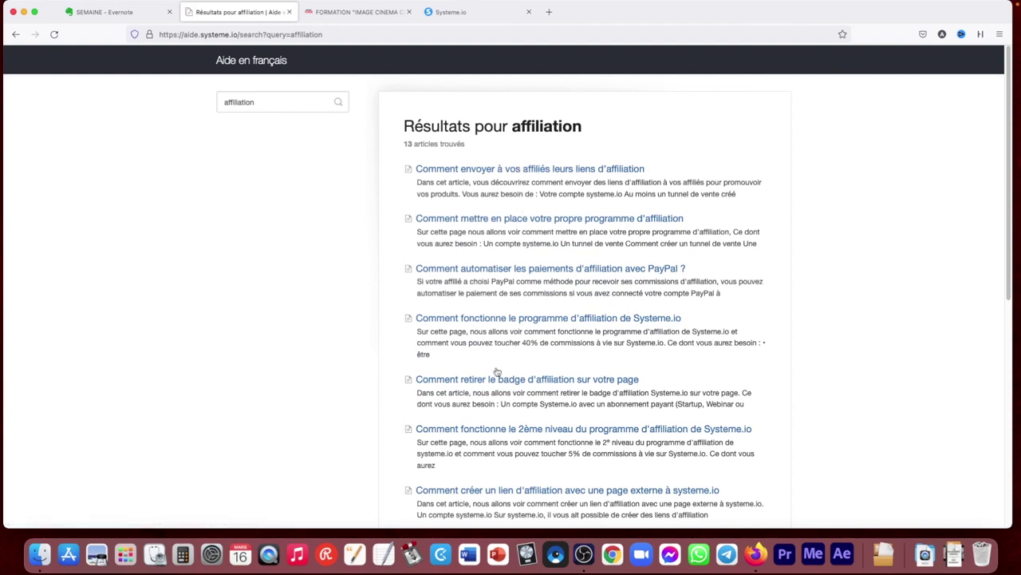
{"action": "left_click", "coordinate": [16, 34]}
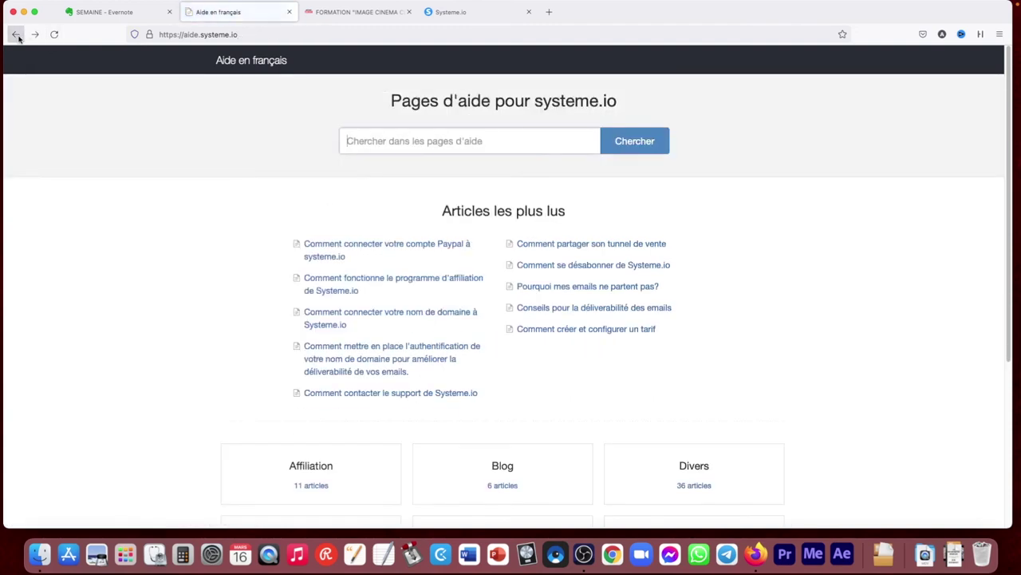
{"action": "left_click", "coordinate": [16, 34]}
Return to the affiliate dashboard, look at the FR language choices, and bring up the account menu
{"action": "left_click", "coordinate": [16, 35]}
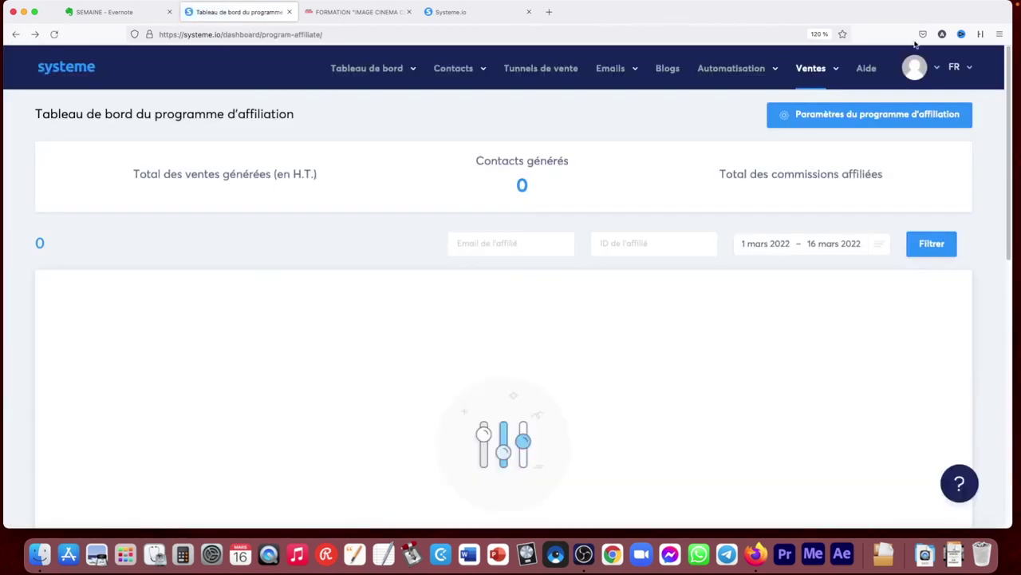
{"action": "left_click", "coordinate": [970, 70]}
{"action": "left_click", "coordinate": [954, 68]}
{"action": "left_click", "coordinate": [968, 70]}
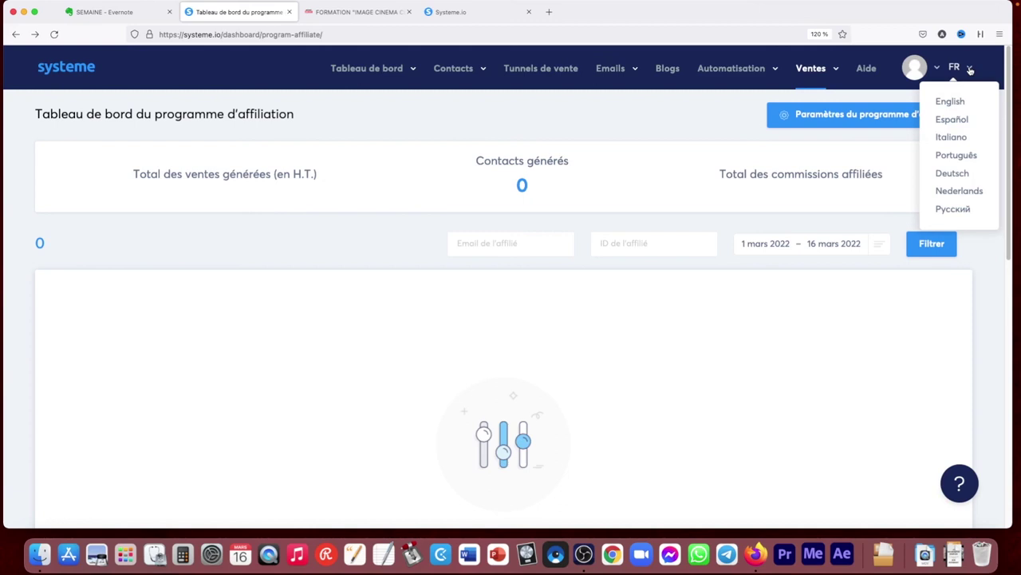
{"action": "left_click", "coordinate": [937, 69]}
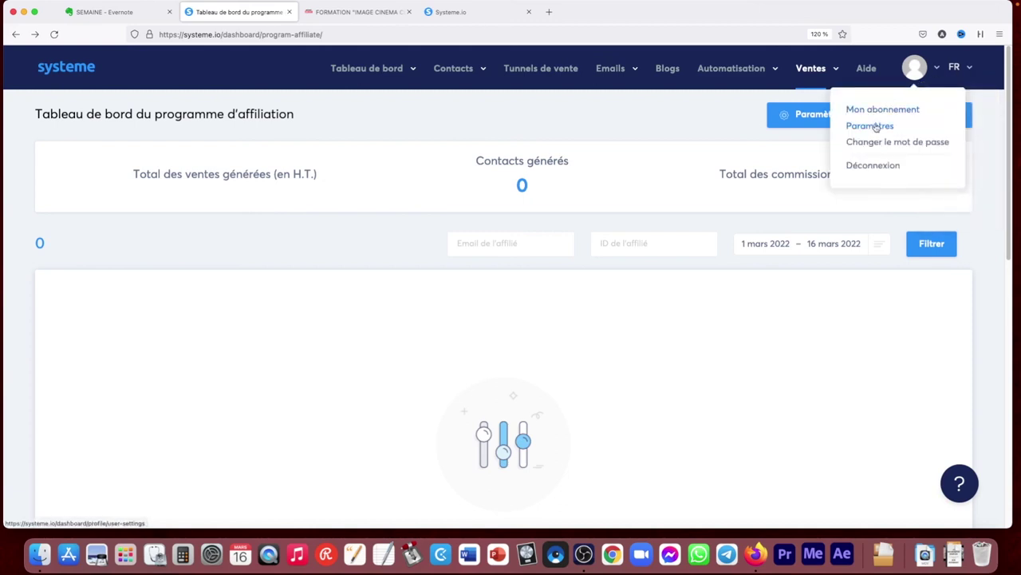
Look through the profile settings, then the account settings with subdomain and timezone
{"action": "left_click", "coordinate": [875, 127]}
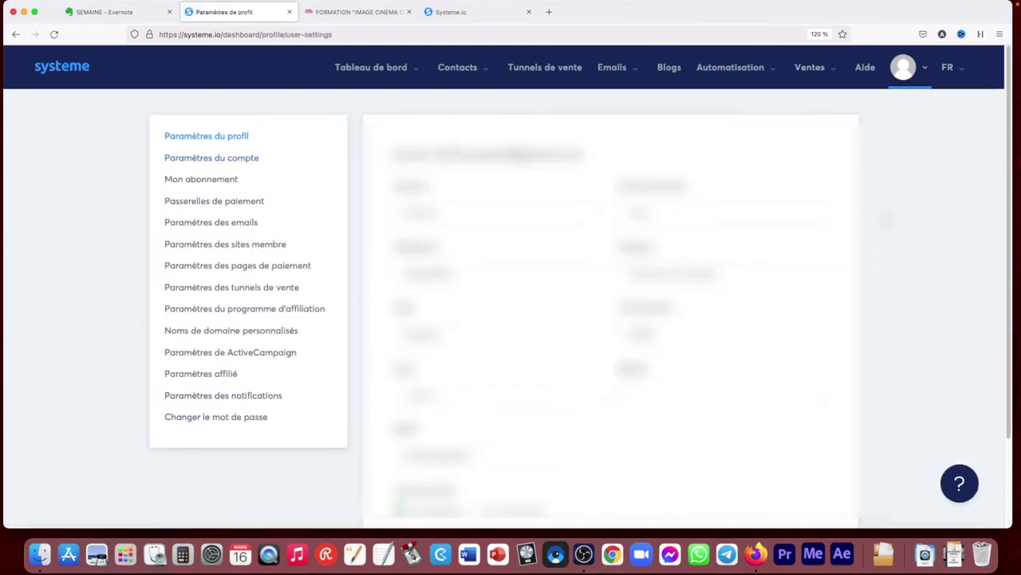
{"action": "scroll", "coordinate": [962, 170], "scroll_direction": "down", "scroll_amount": 3}
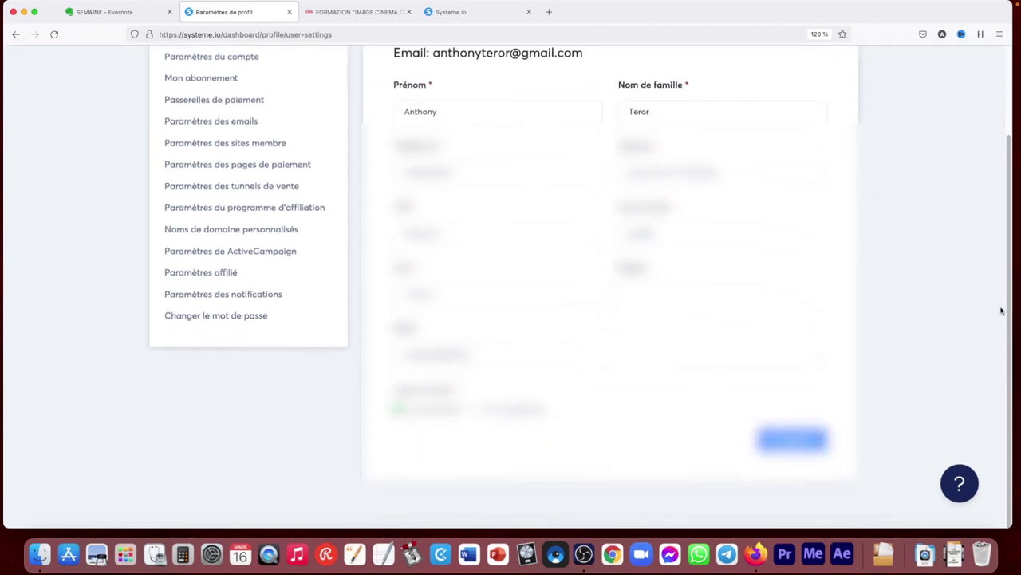
{"action": "scroll", "coordinate": [1001, 312], "scroll_direction": "up", "scroll_amount": 3}
{"action": "left_click", "coordinate": [206, 160]}
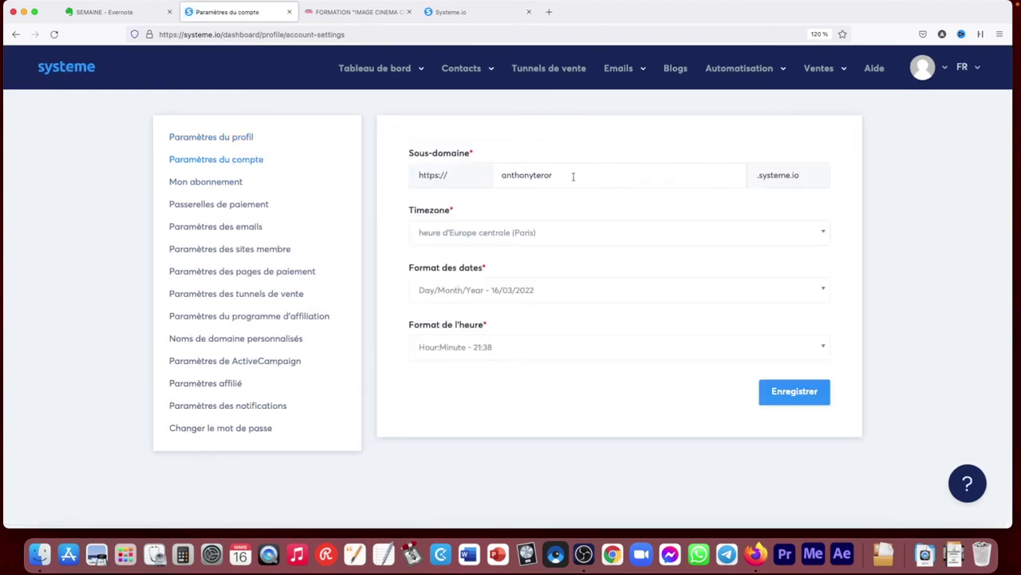
Compare subscription plans, then view payment gateways with Stripe and PayPal connected
{"action": "left_click", "coordinate": [226, 184]}
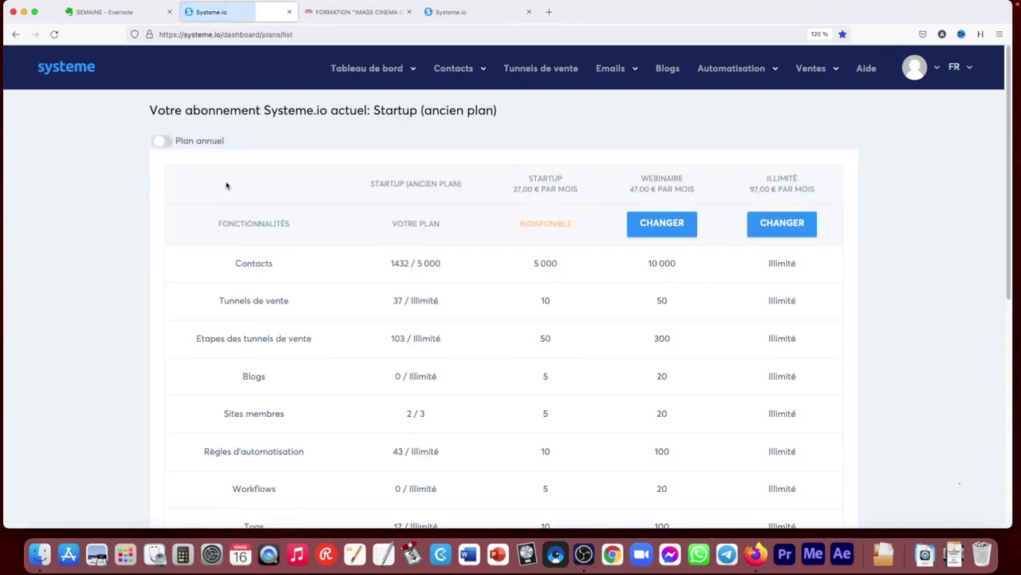
{"action": "left_click", "coordinate": [15, 33]}
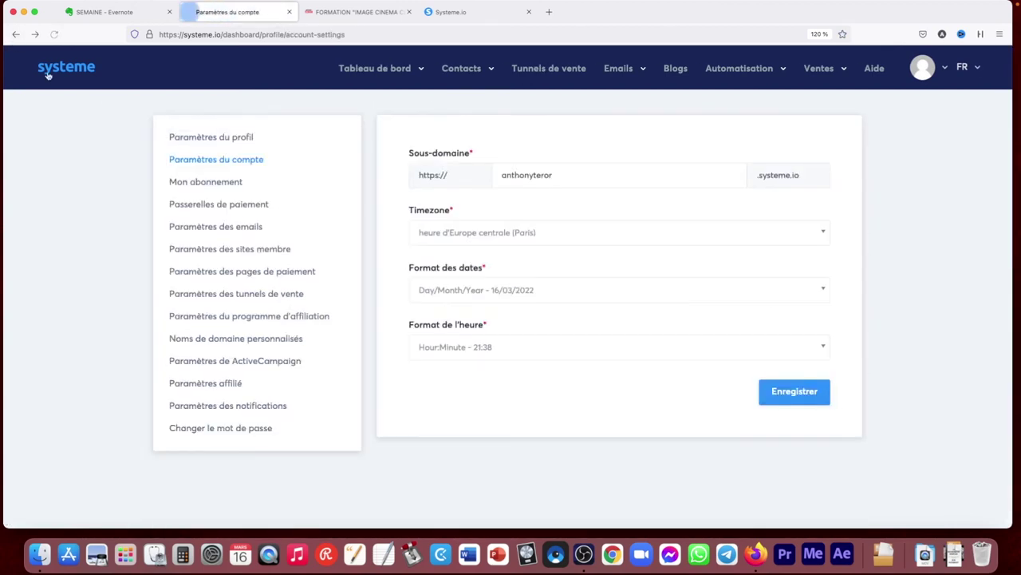
{"action": "left_click", "coordinate": [202, 210]}
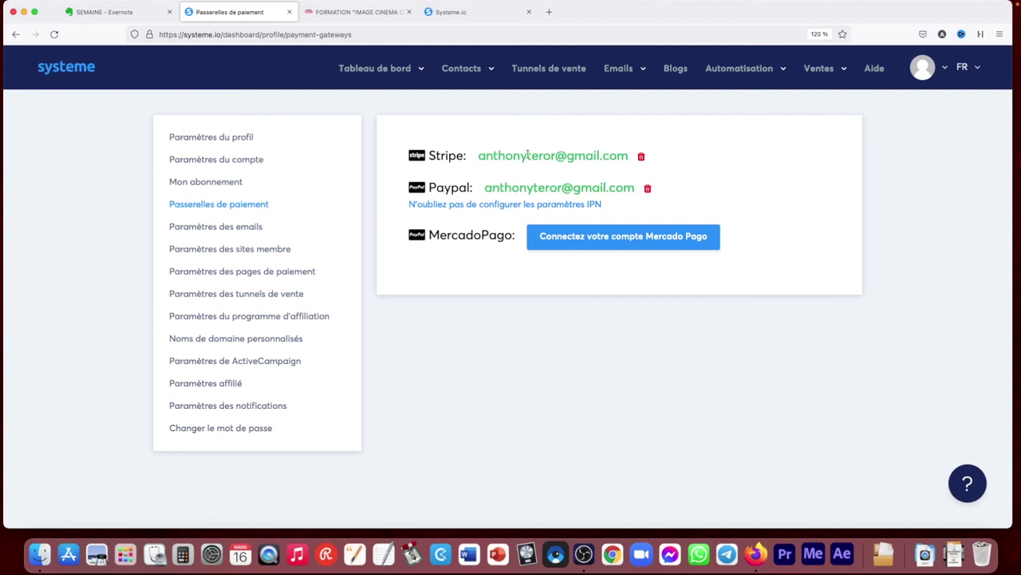
{"action": "left_click", "coordinate": [247, 233]}
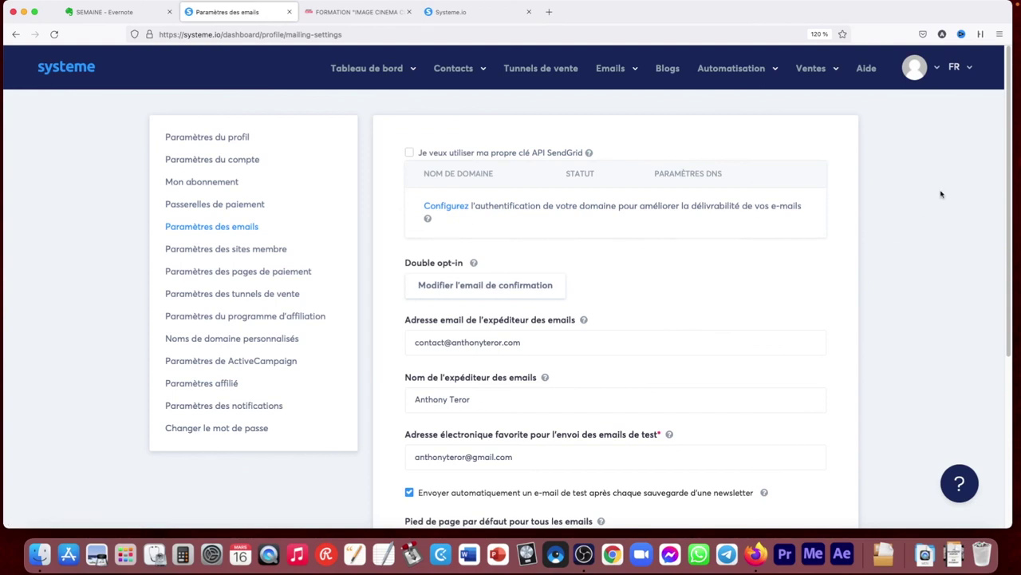
Scroll through the email settings down to the footer, affiliate link and 'Désinscription' unsubscribe text
{"action": "scroll", "coordinate": [918, 185], "scroll_direction": "down", "scroll_amount": 3}
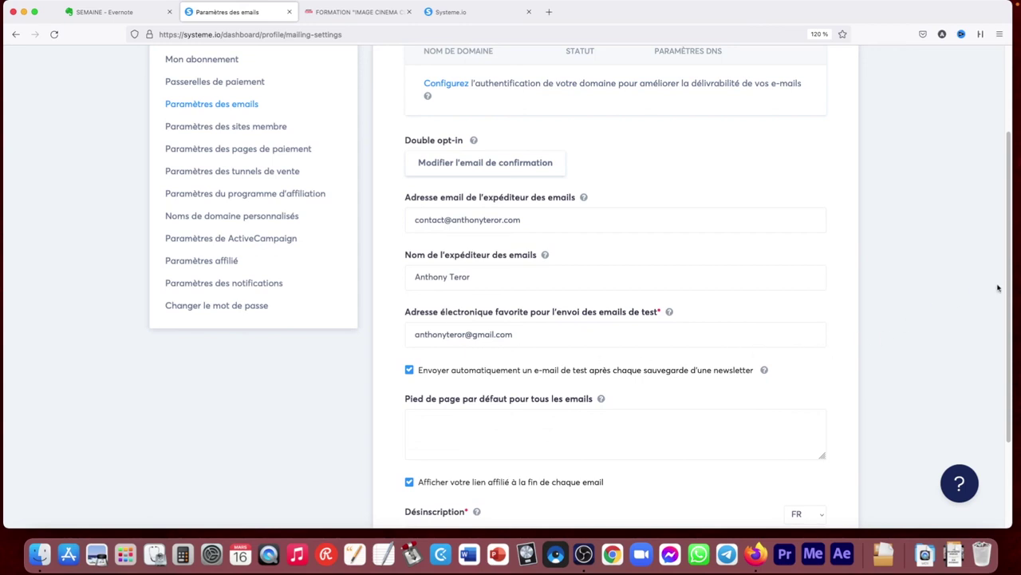
{"action": "left_click_drag", "start_coordinate": [1007, 288], "coordinate": [547, 410]}
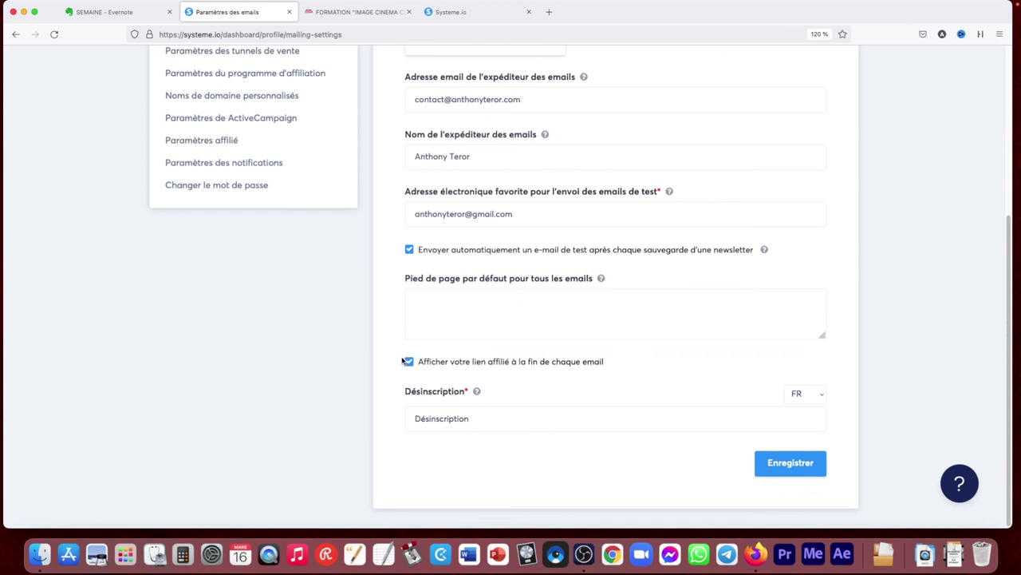
{"action": "left_click_drag", "start_coordinate": [1007, 443], "coordinate": [1010, 295]}
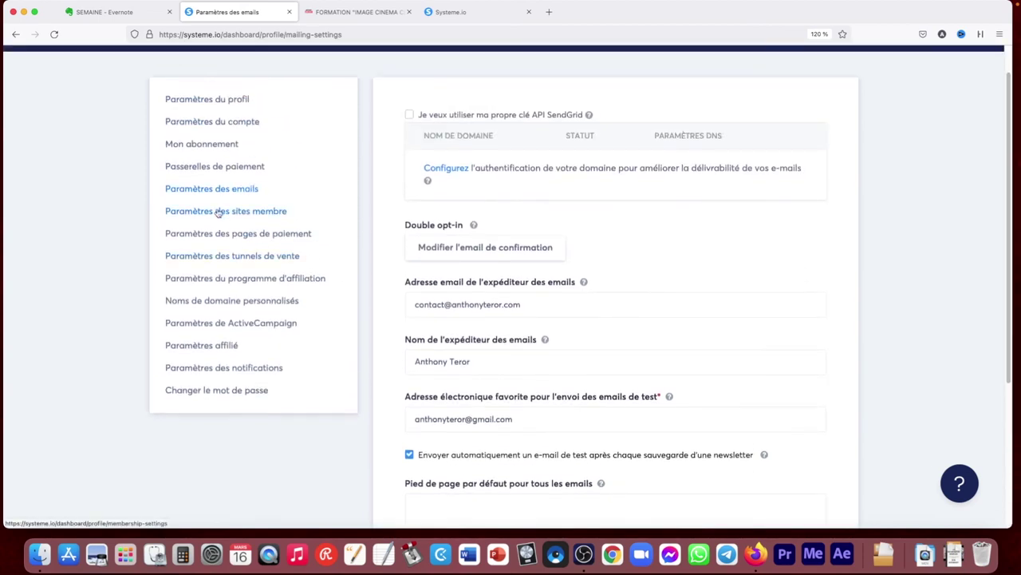
Browse the membership site, payment page and sales funnel settings, noting the empty tracking code field
{"action": "left_click", "coordinate": [217, 210]}
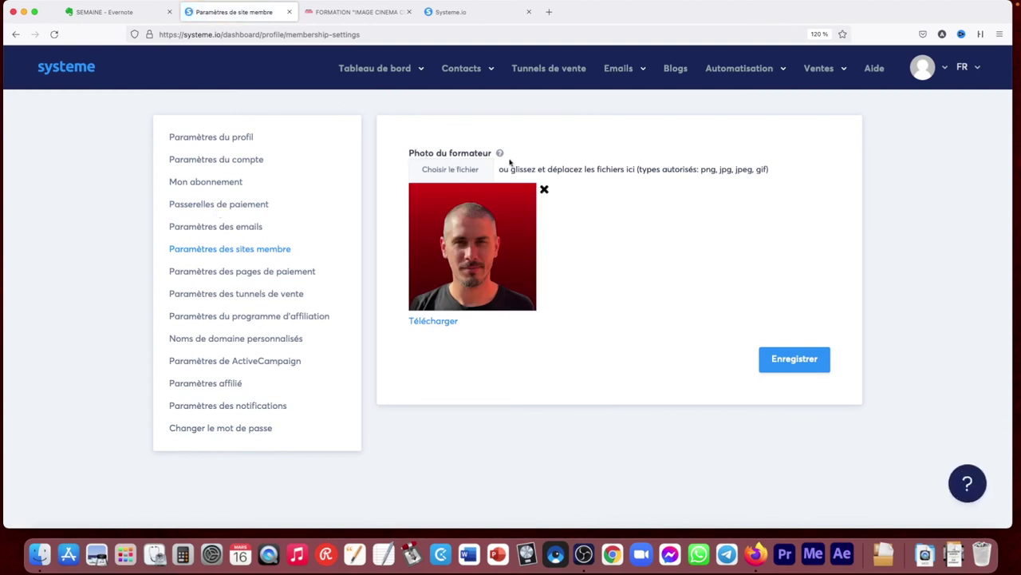
{"action": "left_click", "coordinate": [250, 273]}
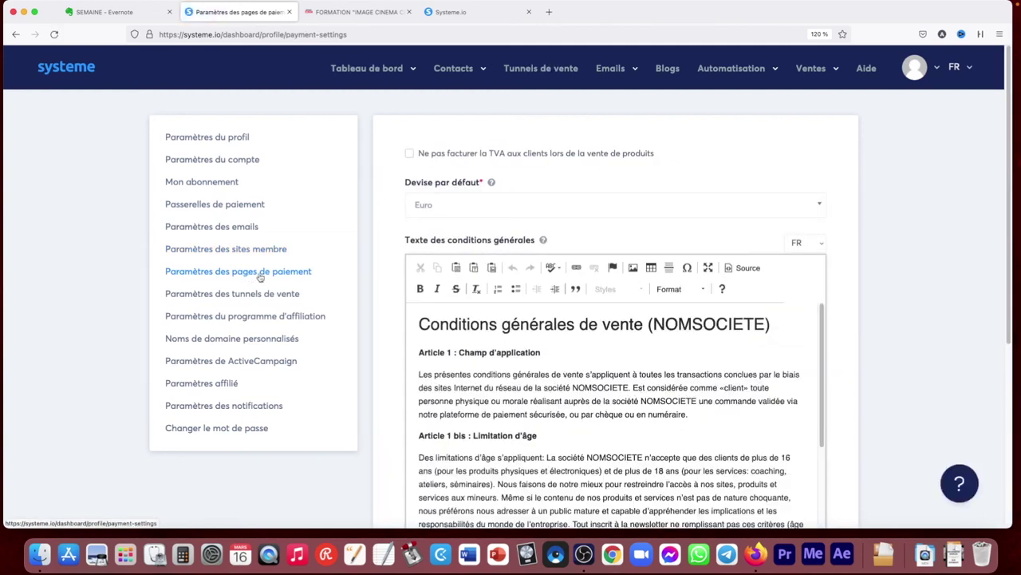
{"action": "scroll", "coordinate": [996, 239], "scroll_direction": "down", "scroll_amount": 5}
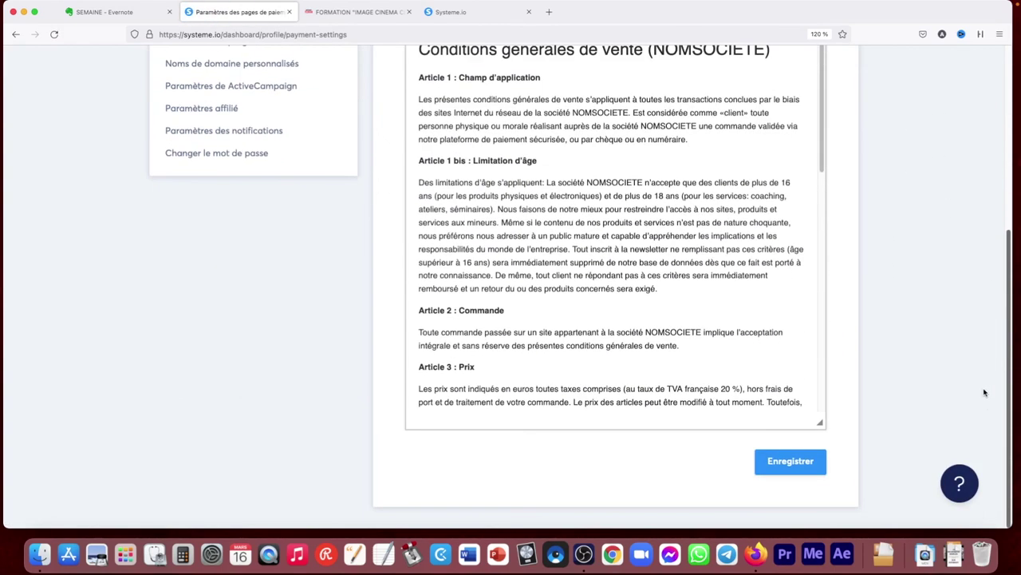
{"action": "scroll", "coordinate": [994, 320], "scroll_direction": "up", "scroll_amount": 5}
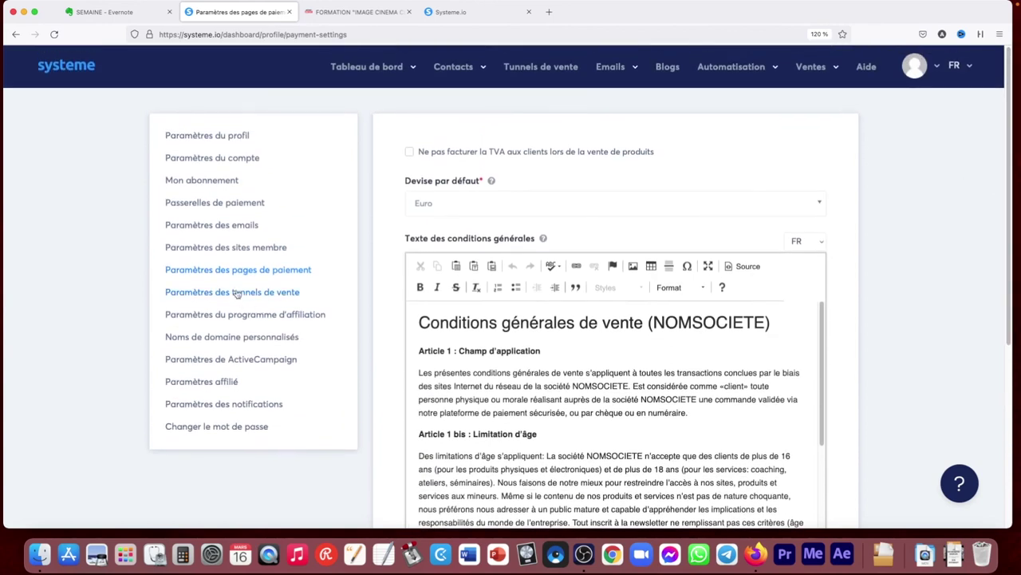
{"action": "left_click", "coordinate": [237, 294]}
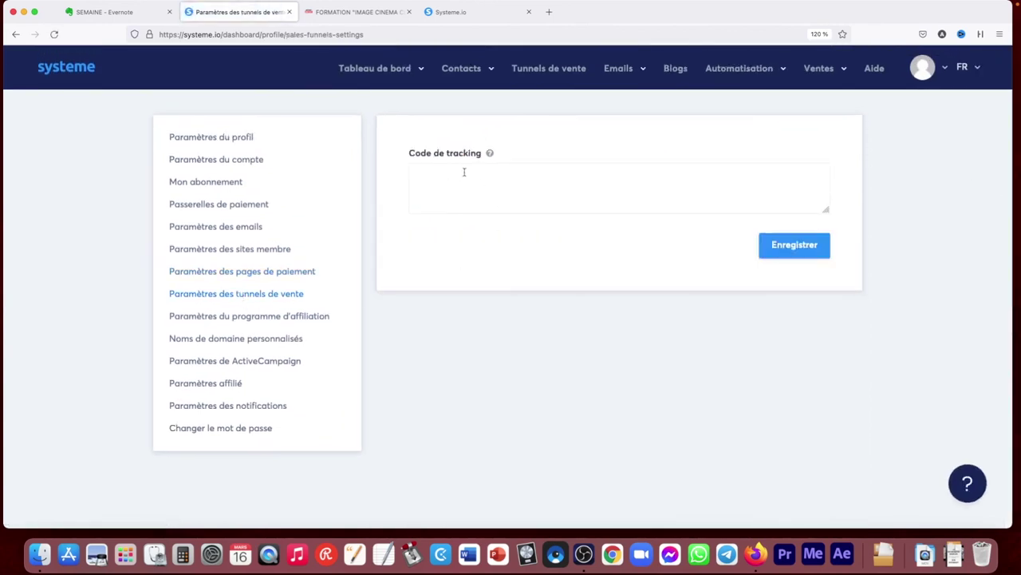
{"action": "left_click", "coordinate": [235, 321]}
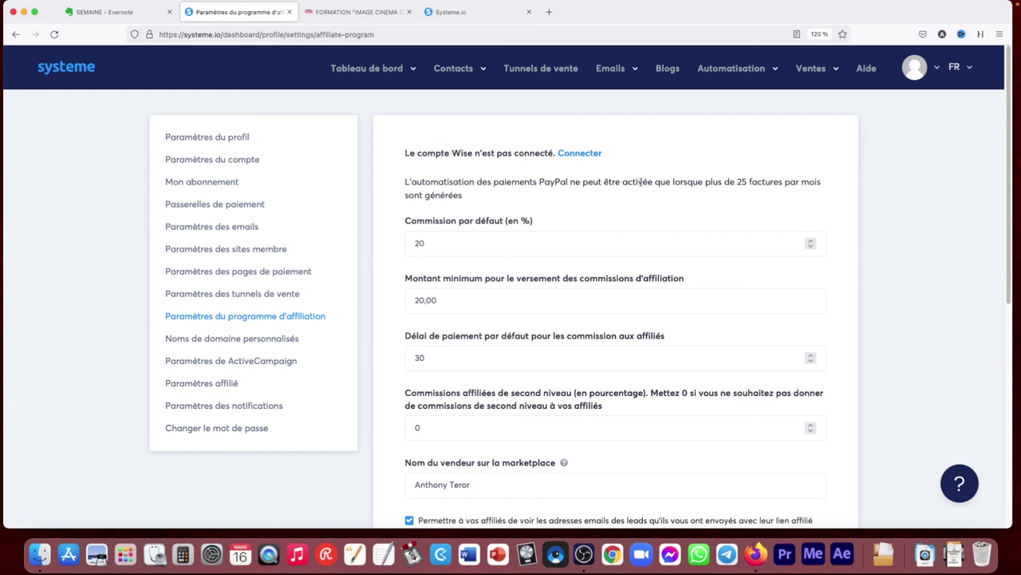
Review affiliate settings: 20% default commission, 20,00 minimum payout, 30-day payment delay
{"action": "scroll", "coordinate": [1012, 224], "scroll_direction": "down", "scroll_amount": 1}
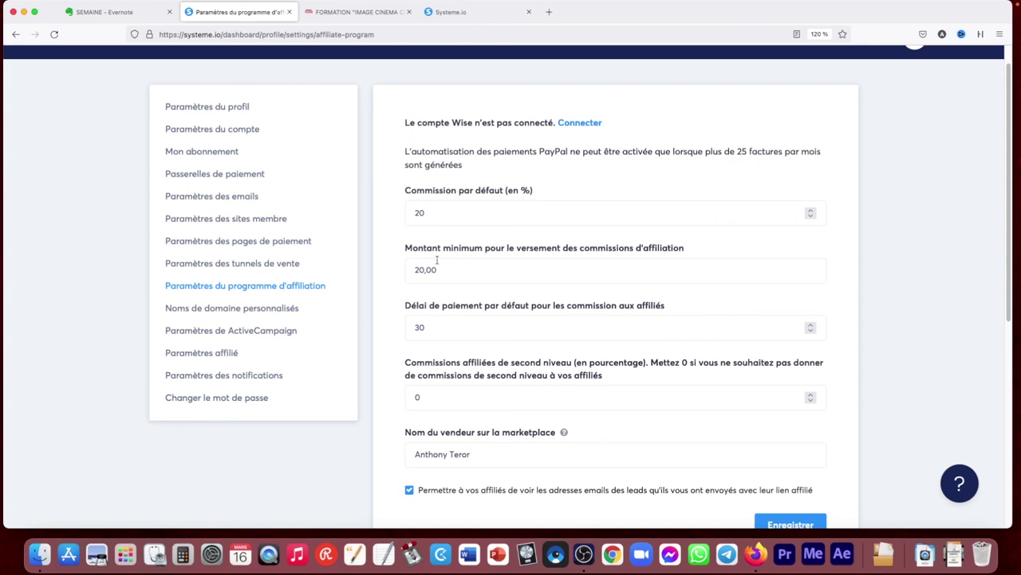
{"action": "scroll", "coordinate": [788, 257], "scroll_direction": "down", "scroll_amount": 1}
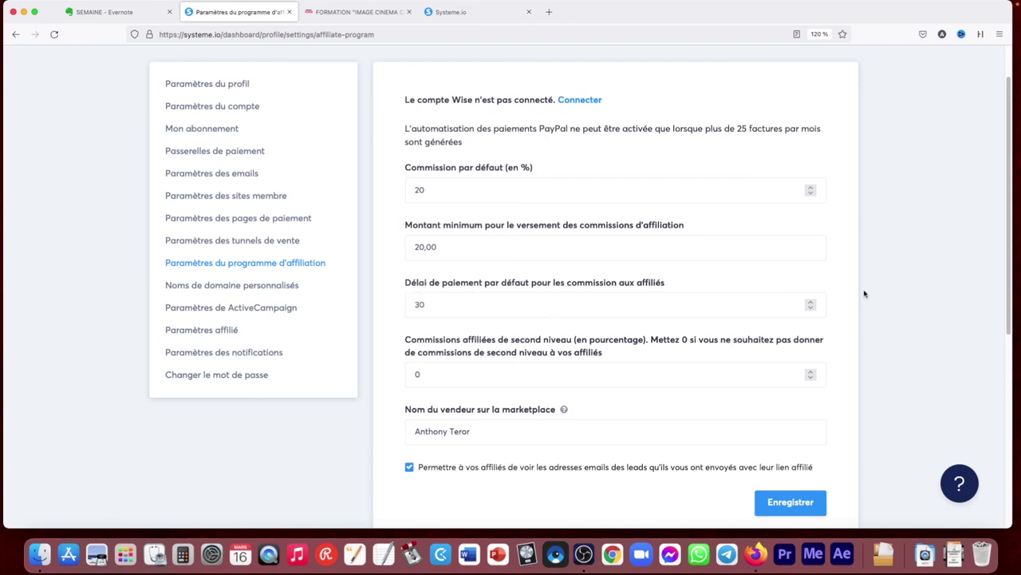
{"action": "left_click", "coordinate": [430, 189]}
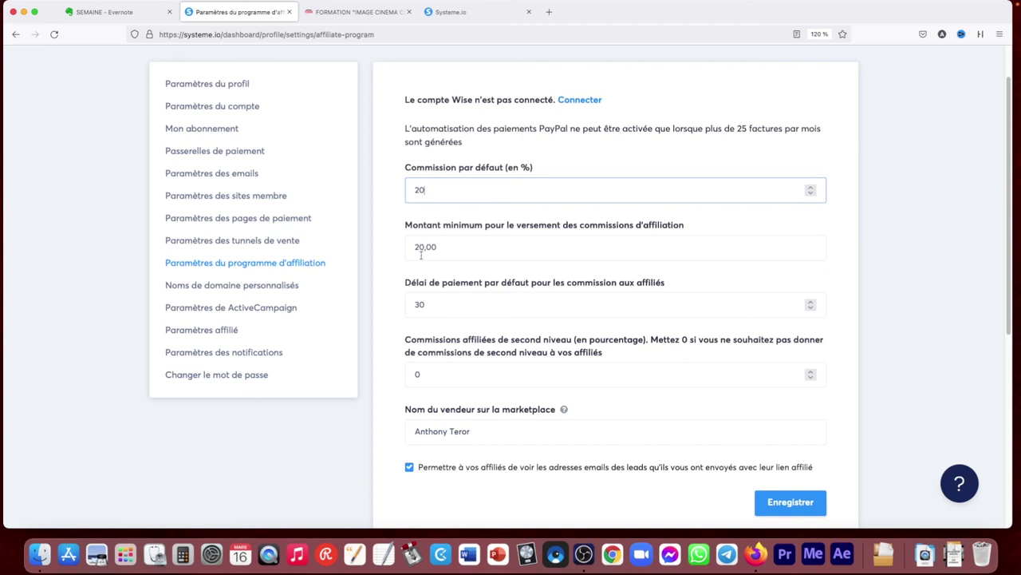
{"action": "left_click", "coordinate": [259, 287]}
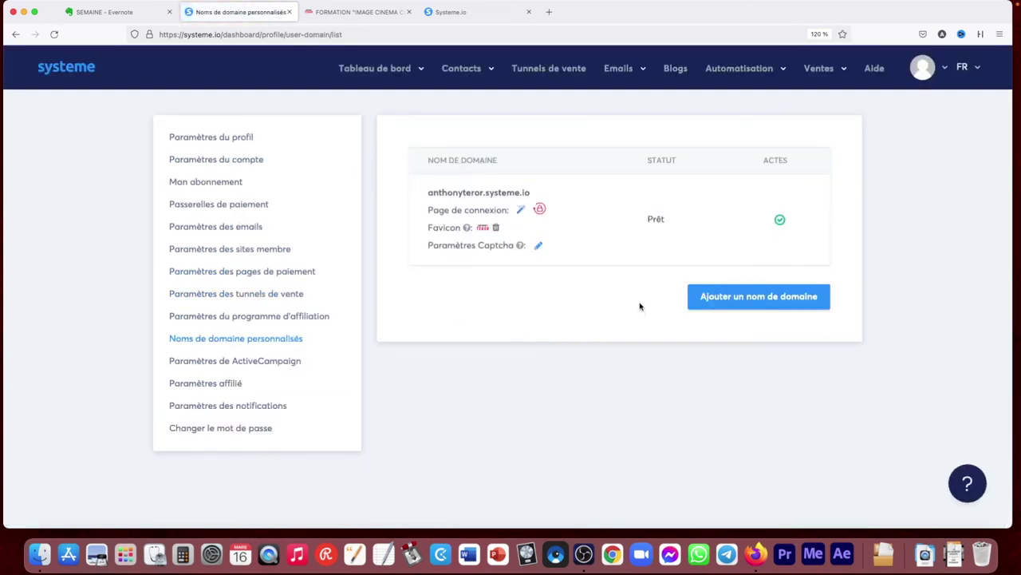
View the custom domain list and the ActiveCampaign integration settings
{"action": "left_click", "coordinate": [263, 361]}
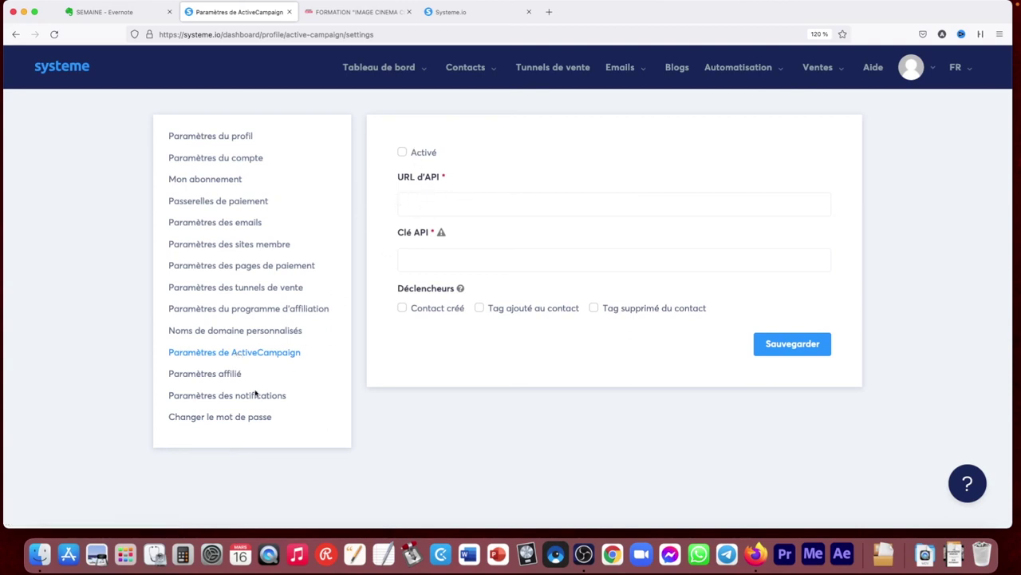
{"action": "left_click", "coordinate": [213, 381]}
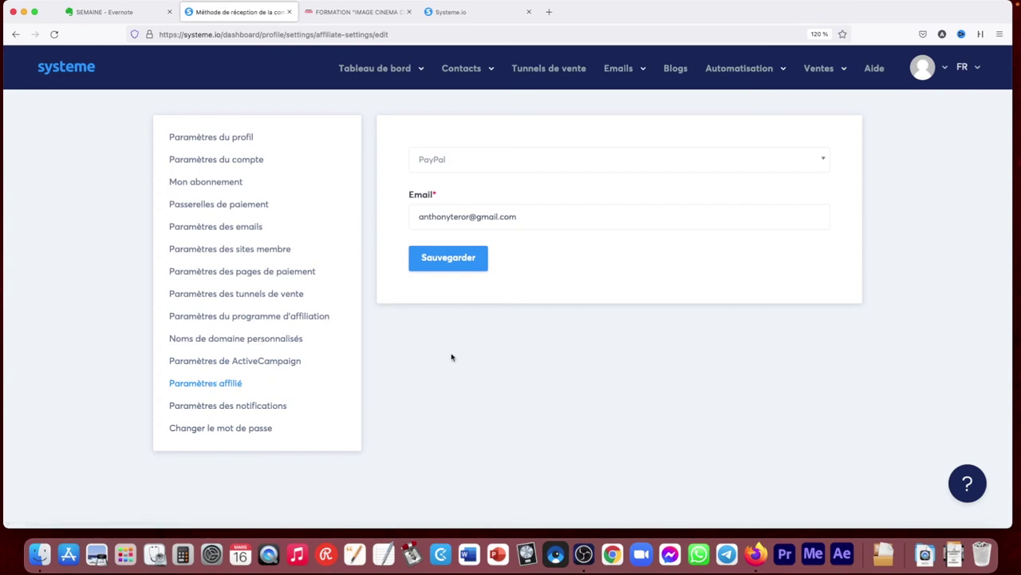
Switch the affiliate payout method to Virement and back to PayPal, then check notification settings
{"action": "mouse_move", "coordinate": [381, 72]}
{"action": "left_click", "coordinate": [509, 158]}
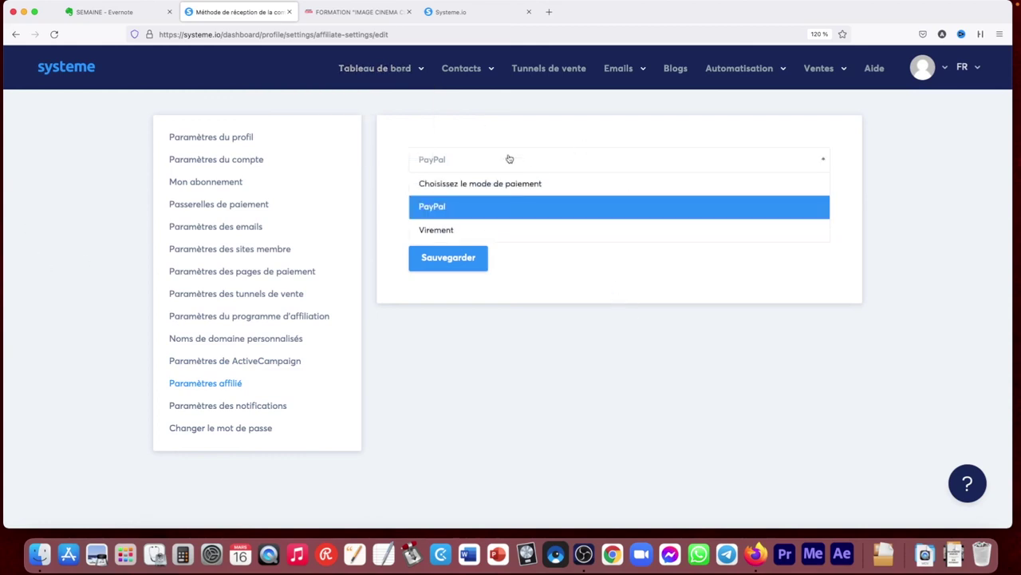
{"action": "left_click", "coordinate": [452, 231]}
{"action": "left_click", "coordinate": [434, 160]}
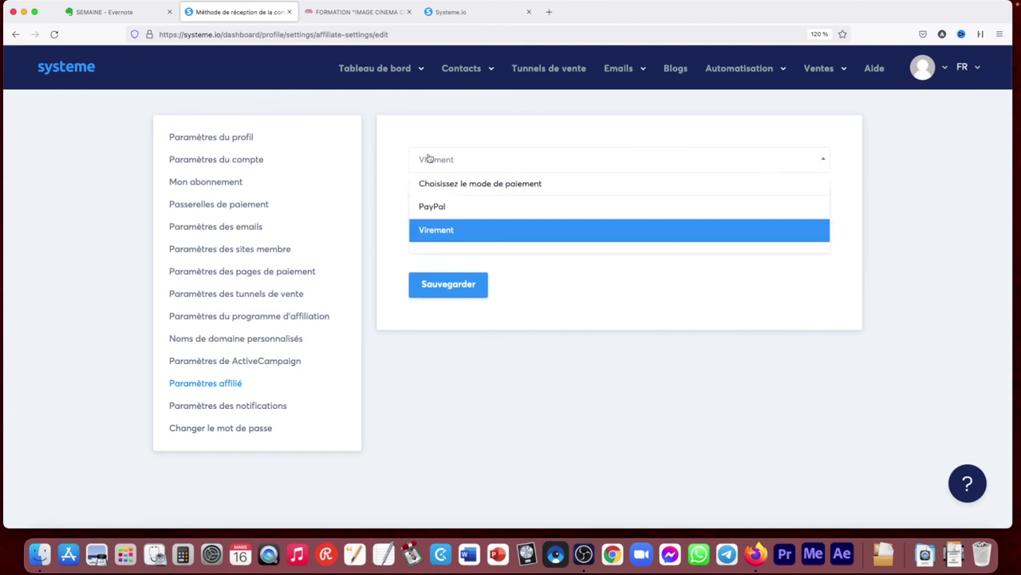
{"action": "left_click", "coordinate": [435, 205]}
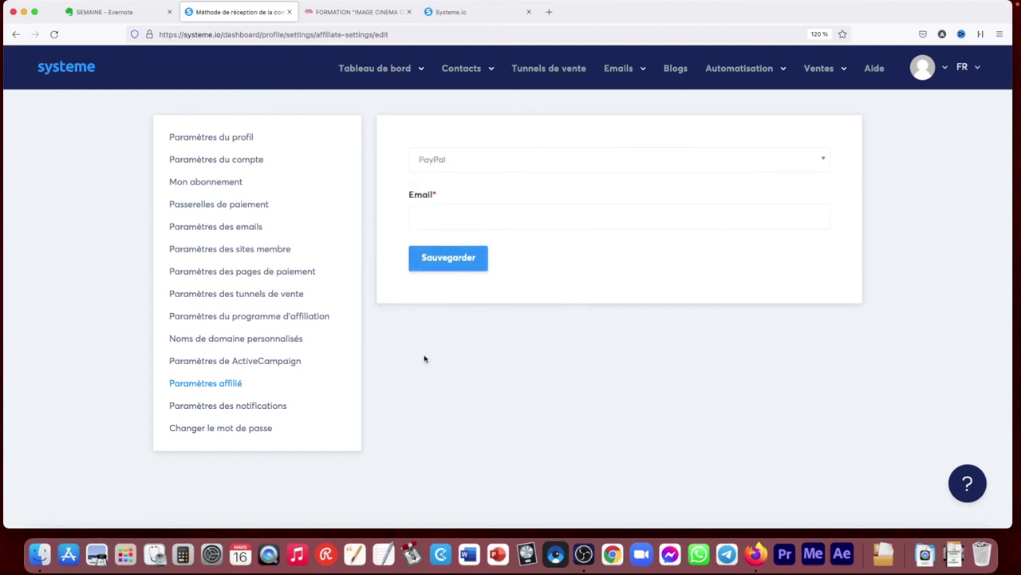
{"action": "left_click", "coordinate": [221, 405]}
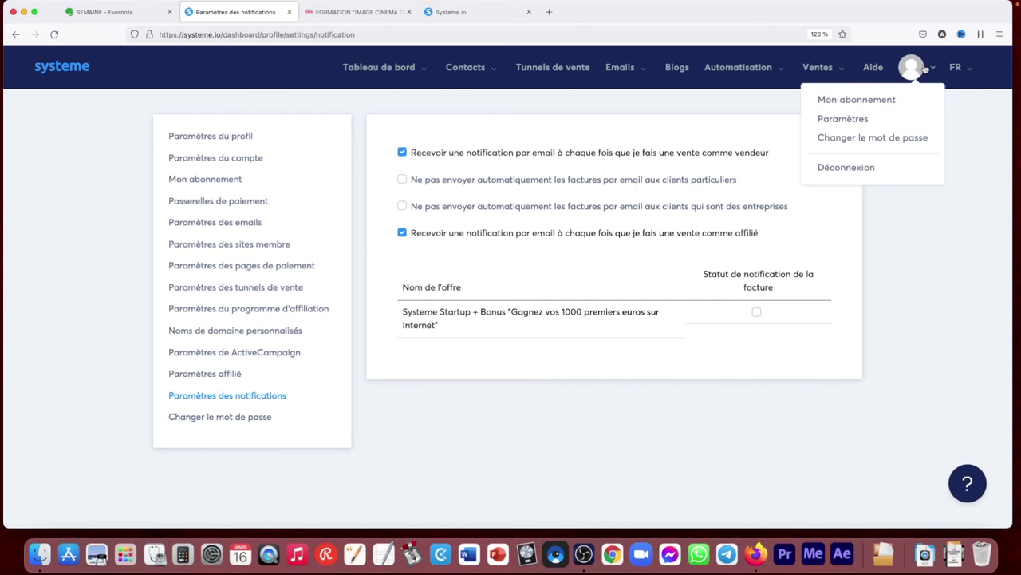
{"action": "left_click", "coordinate": [68, 69]}
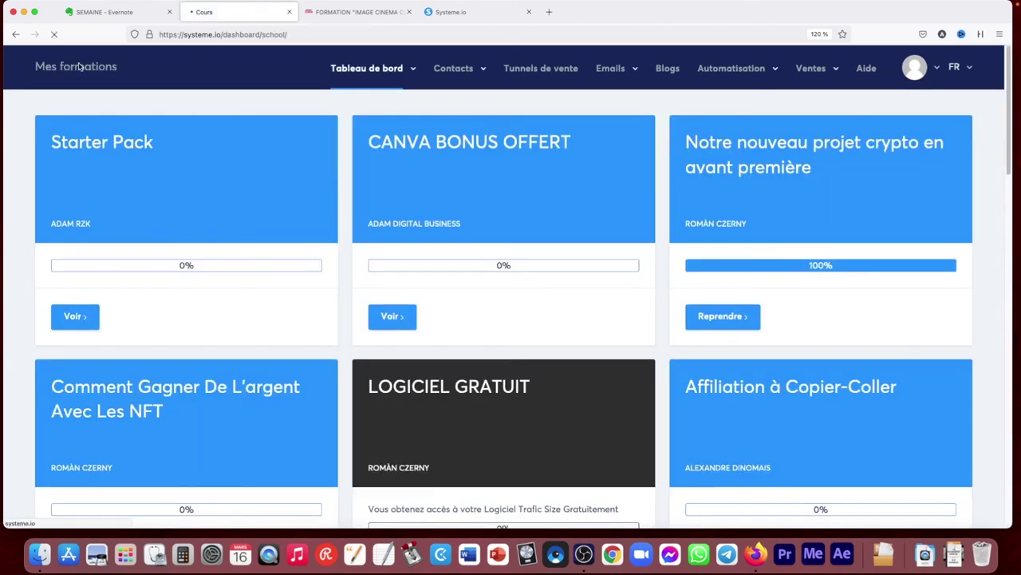
Go to the main dashboard showing 15 new contacts and 605 € sales over 30 days
{"action": "mouse_move", "coordinate": [373, 77]}
{"action": "left_click", "coordinate": [363, 99]}
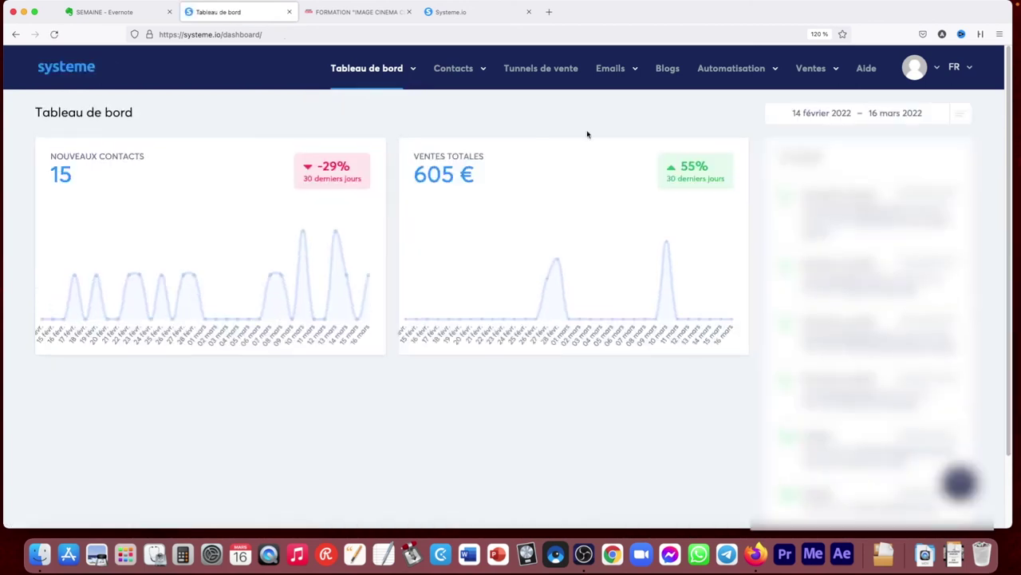
{"action": "mouse_move", "coordinate": [936, 70]}
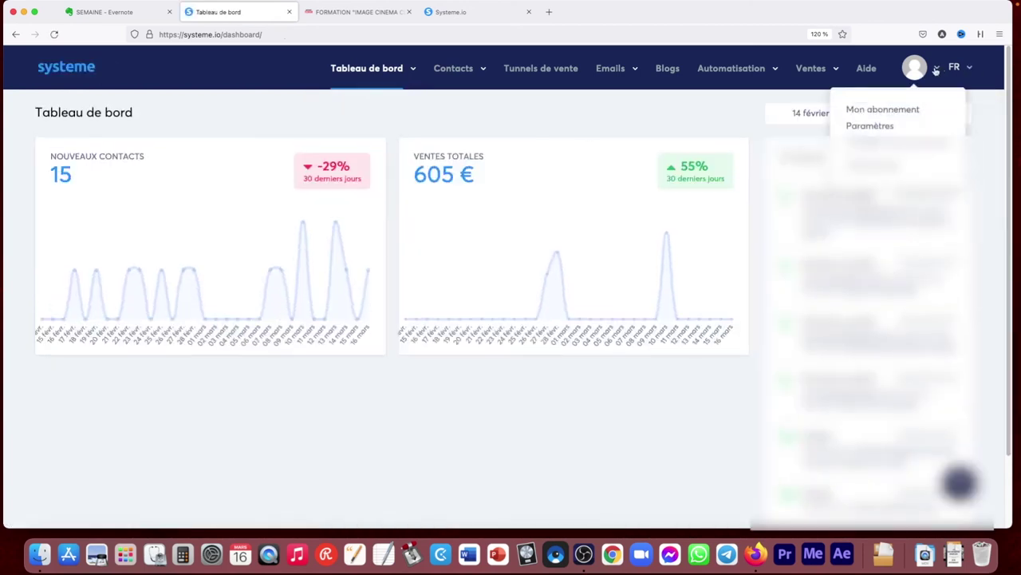